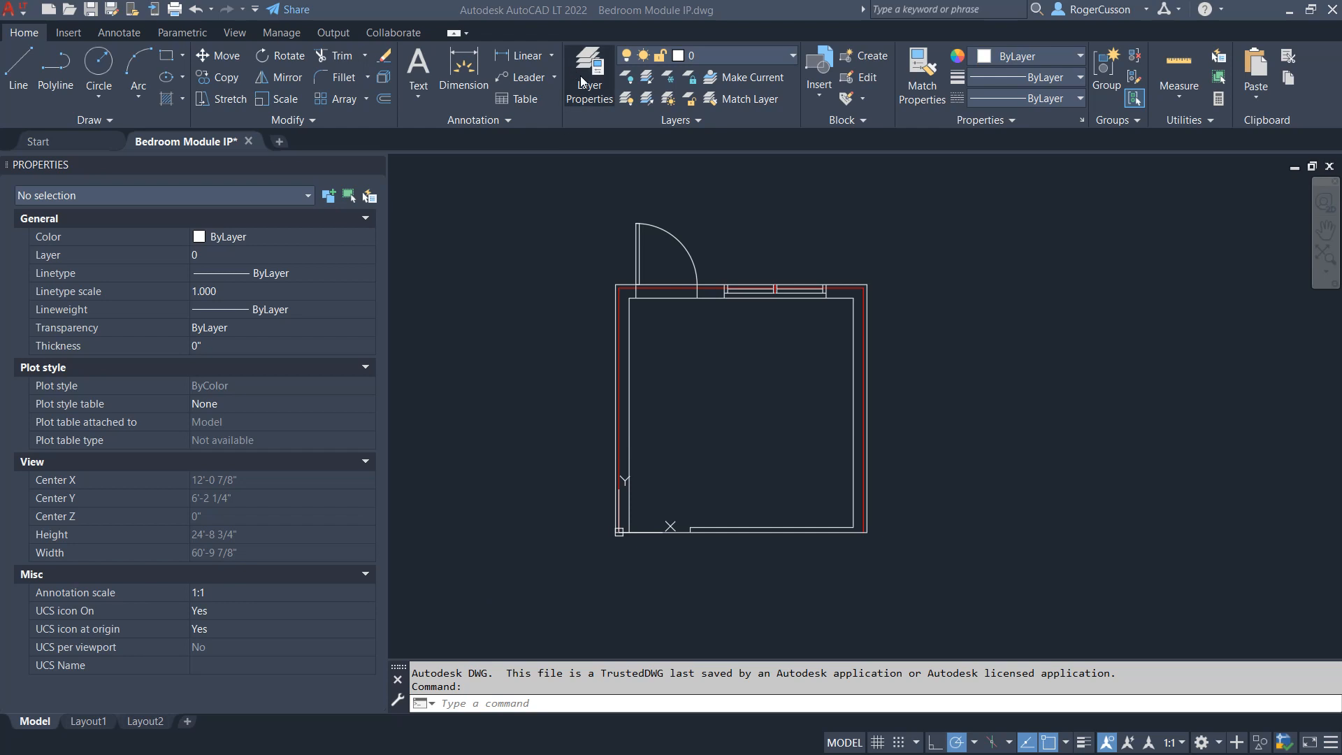
Step: Open the Layer Properties Manager and dock it directly beneath the Properties palette, adjusting the height split between them
{"action": "type", "text": "la"}
{"action": "key", "text": "Return"}
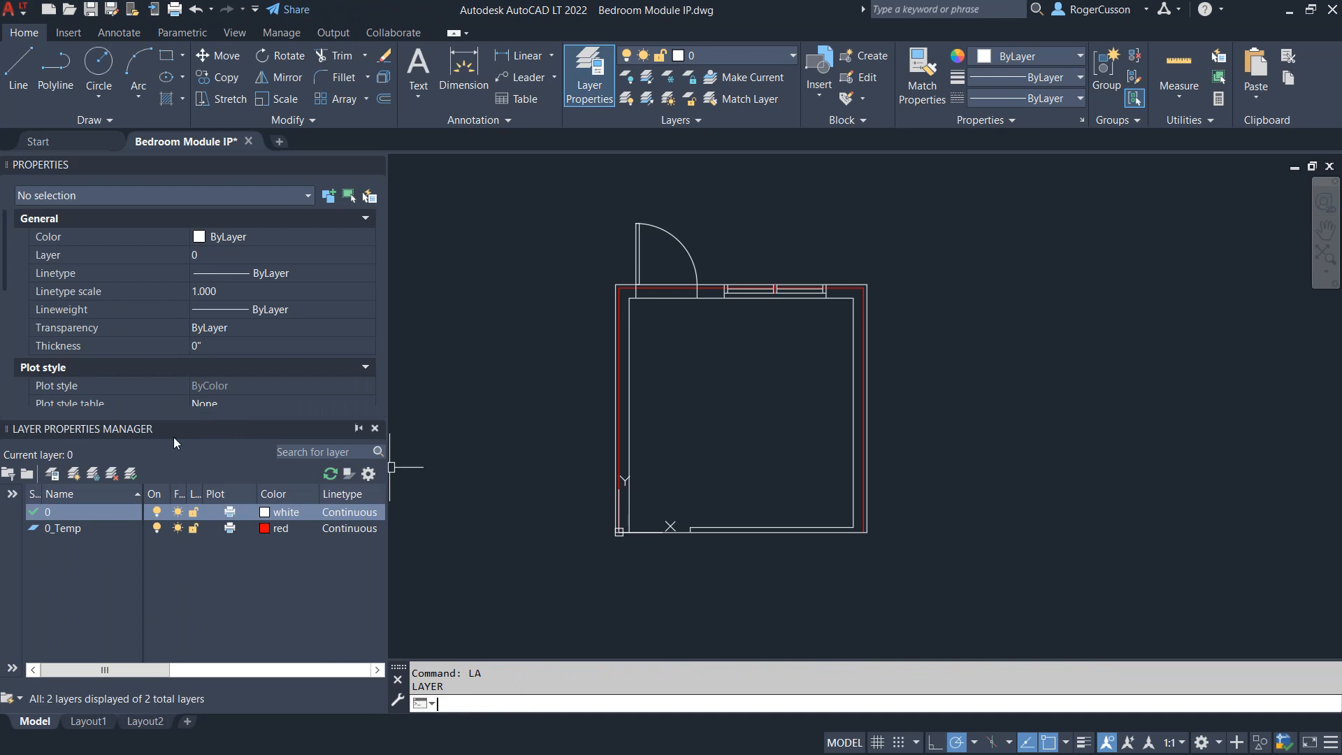
{"action": "mouse_move", "coordinate": [183, 429]}
{"action": "left_mouse_down"}
{"action": "mouse_move", "coordinate": [316, 367]}
{"action": "mouse_move", "coordinate": [397, 360]}
{"action": "left_mouse_up"}
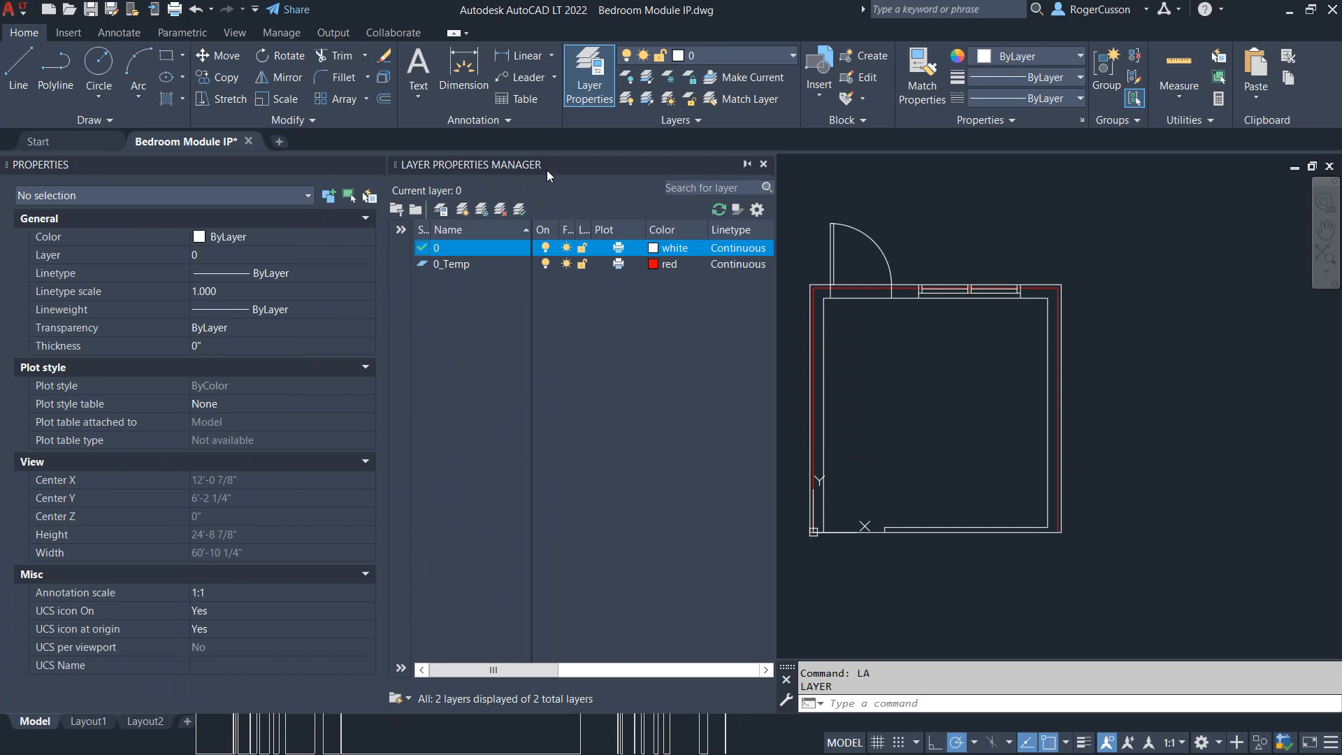
{"action": "mouse_move", "coordinate": [551, 162]}
{"action": "left_mouse_down"}
{"action": "mouse_move", "coordinate": [734, 234]}
{"action": "mouse_move", "coordinate": [772, 380]}
{"action": "mouse_move", "coordinate": [943, 552]}
{"action": "mouse_move", "coordinate": [902, 500]}
{"action": "left_mouse_up"}
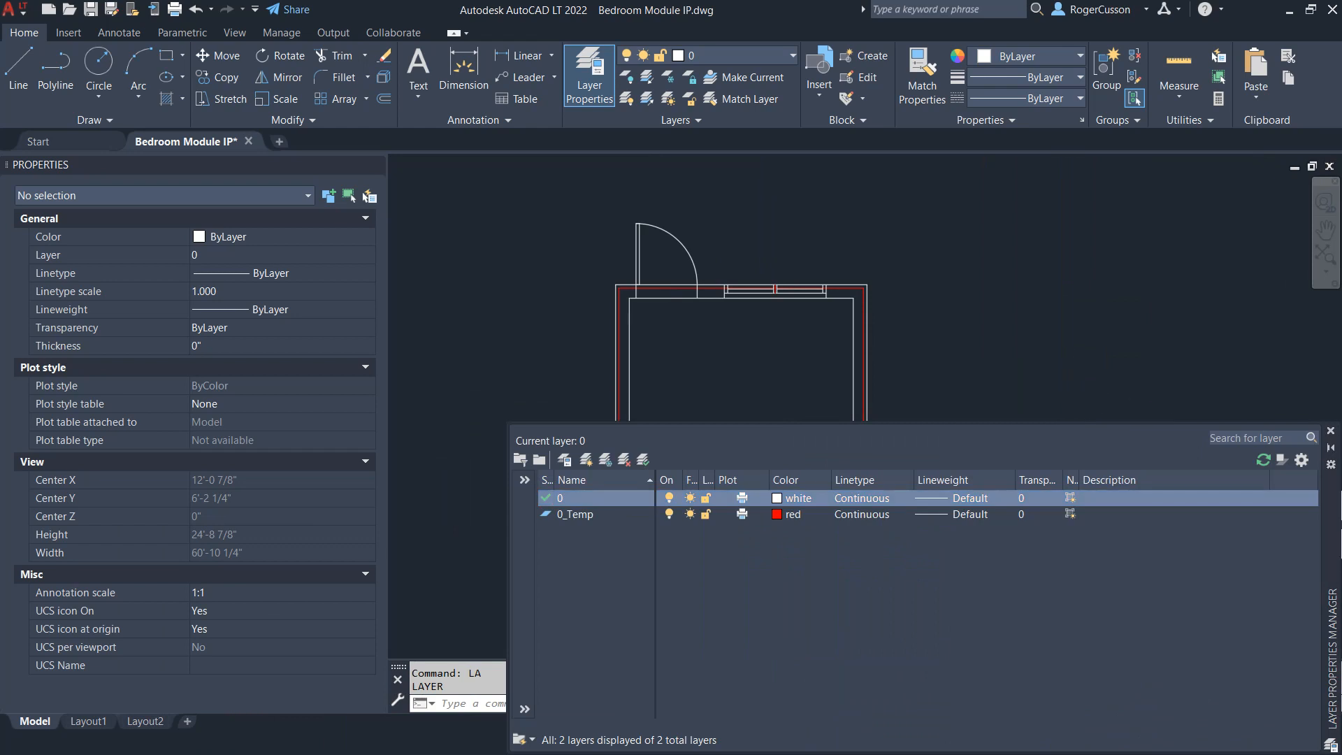
{"action": "left_click_drag", "start_coordinate": [1330, 525], "coordinate": [1085, 363]}
{"action": "left_click", "coordinate": [1082, 263]}
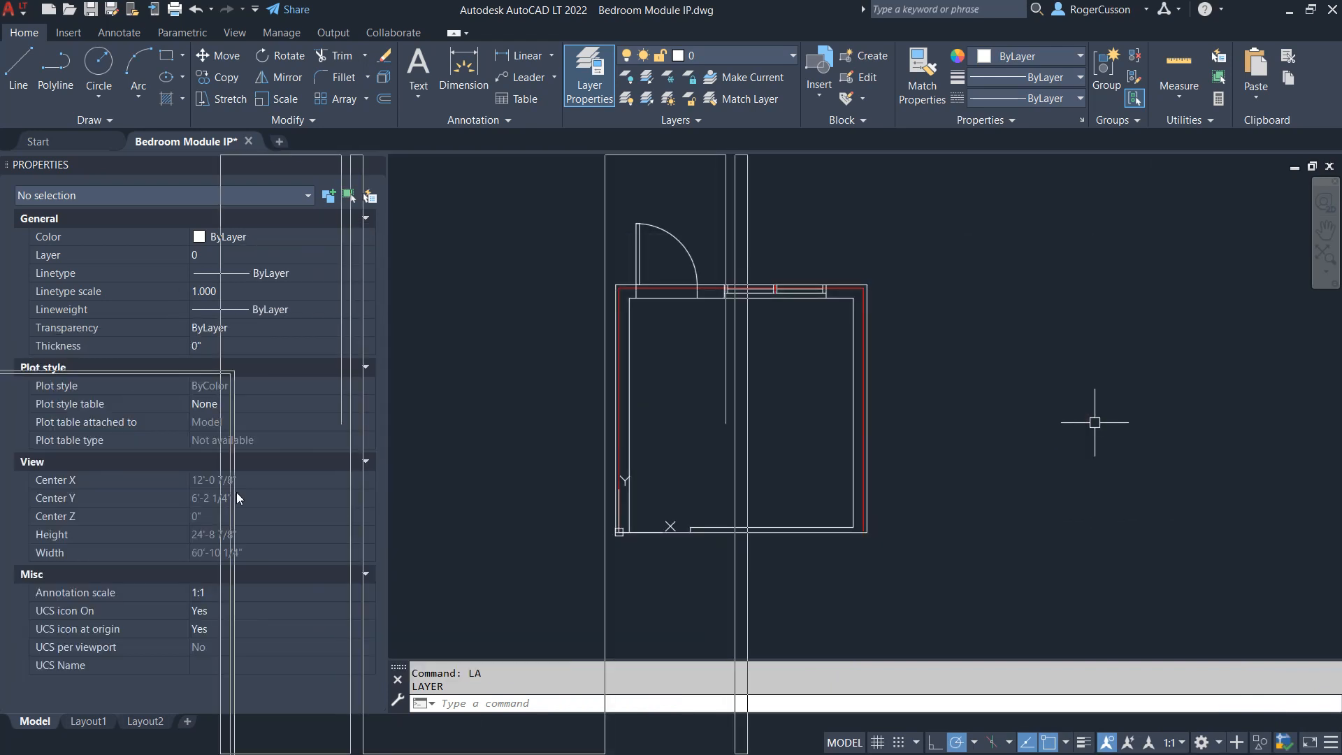
{"action": "left_click_drag", "start_coordinate": [218, 516], "coordinate": [225, 513]}
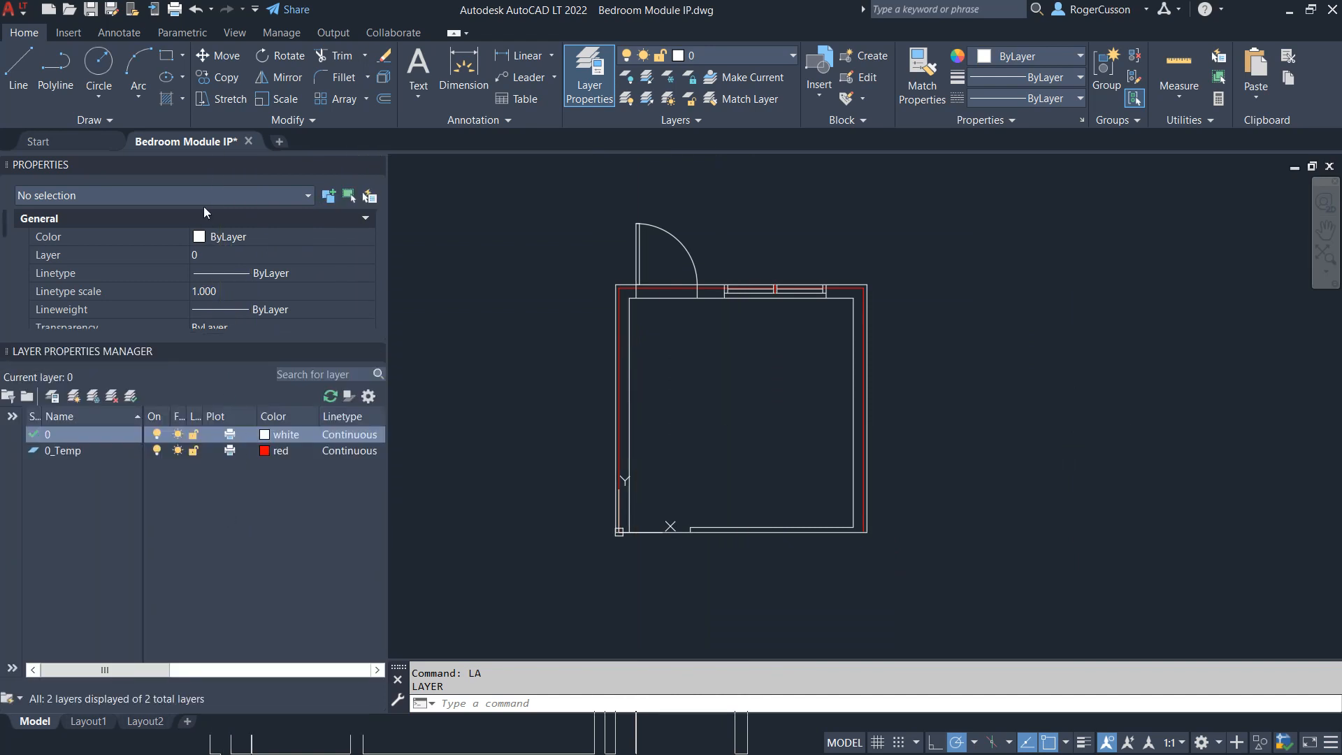
{"action": "left_click_drag", "start_coordinate": [161, 341], "coordinate": [161, 376]}
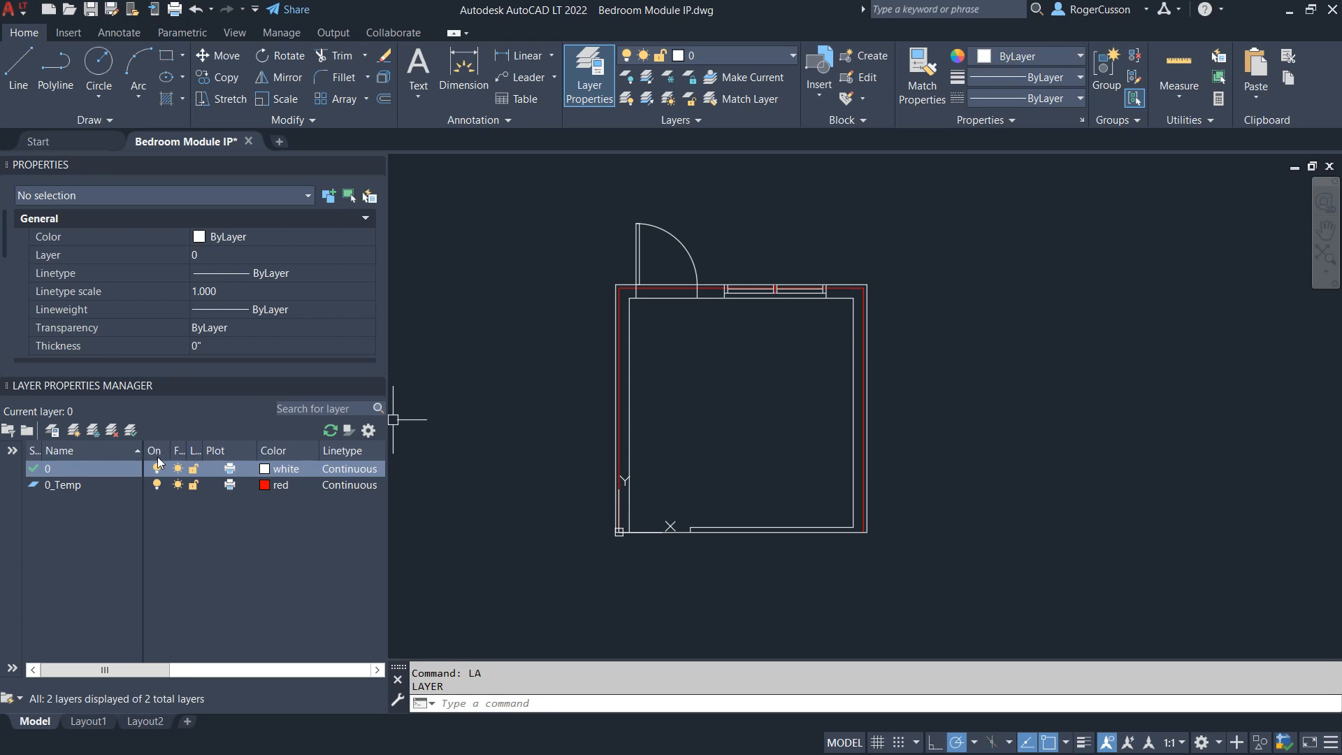
Step: Create four new layers in the drawing
{"action": "left_click", "coordinate": [74, 431]}
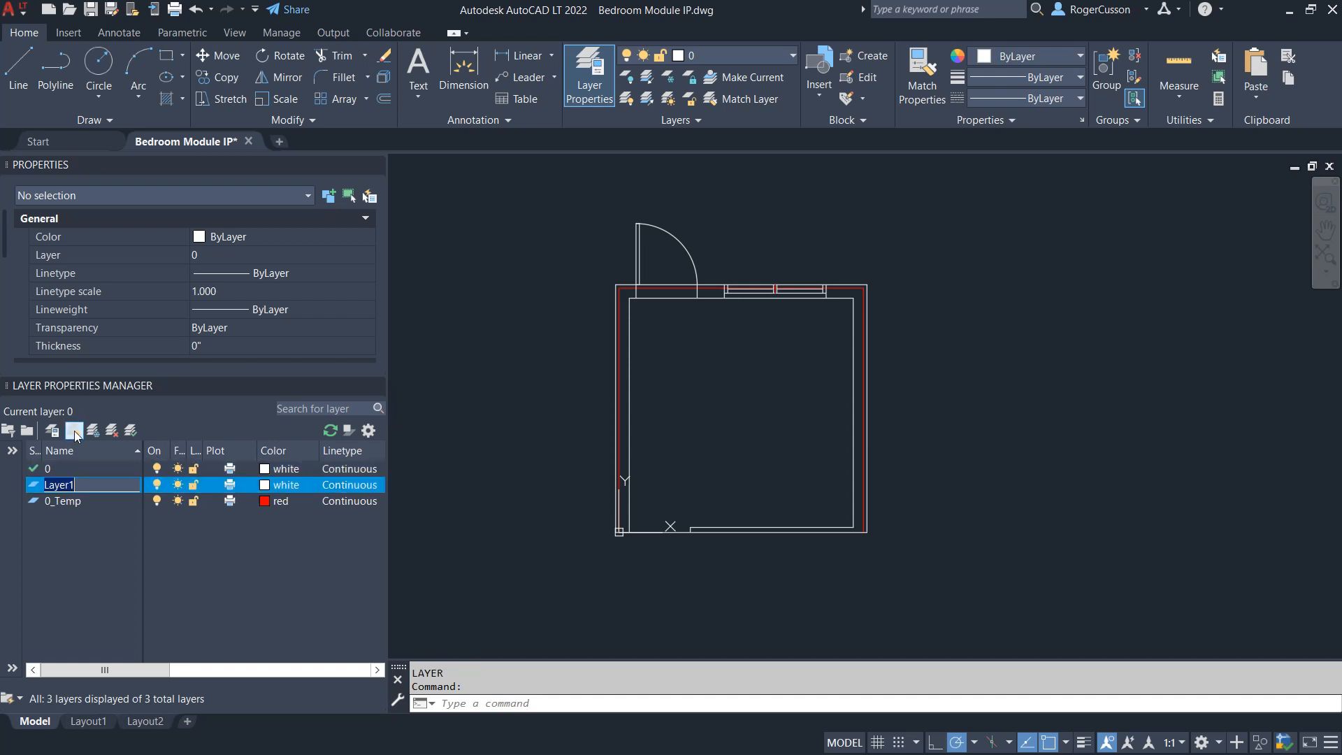
{"action": "left_click", "coordinate": [74, 430]}
{"action": "left_click", "coordinate": [74, 431]}
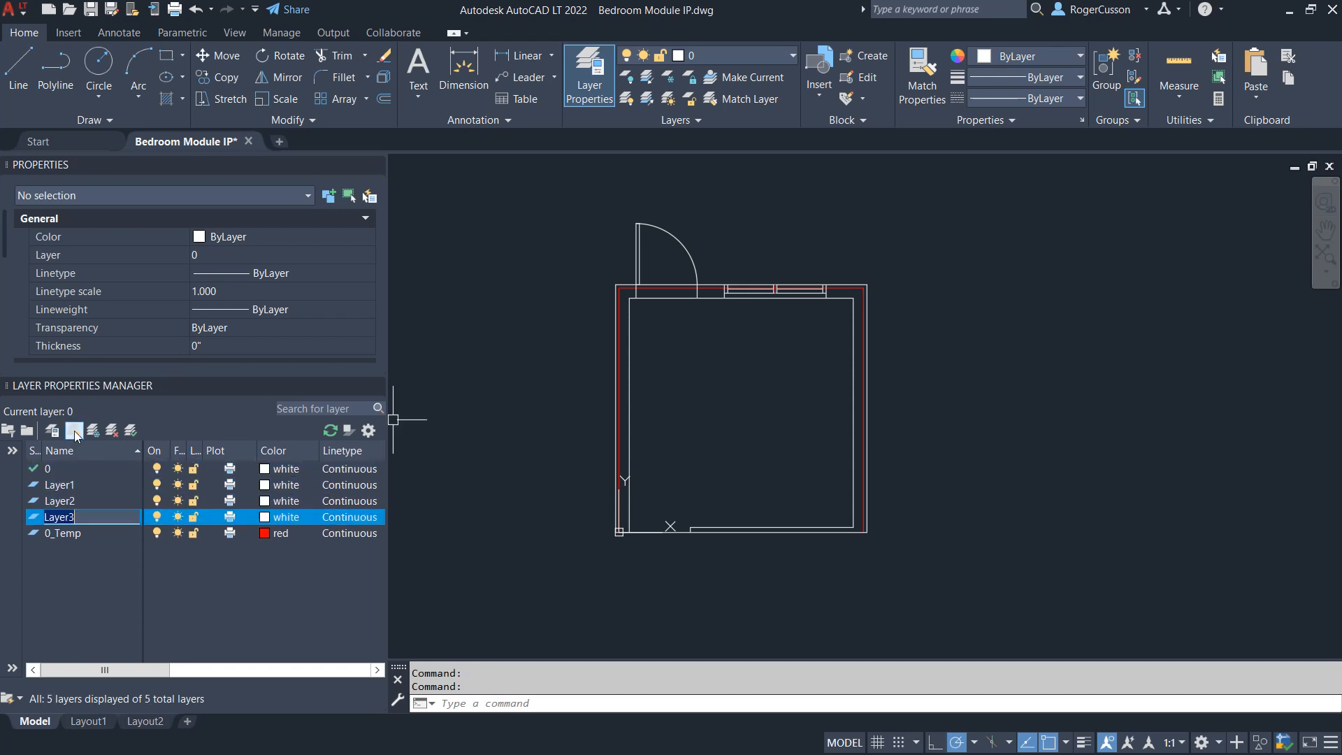
{"action": "left_click", "coordinate": [74, 430]}
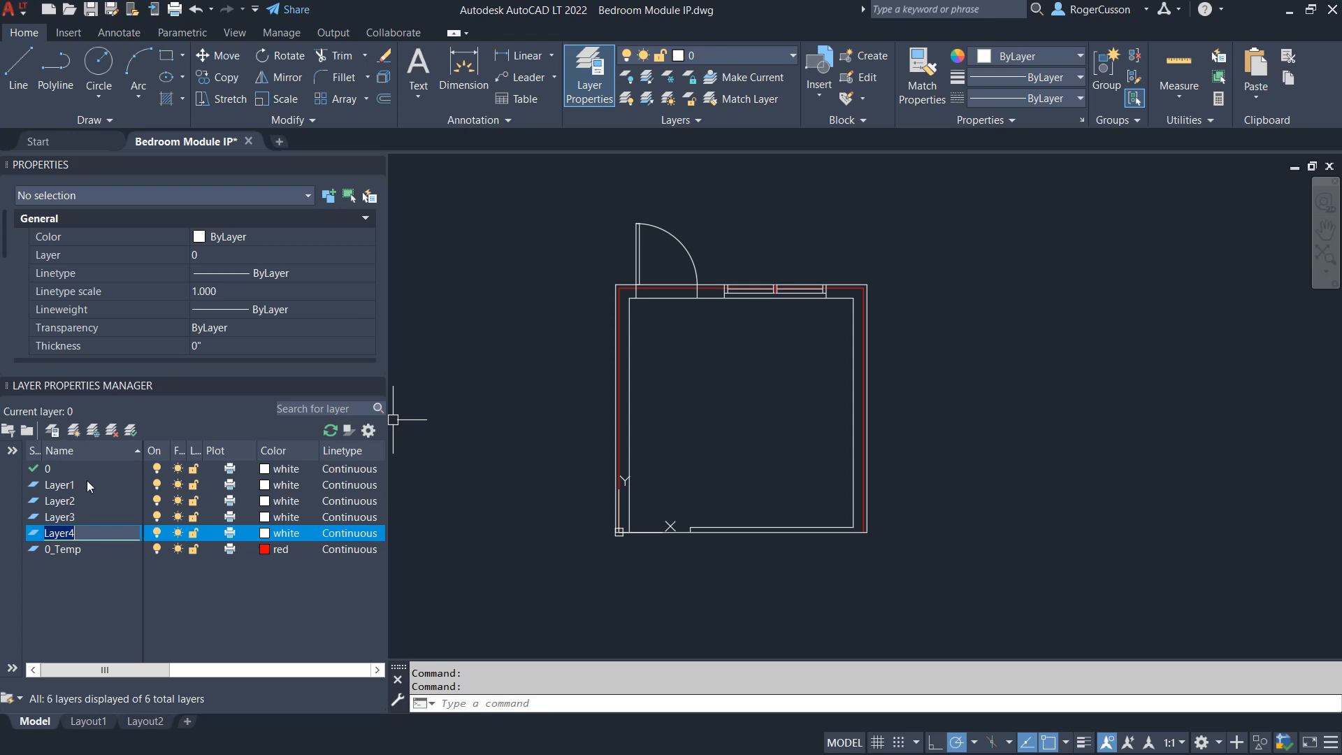
Step: Rename Layer1 as A_Wall_Ext
{"action": "left_click", "coordinate": [87, 484]}
{"action": "left_click", "coordinate": [86, 482]}
{"action": "left_click", "coordinate": [88, 482]}
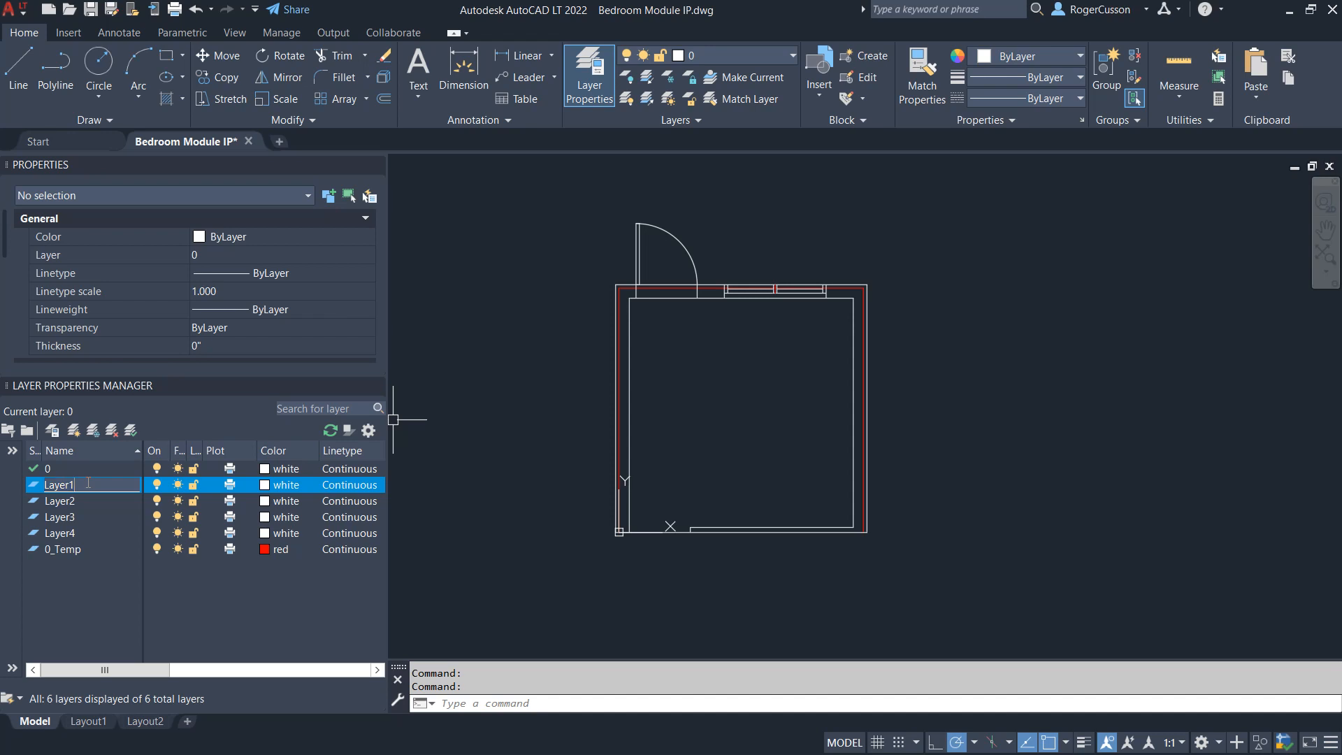
{"action": "key", "text": "BackSpace"}
{"action": "key", "text": "BackSpace"}
{"action": "key", "text": "BackSpace"}
{"action": "key", "text": "BackSpace"}
{"action": "key", "text": "BackSpace"}
{"action": "type", "text": "A_Wall_Ext"}
Step: Rename Layer2 as A_Wall_Int
{"action": "left_click", "coordinate": [66, 505]}
{"action": "left_click", "coordinate": [65, 505]}
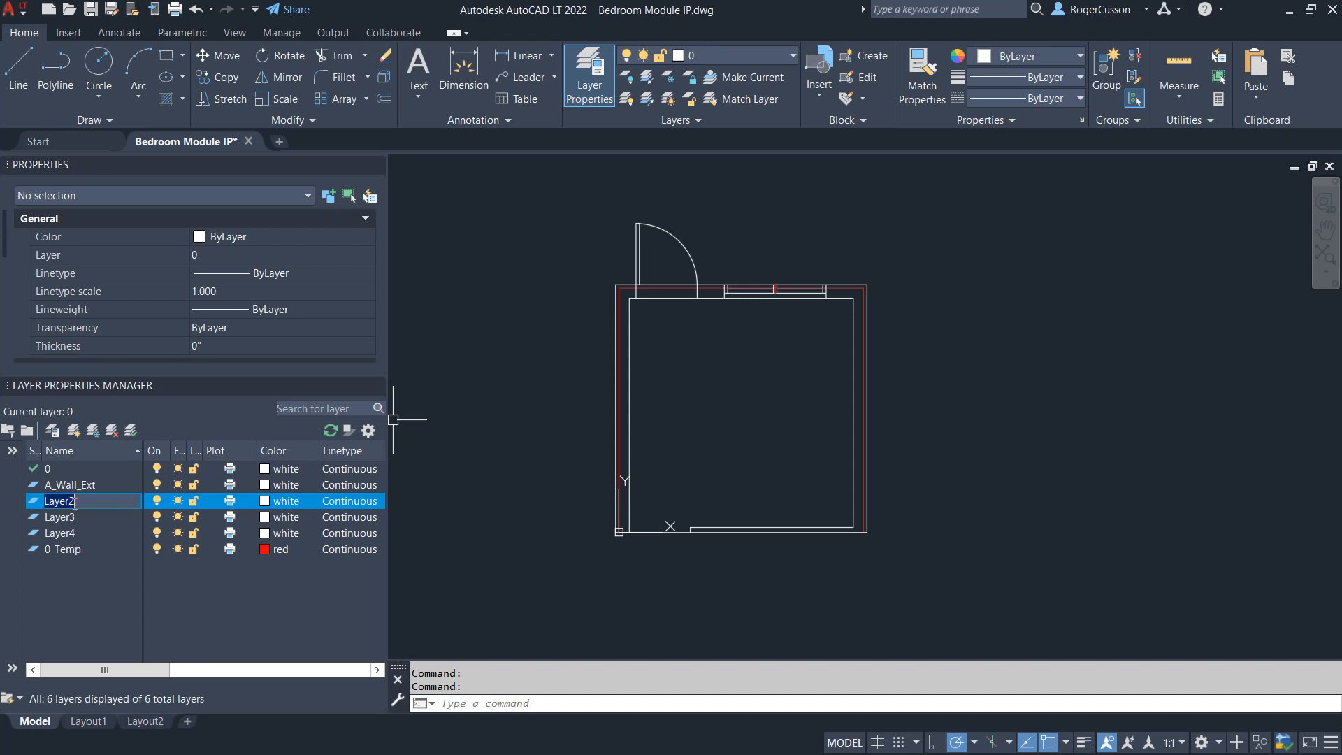
{"action": "type", "text": "A_Wall_Int"}
Step: Set the A_Wall_Ext layer to index color 51 and the A_Wall_Int layer to index color 21
{"action": "left_click", "coordinate": [265, 485]}
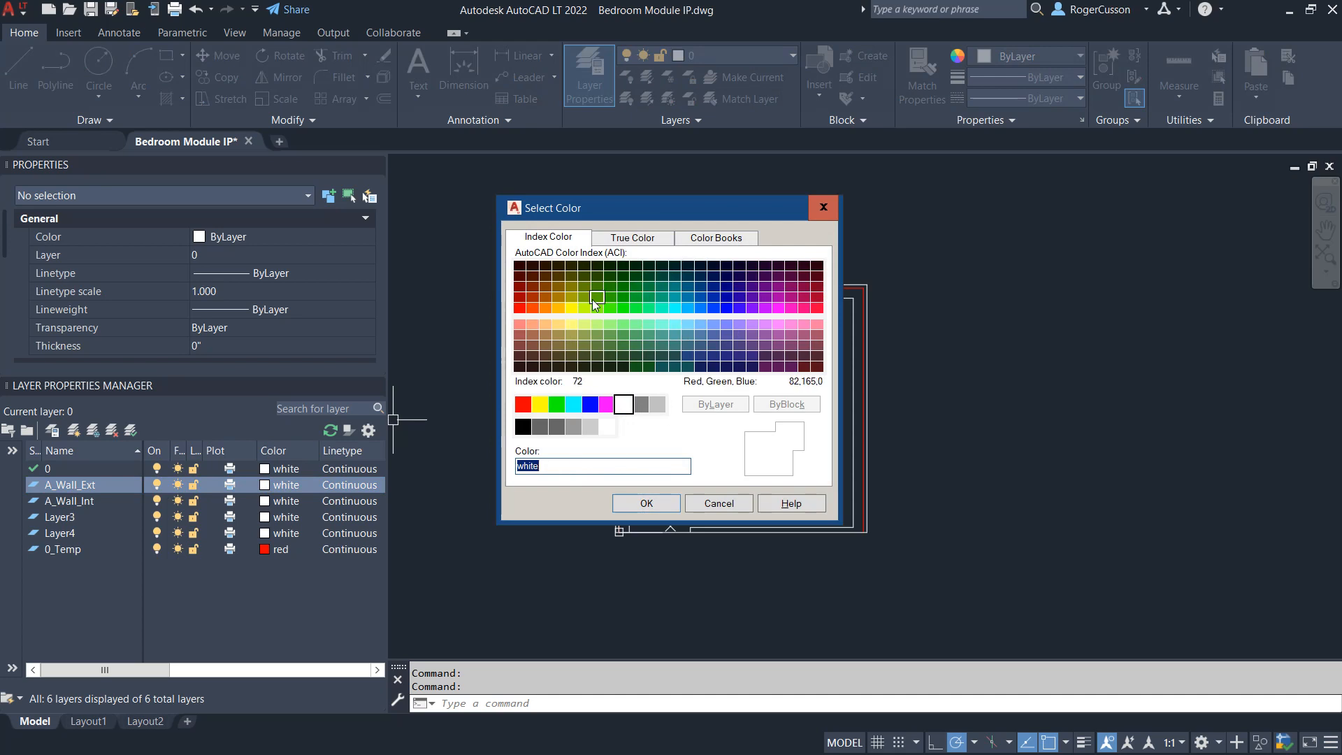
{"action": "left_click", "coordinate": [569, 325]}
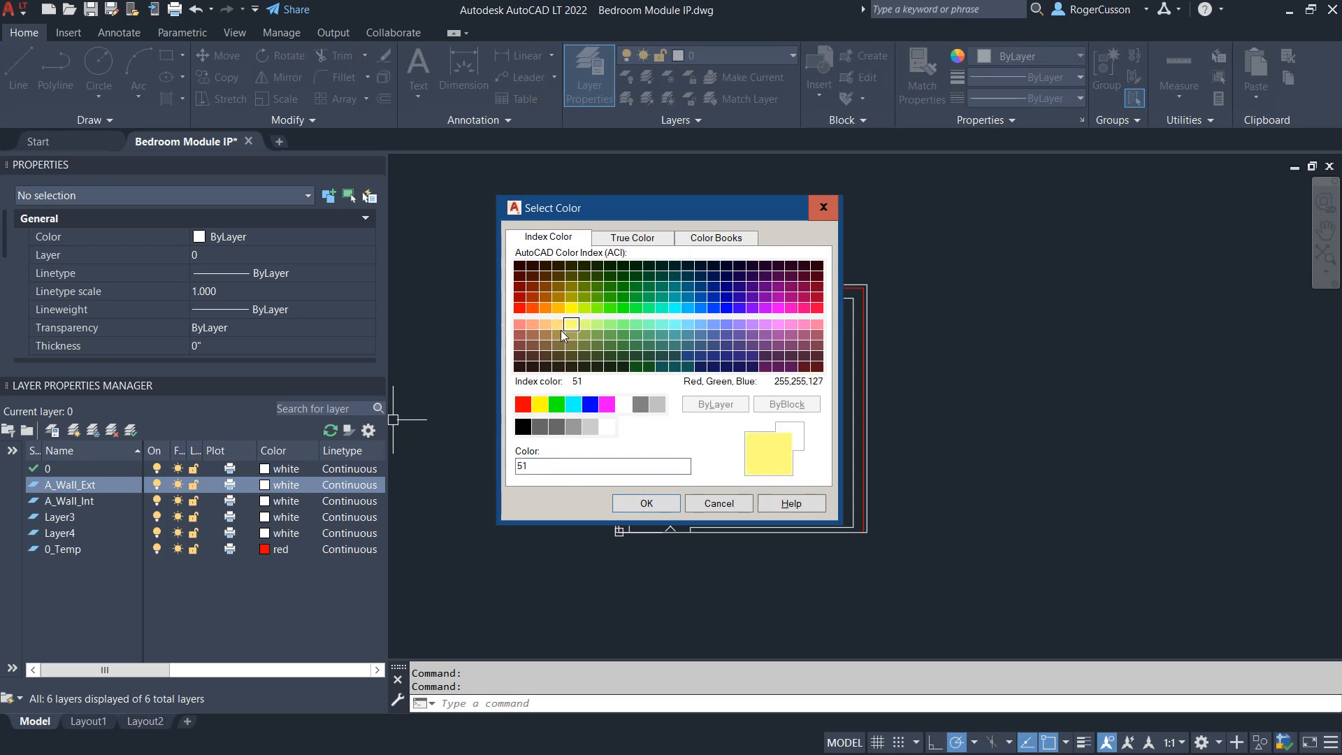
{"action": "left_click", "coordinate": [629, 503]}
{"action": "left_click", "coordinate": [268, 504]}
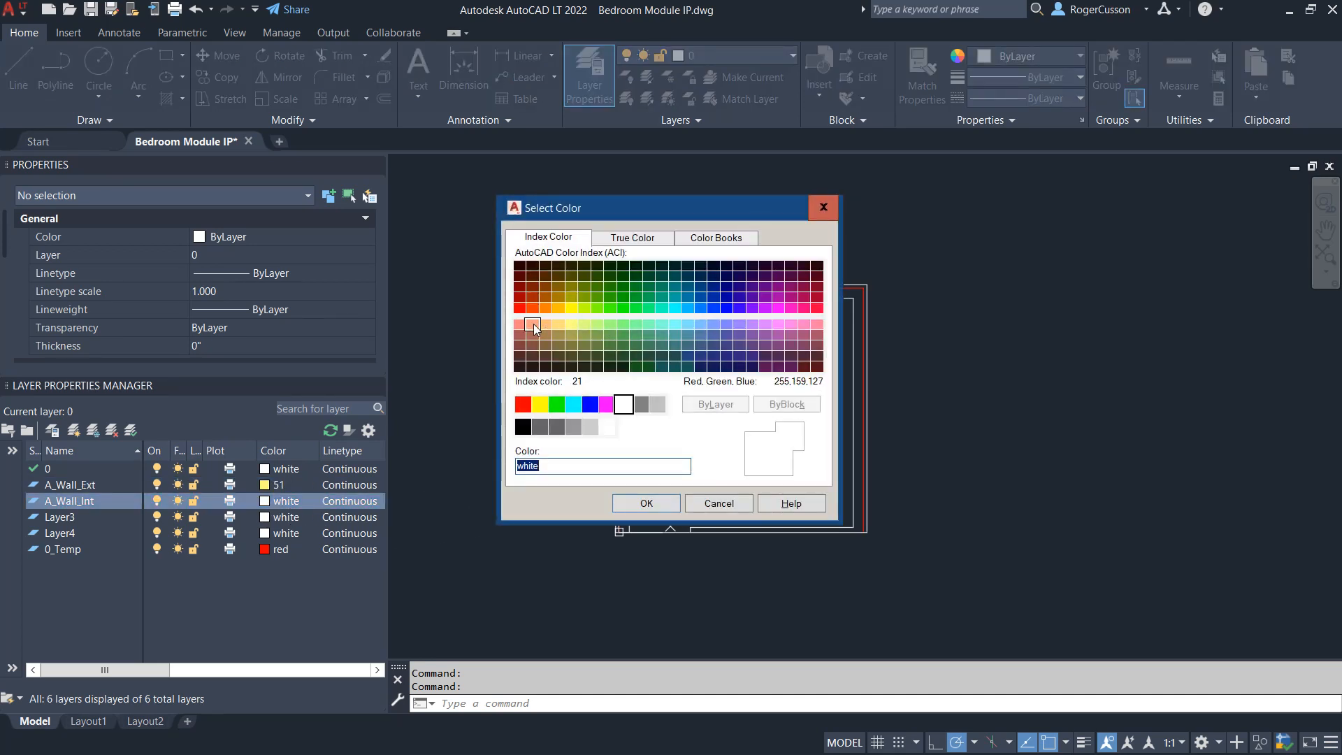
{"action": "left_click", "coordinate": [534, 324]}
{"action": "left_click", "coordinate": [619, 502]}
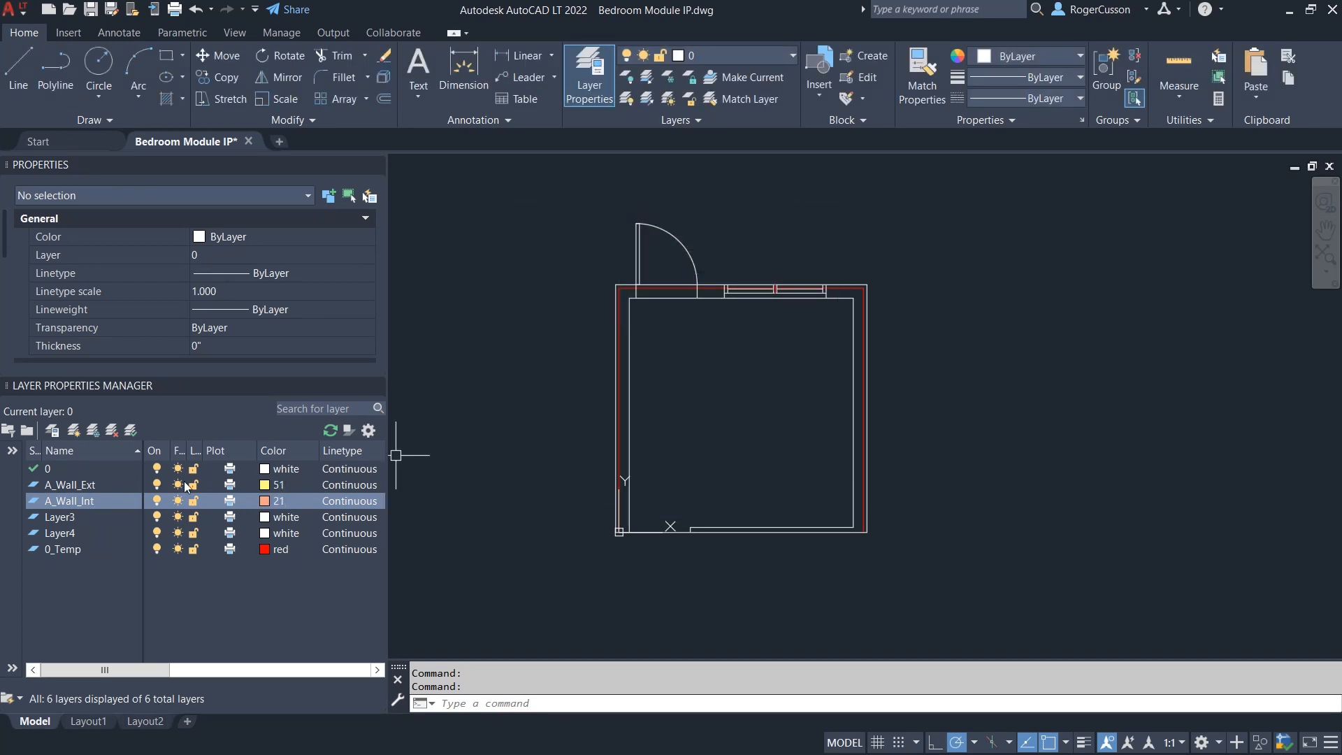
Step: Rename Layer3 as A_Door and Layer4 as A_Win
{"action": "left_click", "coordinate": [72, 517]}
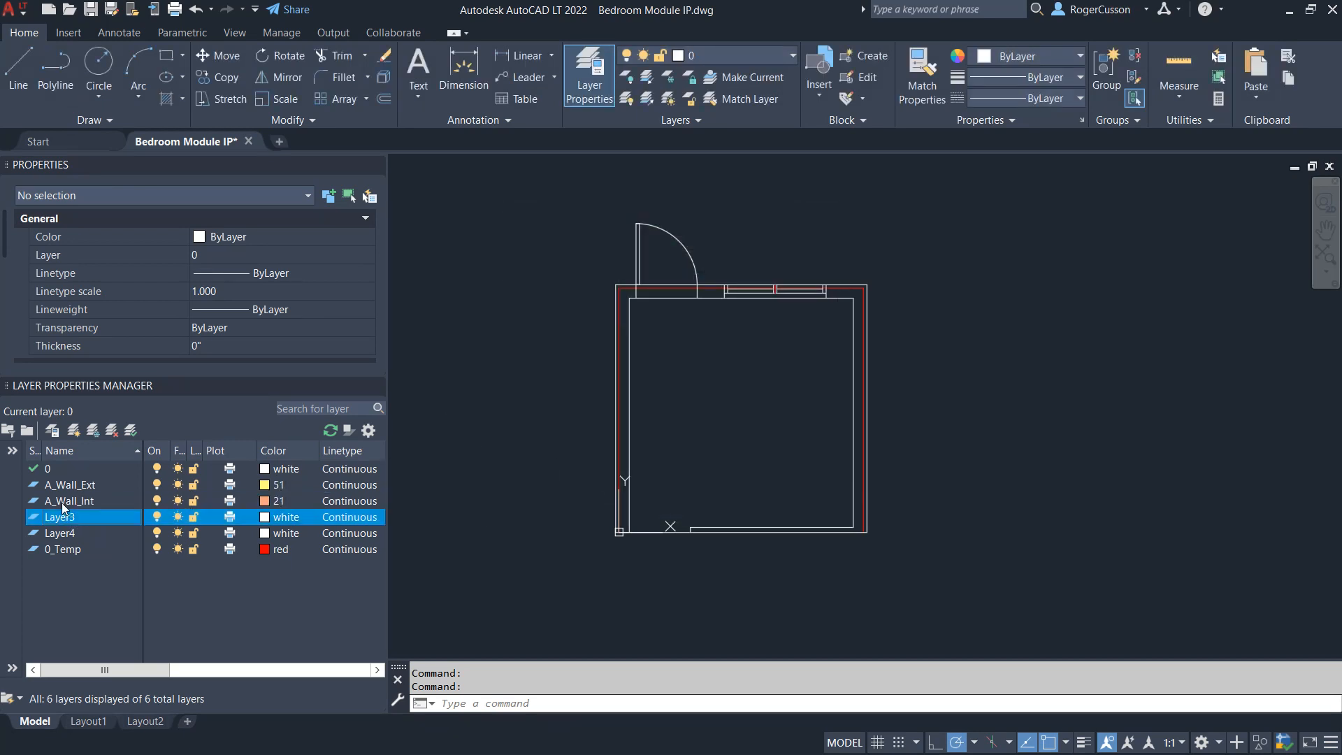
{"action": "type", "text": "A_Door"}
{"action": "left_click", "coordinate": [75, 534]}
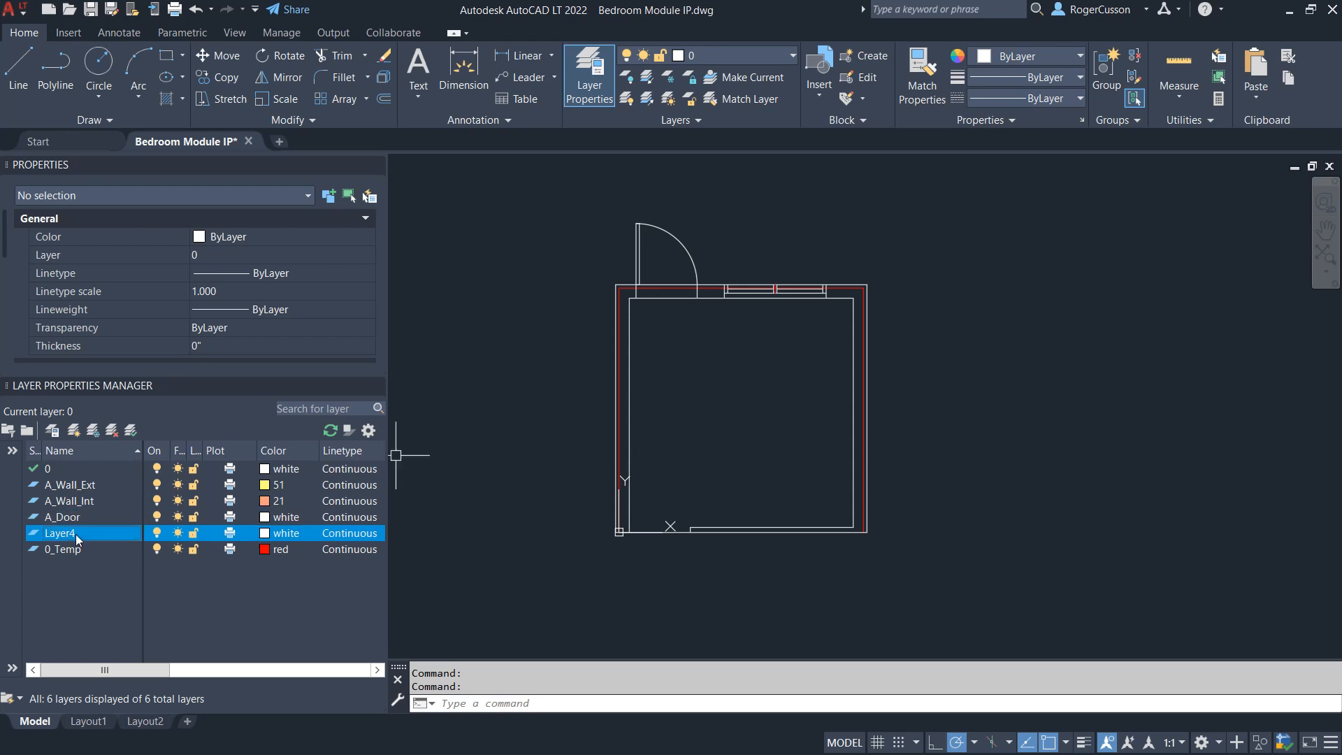
{"action": "left_click", "coordinate": [75, 534]}
{"action": "type", "text": "A_Win"}
{"action": "key", "text": "Return"}
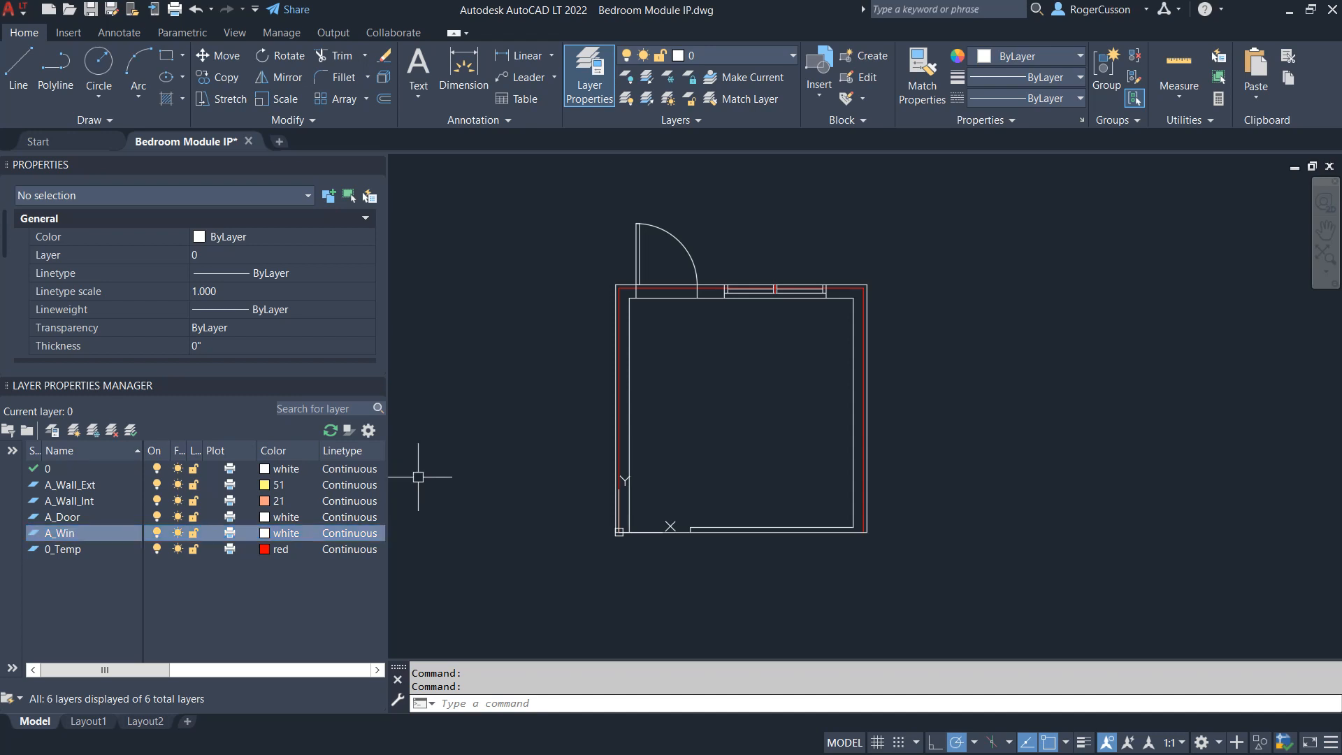
Step: Set the A_Door layer to index color 101
{"action": "left_click", "coordinate": [266, 519]}
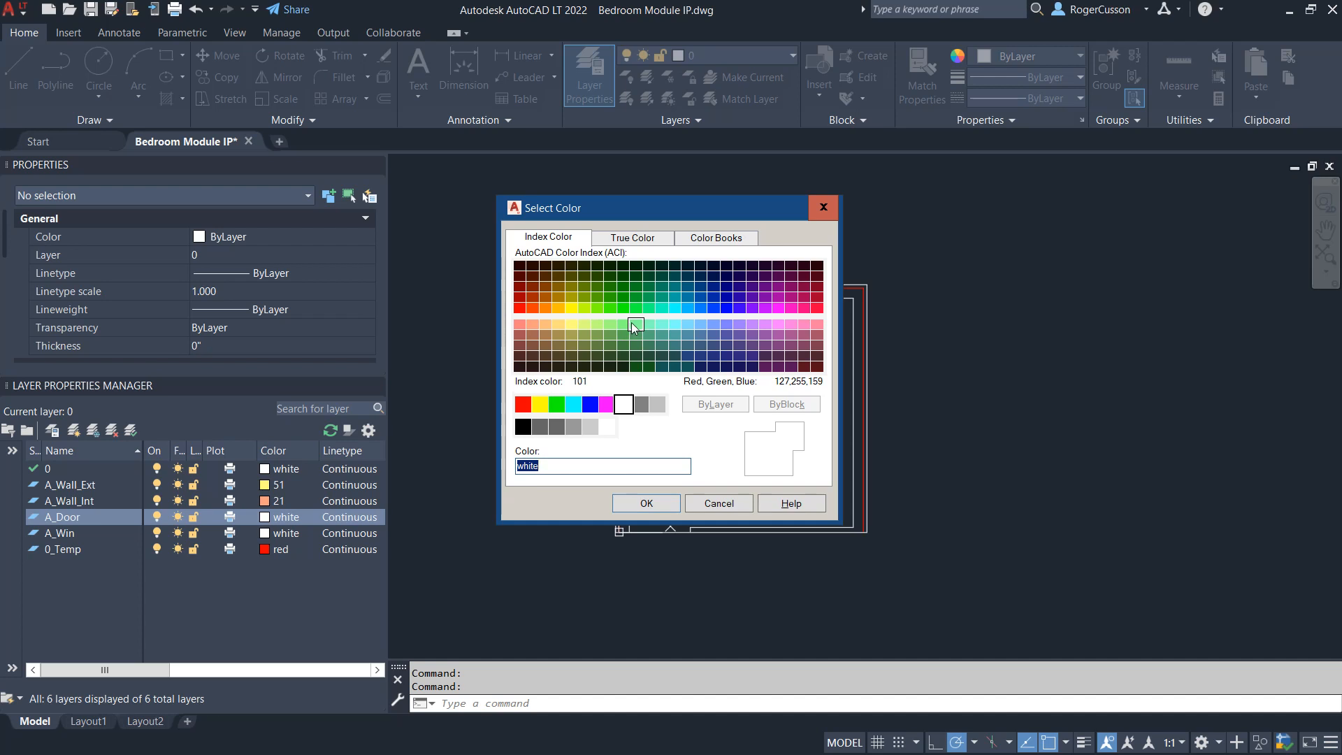
{"action": "left_click", "coordinate": [635, 327]}
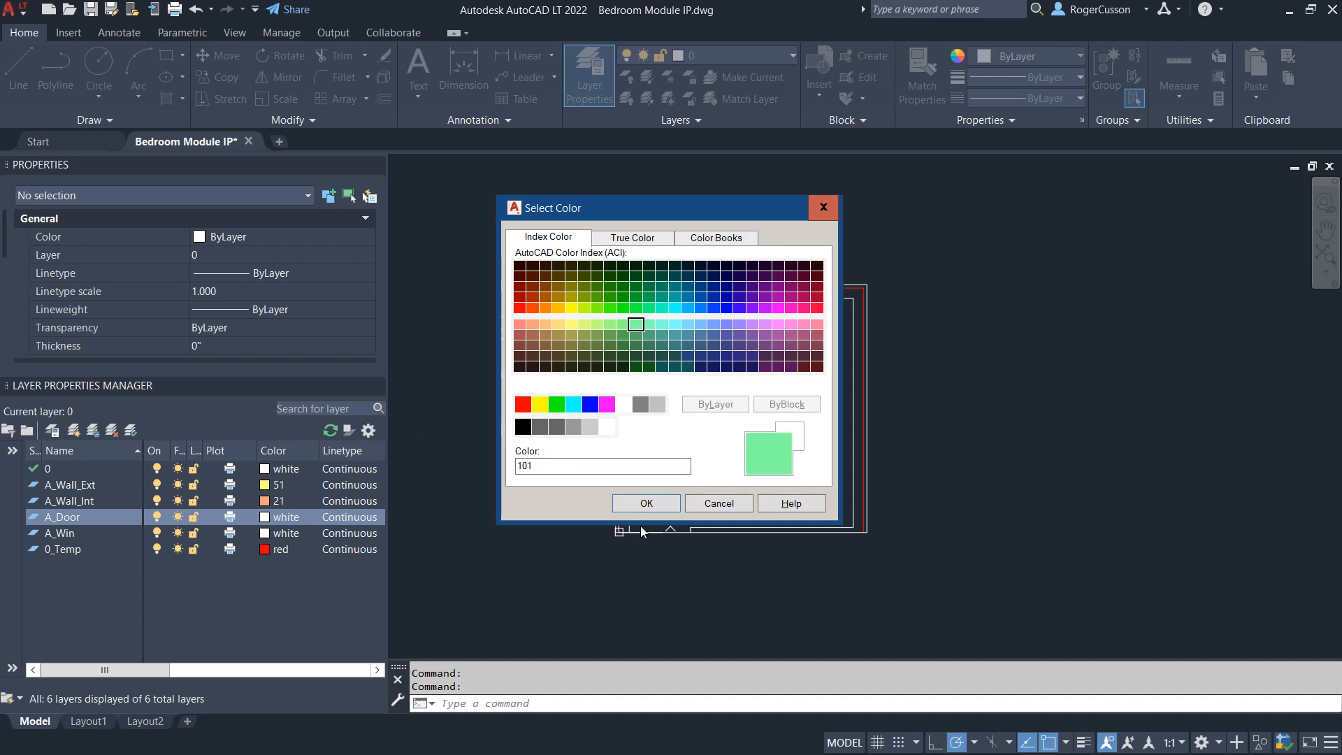
{"action": "left_click", "coordinate": [647, 504]}
Step: Set the A_Win layer to index color 131
{"action": "left_click", "coordinate": [267, 534]}
{"action": "left_click", "coordinate": [674, 323]}
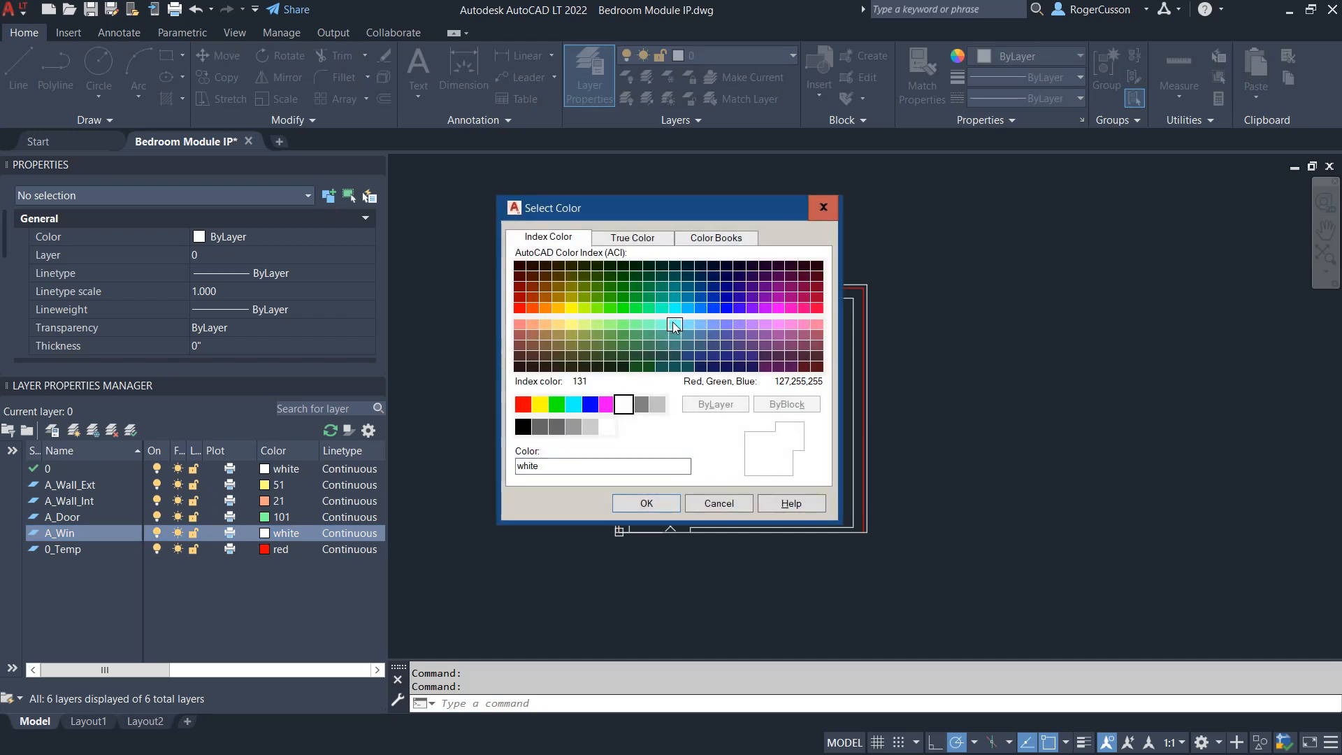
{"action": "left_click", "coordinate": [643, 502]}
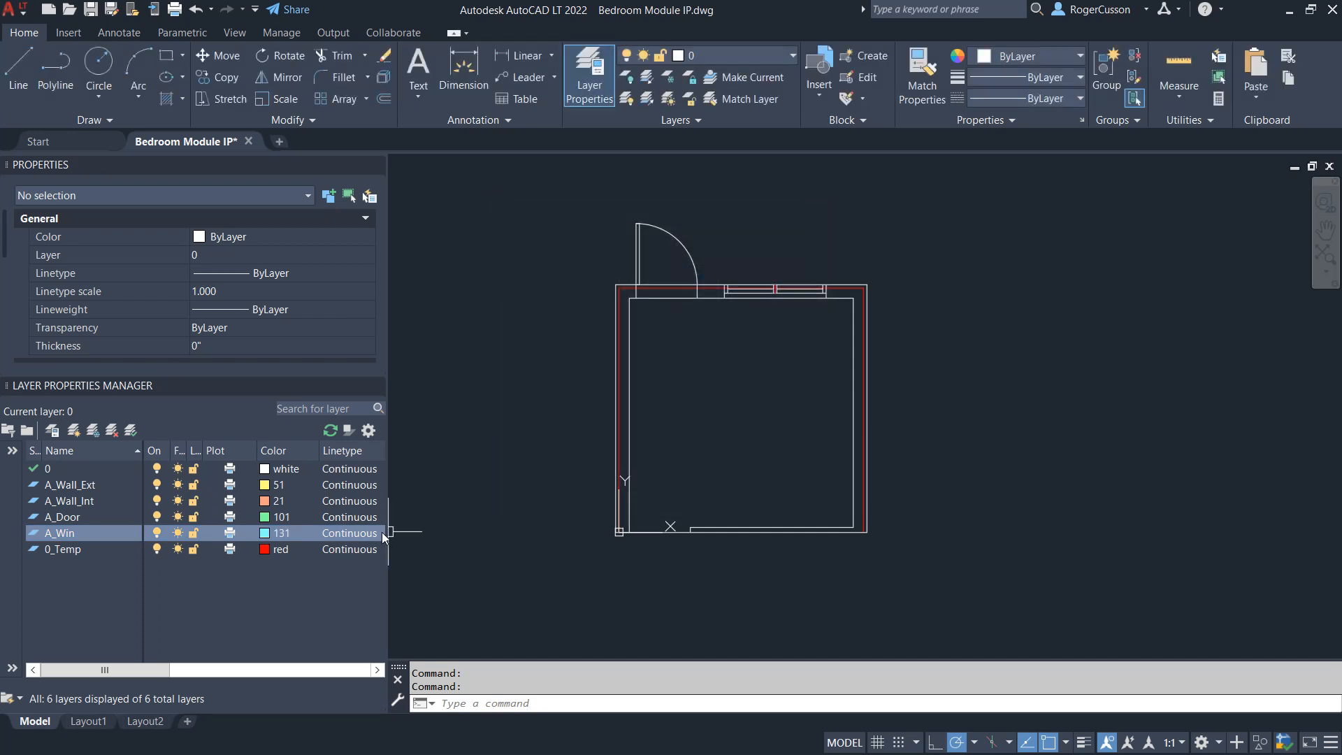
Step: Change the A_Win layer to index color 141
{"action": "left_click", "coordinate": [266, 533]}
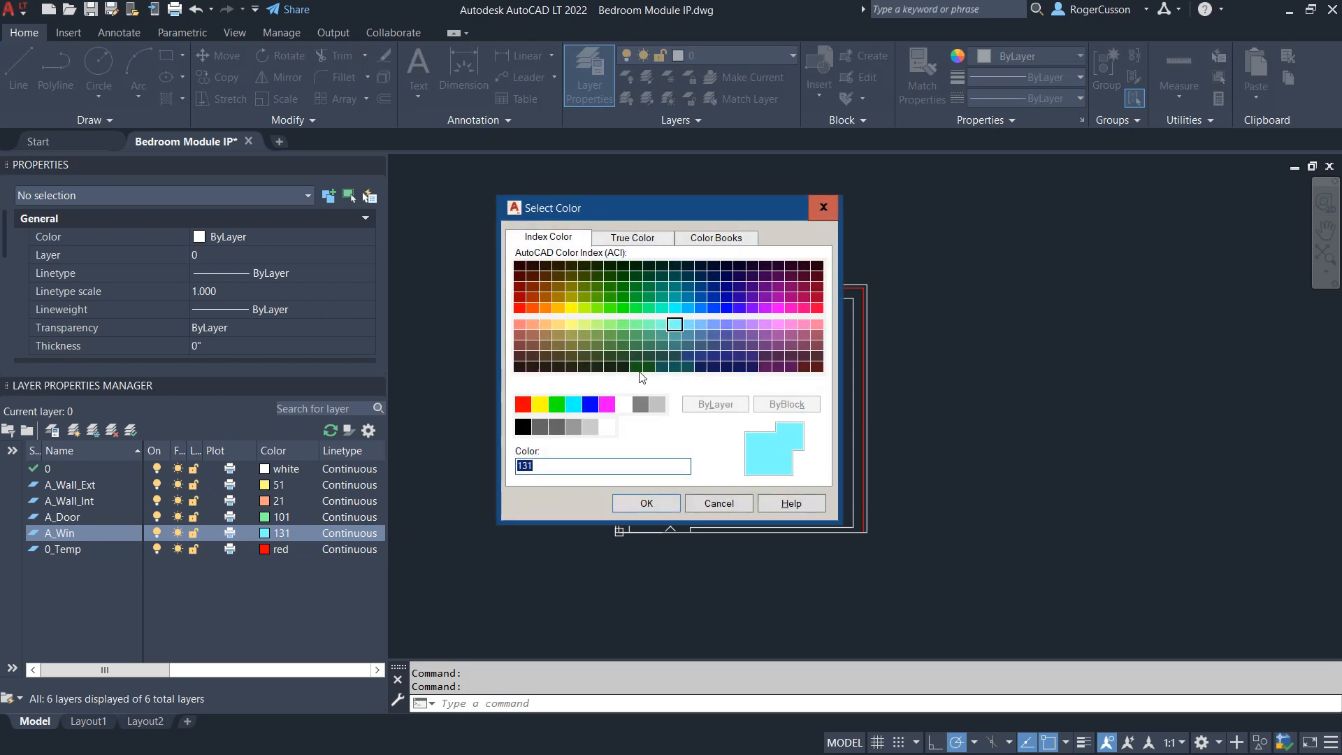
{"action": "left_click", "coordinate": [691, 325]}
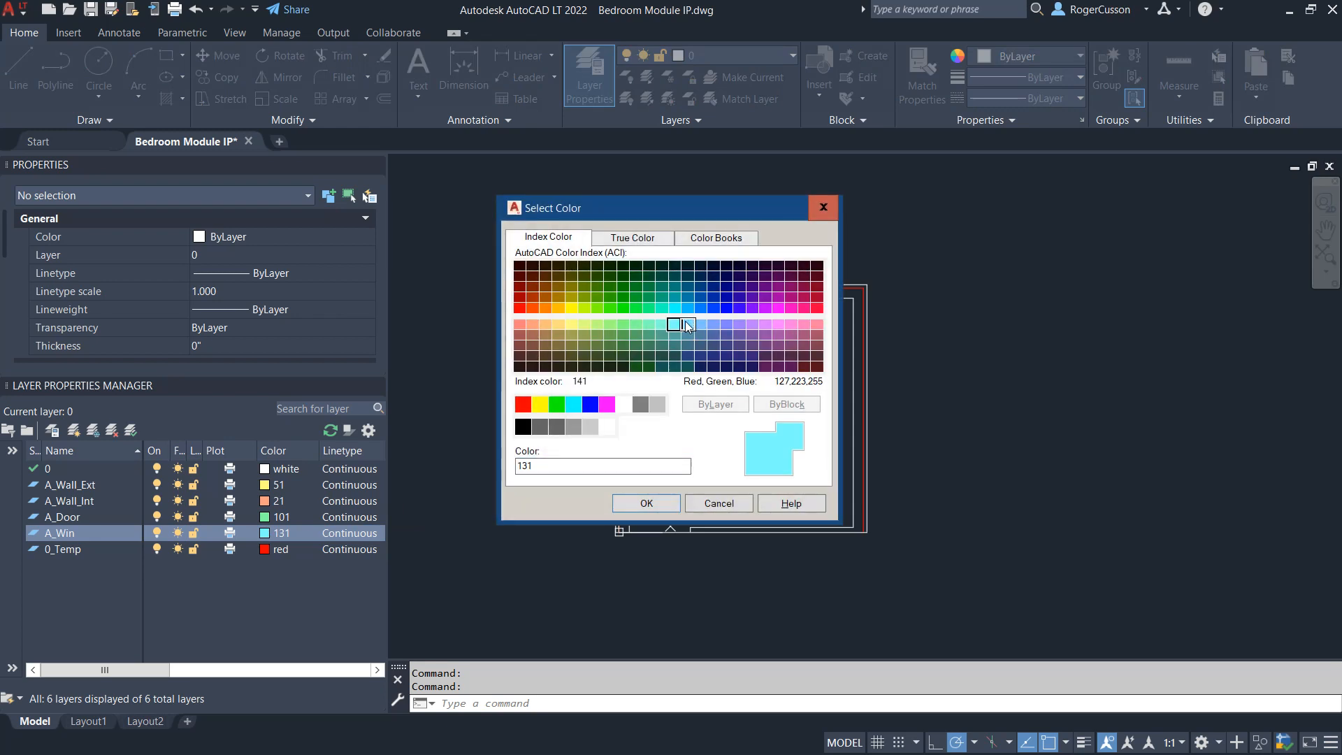
{"action": "left_click", "coordinate": [648, 503]}
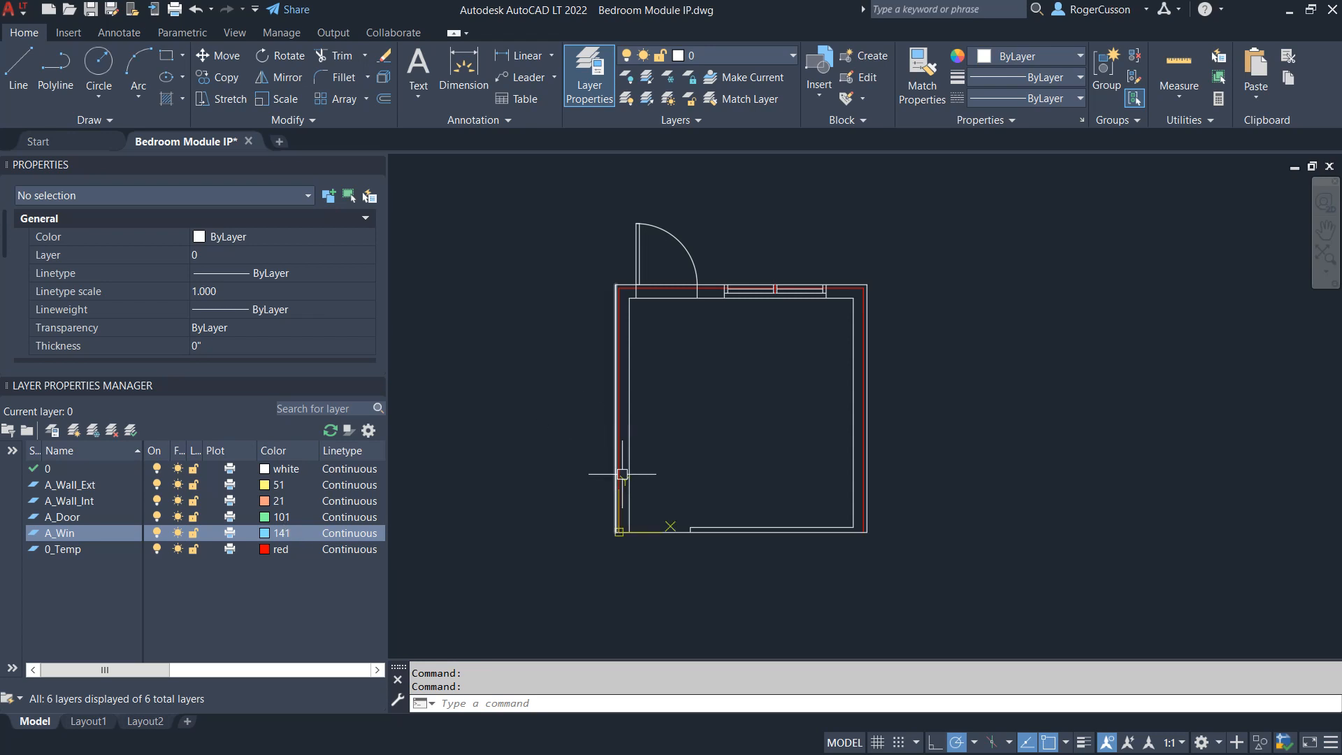
Step: Move the left inner and outer wall lines, the upper outer wall line and the door opening's left jamb line to layer A_Wall_Ext
{"action": "scroll", "coordinate": [718, 531], "scroll_direction": "up", "scroll_amount": 2}
{"action": "scroll", "coordinate": [710, 533], "scroll_direction": "down", "scroll_amount": 2}
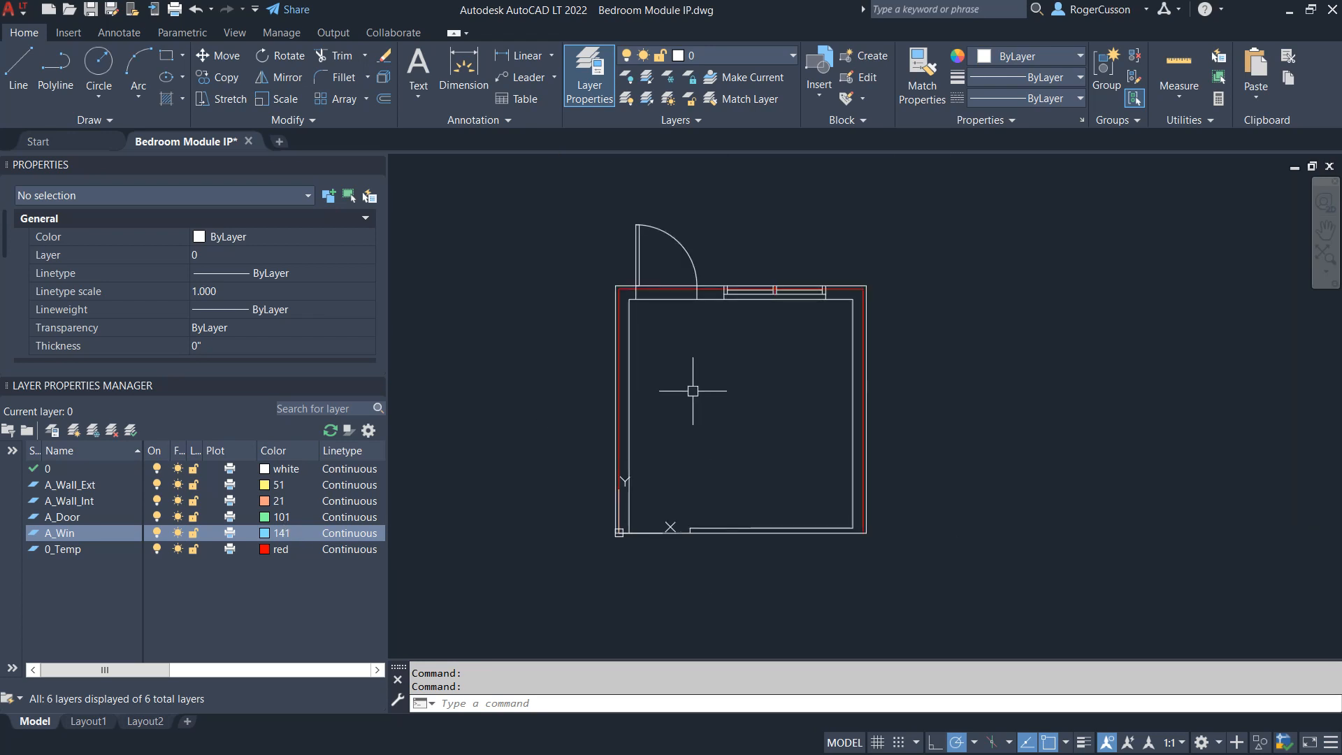
{"action": "middle_click_drag", "start_coordinate": [694, 384], "coordinate": [658, 431]}
{"action": "scroll", "coordinate": [618, 348], "scroll_direction": "up", "scroll_amount": 4}
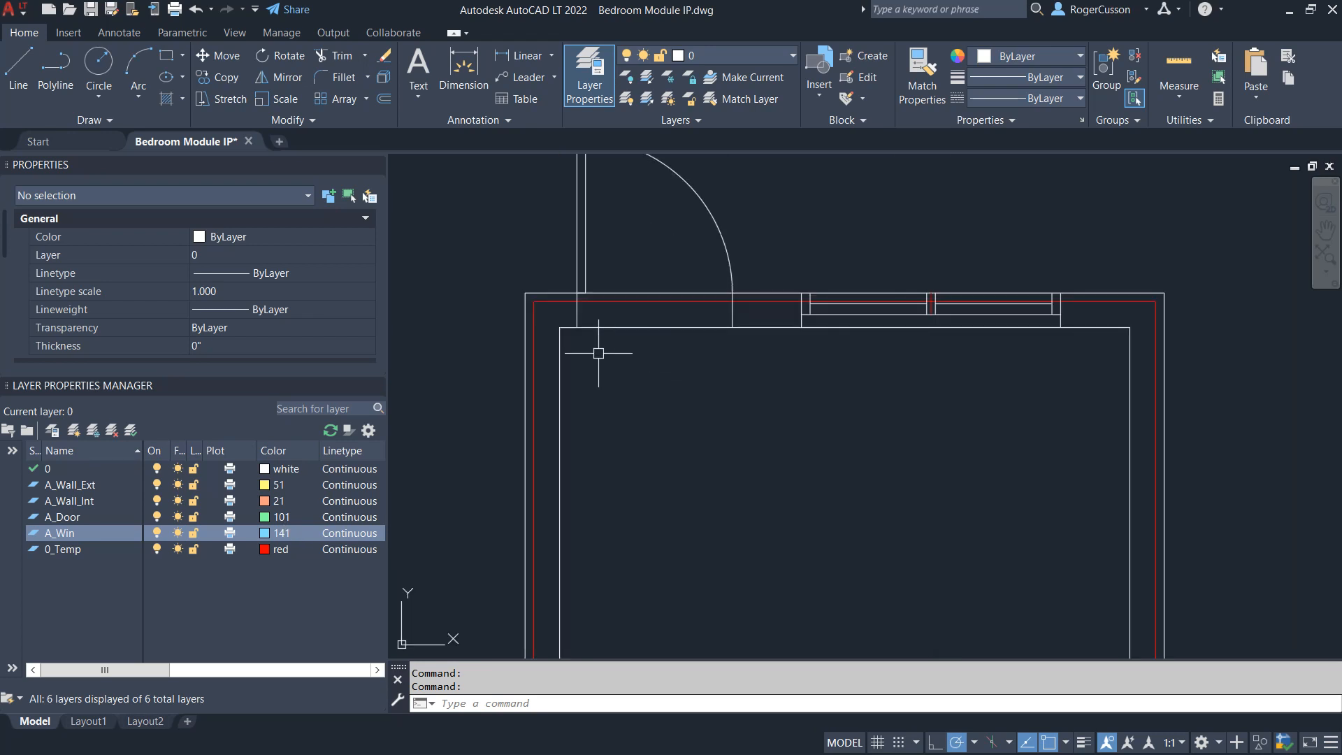
{"action": "left_click", "coordinate": [562, 348]}
{"action": "left_click", "coordinate": [575, 306]}
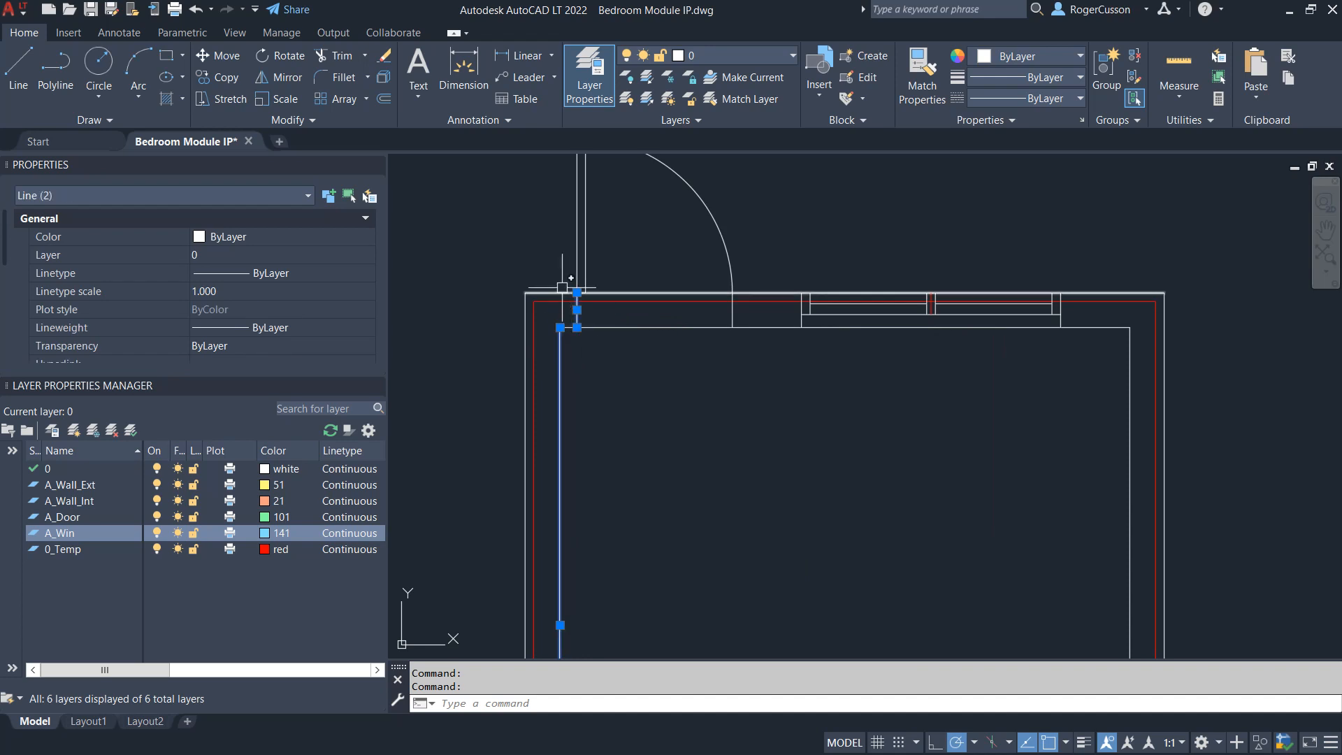
{"action": "left_click", "coordinate": [553, 291]}
{"action": "left_click", "coordinate": [525, 325]}
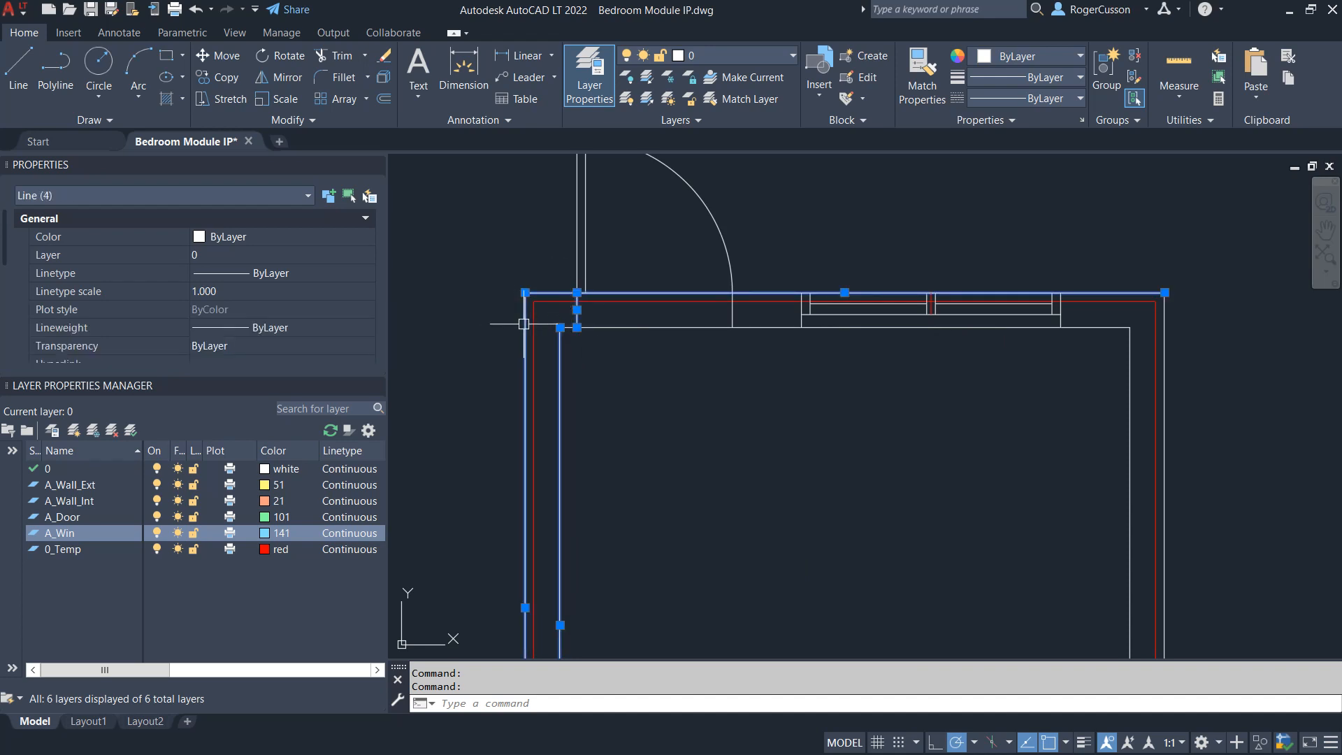
{"action": "left_click", "coordinate": [719, 51]}
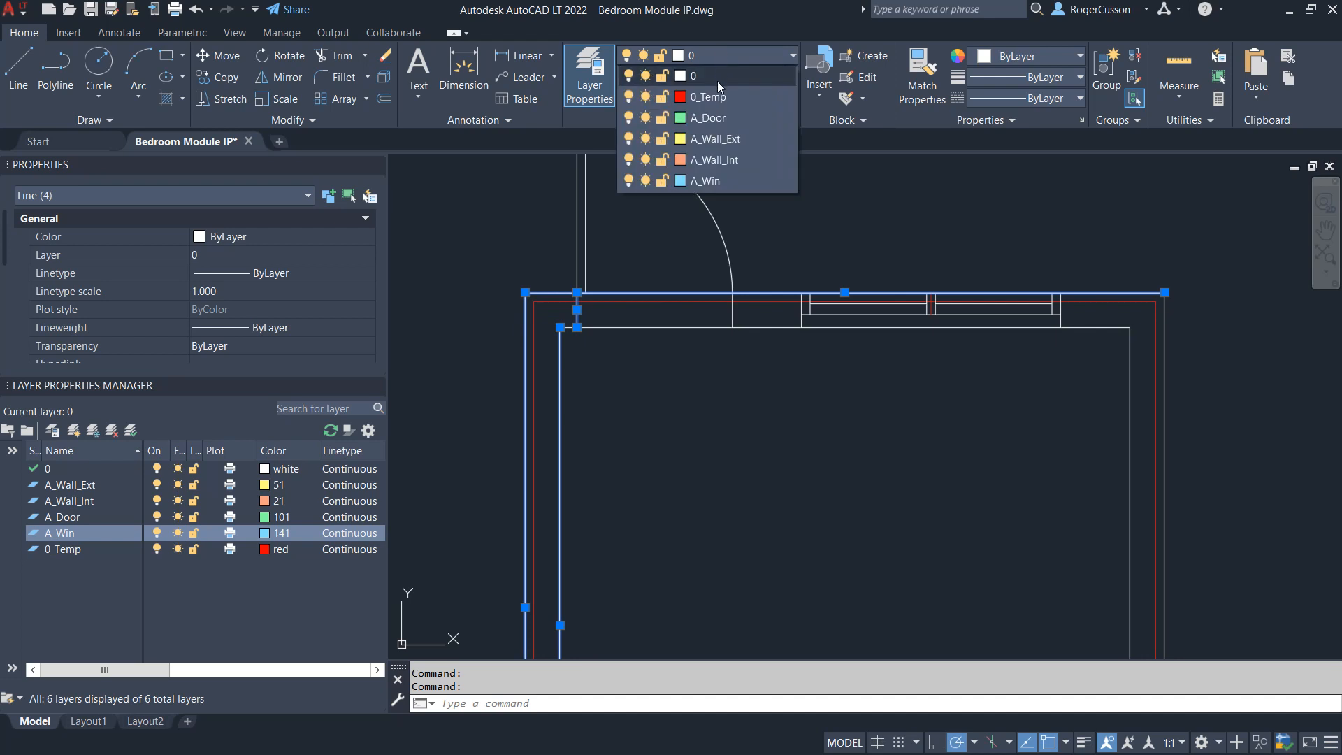
{"action": "left_click", "coordinate": [701, 138]}
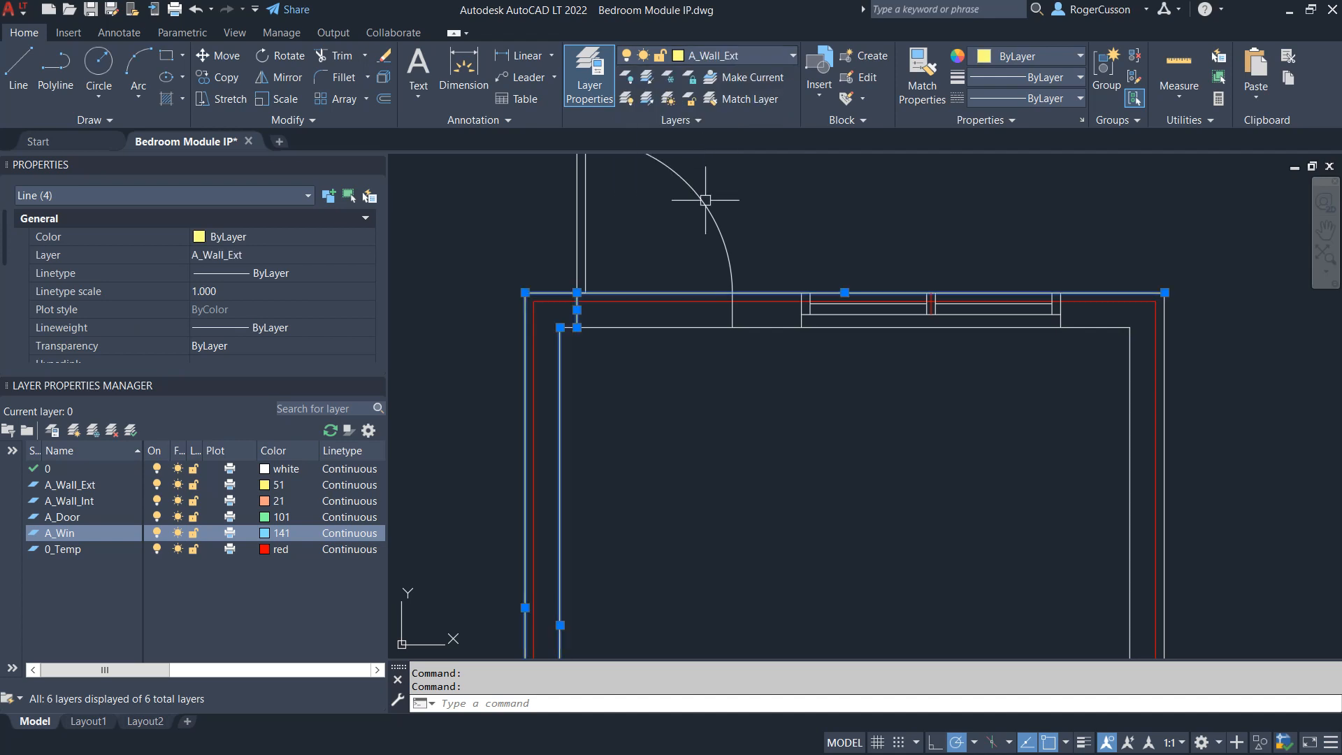
{"action": "key", "text": "Escape"}
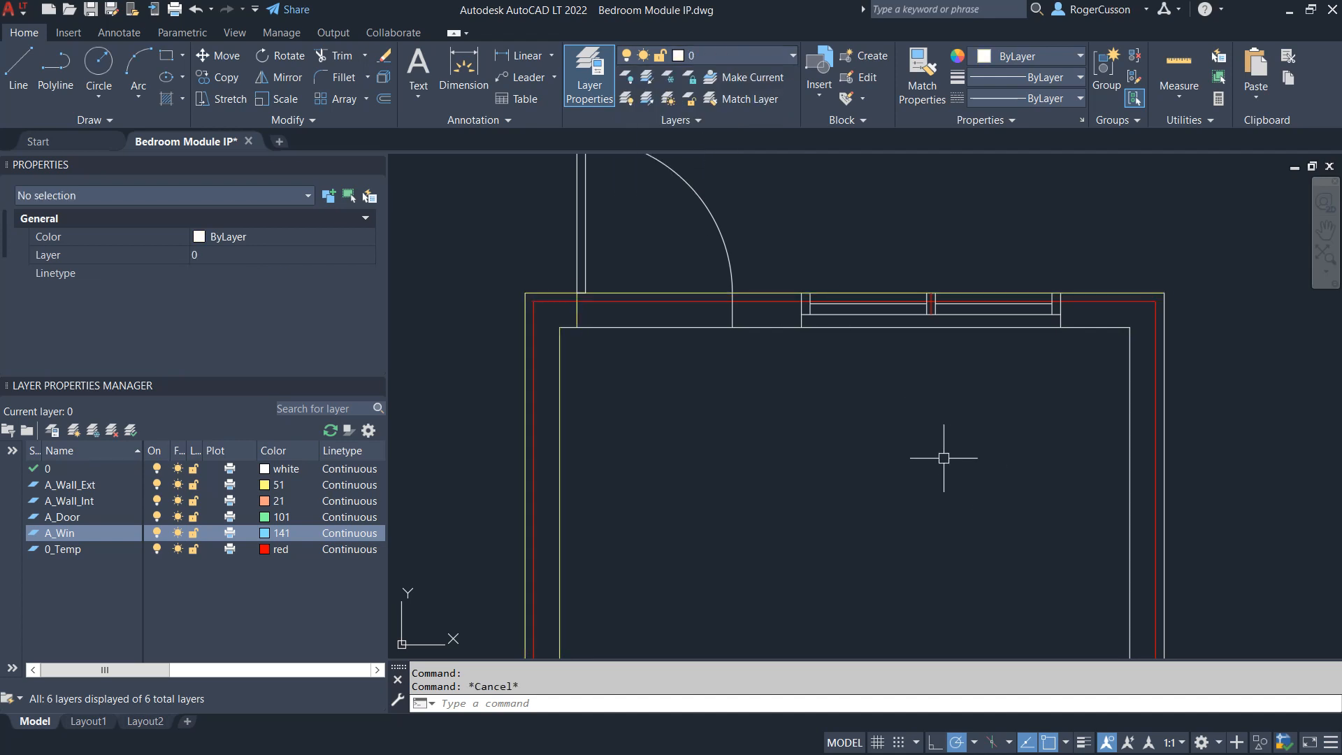
Step: Move the upper inner wall line and the right inner and outer wall lines to layer A_Wall_Ext
{"action": "left_click", "coordinate": [759, 326]}
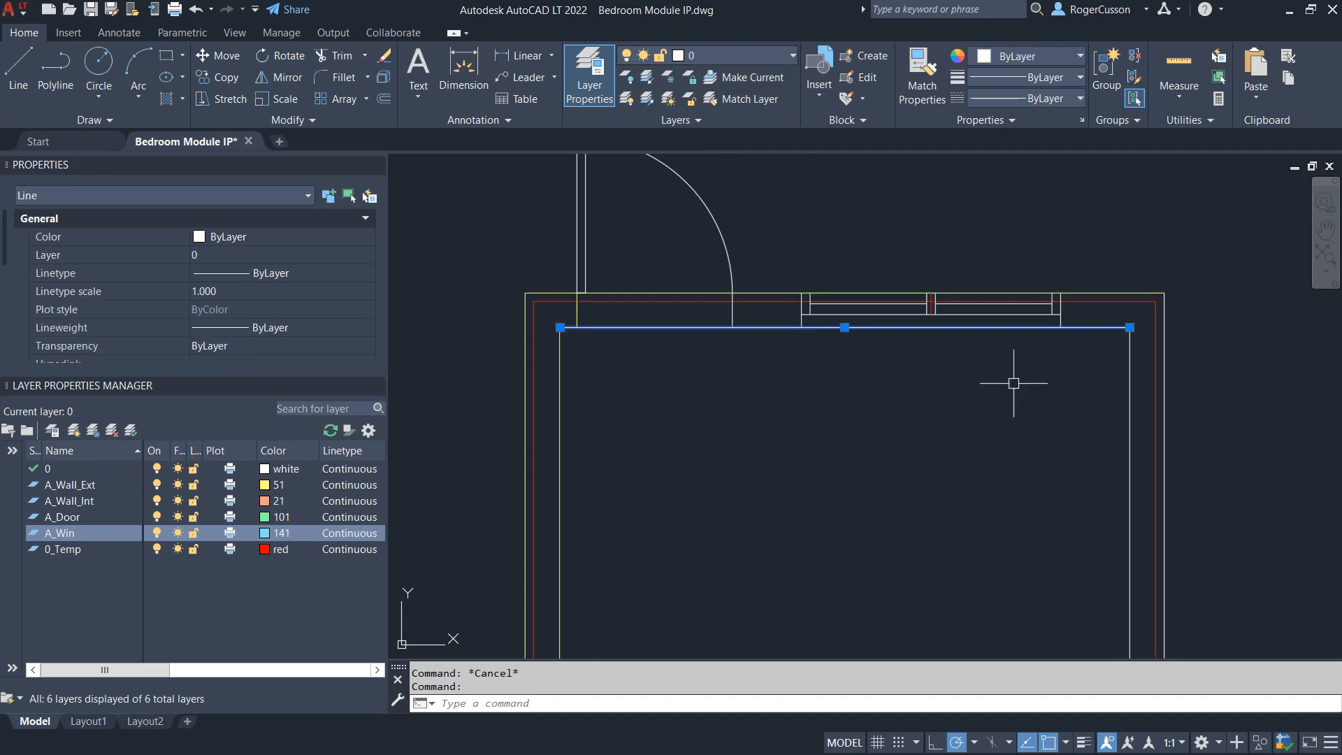
{"action": "left_click", "coordinate": [1130, 383]}
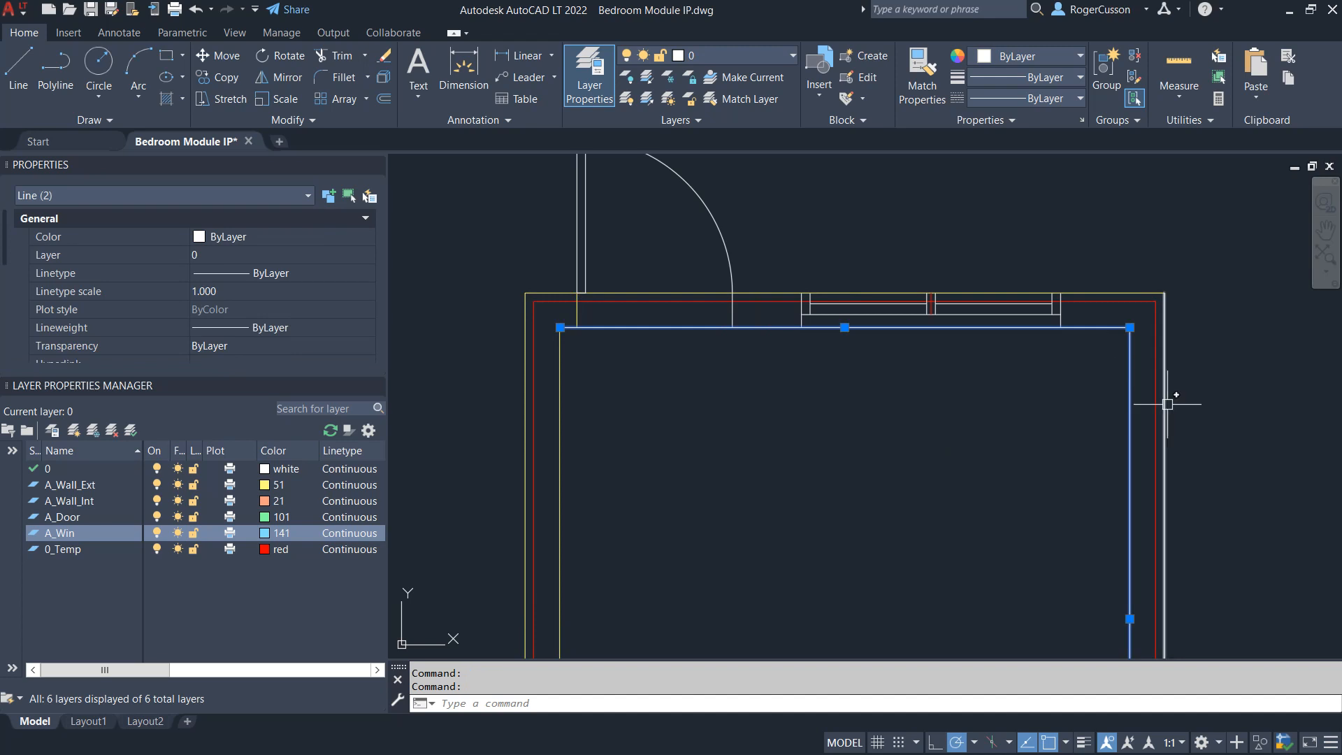
{"action": "left_click", "coordinate": [1164, 402]}
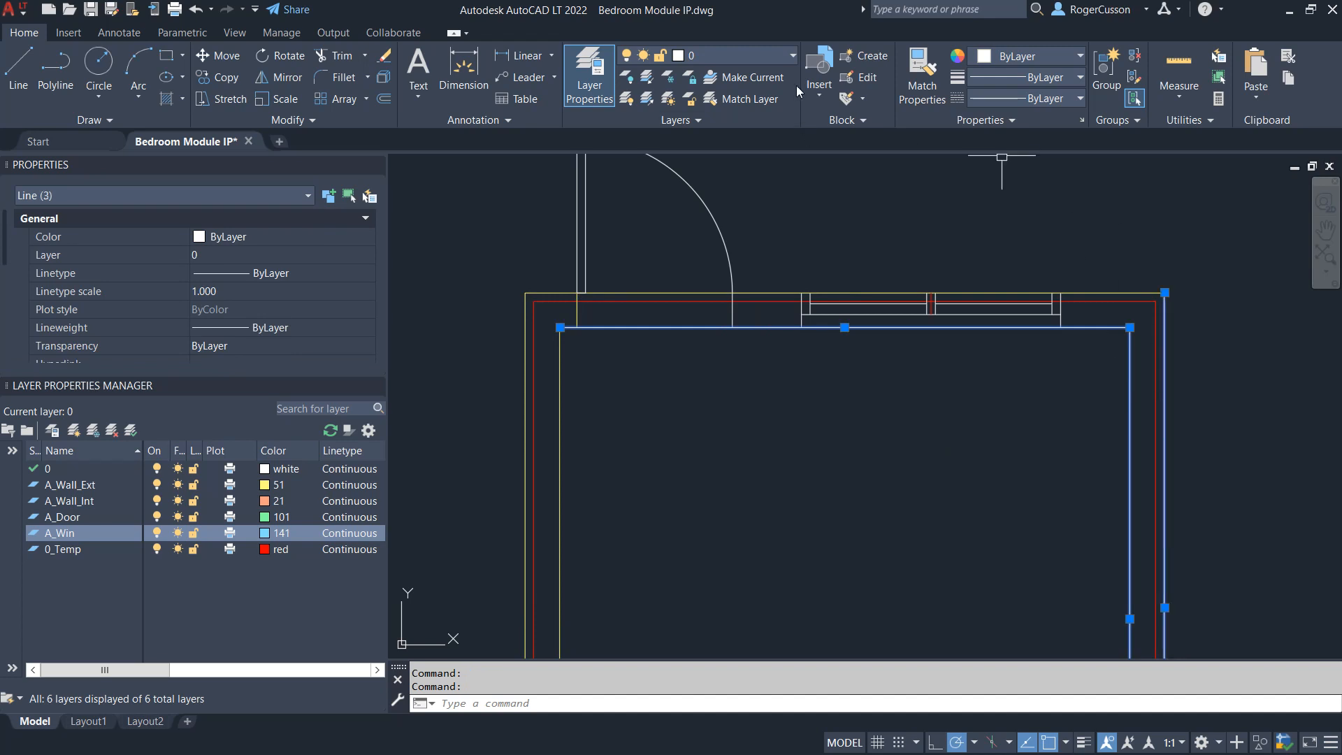
{"action": "left_click", "coordinate": [780, 55]}
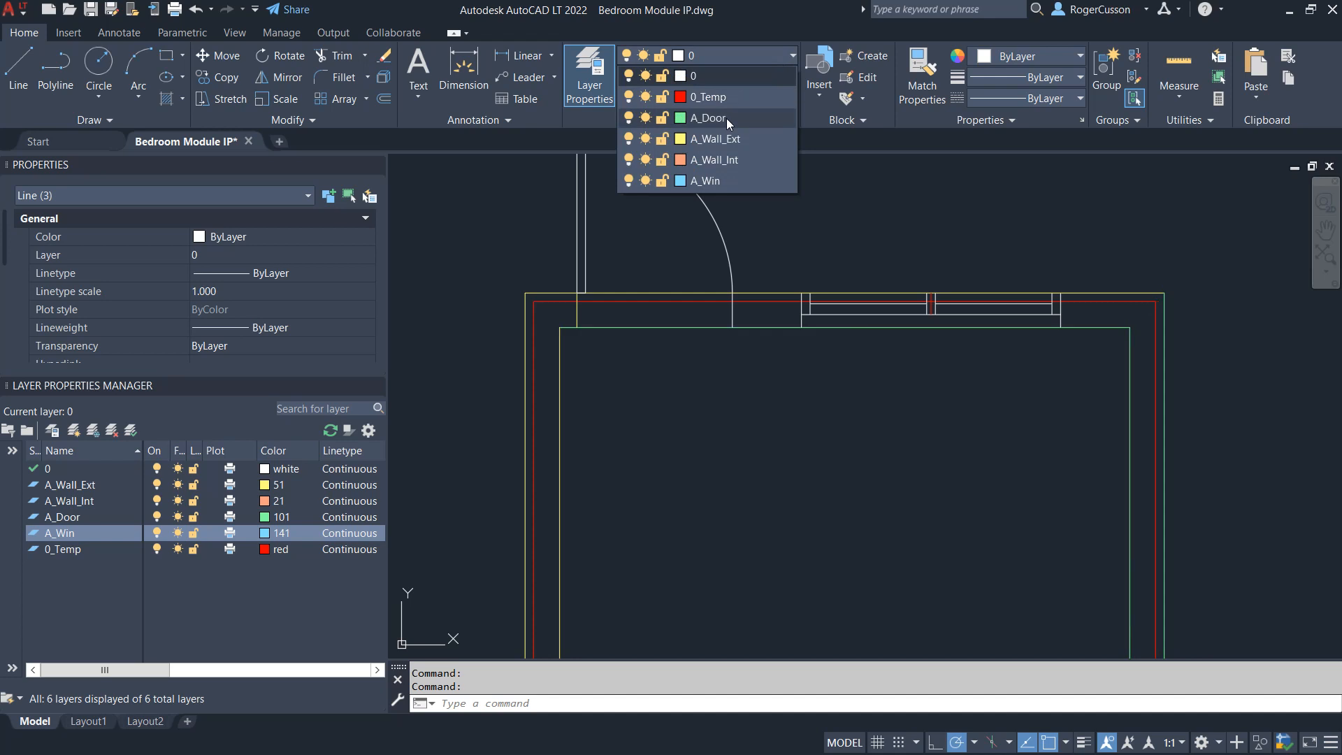
{"action": "left_click", "coordinate": [719, 138]}
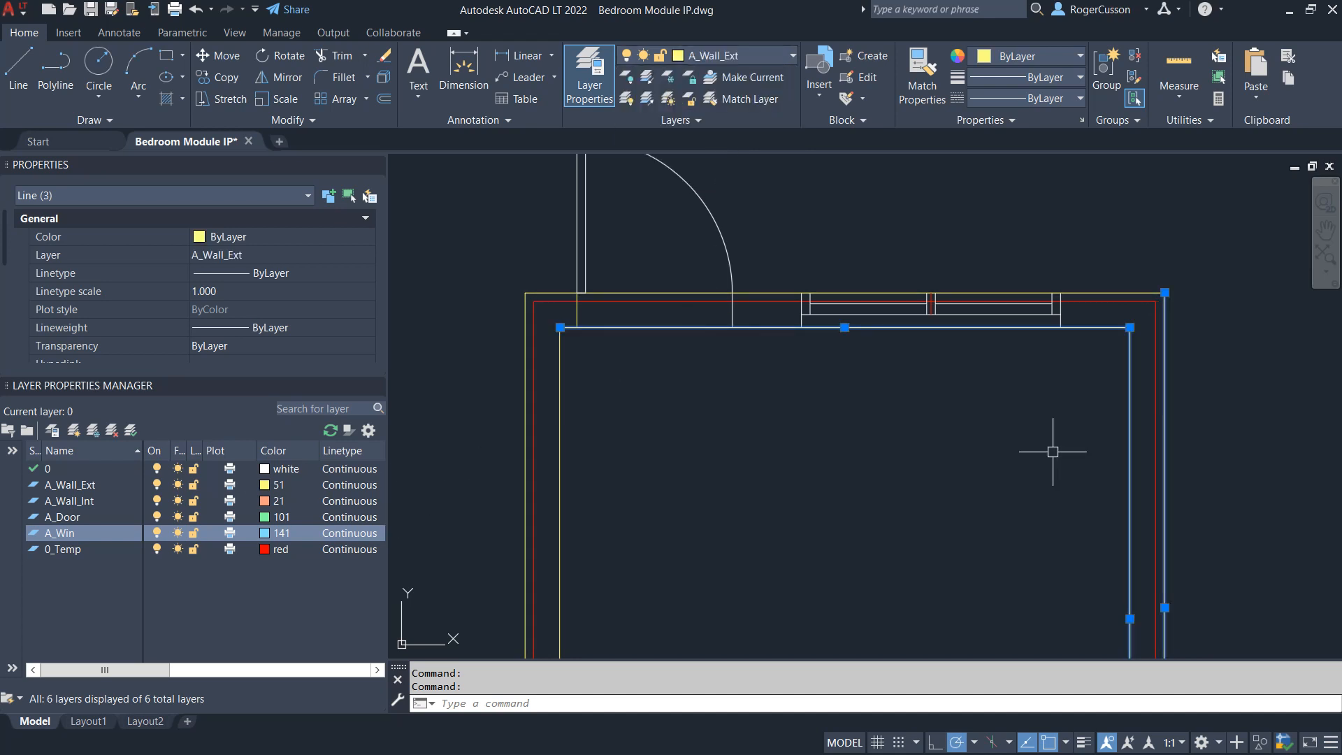
{"action": "key", "text": "Escape"}
Step: Move the horizontal interior wall line and its short end line at the room's bottom edge to layer A_Wall_Int
{"action": "scroll", "coordinate": [833, 425], "scroll_direction": "down", "scroll_amount": 2}
{"action": "middle_click_drag", "start_coordinate": [832, 425], "coordinate": [815, 309]}
{"action": "scroll", "coordinate": [779, 455], "scroll_direction": "up", "scroll_amount": 3}
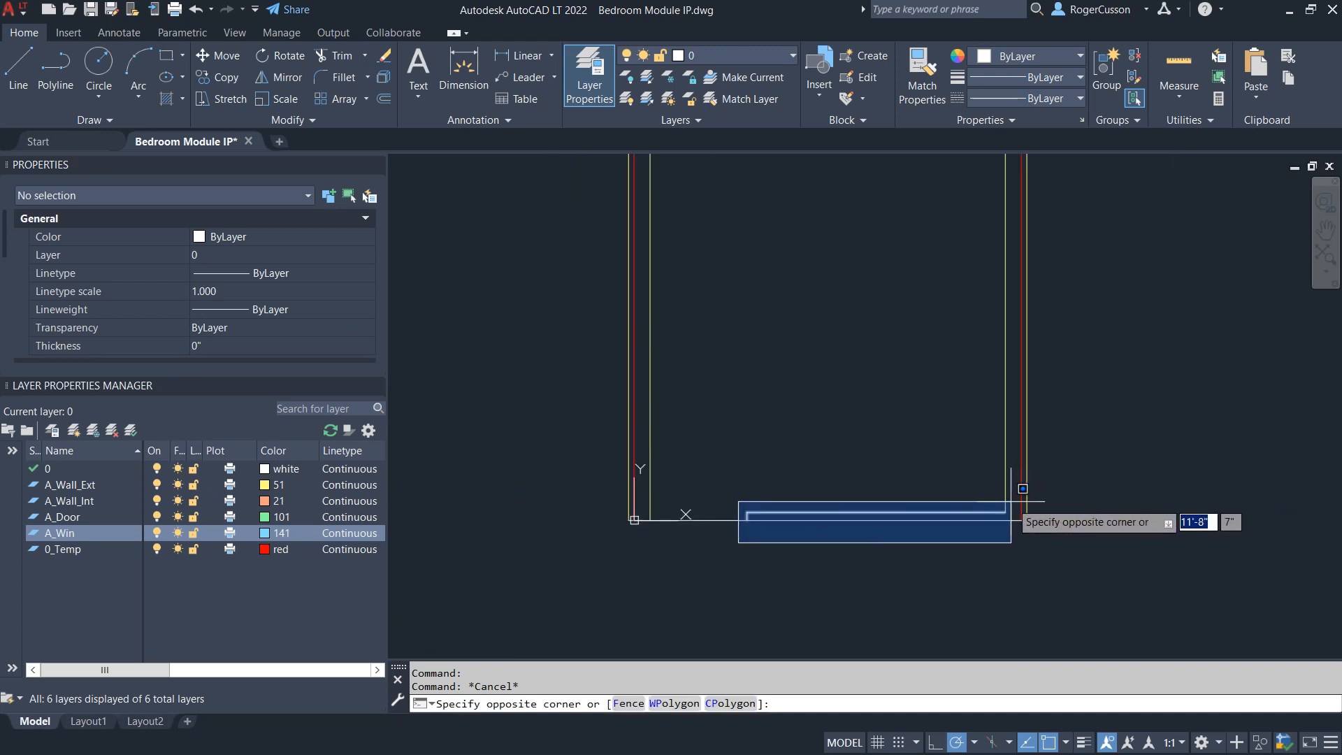
{"action": "left_click", "coordinate": [1042, 487]}
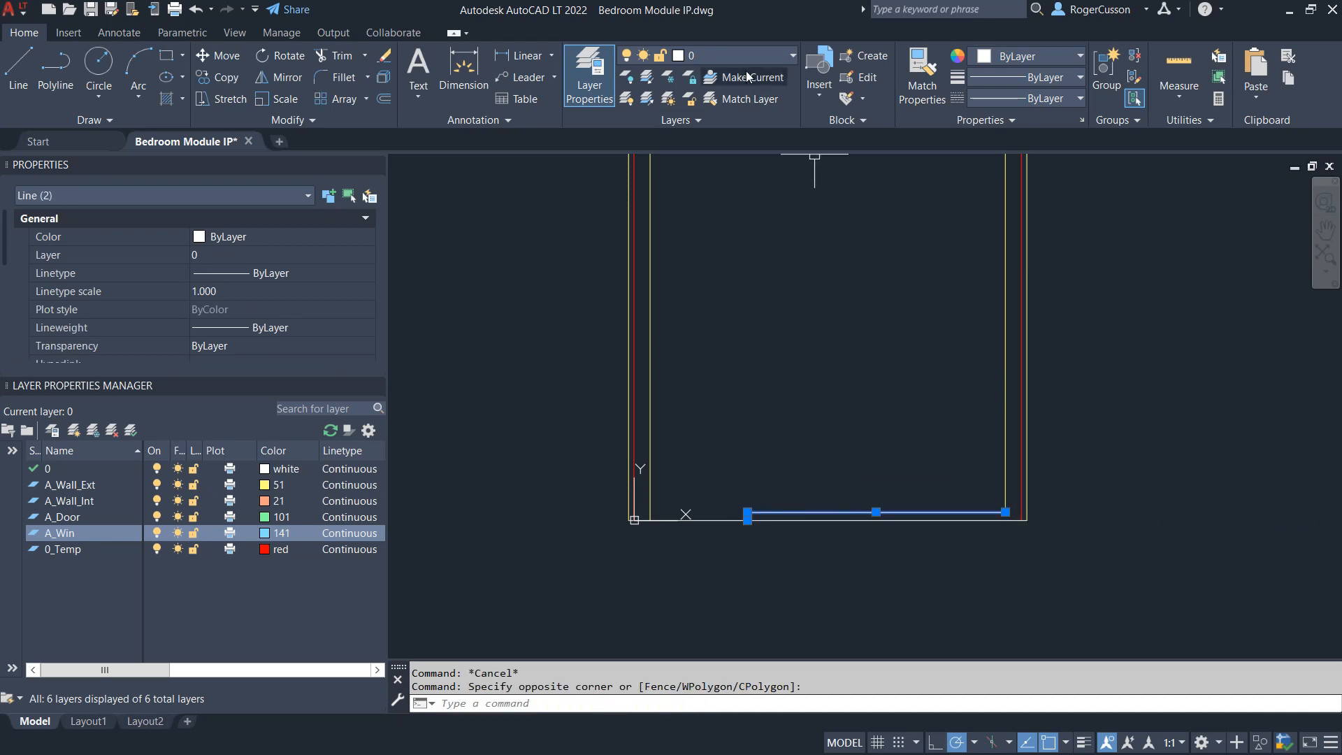
{"action": "left_click", "coordinate": [741, 53]}
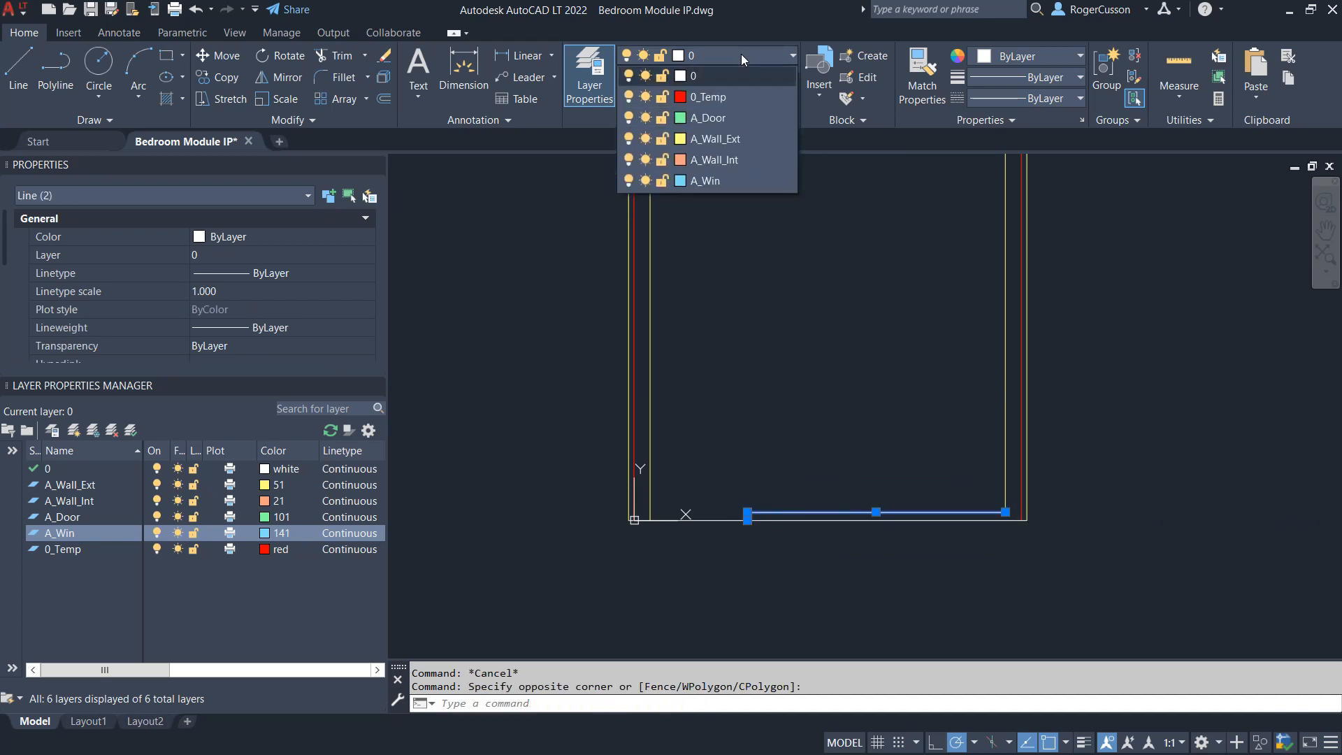
{"action": "left_click", "coordinate": [706, 160]}
{"action": "key", "text": "Escape"}
Step: Move the door leaf lines and the door swing arc to layer A_Door
{"action": "scroll", "coordinate": [698, 356], "scroll_direction": "down", "scroll_amount": 2}
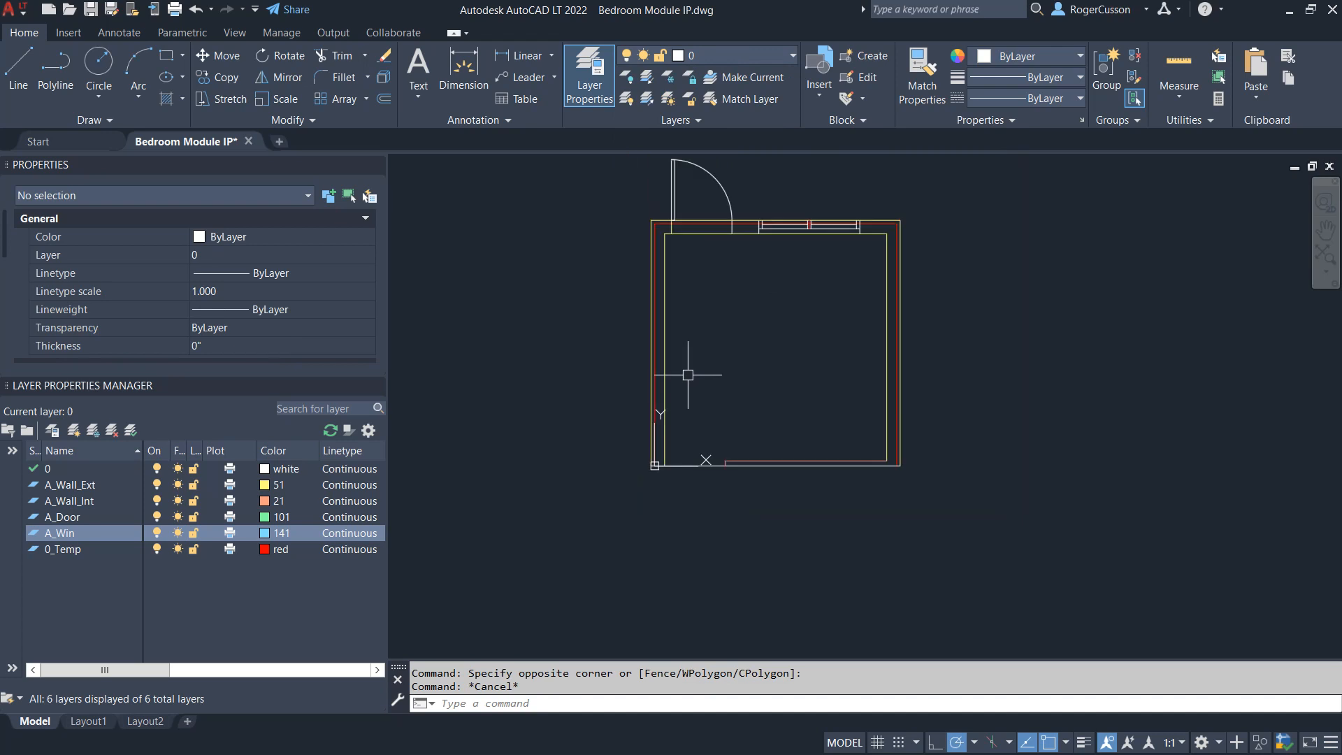
{"action": "scroll", "coordinate": [683, 255], "scroll_direction": "up", "scroll_amount": 2}
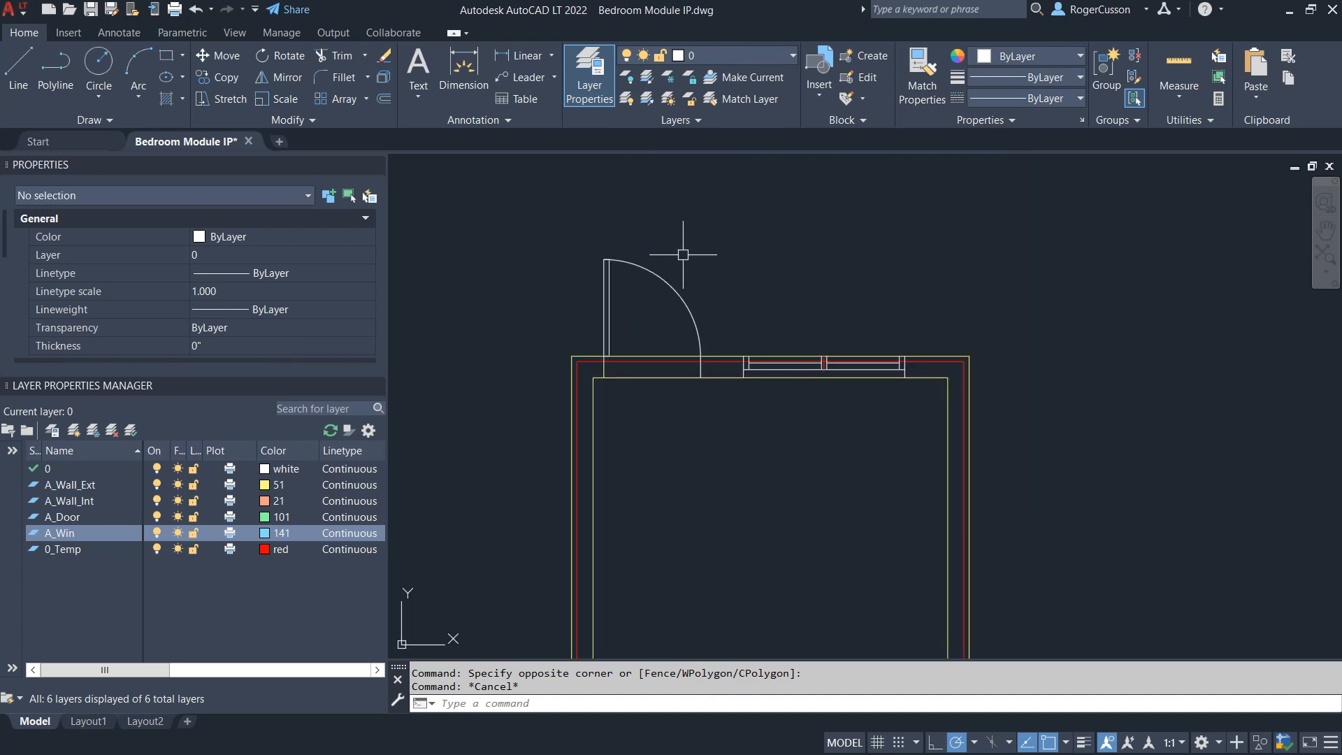
{"action": "left_click", "coordinate": [590, 240]}
{"action": "left_click", "coordinate": [707, 364]}
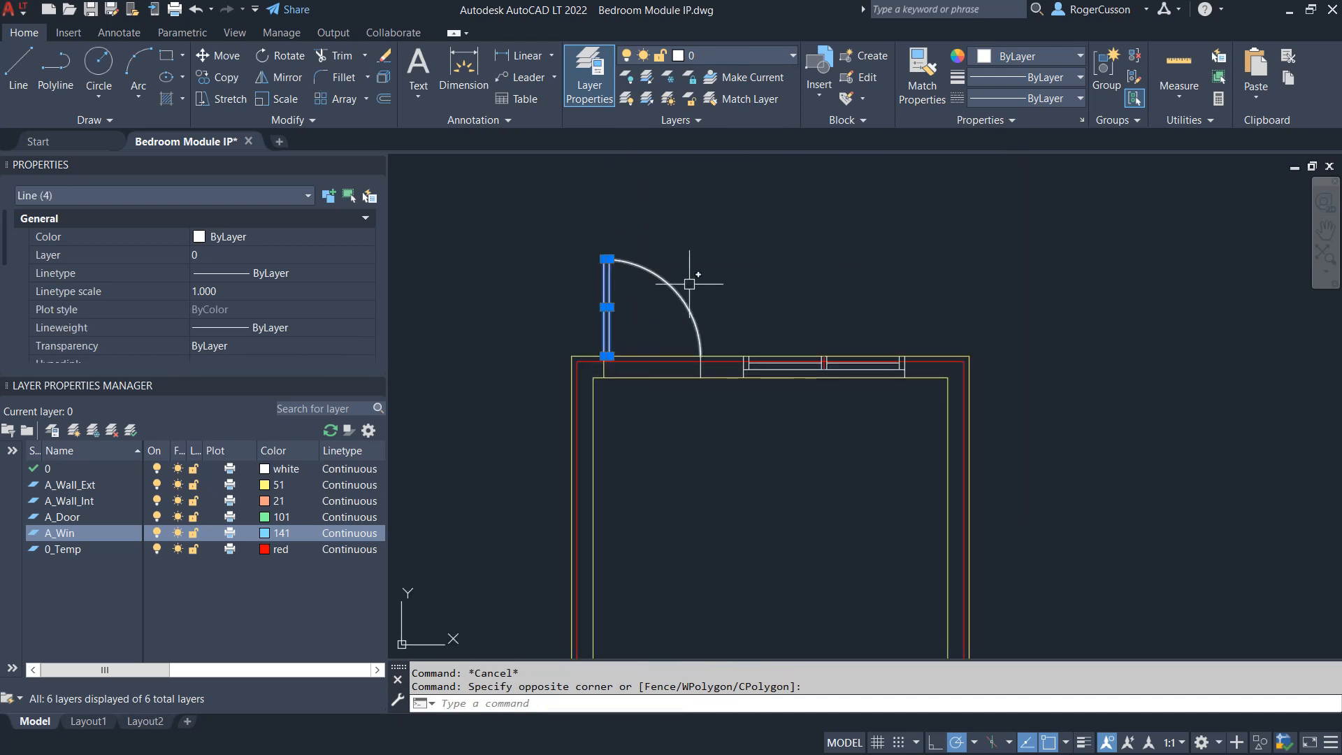
{"action": "left_click", "coordinate": [716, 60]}
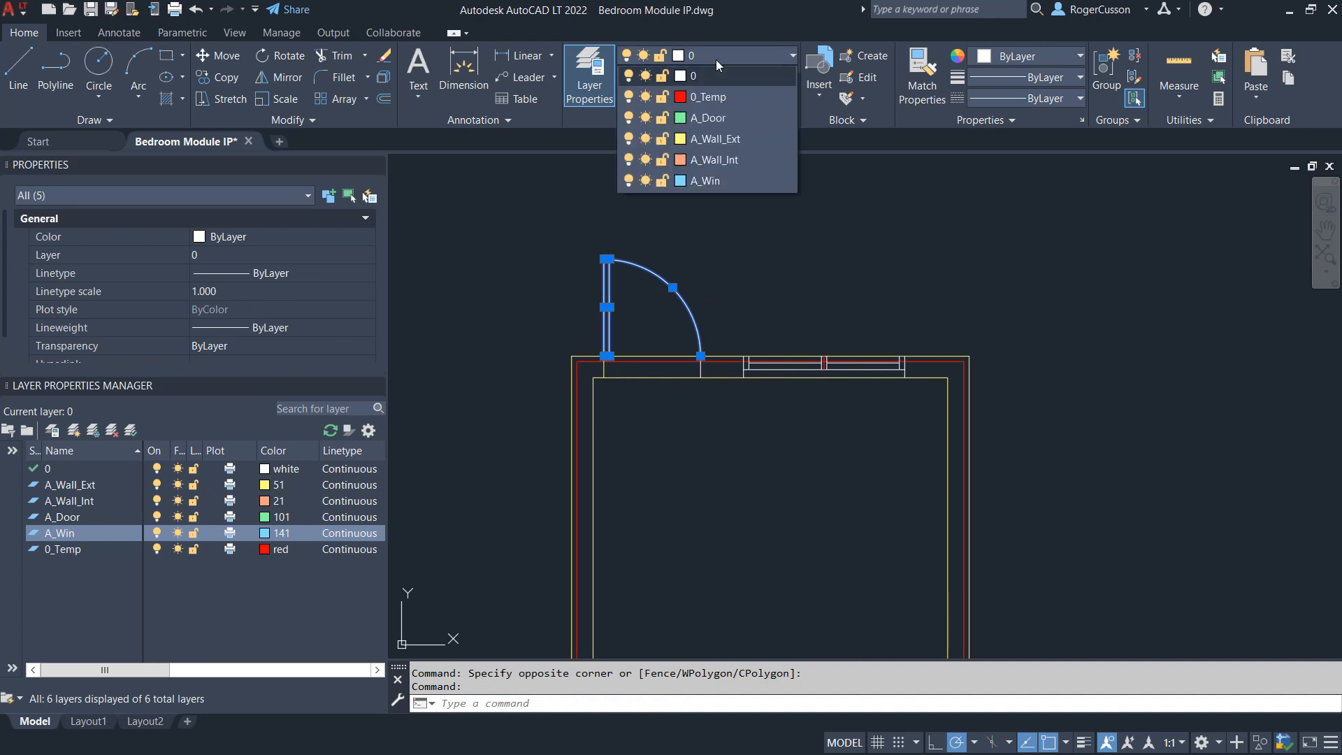
{"action": "left_click", "coordinate": [707, 119]}
{"action": "key", "text": "Escape"}
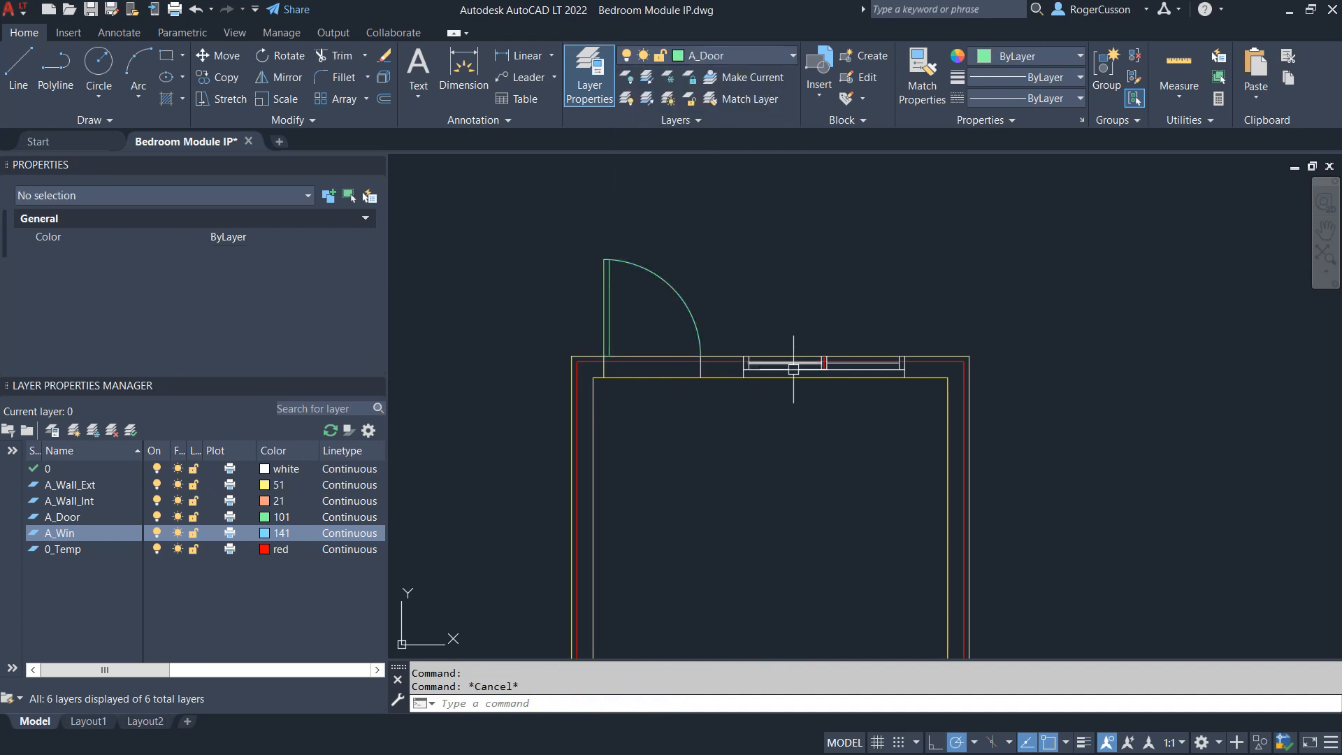
Step: Move all the lines of the window in the upper wall to layer A_Win
{"action": "scroll", "coordinate": [761, 392], "scroll_direction": "up", "scroll_amount": 4}
{"action": "left_click", "coordinate": [709, 389]}
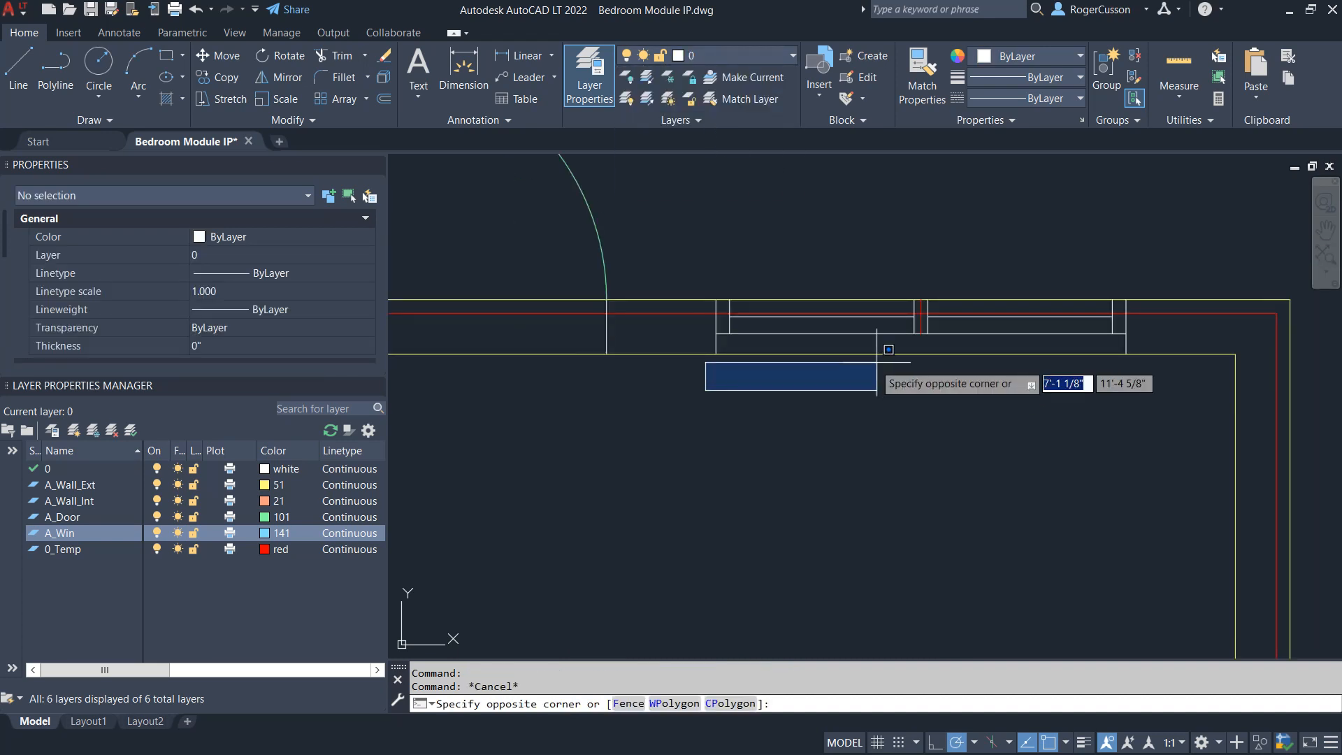
{"action": "left_click", "coordinate": [1122, 280]}
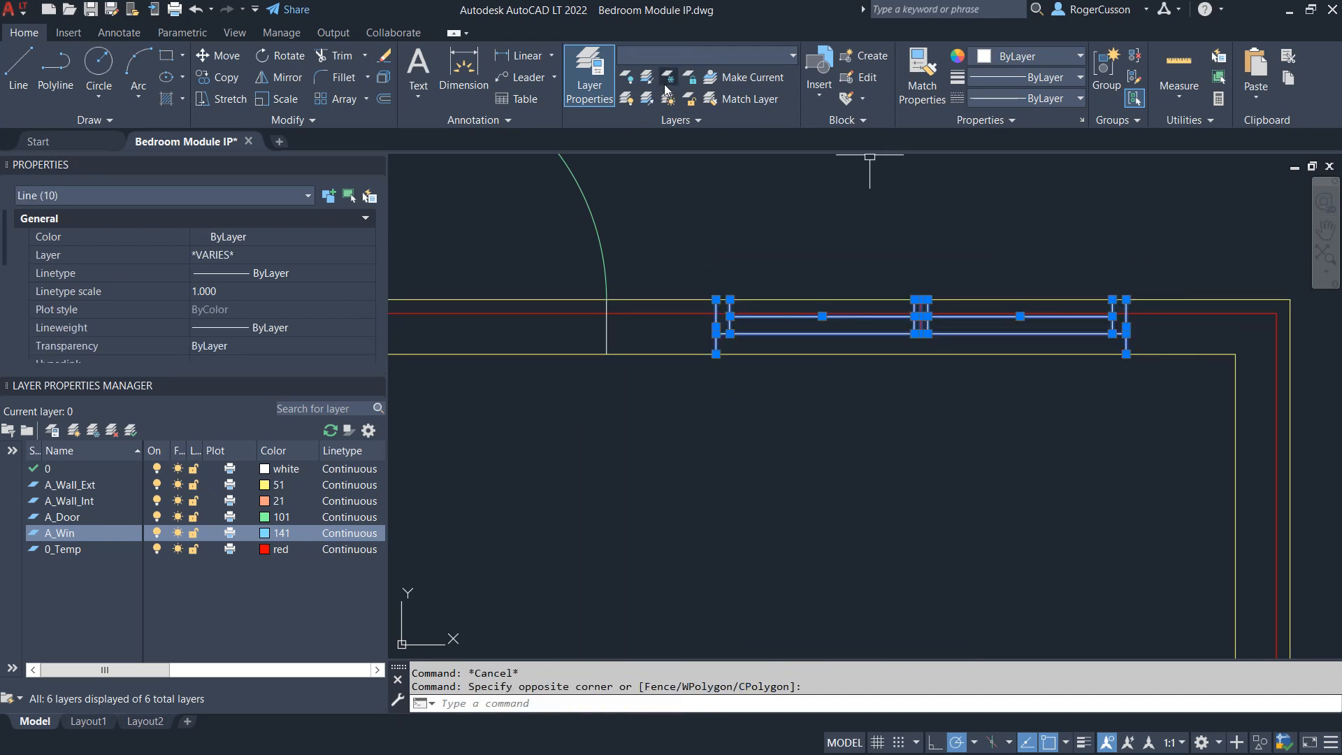
{"action": "left_click", "coordinate": [666, 53]}
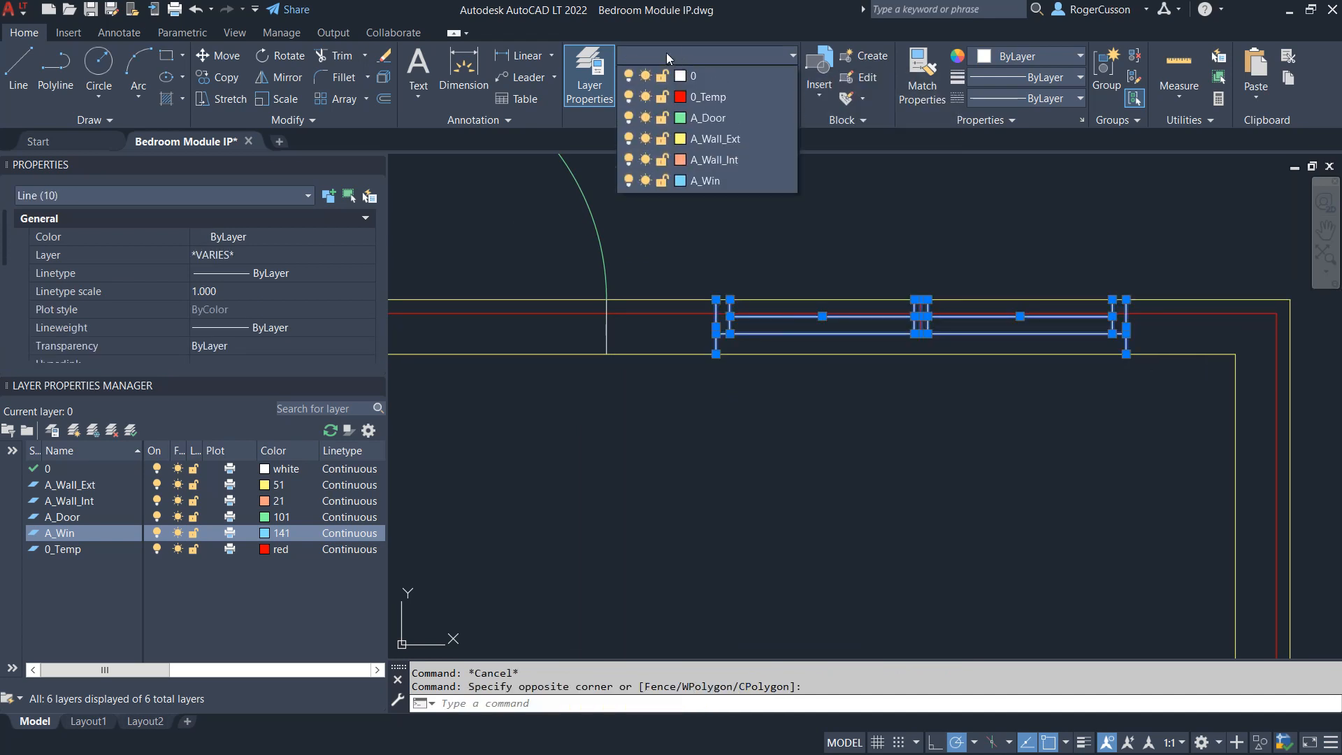
{"action": "left_click", "coordinate": [698, 179]}
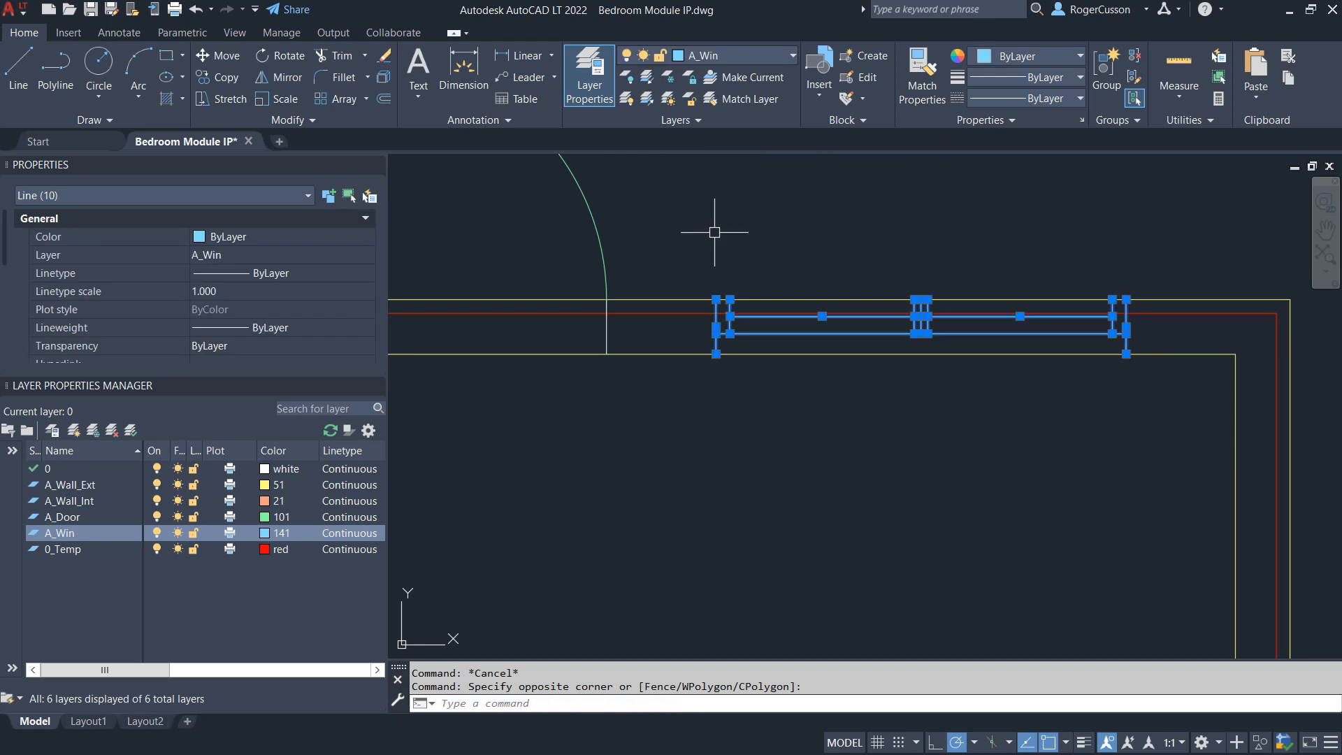
{"action": "key", "text": "Escape"}
Step: Move the vertical centre line between the two window panes to layer 0_Temp
{"action": "scroll", "coordinate": [901, 344], "scroll_direction": "up", "scroll_amount": 2}
{"action": "scroll", "coordinate": [901, 343], "scroll_direction": "up", "scroll_amount": 2}
{"action": "scroll", "coordinate": [901, 343], "scroll_direction": "down", "scroll_amount": 2}
{"action": "middle_click_drag", "start_coordinate": [900, 346], "coordinate": [815, 378]}
{"action": "scroll", "coordinate": [993, 308], "scroll_direction": "down", "scroll_amount": 2}
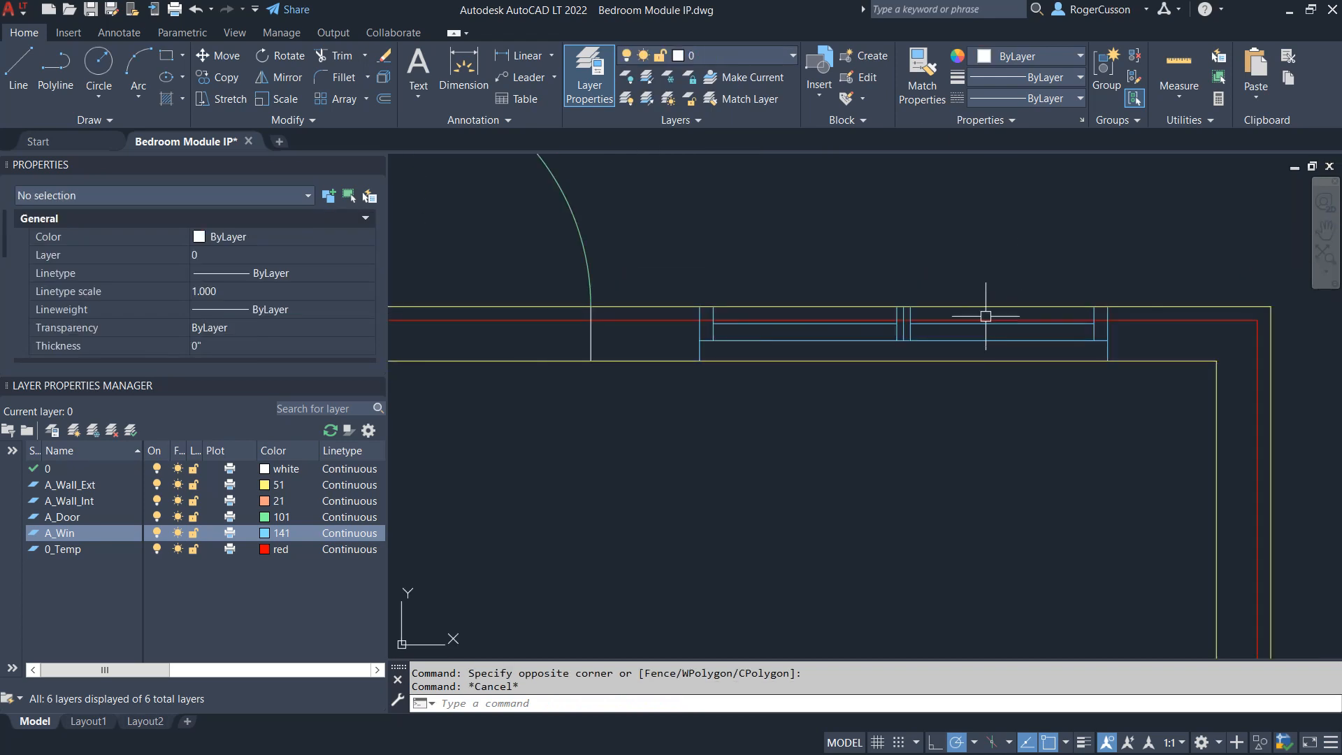
{"action": "middle_click_drag", "start_coordinate": [926, 324], "coordinate": [897, 332]}
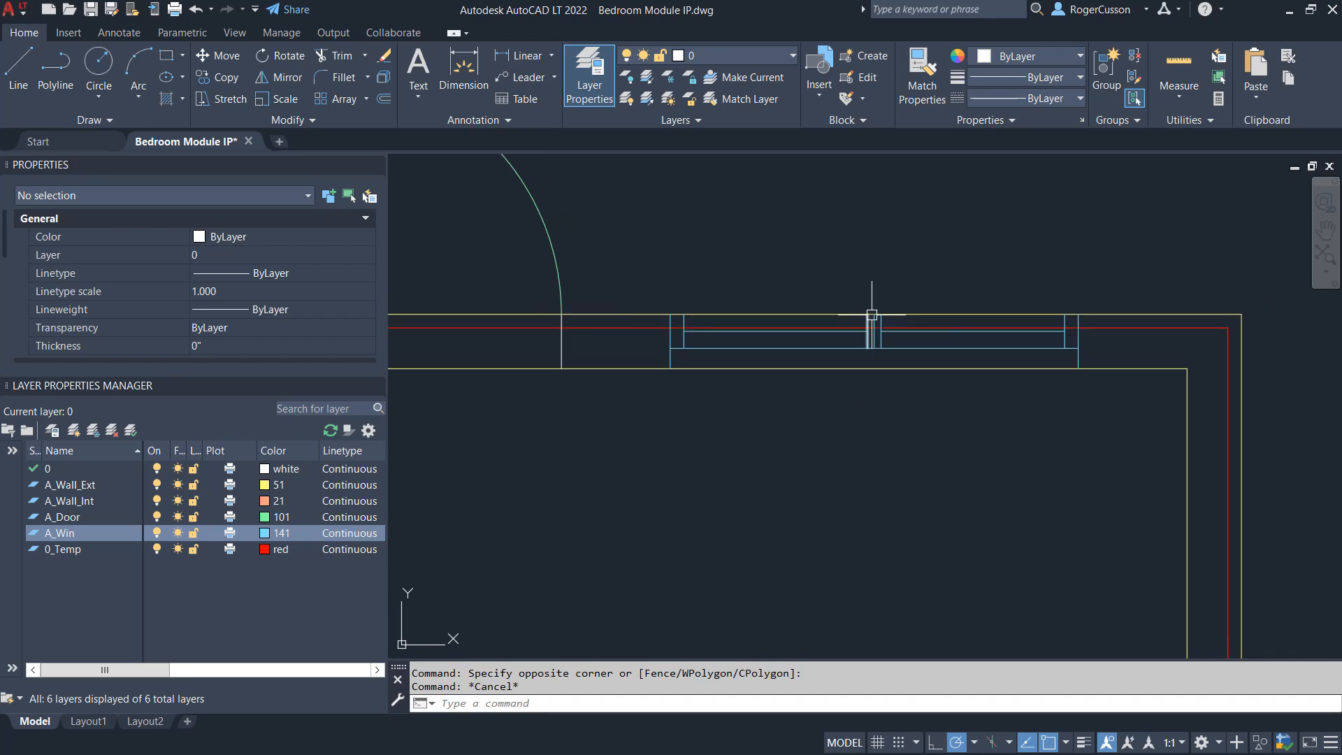
{"action": "scroll", "coordinate": [873, 344], "scroll_direction": "up", "scroll_amount": 2}
{"action": "left_click", "coordinate": [875, 343]}
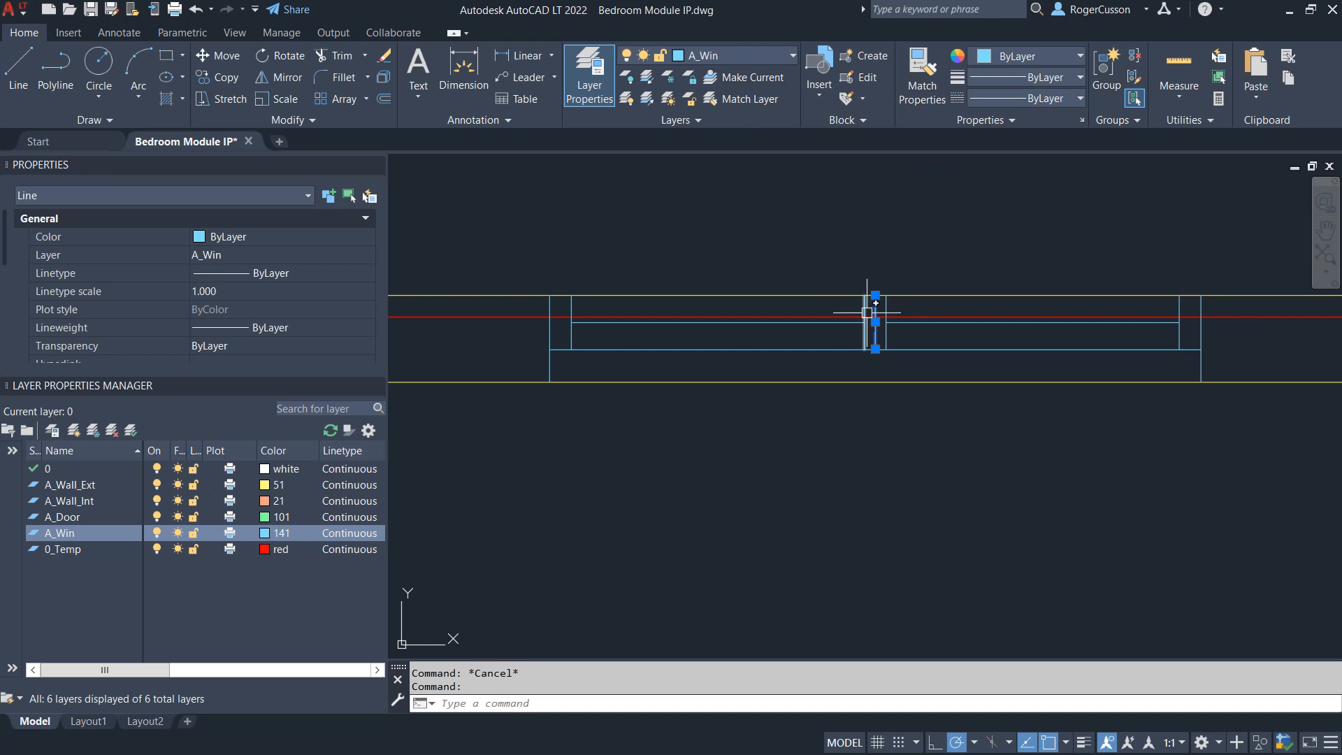
{"action": "left_click", "coordinate": [743, 55]}
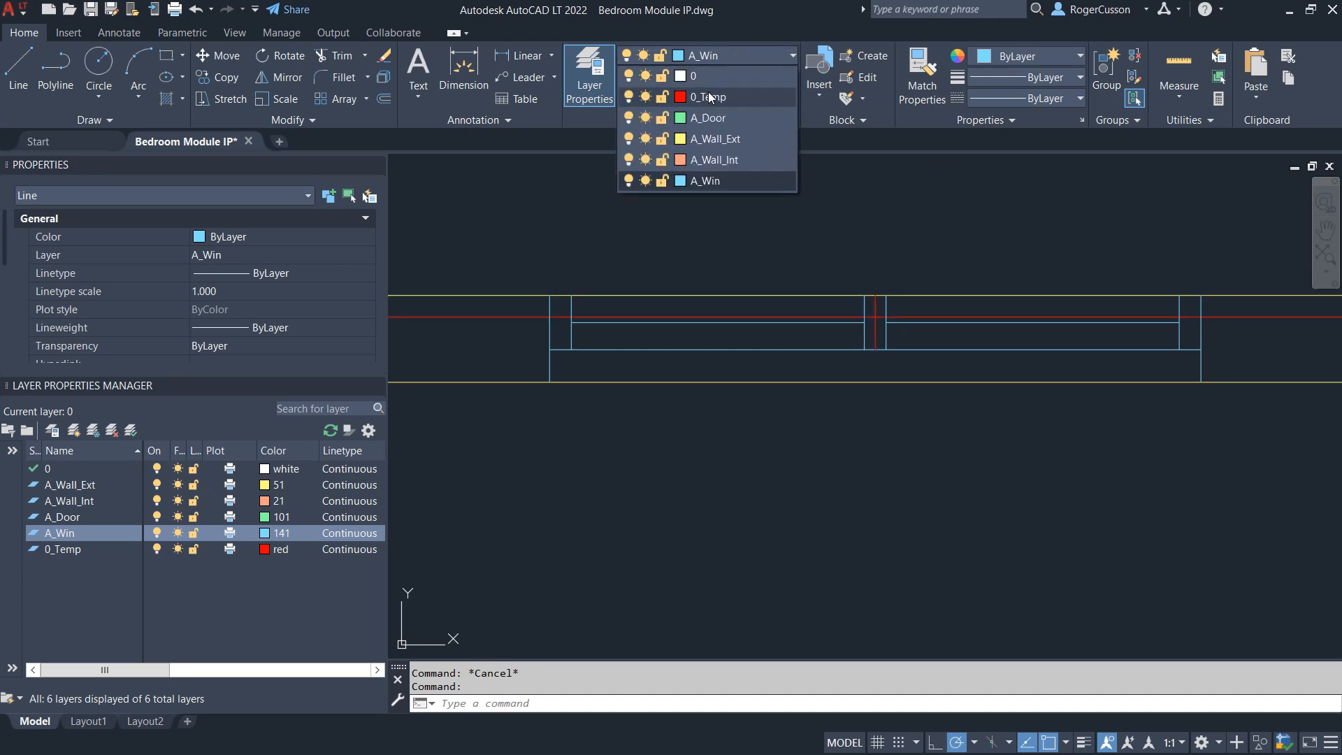
{"action": "left_click", "coordinate": [707, 92]}
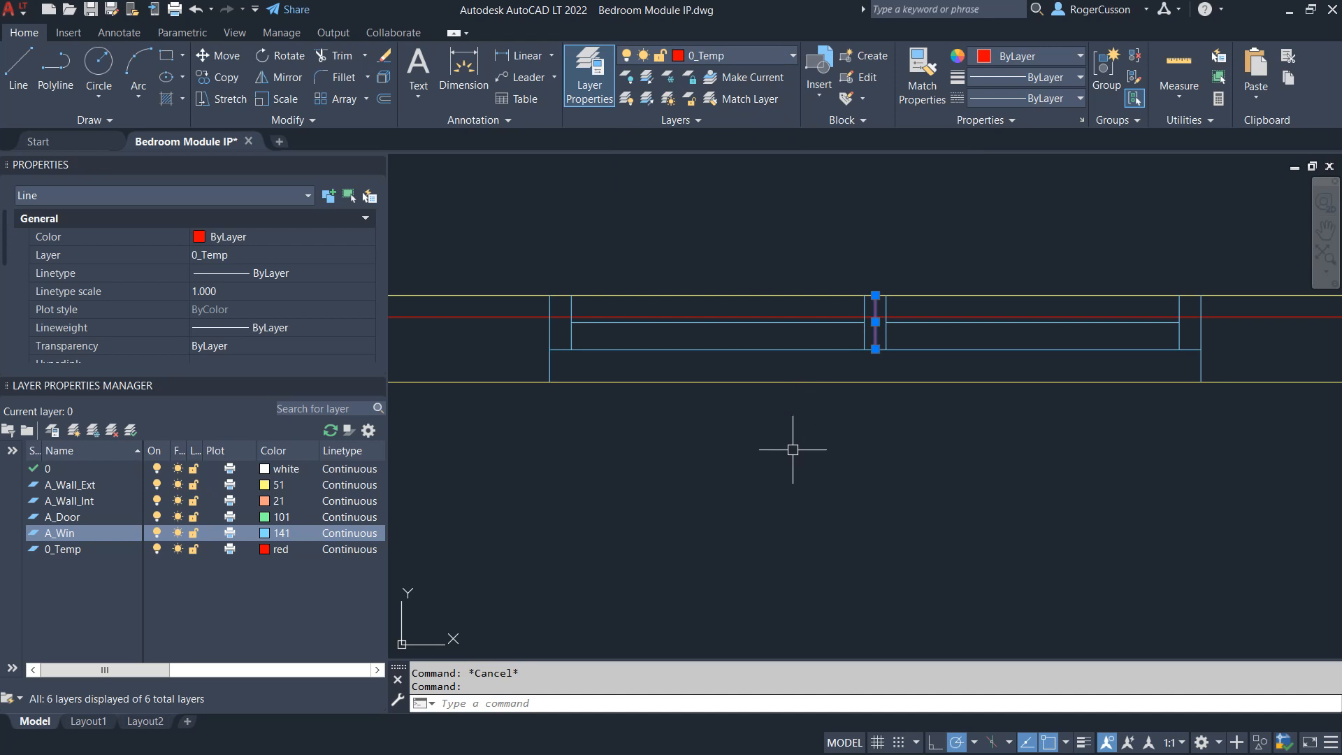
{"action": "key", "text": "Escape"}
Step: Examine the line along the room's bottom edge where it meets the side walls and the interior wall
{"action": "scroll", "coordinate": [824, 443], "scroll_direction": "down", "scroll_amount": 3}
{"action": "middle_click_drag", "start_coordinate": [614, 439], "coordinate": [823, 369]}
{"action": "scroll", "coordinate": [821, 370], "scroll_direction": "down", "scroll_amount": 2}
{"action": "middle_click_drag", "start_coordinate": [721, 459], "coordinate": [622, 252]}
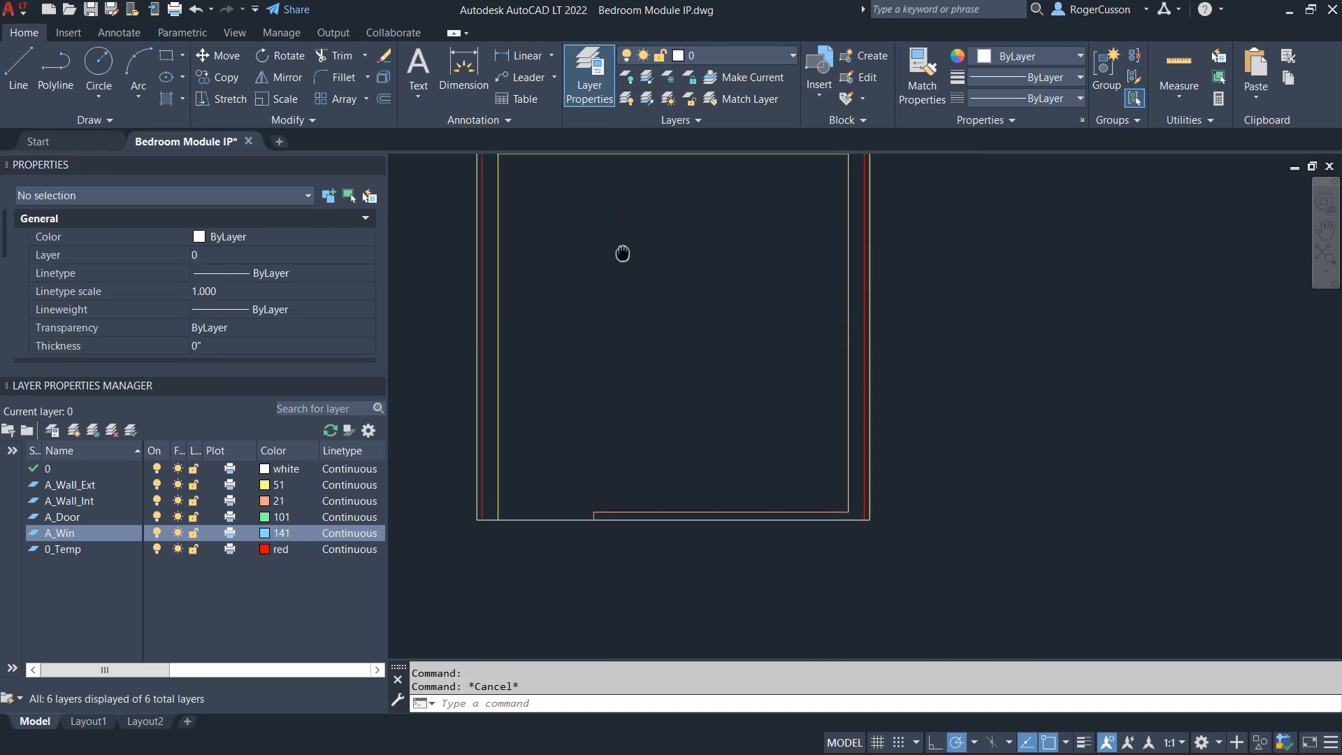
{"action": "scroll", "coordinate": [528, 513], "scroll_direction": "up", "scroll_amount": 4}
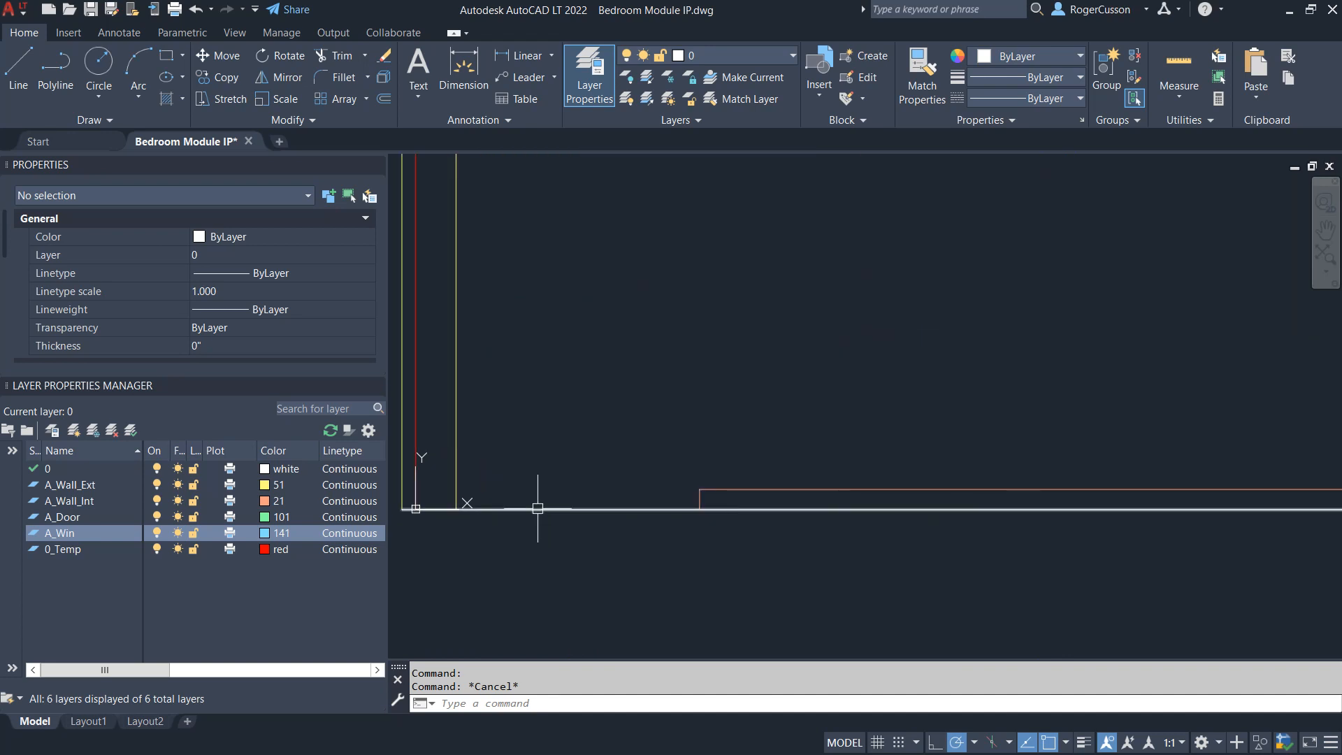
{"action": "scroll", "coordinate": [555, 516], "scroll_direction": "down", "scroll_amount": 2}
{"action": "scroll", "coordinate": [650, 524], "scroll_direction": "up", "scroll_amount": 2}
{"action": "scroll", "coordinate": [586, 510], "scroll_direction": "down", "scroll_amount": 1}
{"action": "scroll", "coordinate": [577, 515], "scroll_direction": "down", "scroll_amount": 2}
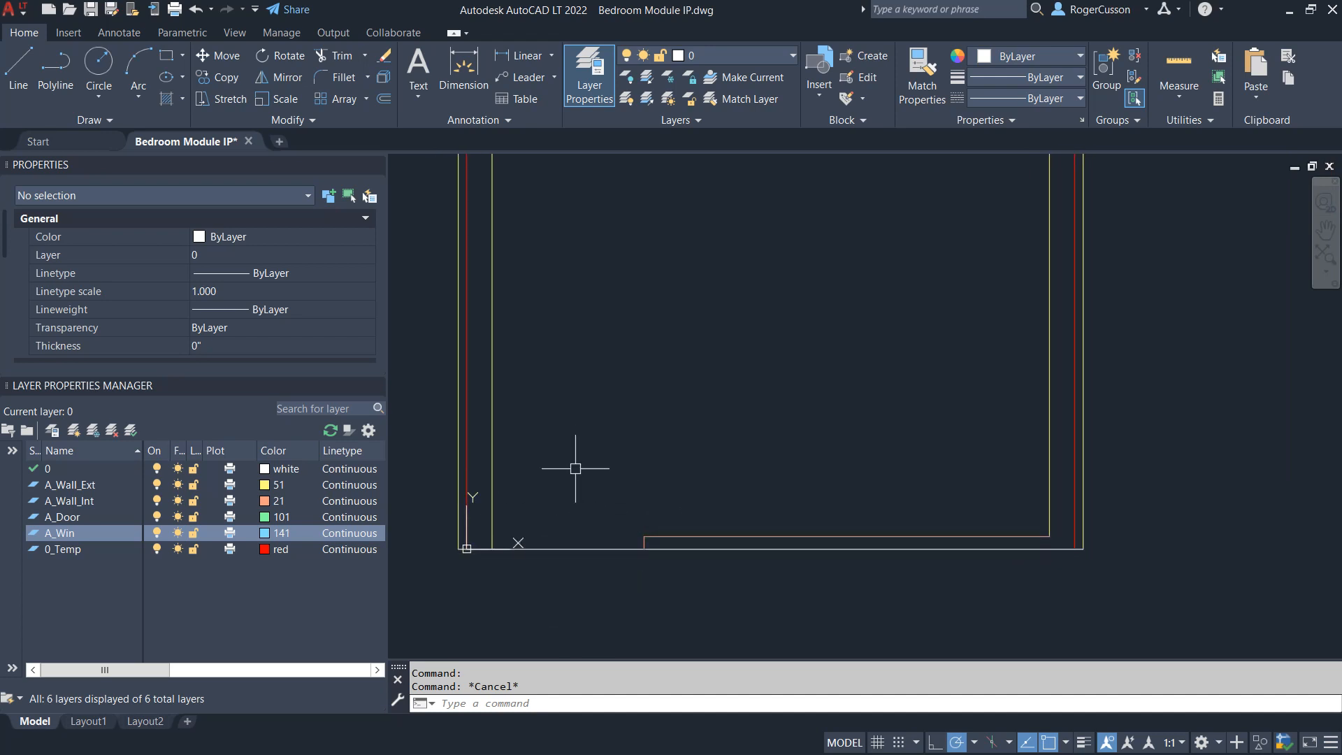
{"action": "scroll", "coordinate": [552, 558], "scroll_direction": "up", "scroll_amount": 2}
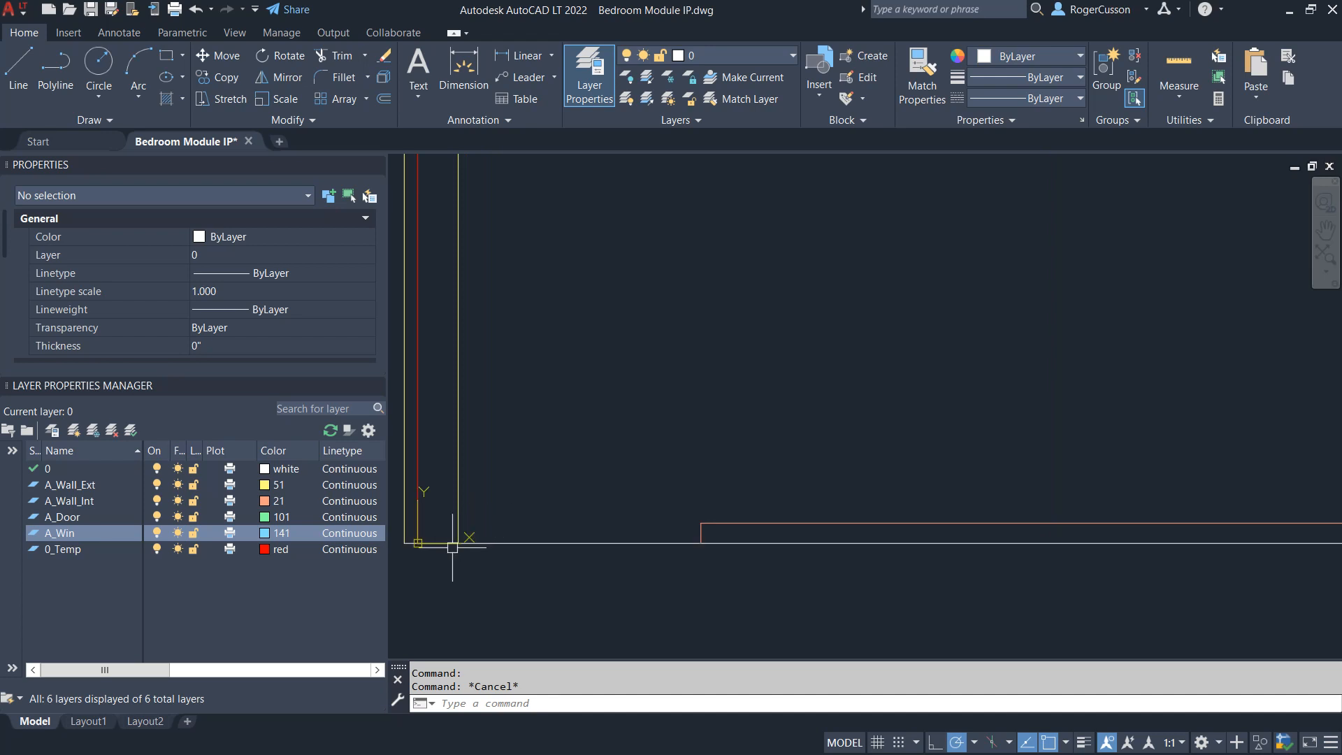
{"action": "scroll", "coordinate": [659, 544], "scroll_direction": "down", "scroll_amount": 2}
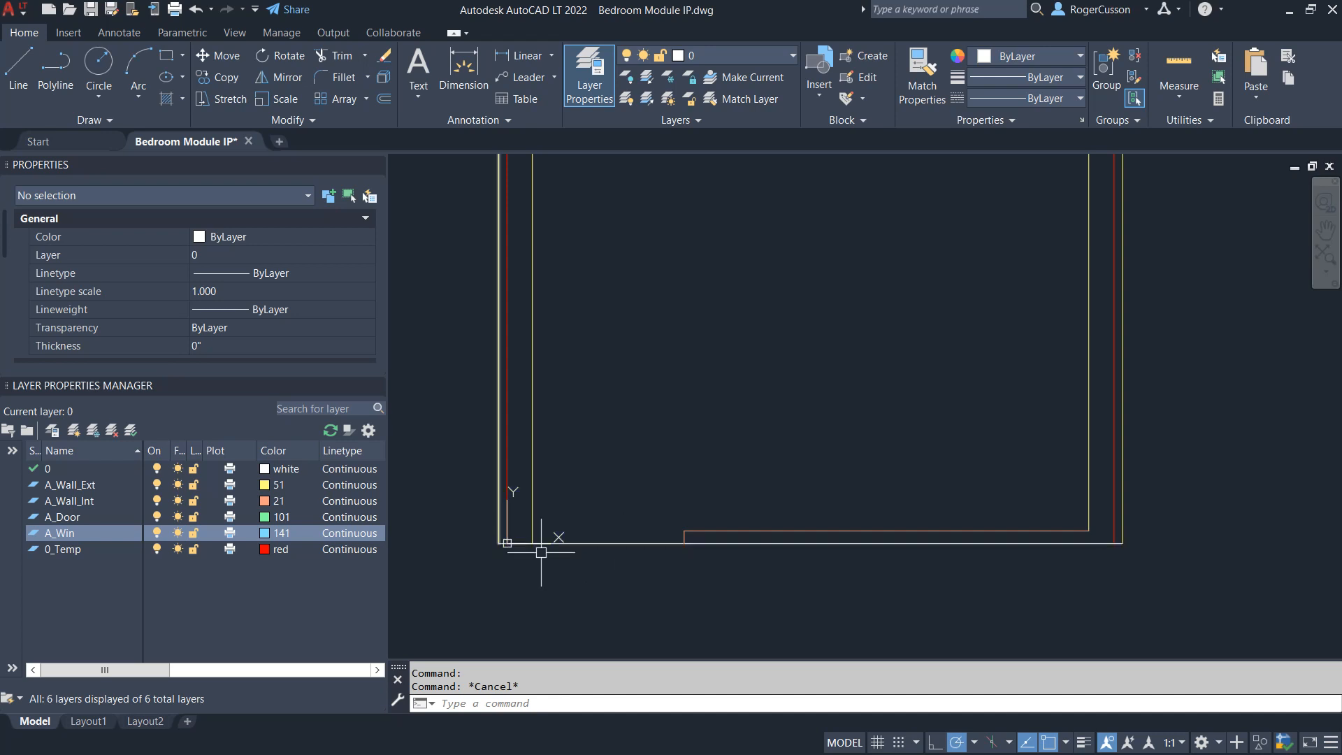
{"action": "mouse_move", "coordinate": [618, 544]}
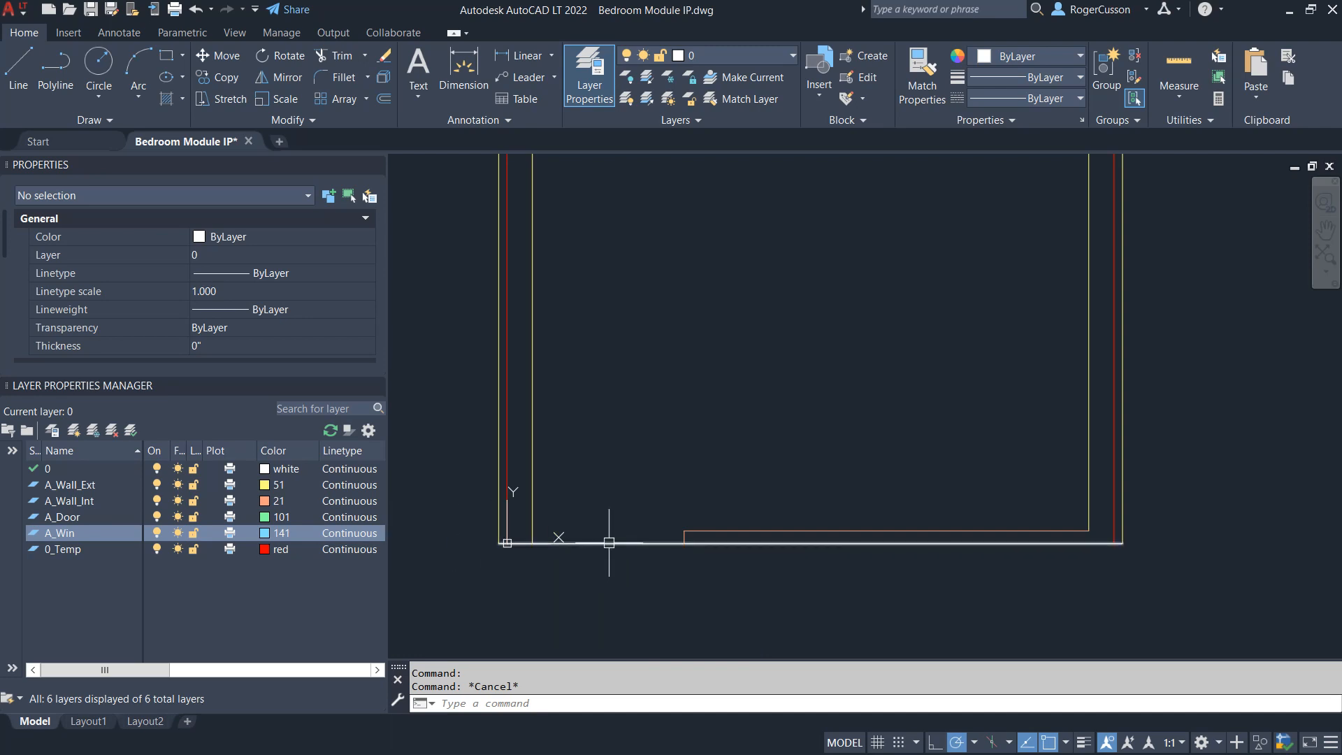
Step: Create a new layer named A_Floor and set it to index color 171
{"action": "left_click", "coordinate": [74, 431]}
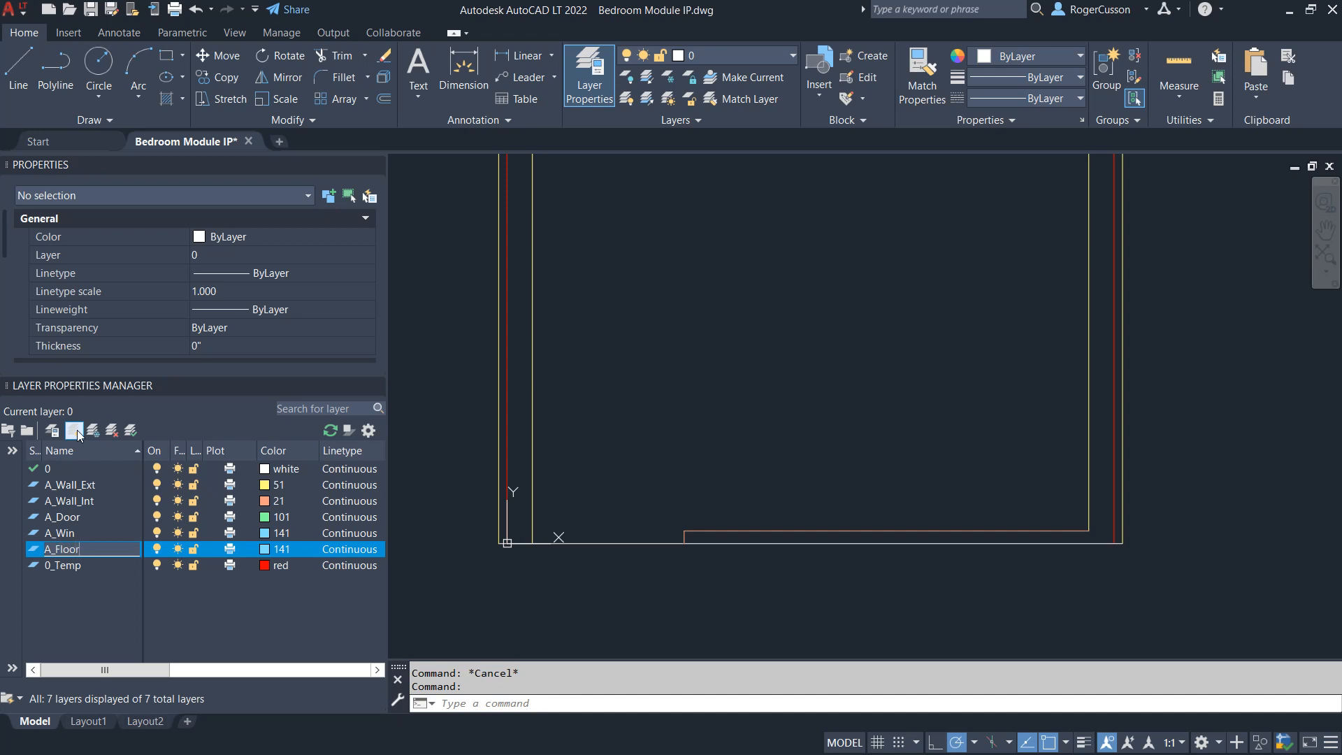
{"action": "left_click", "coordinate": [265, 550]}
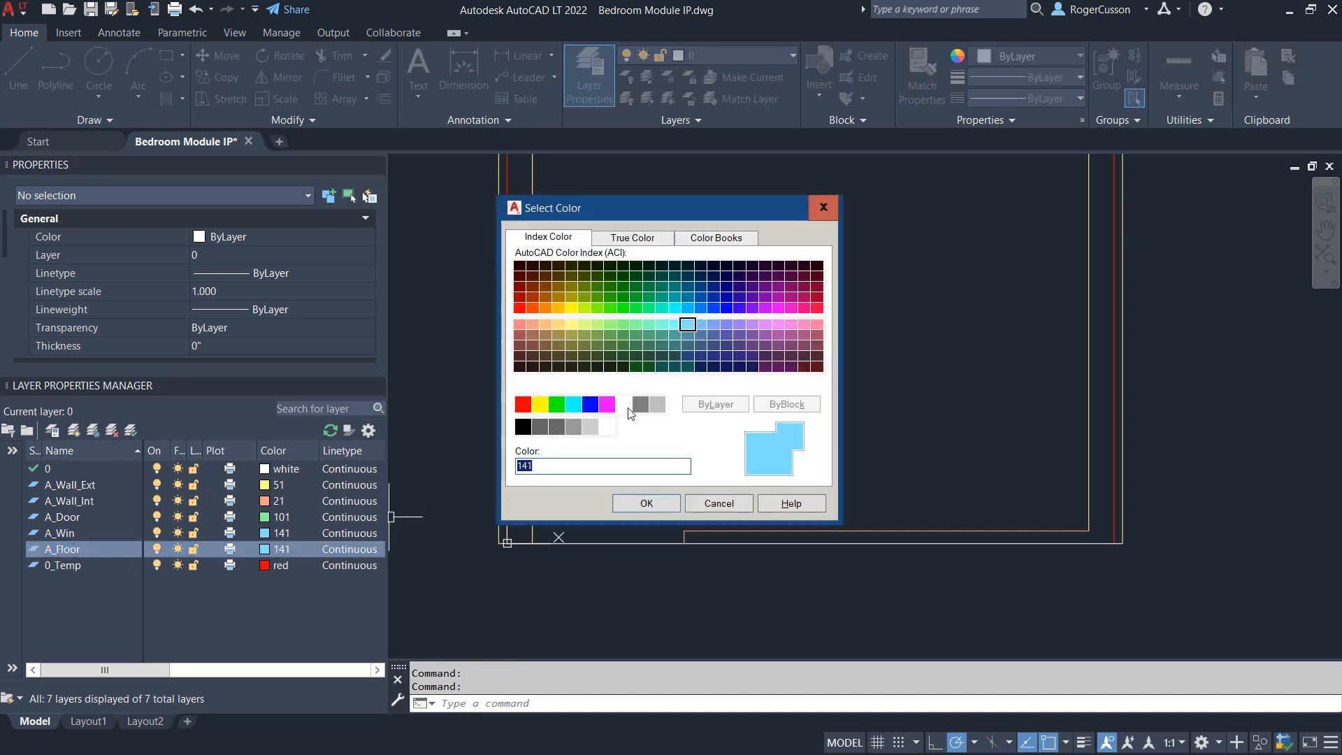
{"action": "left_click", "coordinate": [729, 327]}
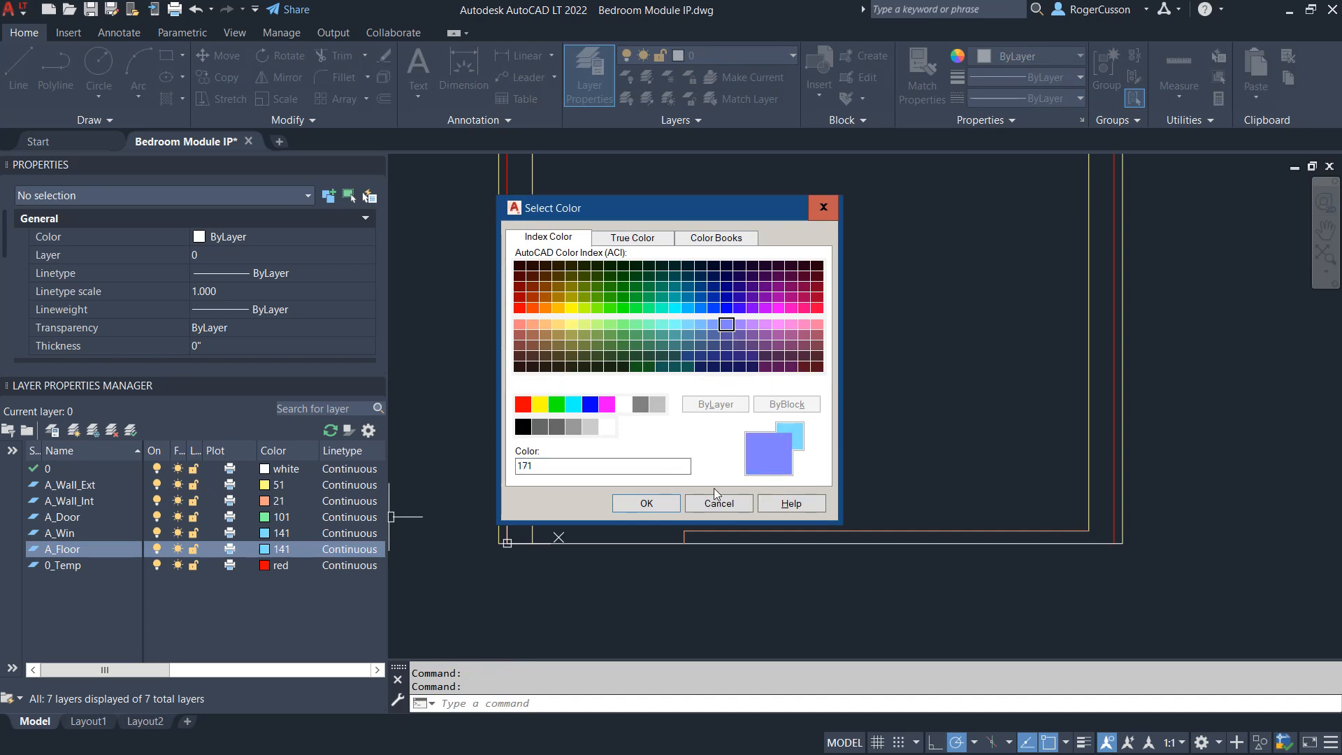
{"action": "left_click", "coordinate": [646, 503]}
Step: Move the full-width line along the room's bottom edge to layer A_Floor
{"action": "left_click", "coordinate": [636, 543]}
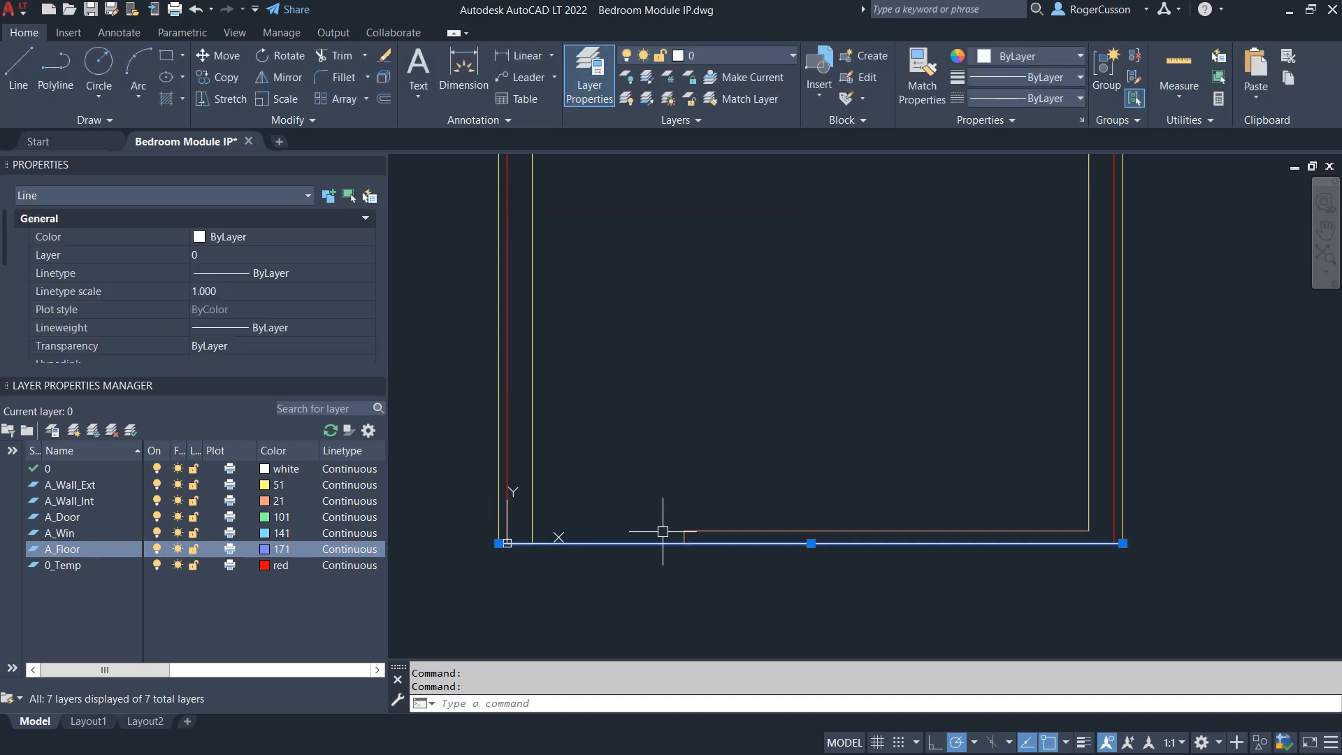
{"action": "left_click", "coordinate": [735, 56]}
{"action": "left_click", "coordinate": [710, 137]}
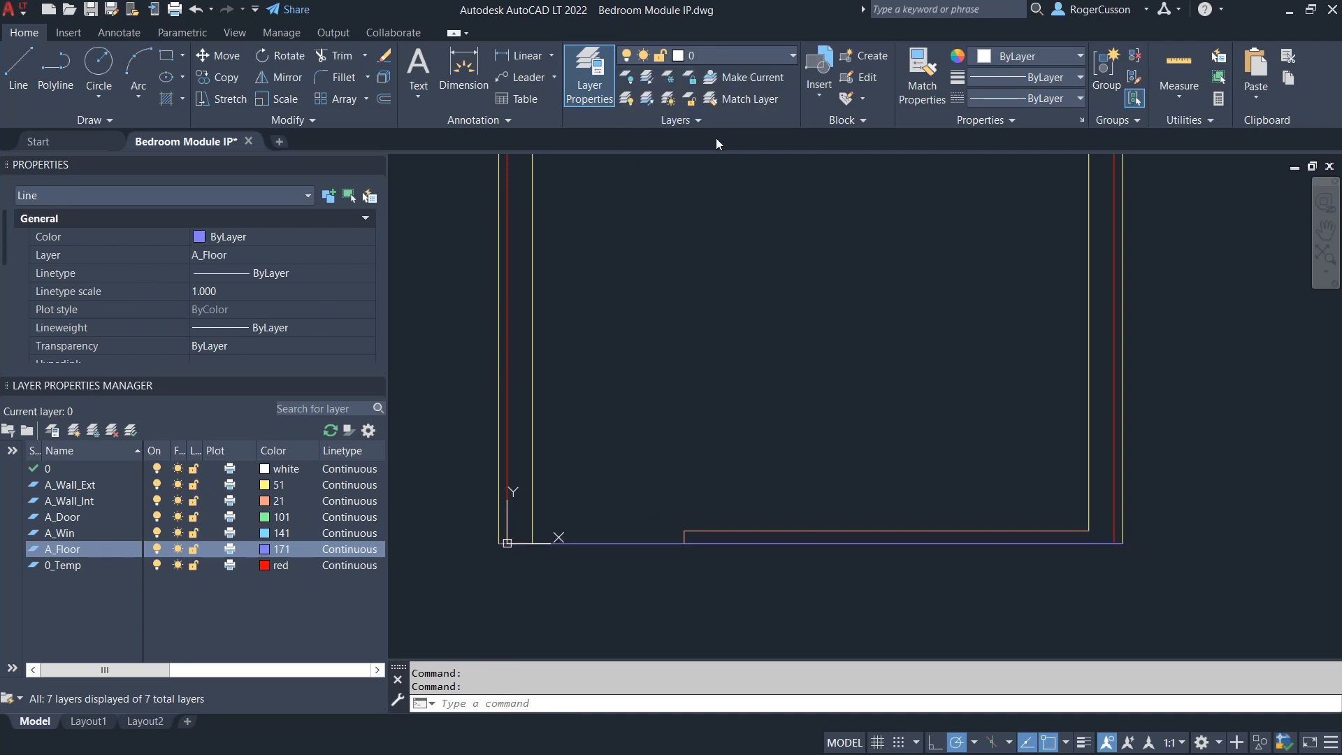
{"action": "key", "text": "Escape"}
{"action": "scroll", "coordinate": [540, 542], "scroll_direction": "up", "scroll_amount": 4}
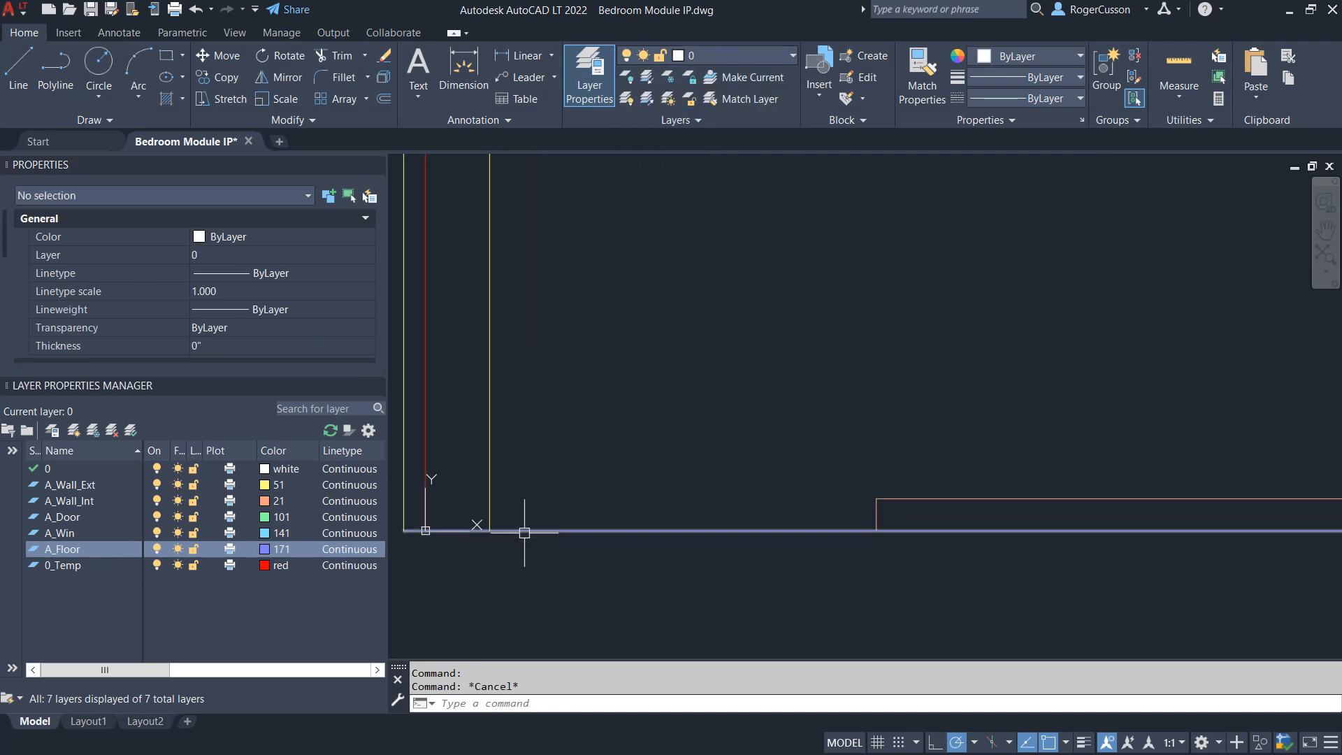
{"action": "scroll", "coordinate": [905, 535], "scroll_direction": "down", "scroll_amount": 2}
{"action": "scroll", "coordinate": [635, 557], "scroll_direction": "down", "scroll_amount": 2}
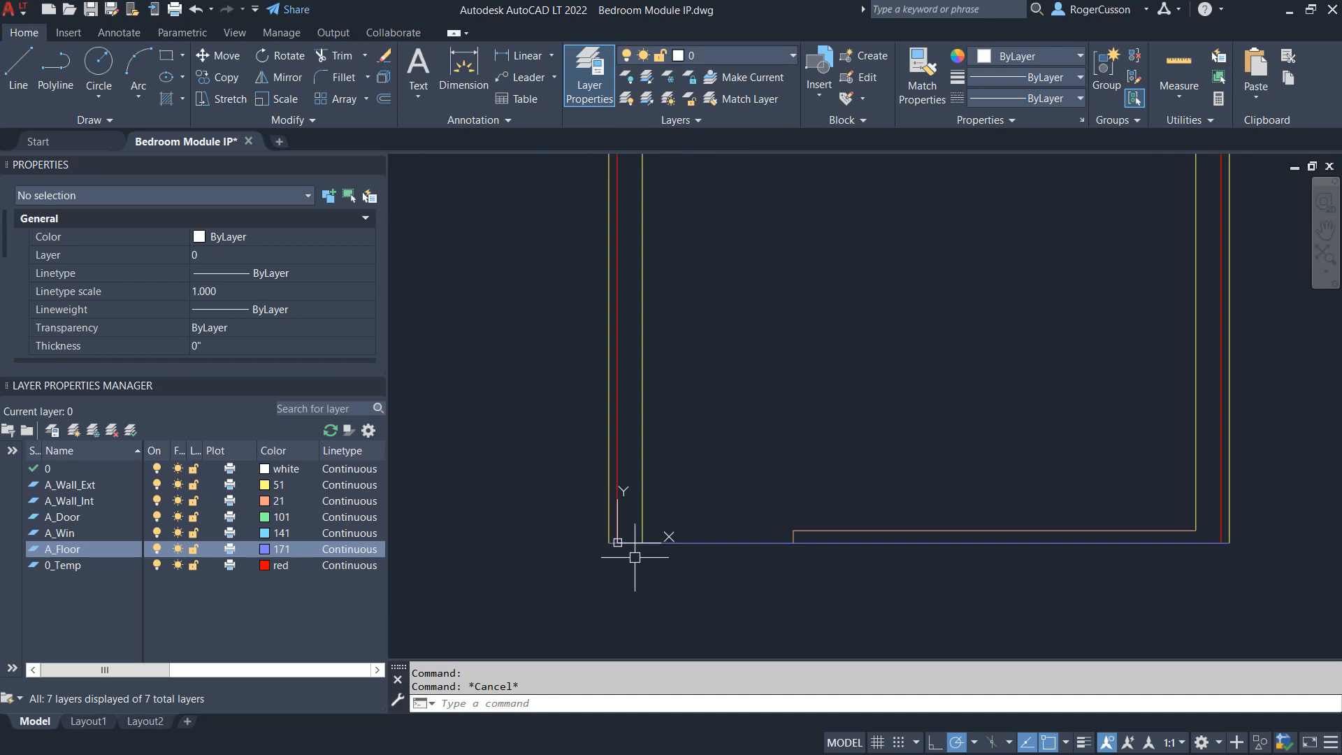
Step: Stretch the left end of the floor line along the room's bottom edge to the left wall's inner face
{"action": "scroll", "coordinate": [789, 538], "scroll_direction": "up", "scroll_amount": 2}
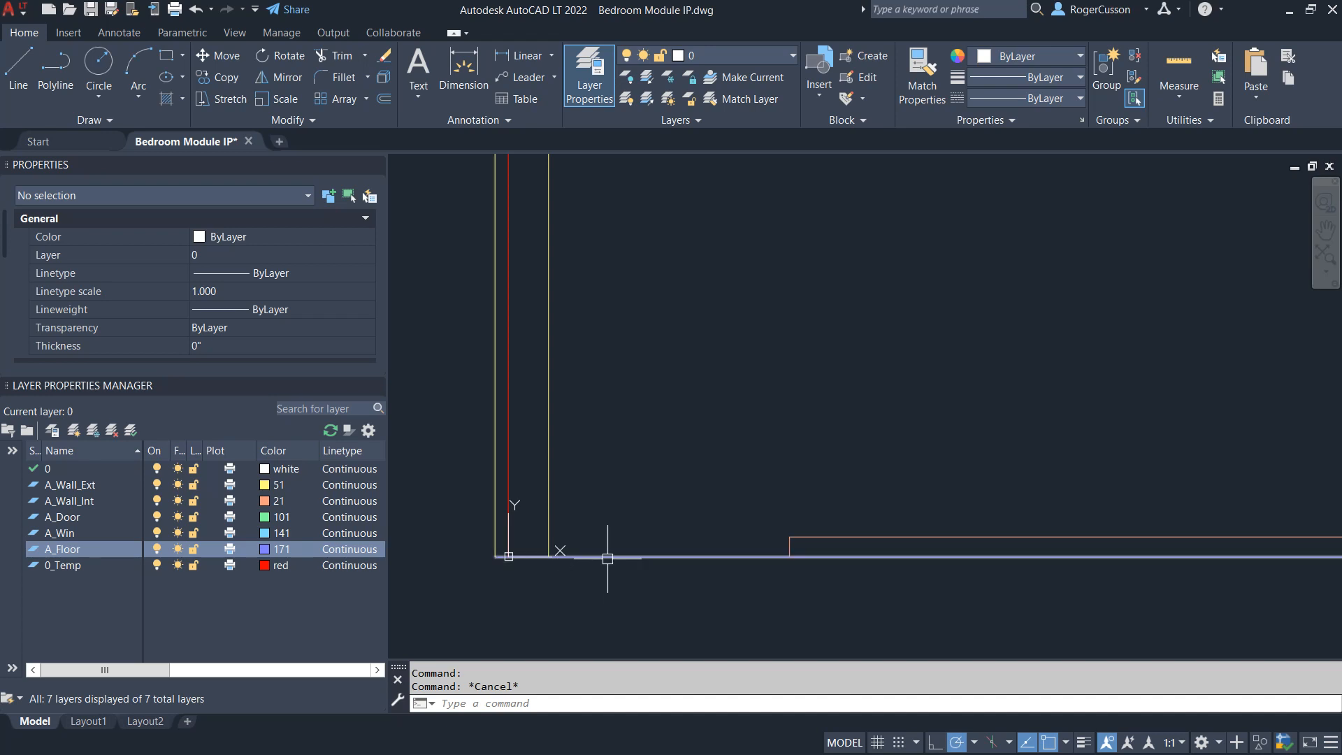
{"action": "left_click", "coordinate": [580, 557]}
{"action": "left_click", "coordinate": [494, 556]}
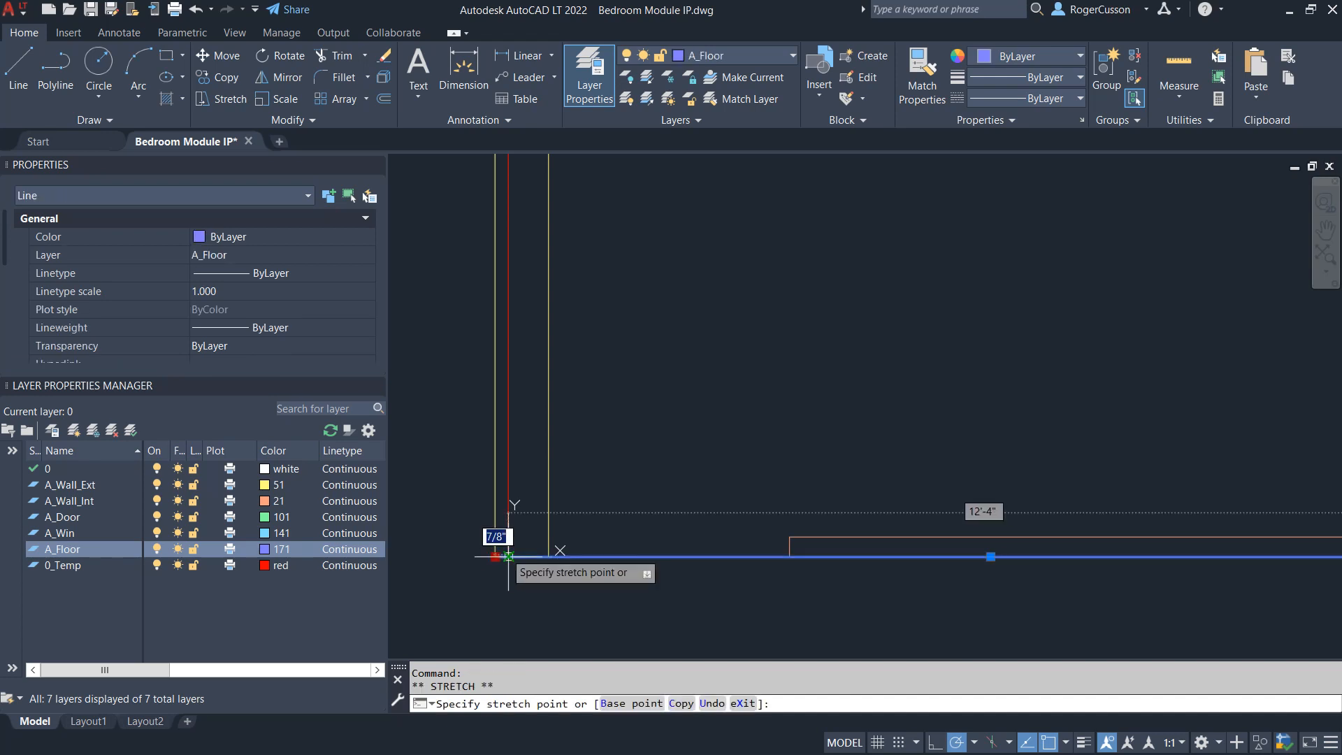
{"action": "left_click", "coordinate": [542, 557]}
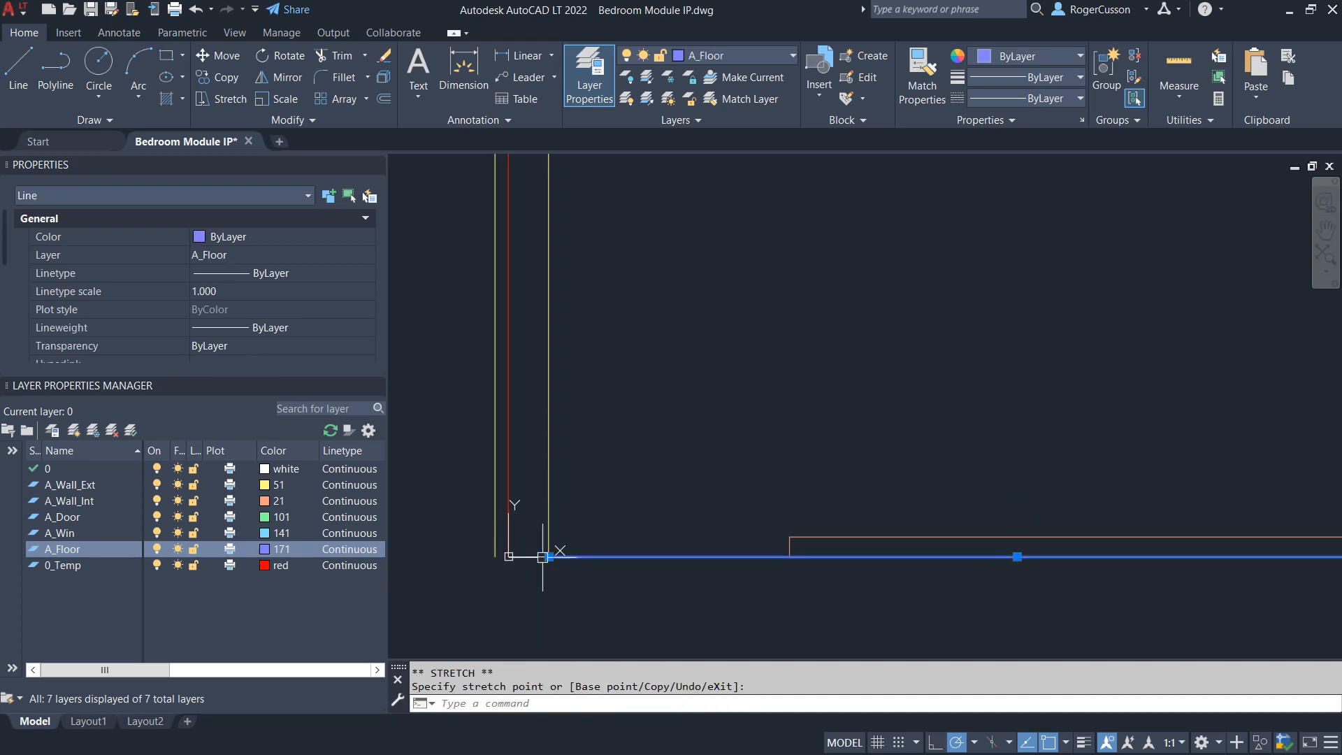
Step: Stretch the right end of the floor line back to the bottom corner at the interior wall's left end
{"action": "scroll", "coordinate": [608, 559], "scroll_direction": "down", "scroll_amount": 4}
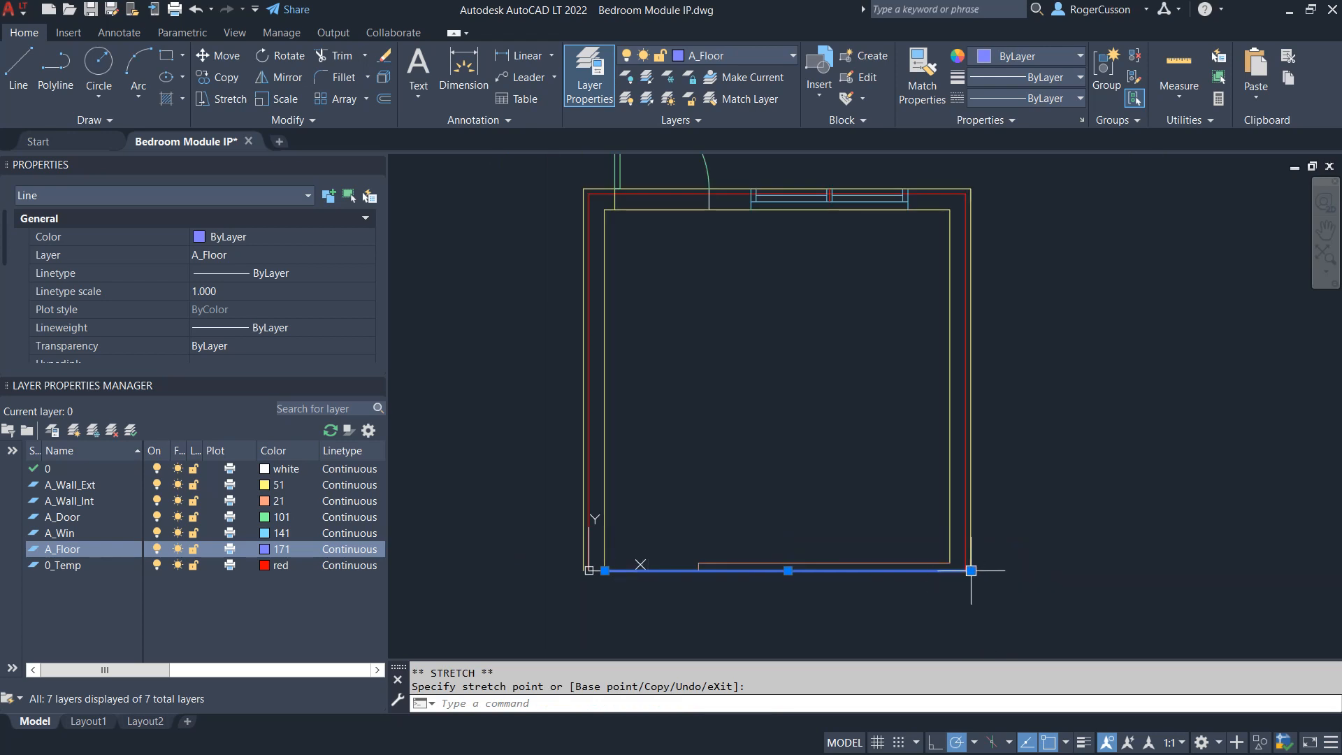
{"action": "left_click", "coordinate": [970, 570]}
{"action": "scroll", "coordinate": [733, 570], "scroll_direction": "up", "scroll_amount": 3}
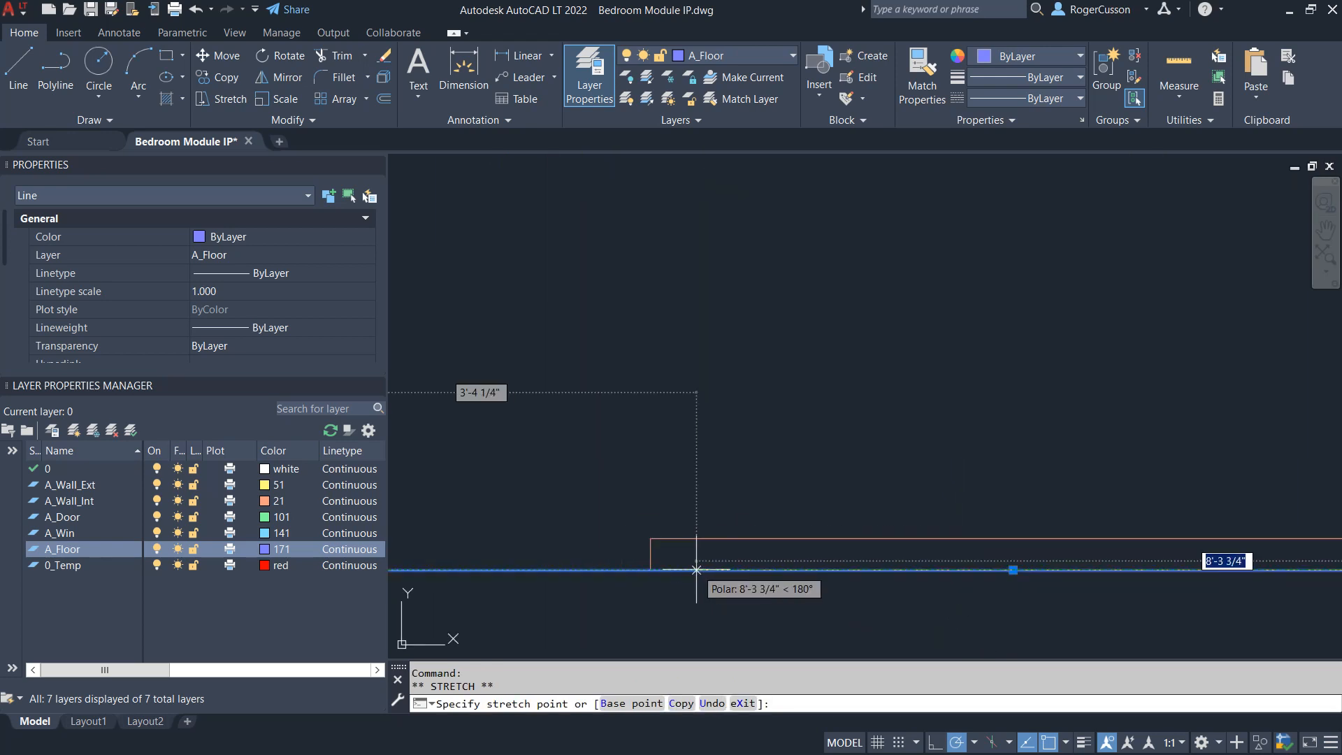
{"action": "left_click", "coordinate": [651, 569]}
{"action": "scroll", "coordinate": [580, 610], "scroll_direction": "down", "scroll_amount": 3}
{"action": "key", "text": "Escape"}
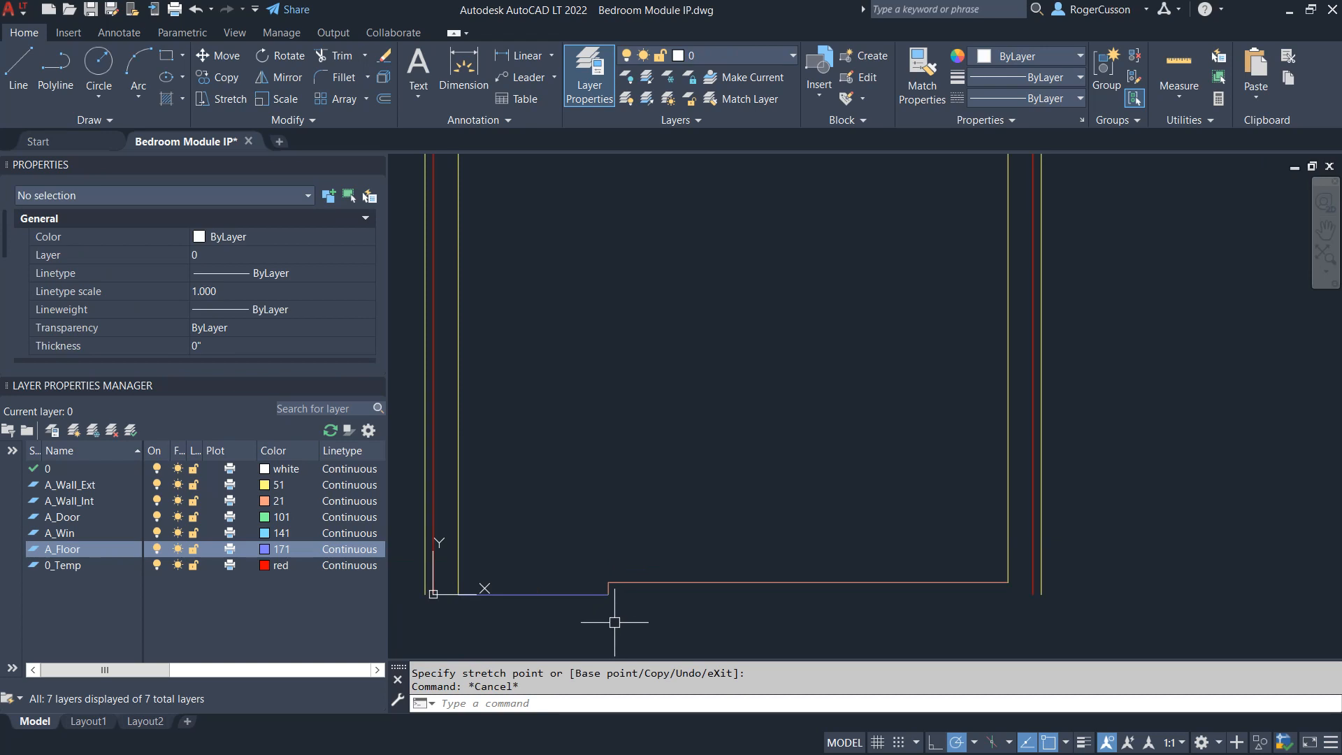
Step: Draw a line from the interior wall's bottom-left corner perpendicular to the right wall's inner face, about 8', continuing to that wall's outer corner
{"action": "type", "text": "L"}
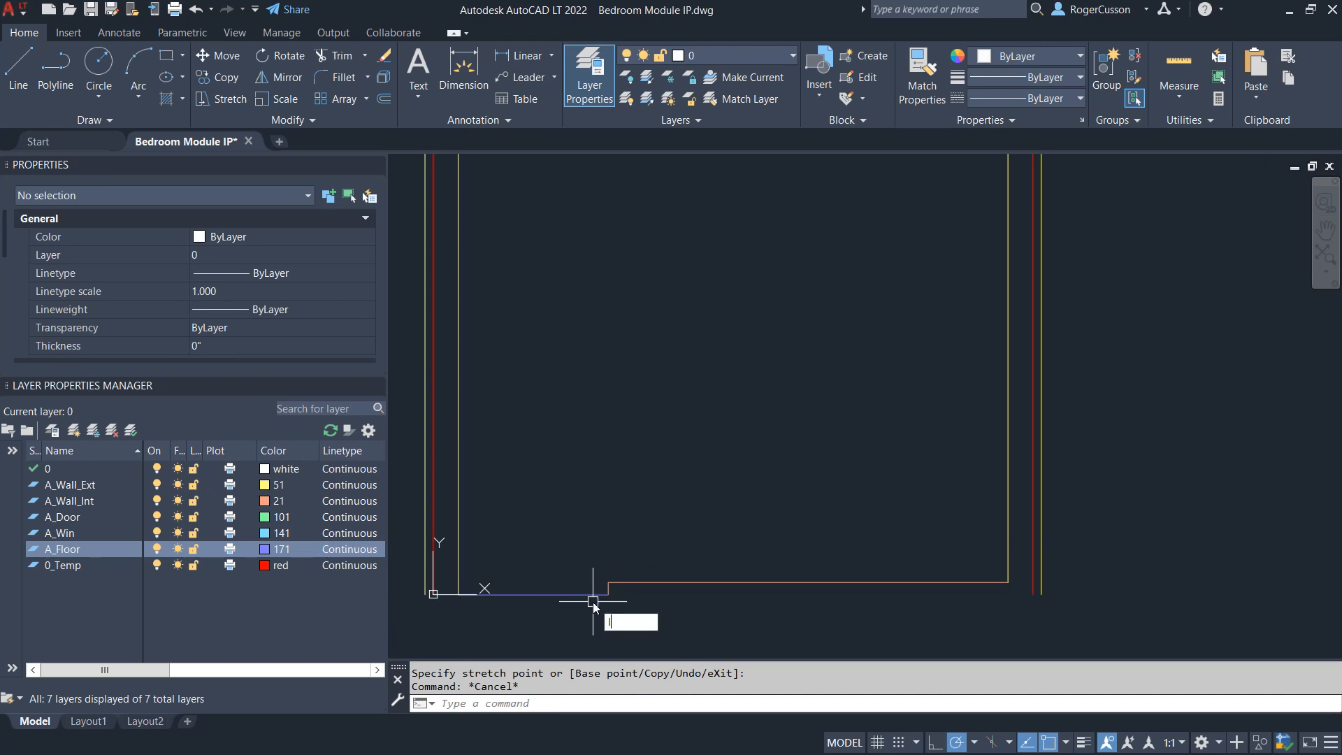
{"action": "key", "text": "Return"}
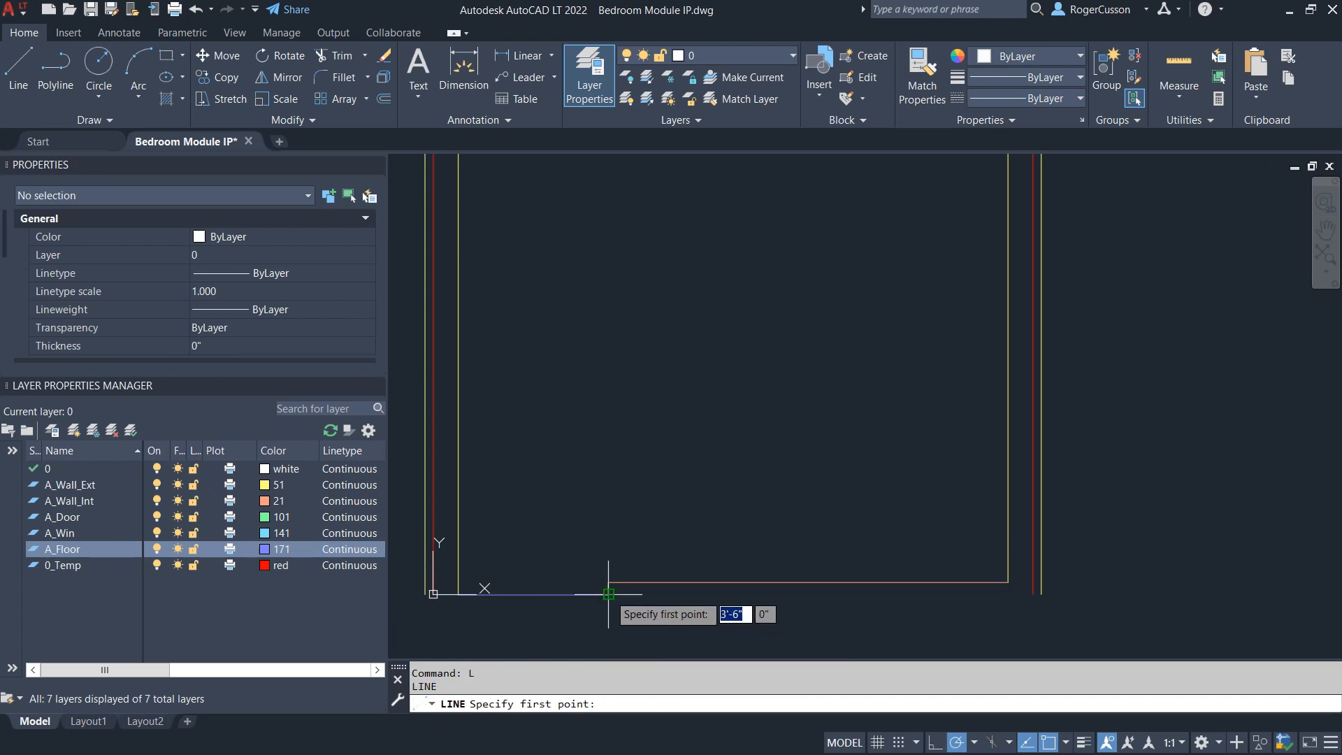
{"action": "left_click", "coordinate": [608, 594]}
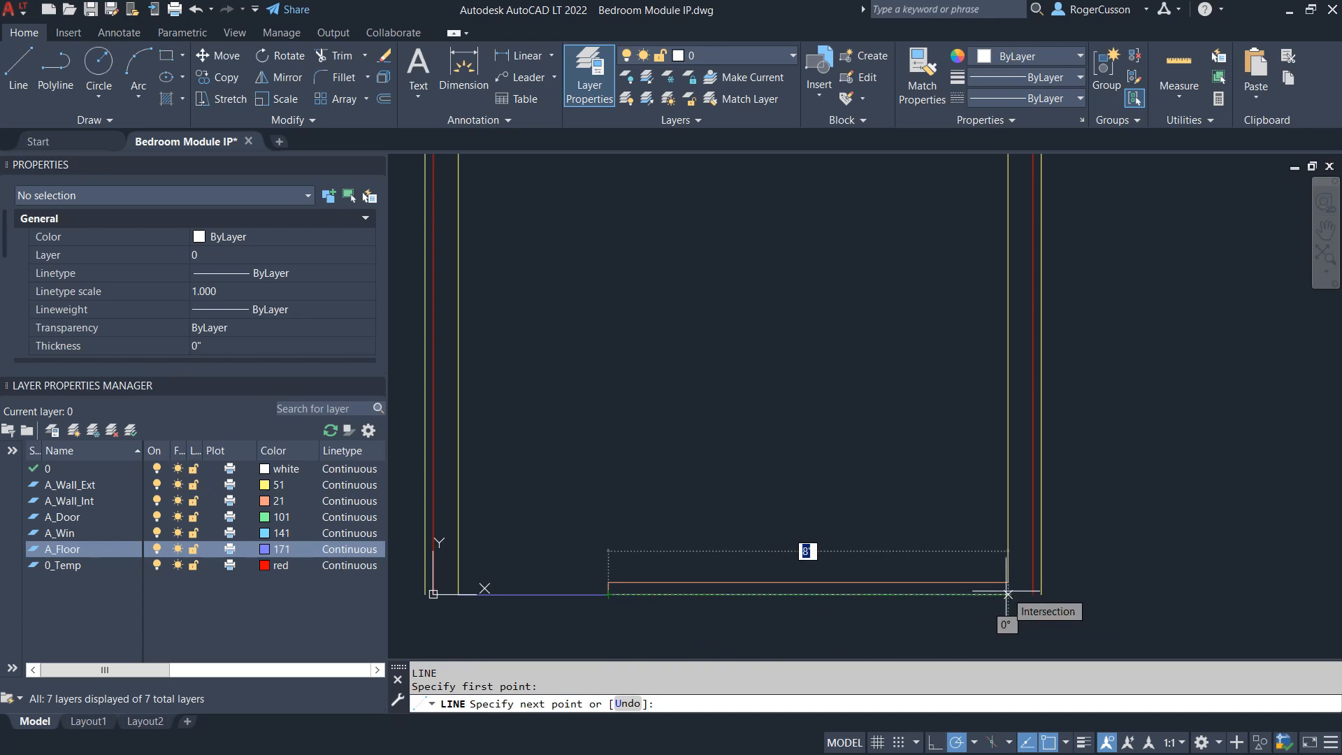
{"action": "type", "text": "per"}
{"action": "key", "text": "Return"}
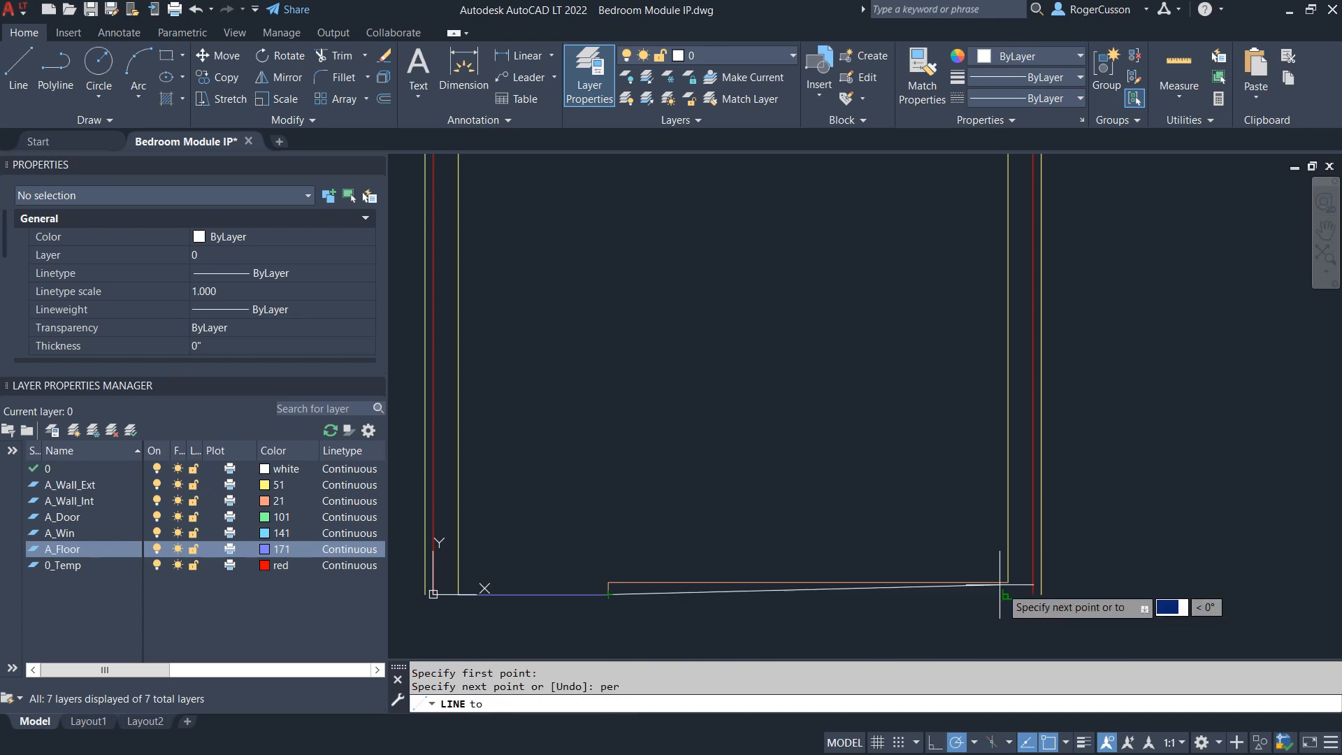
{"action": "left_click", "coordinate": [1008, 566]}
{"action": "scroll", "coordinate": [1013, 618], "scroll_direction": "up", "scroll_amount": 4}
{"action": "left_click", "coordinate": [1077, 552]}
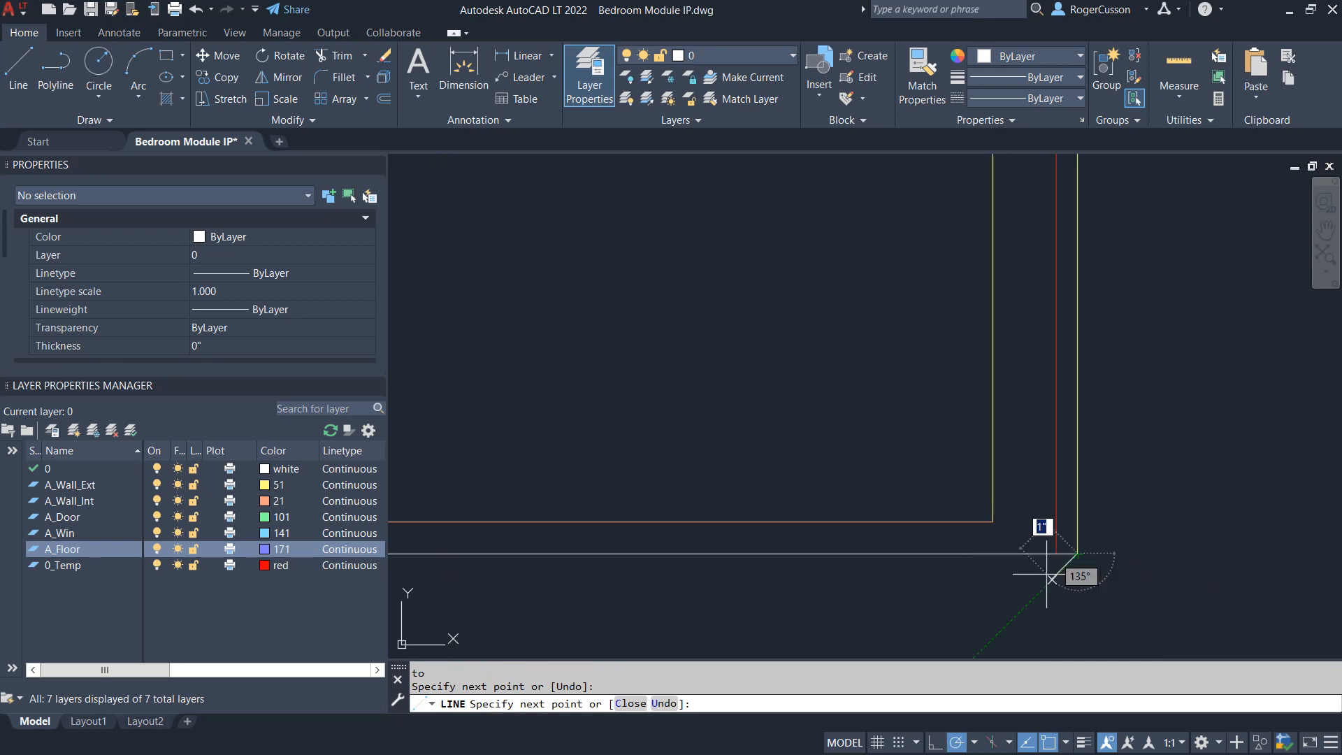
{"action": "key", "text": "Return"}
Step: Draw a 7" line closing the bottom end of the left wall from its outer to its inner face
{"action": "scroll", "coordinate": [773, 590], "scroll_direction": "down", "scroll_amount": 5}
{"action": "scroll", "coordinate": [512, 599], "scroll_direction": "up", "scroll_amount": 4}
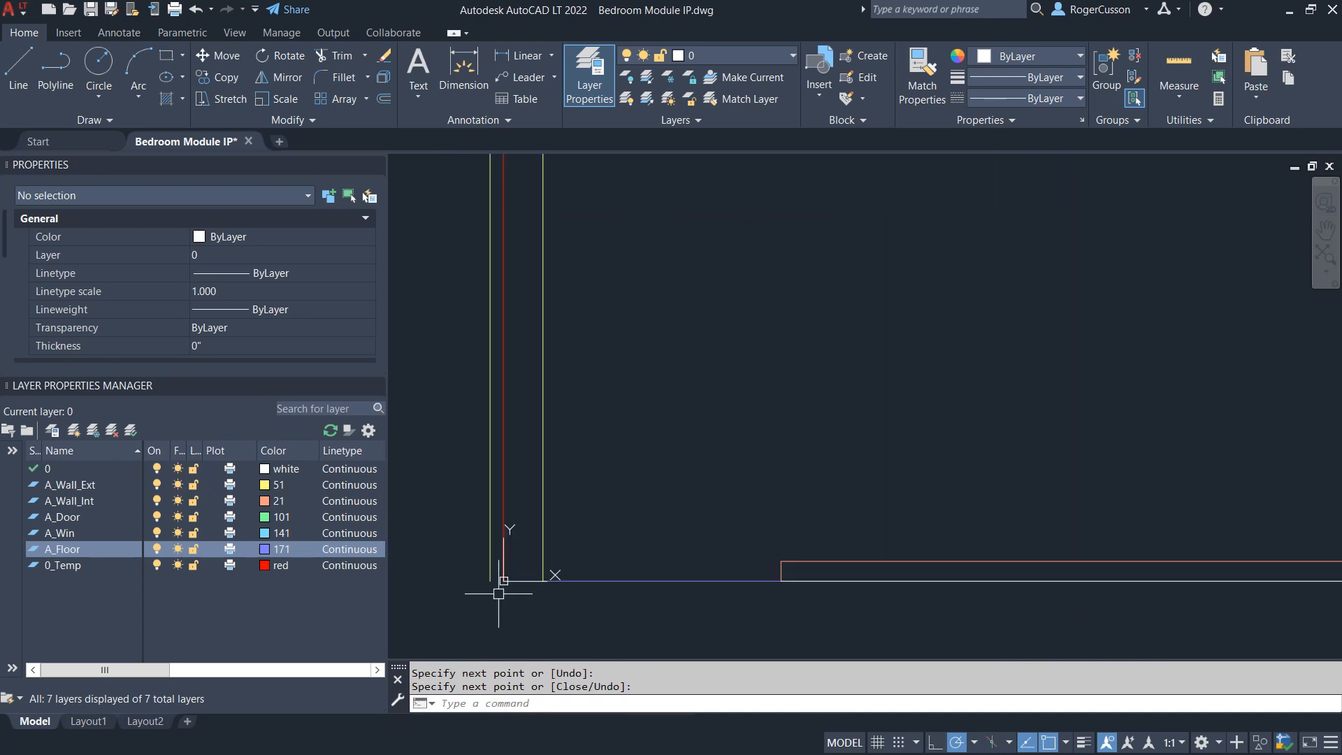
{"action": "key", "text": "Return"}
{"action": "left_click", "coordinate": [493, 586]}
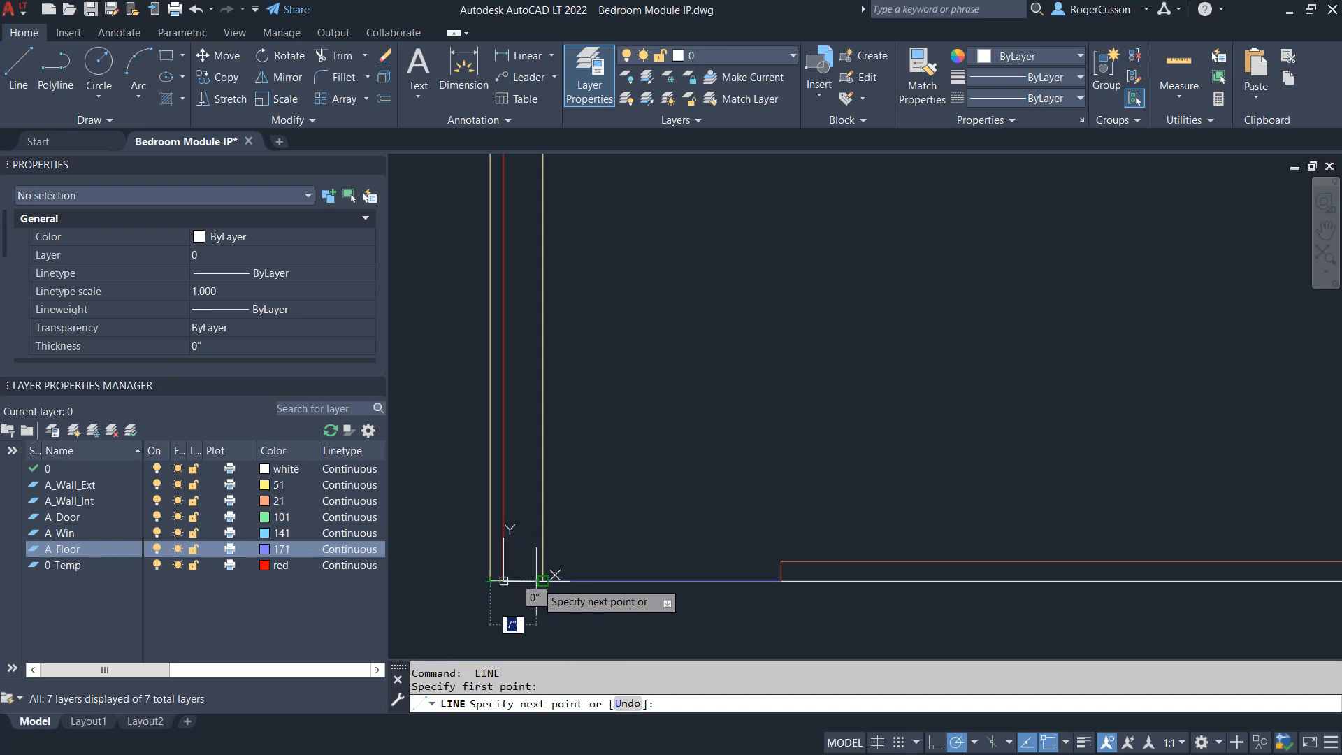
{"action": "left_click", "coordinate": [543, 580]}
{"action": "key", "text": "Escape"}
Step: Move the two short lines closing the bottom ends of the left and right walls to layer A_Wall_Ext
{"action": "left_click", "coordinate": [477, 606]}
{"action": "left_click", "coordinate": [589, 551]}
{"action": "scroll", "coordinate": [637, 600], "scroll_direction": "down", "scroll_amount": 5}
{"action": "scroll", "coordinate": [909, 607], "scroll_direction": "up", "scroll_amount": 7}
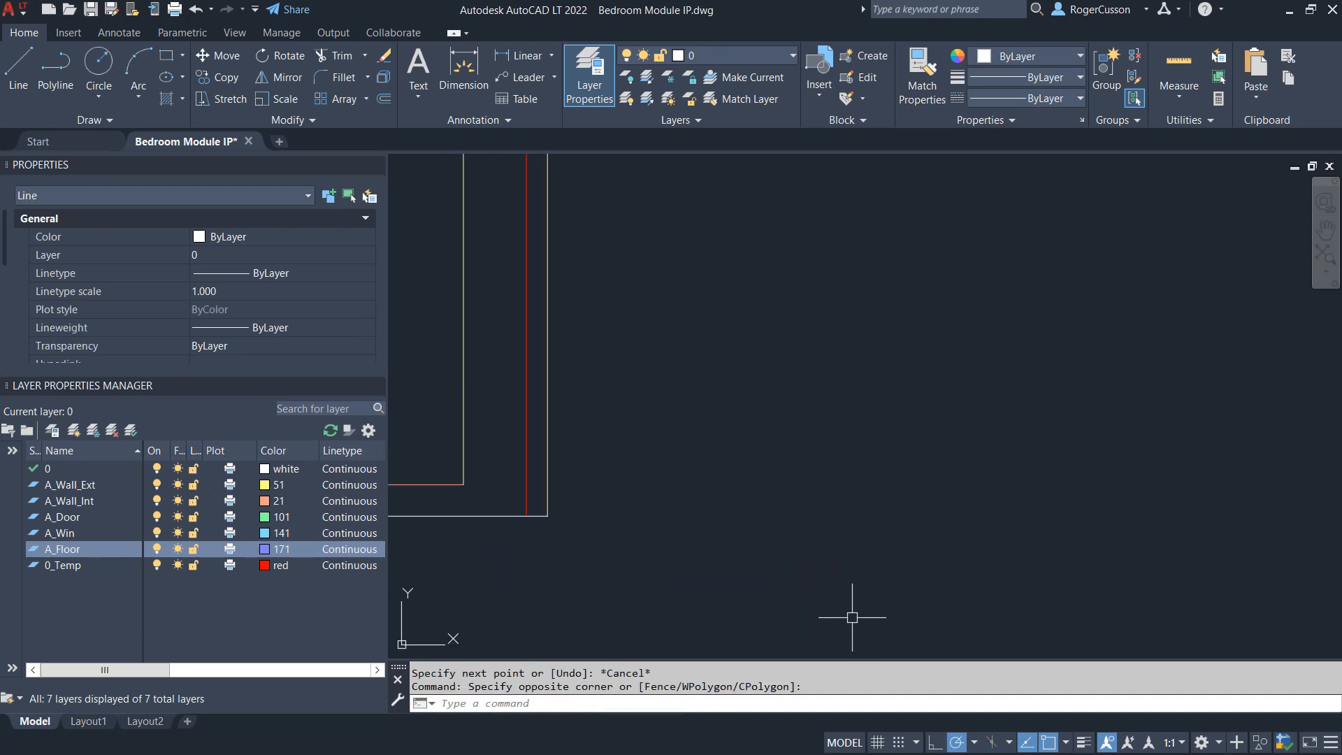
{"action": "left_click", "coordinate": [440, 544]}
{"action": "left_click", "coordinate": [599, 464]}
{"action": "scroll", "coordinate": [597, 458], "scroll_direction": "up", "scroll_amount": 4}
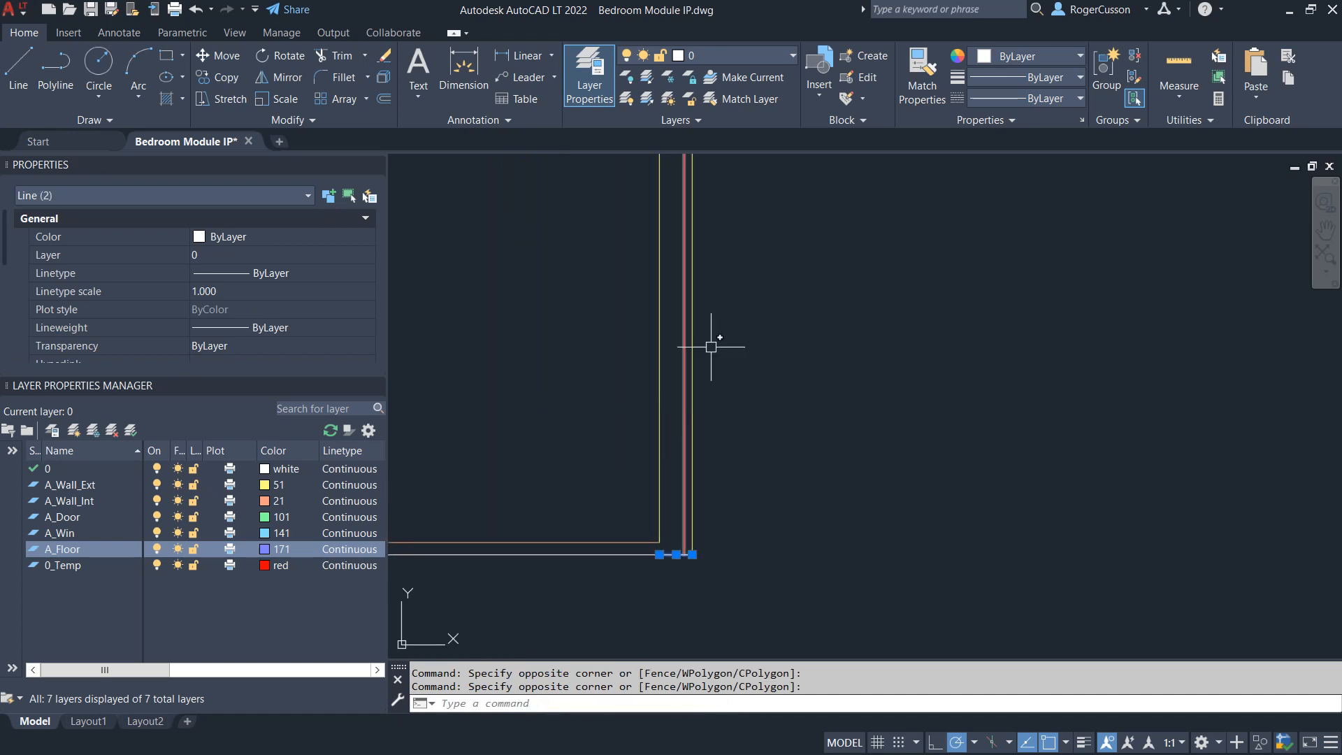
{"action": "left_click", "coordinate": [731, 55]}
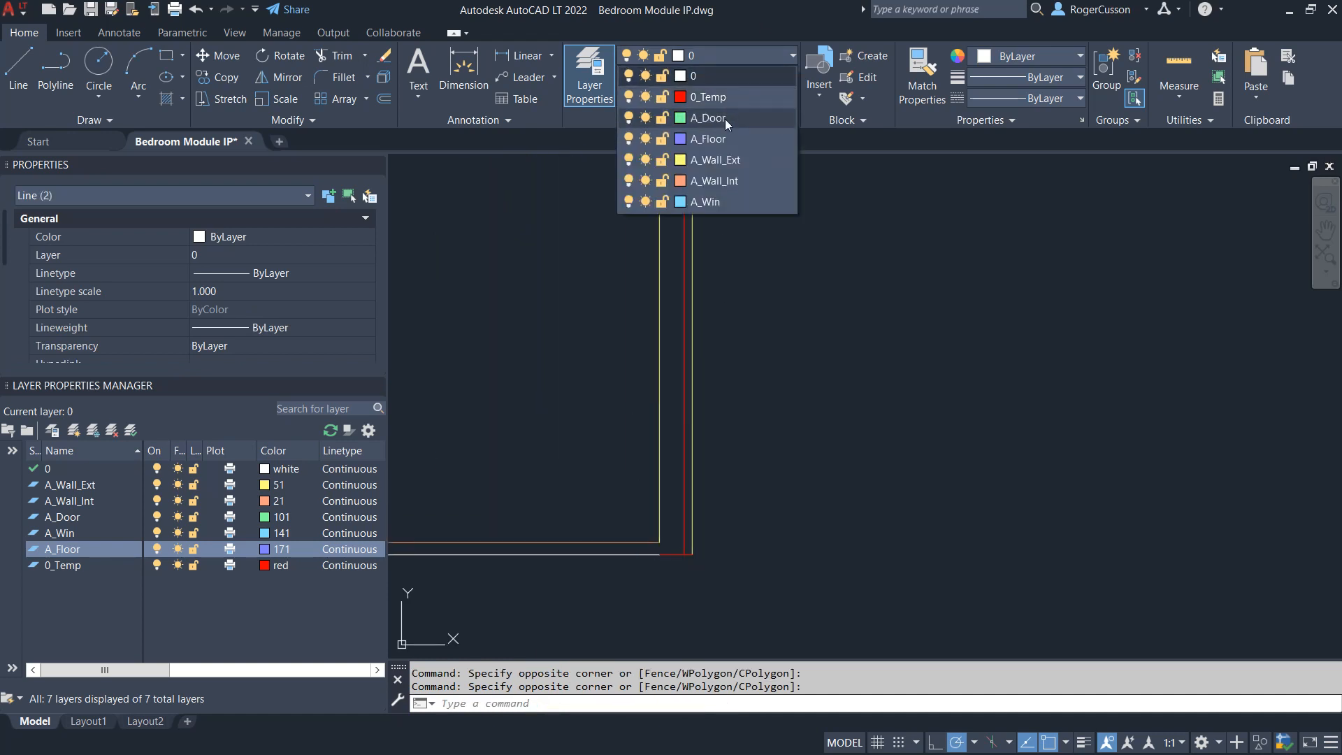
{"action": "left_click", "coordinate": [713, 160]}
{"action": "scroll", "coordinate": [608, 384], "scroll_direction": "down", "scroll_amount": 3}
{"action": "key", "text": "Escape"}
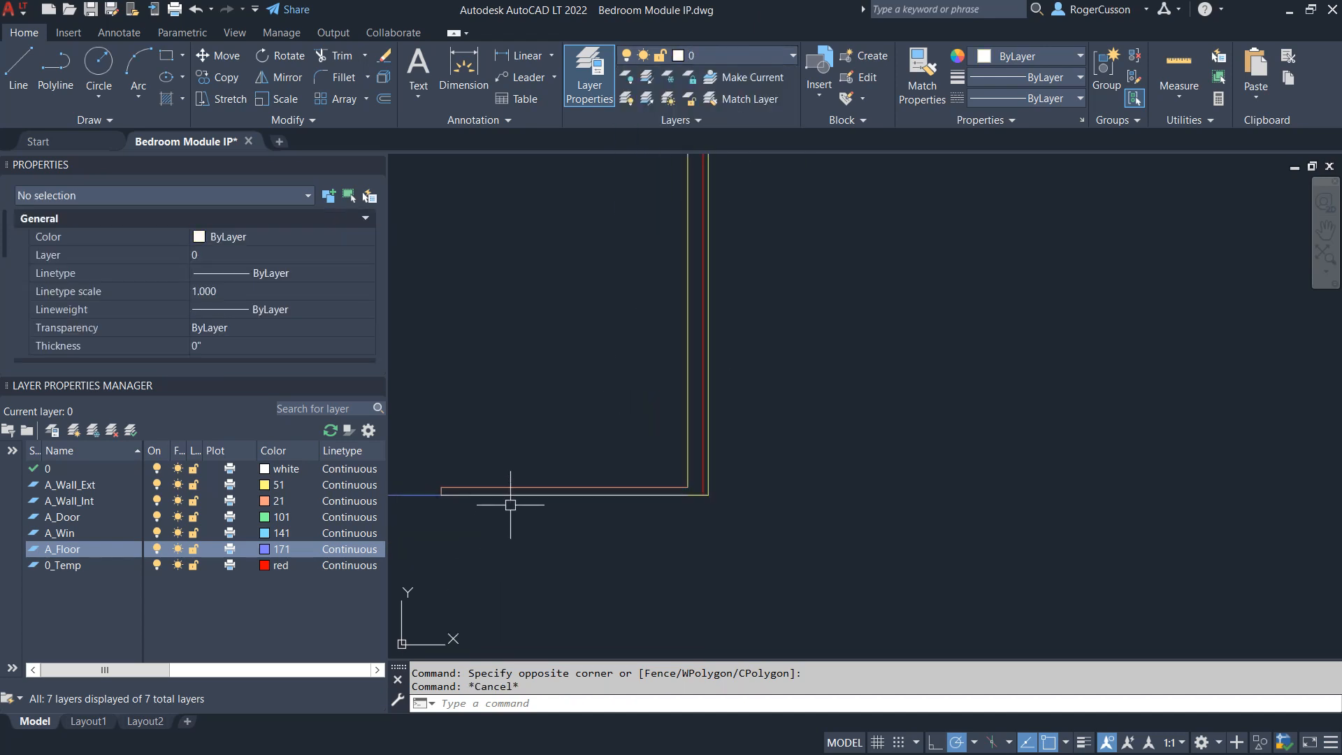
Step: Match the layer of the interior wall's bottom line to the wall's upper line on A_Wall_Int
{"action": "scroll", "coordinate": [509, 494], "scroll_direction": "up", "scroll_amount": 3}
{"action": "left_click", "coordinate": [509, 479]}
{"action": "scroll", "coordinate": [585, 377], "scroll_direction": "down", "scroll_amount": 2}
{"action": "middle_click_drag", "start_coordinate": [586, 377], "coordinate": [704, 408]}
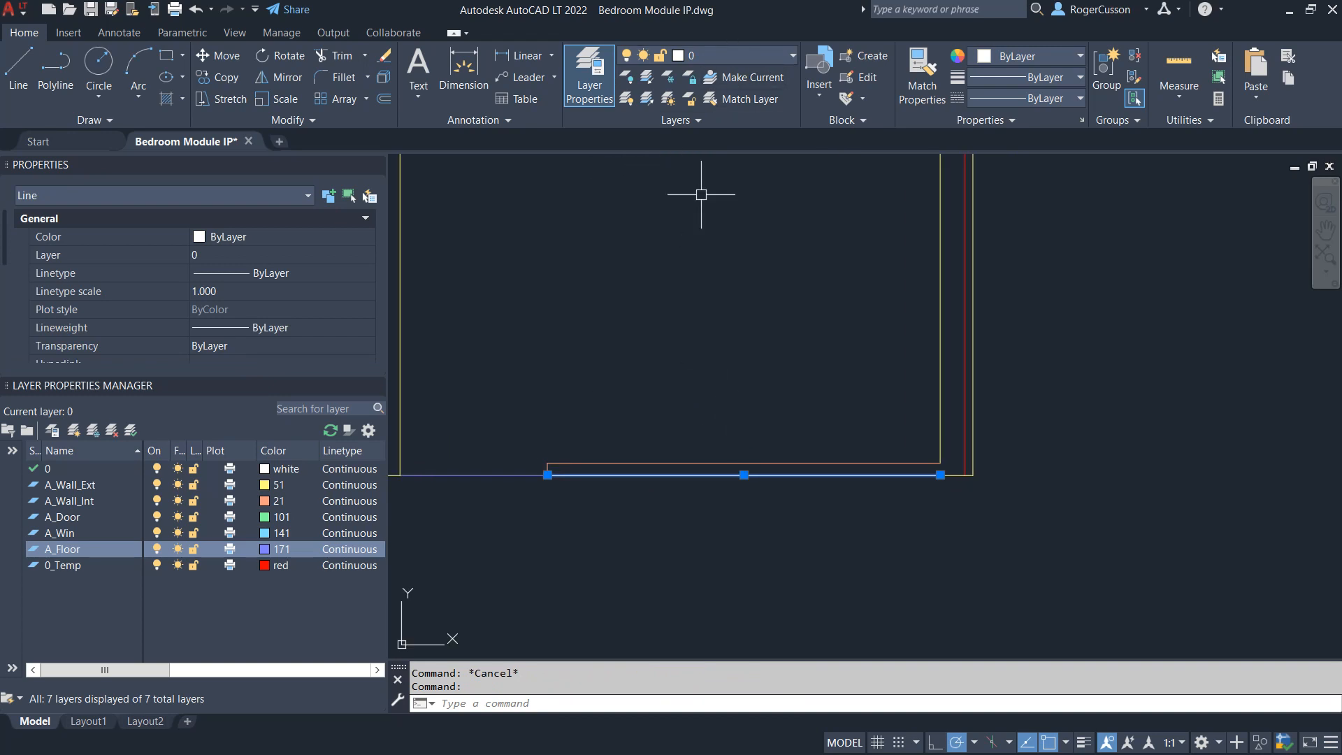
{"action": "scroll", "coordinate": [605, 493], "scroll_direction": "up", "scroll_amount": 2}
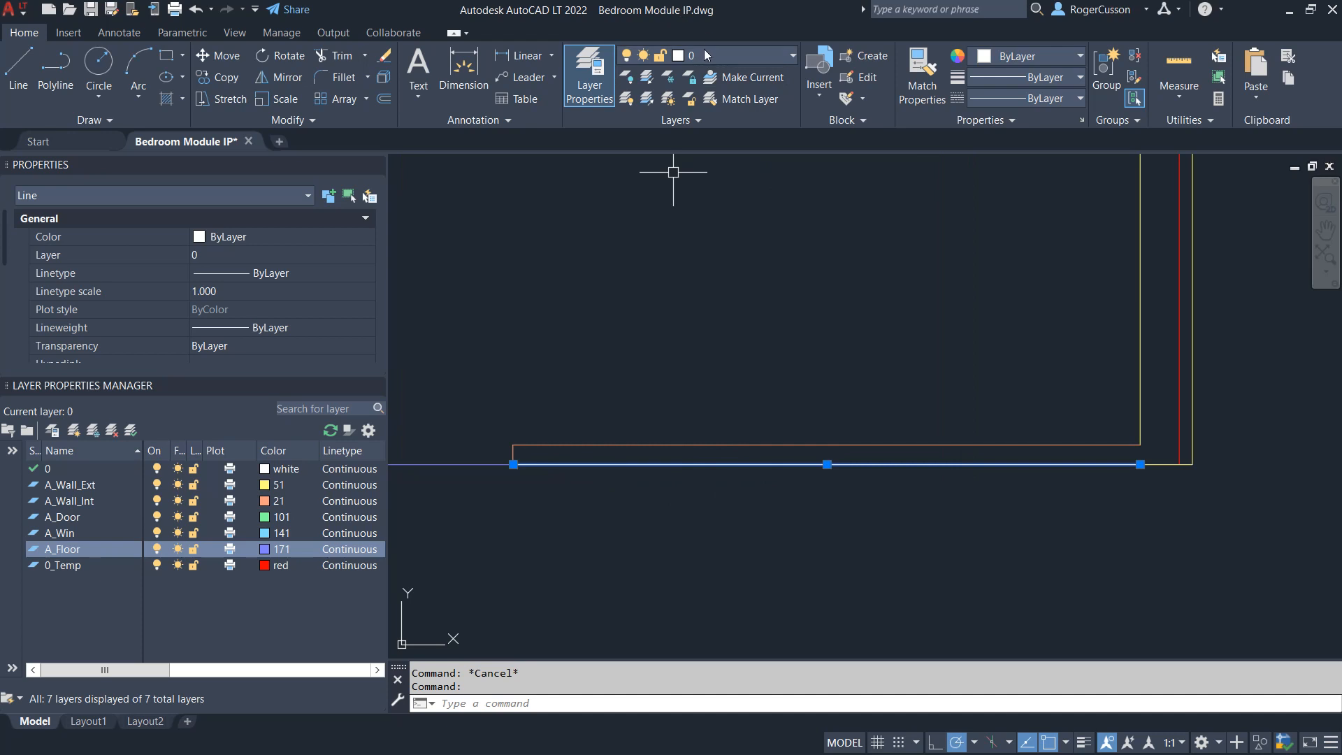
{"action": "left_click", "coordinate": [735, 99]}
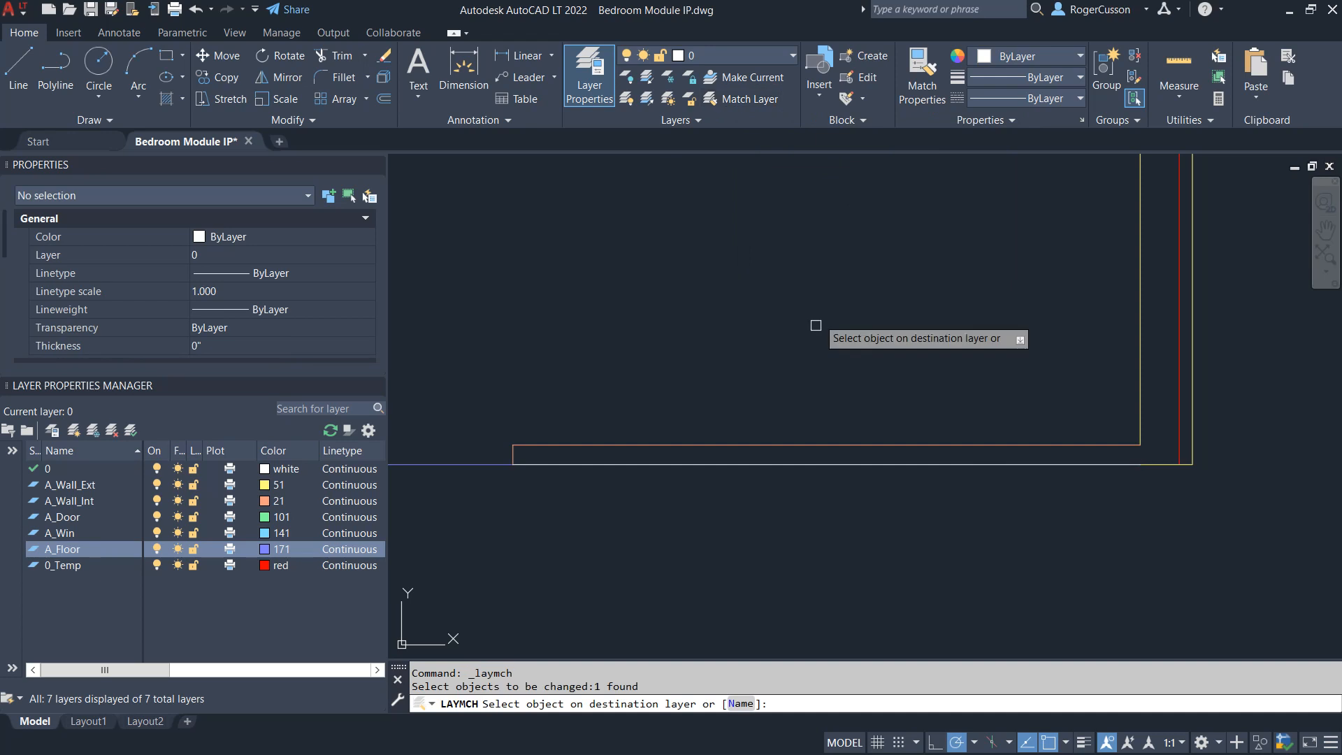
{"action": "left_click", "coordinate": [690, 445]}
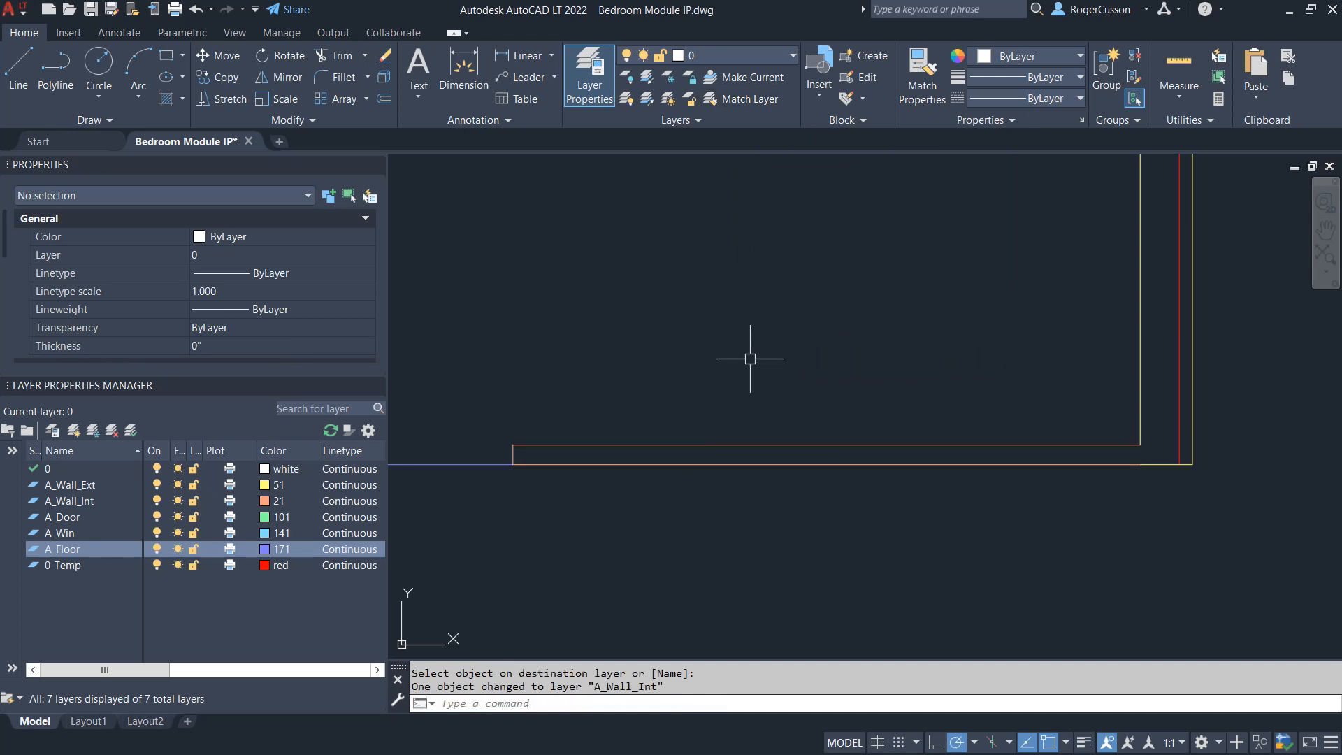
Step: Match the layer of the door opening's right jamb line to the exterior wall's inner line on A_Wall_Ext
{"action": "scroll", "coordinate": [768, 315], "scroll_direction": "down", "scroll_amount": 6}
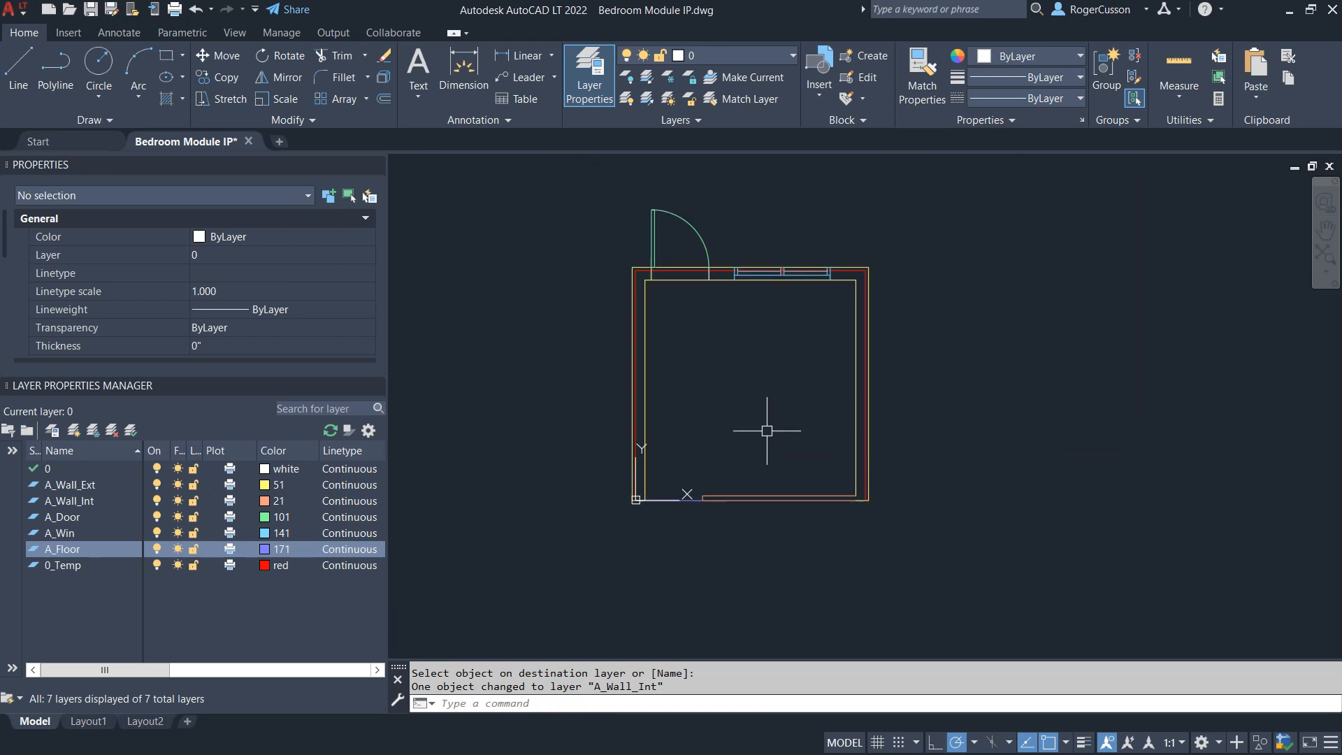
{"action": "mouse_move", "coordinate": [709, 323]}
{"action": "middle_mouse_down"}
{"action": "mouse_move", "coordinate": [633, 429]}
{"action": "mouse_move", "coordinate": [622, 328]}
{"action": "middle_mouse_up"}
{"action": "scroll", "coordinate": [606, 396], "scroll_direction": "up", "scroll_amount": 1}
{"action": "scroll", "coordinate": [606, 396], "scroll_direction": "up", "scroll_amount": 1}
{"action": "scroll", "coordinate": [607, 395], "scroll_direction": "down", "scroll_amount": 1}
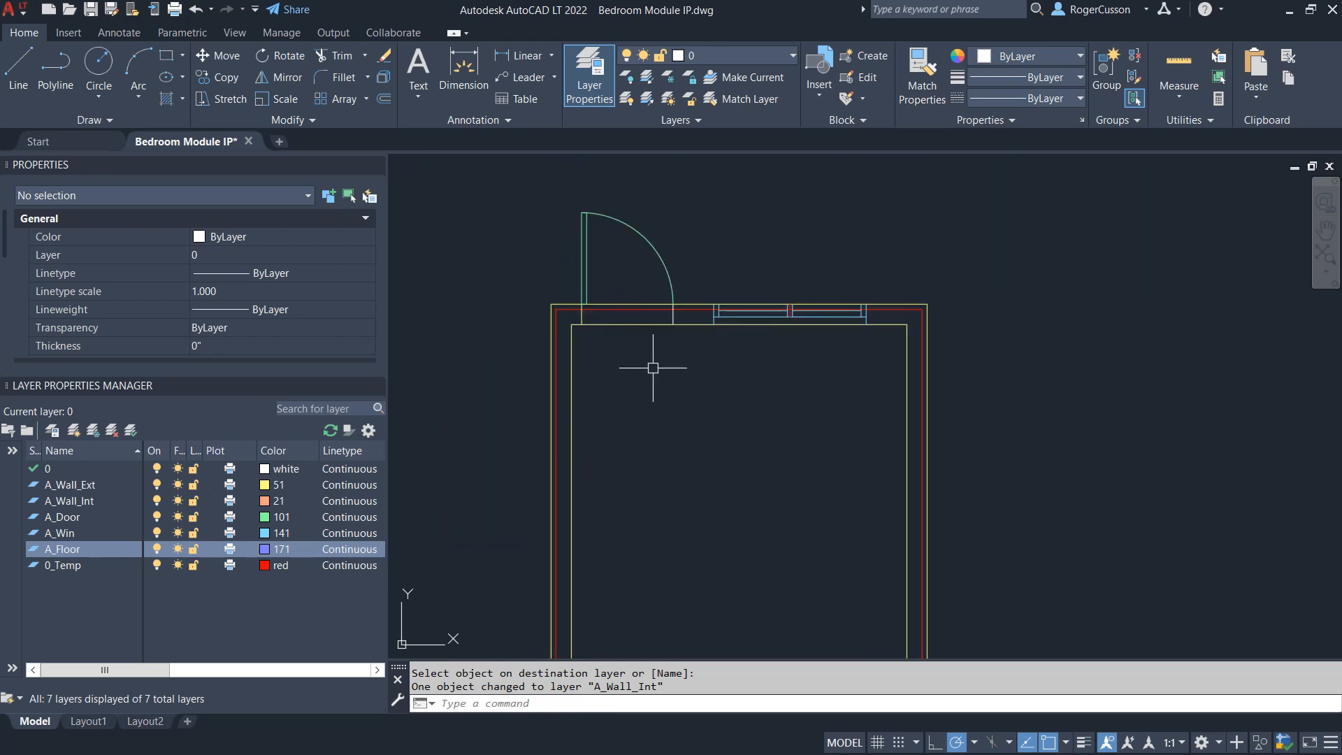
{"action": "scroll", "coordinate": [669, 329], "scroll_direction": "up", "scroll_amount": 3}
{"action": "left_click", "coordinate": [677, 299]}
{"action": "scroll", "coordinate": [743, 379], "scroll_direction": "down", "scroll_amount": 1}
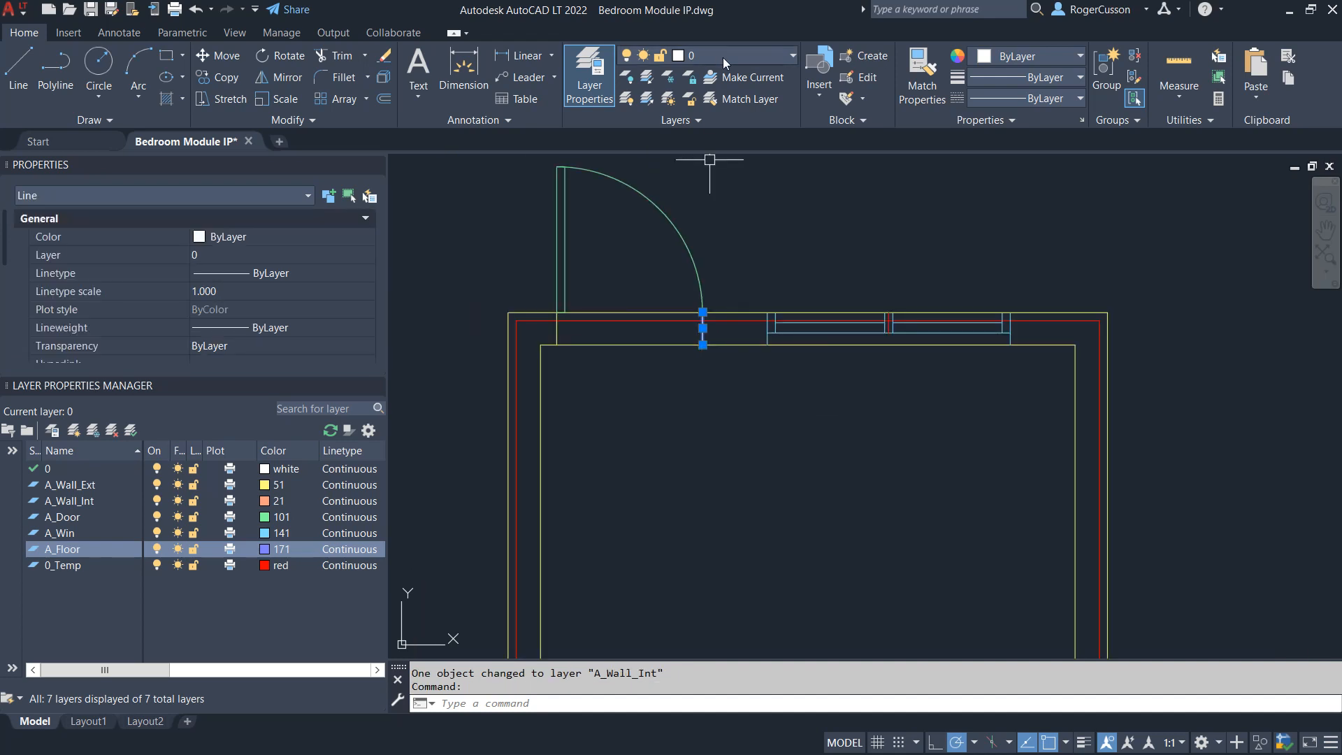
{"action": "key", "text": "Escape"}
{"action": "left_click", "coordinate": [731, 104]}
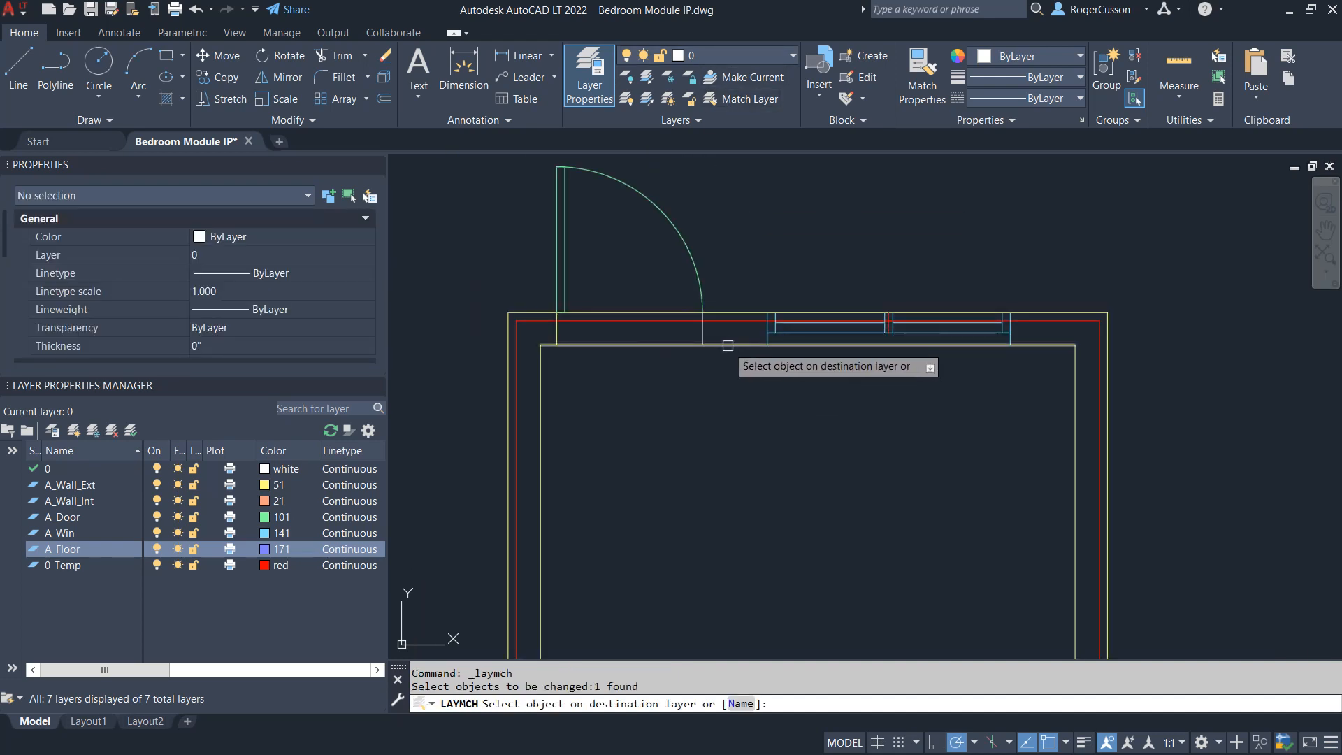
{"action": "left_click", "coordinate": [727, 343]}
Step: Match the layer of the window opening's left and right end lines to the exterior wall on A_Wall_Ext
{"action": "scroll", "coordinate": [715, 392], "scroll_direction": "down", "scroll_amount": 2}
{"action": "middle_click_drag", "start_coordinate": [715, 392], "coordinate": [722, 270]}
{"action": "scroll", "coordinate": [894, 242], "scroll_direction": "up", "scroll_amount": 3}
{"action": "left_click", "coordinate": [894, 244]}
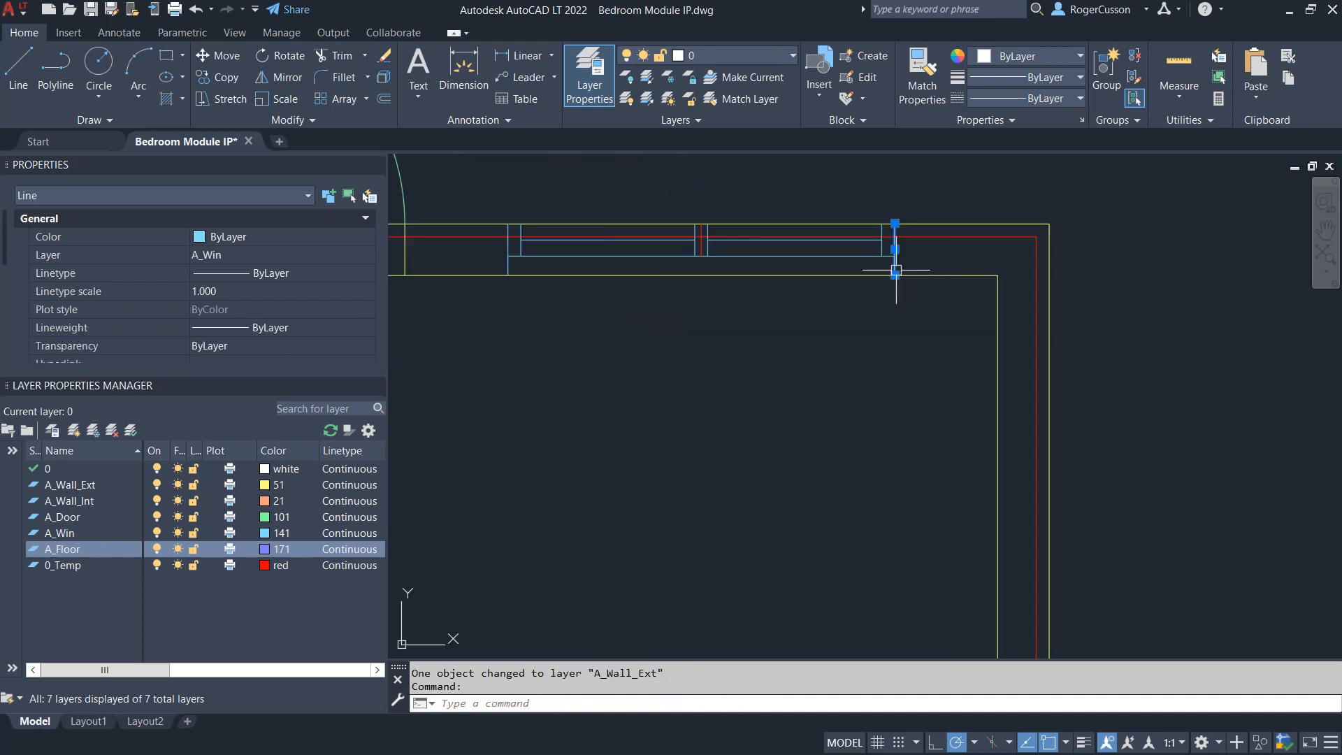
{"action": "left_click", "coordinate": [508, 260]}
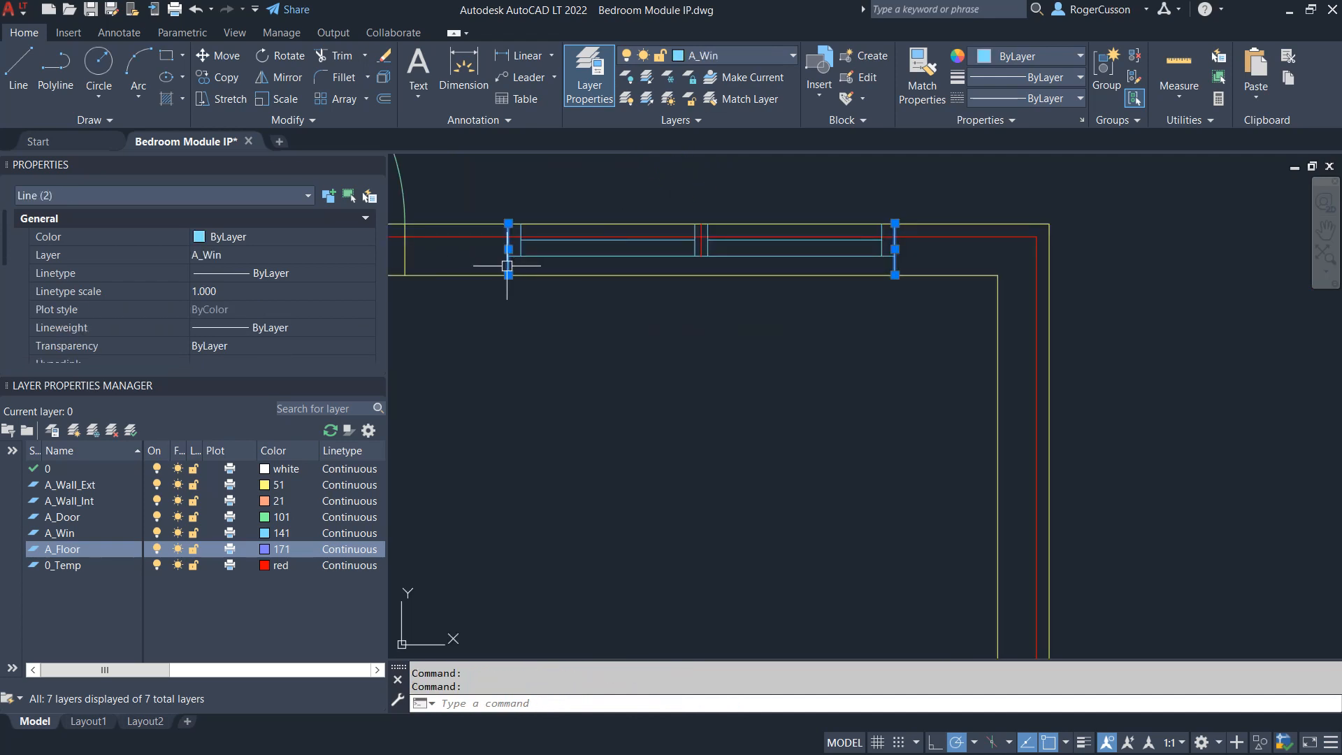
{"action": "left_click", "coordinate": [740, 99]}
{"action": "left_click", "coordinate": [455, 275]}
{"action": "scroll", "coordinate": [485, 341], "scroll_direction": "down", "scroll_amount": 4}
{"action": "mouse_move", "coordinate": [628, 386]}
{"action": "middle_mouse_down"}
{"action": "mouse_move", "coordinate": [650, 330]}
{"action": "mouse_move", "coordinate": [649, 372]}
{"action": "middle_mouse_up"}
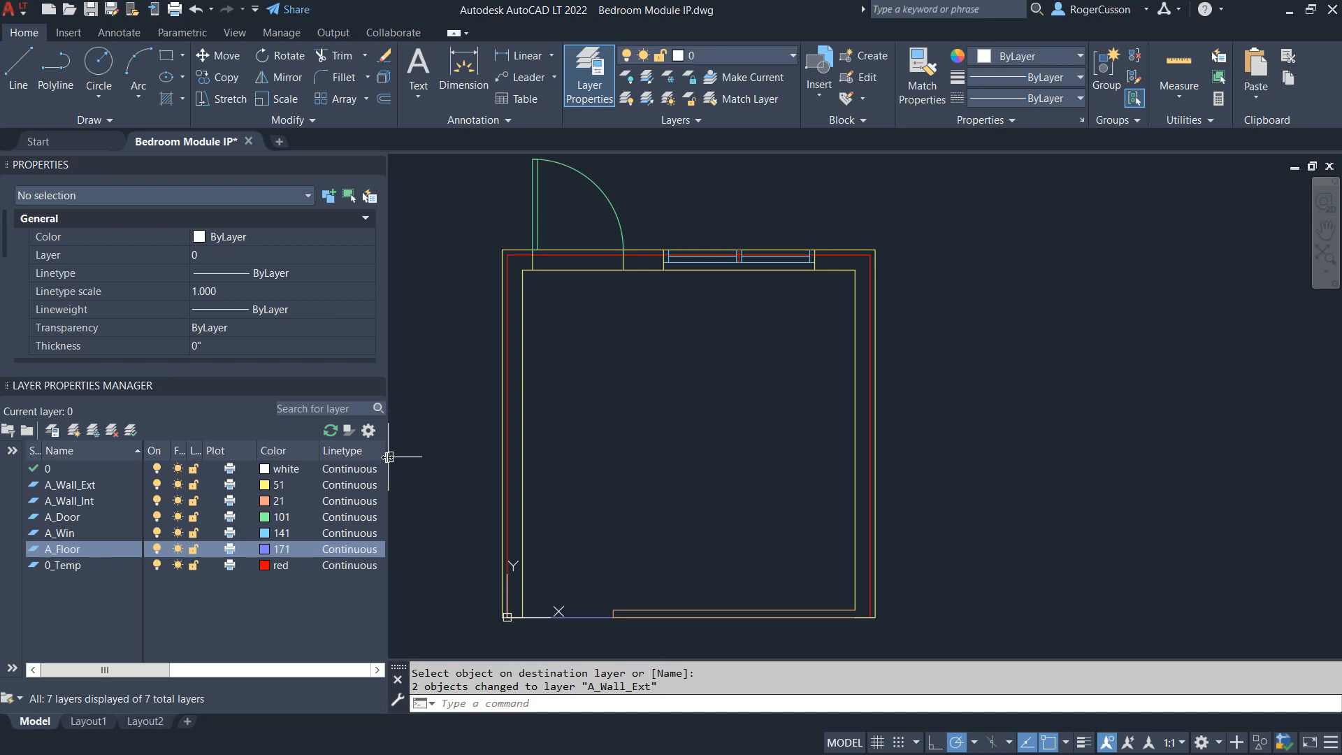
Step: Widen the docked Layer Properties Manager until its Lineweight column is shown
{"action": "left_click", "coordinate": [314, 448]}
{"action": "left_click_drag", "start_coordinate": [314, 448], "coordinate": [302, 449]}
{"action": "left_click", "coordinate": [399, 451]}
{"action": "mouse_move", "coordinate": [389, 452]}
{"action": "left_mouse_down"}
{"action": "mouse_move", "coordinate": [423, 447]}
{"action": "mouse_move", "coordinate": [391, 450]}
{"action": "left_mouse_up"}
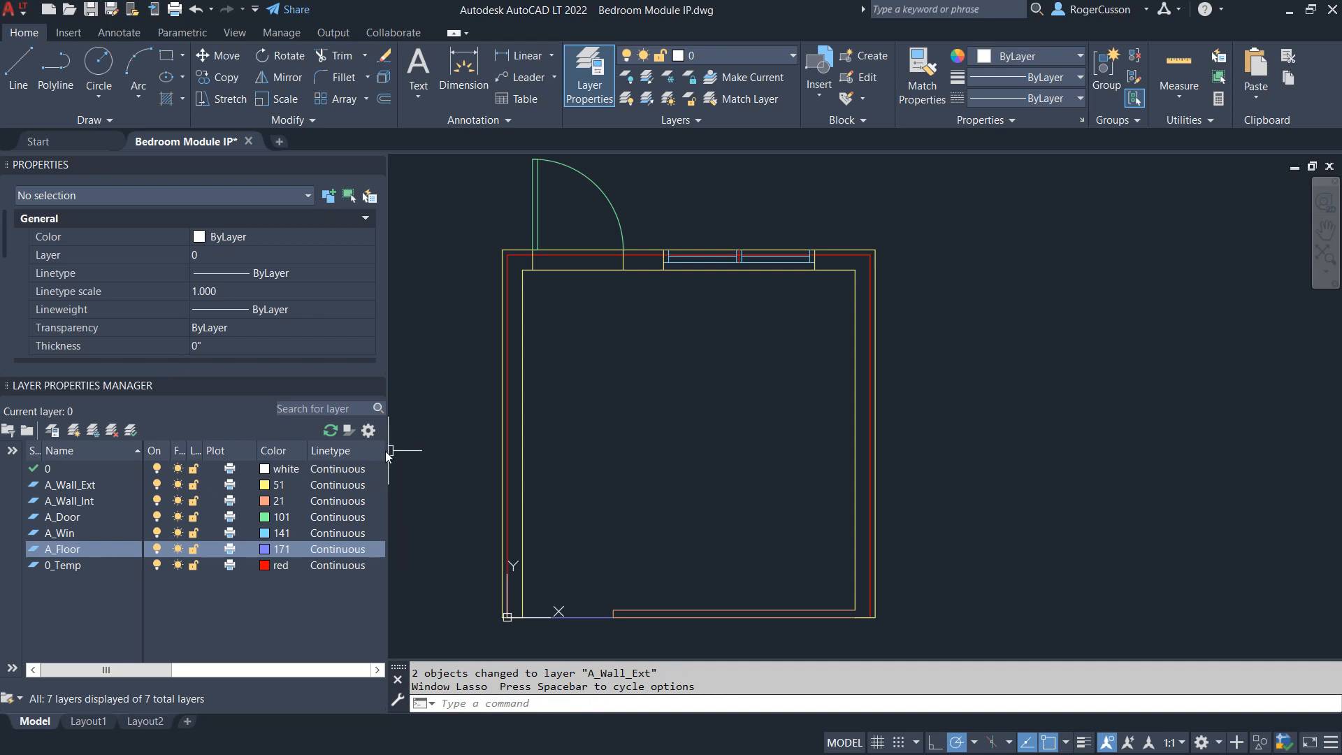
{"action": "mouse_move", "coordinate": [389, 449]}
{"action": "left_mouse_down"}
{"action": "mouse_move", "coordinate": [457, 451]}
{"action": "mouse_move", "coordinate": [381, 451]}
{"action": "left_mouse_up"}
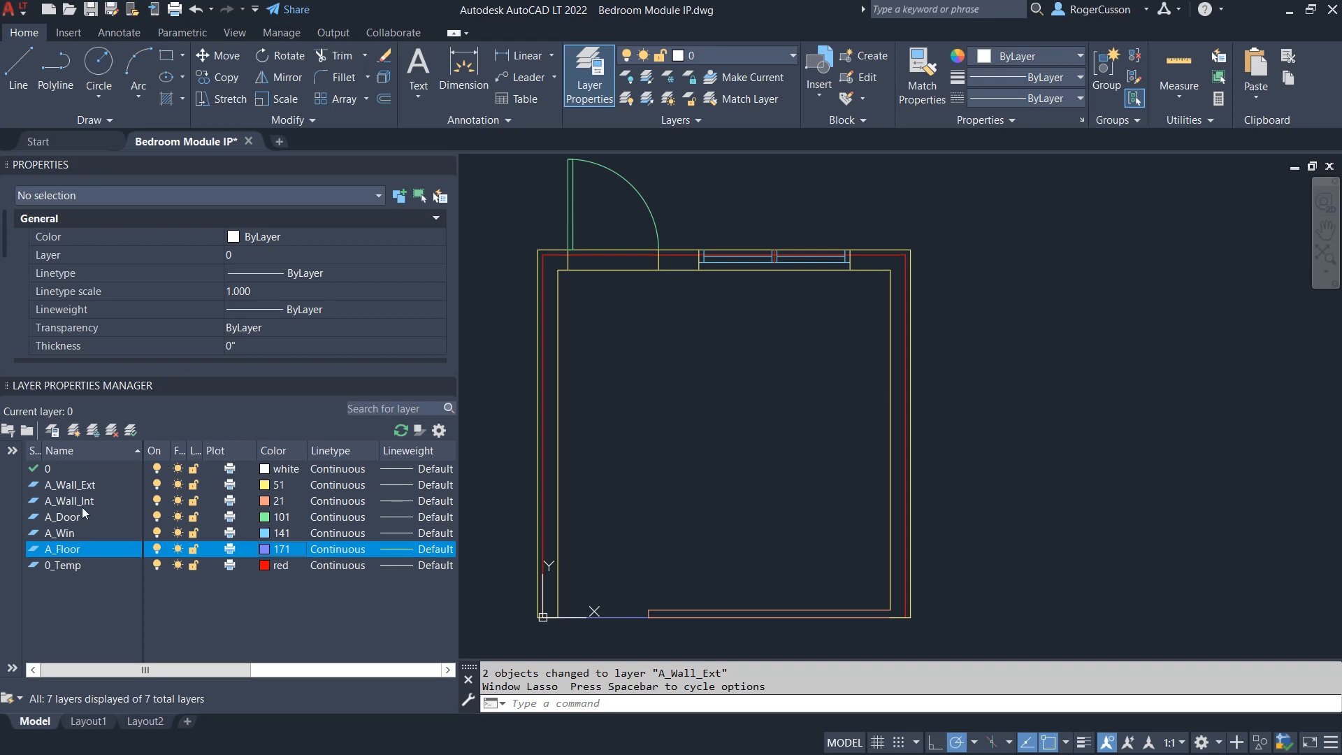
Step: Set the lineweight of layer A_Wall_Ext to 0.50 mm
{"action": "left_click", "coordinate": [403, 485]}
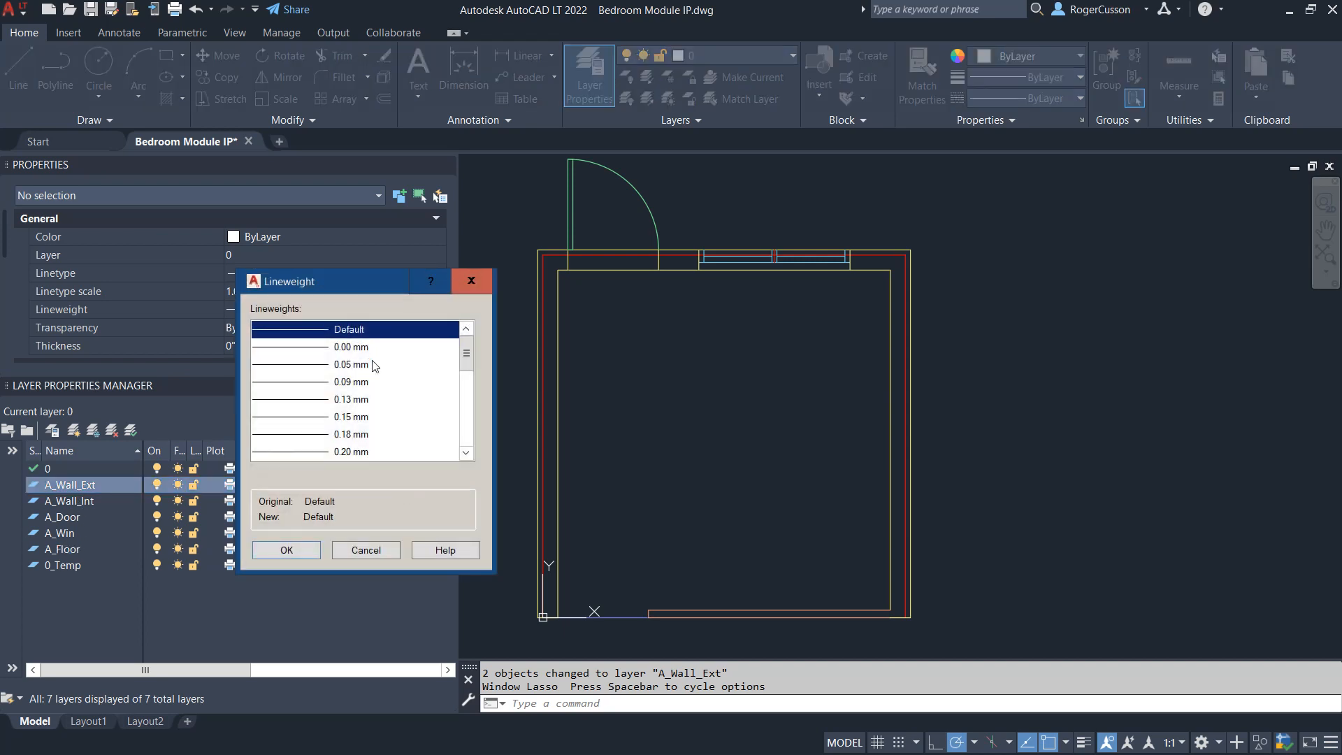
{"action": "scroll", "coordinate": [370, 377], "scroll_direction": "down", "scroll_amount": 3}
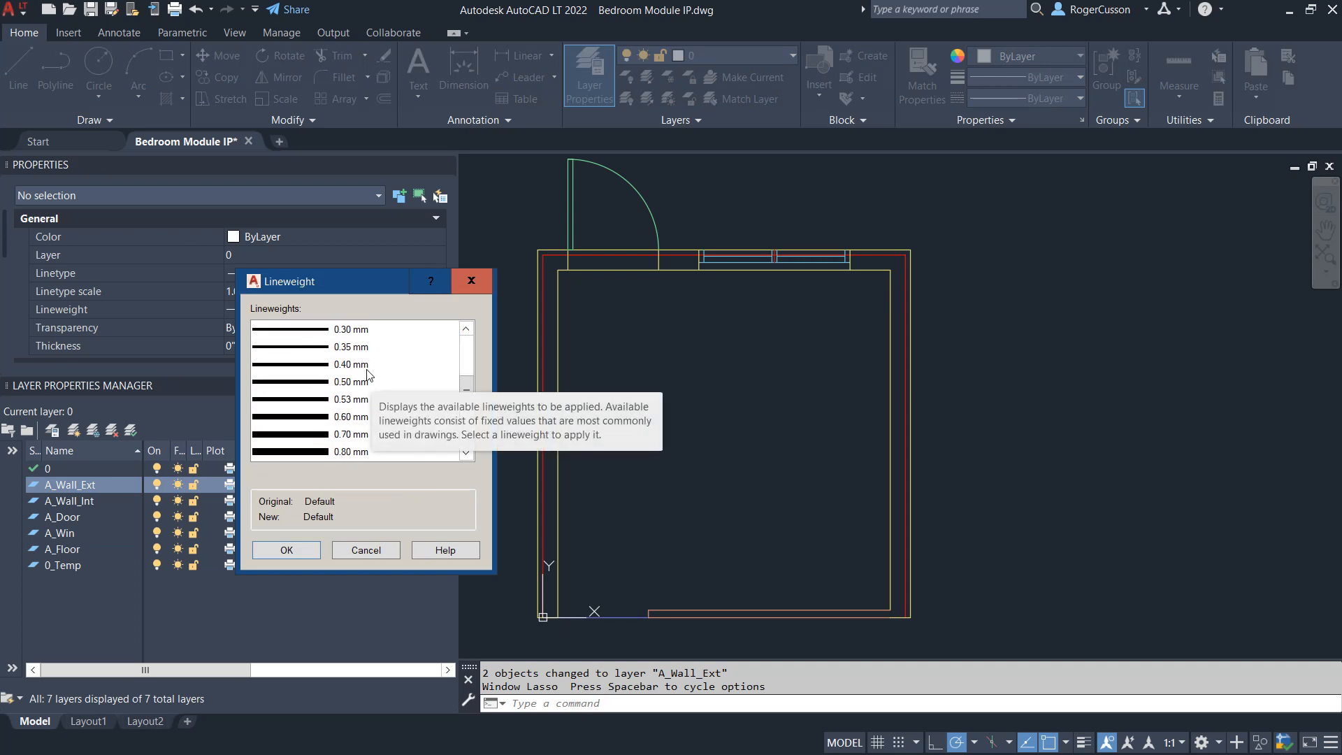
{"action": "left_click", "coordinate": [317, 382]}
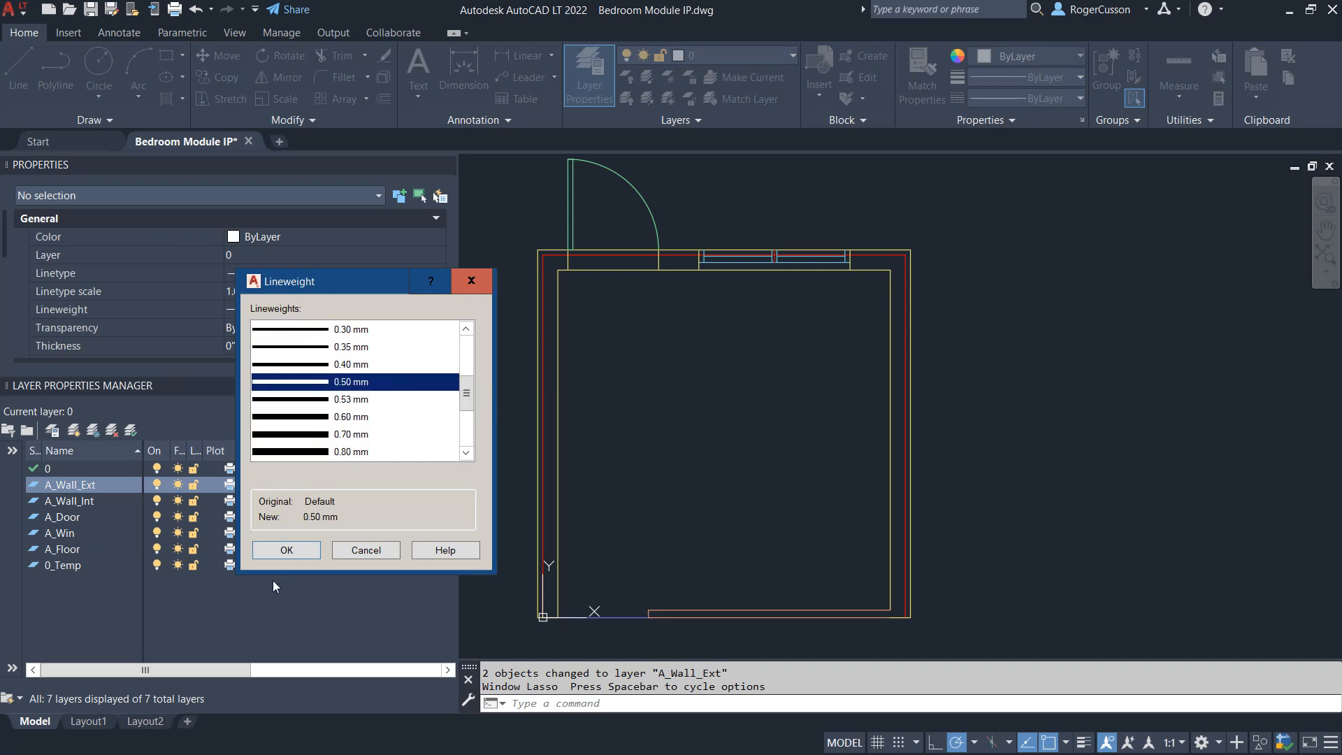
{"action": "left_click", "coordinate": [285, 550]}
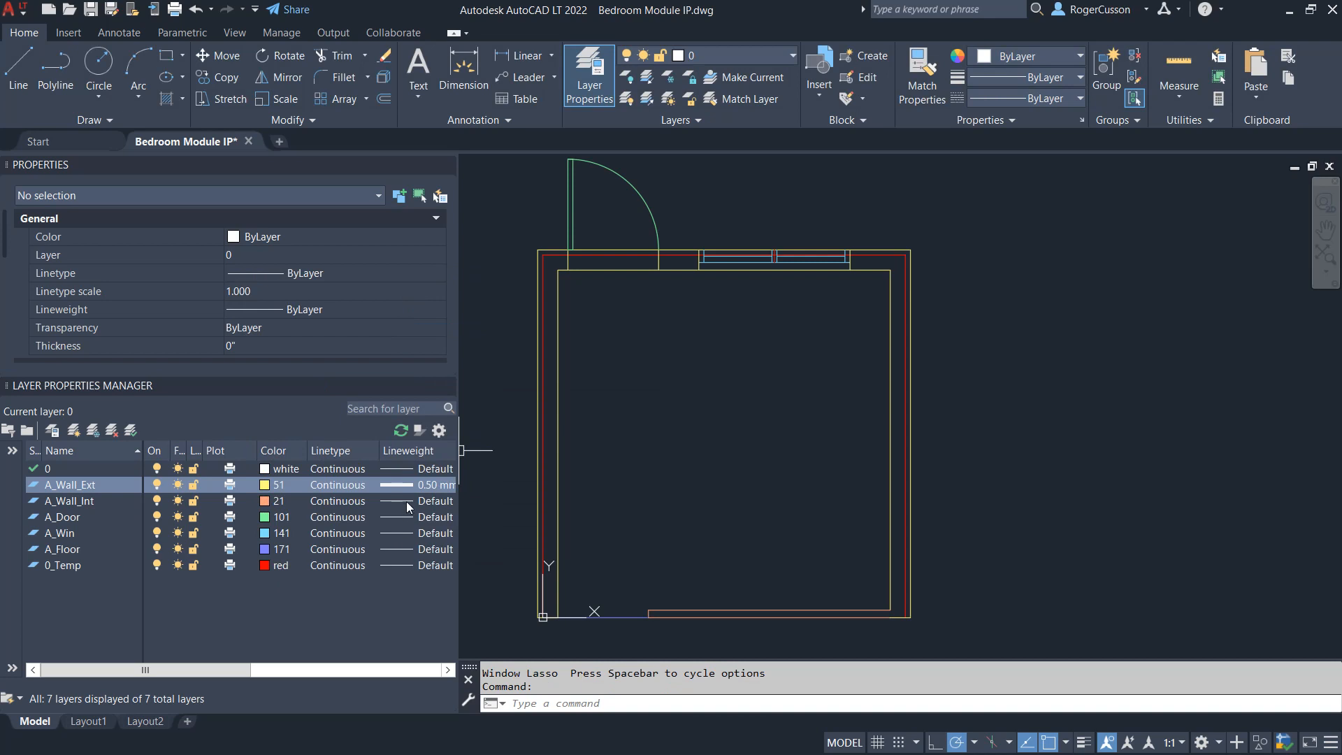
Step: Set the lineweight of layer A_Wall_Int to 0.50 mm
{"action": "left_click", "coordinate": [406, 501]}
{"action": "scroll", "coordinate": [357, 419], "scroll_direction": "down", "scroll_amount": 2}
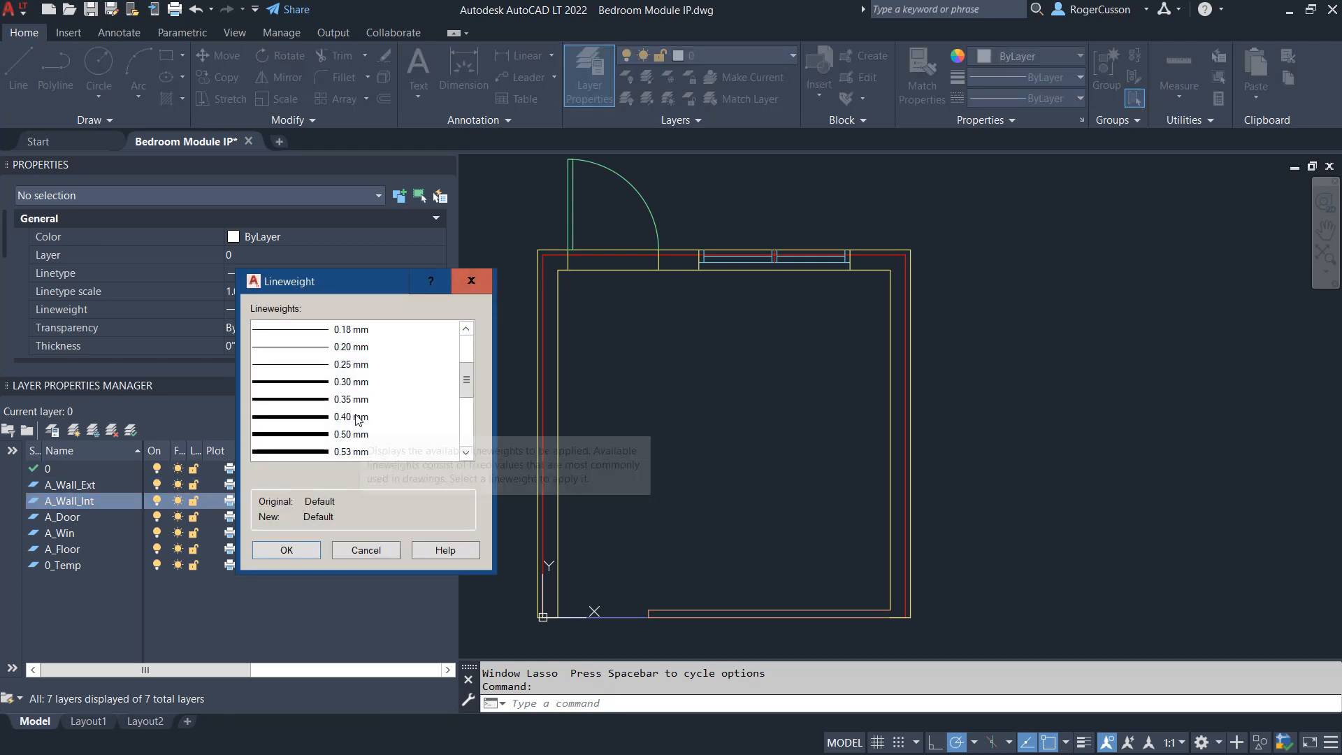
{"action": "left_click", "coordinate": [318, 434]}
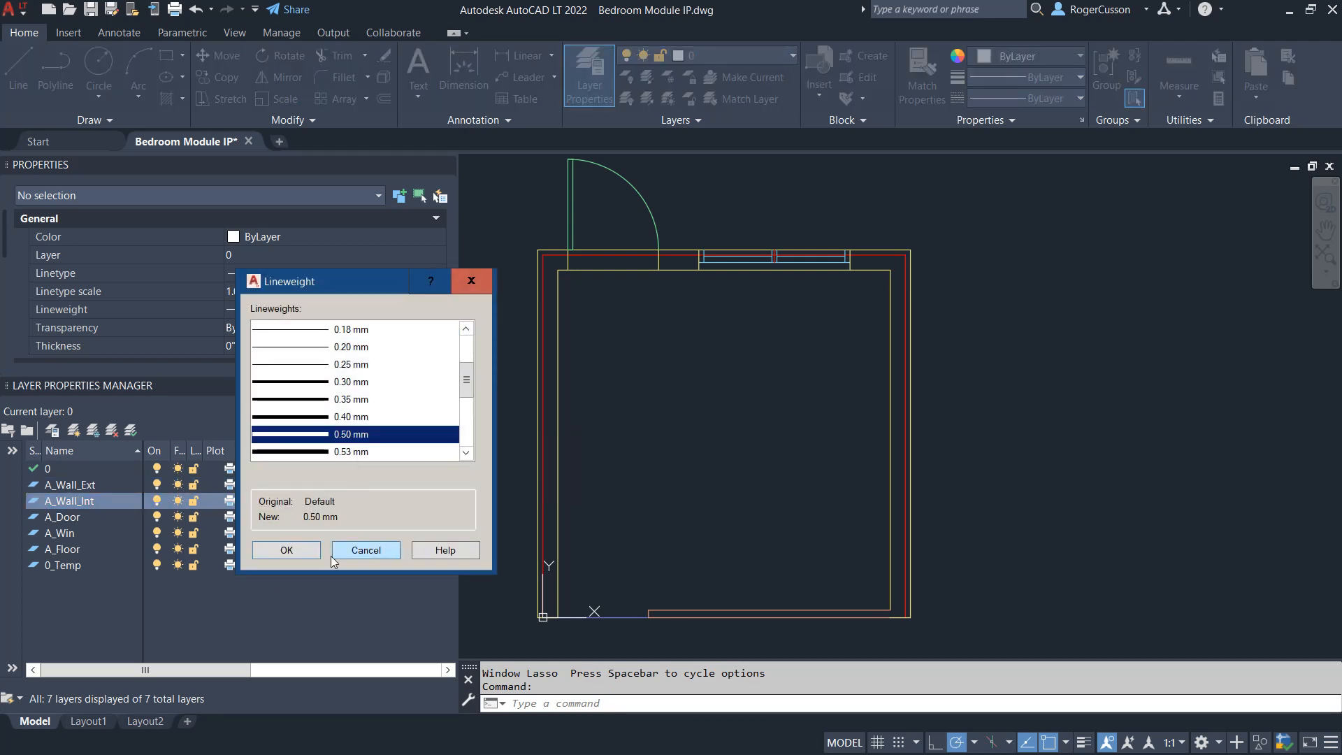
{"action": "left_click", "coordinate": [286, 550]}
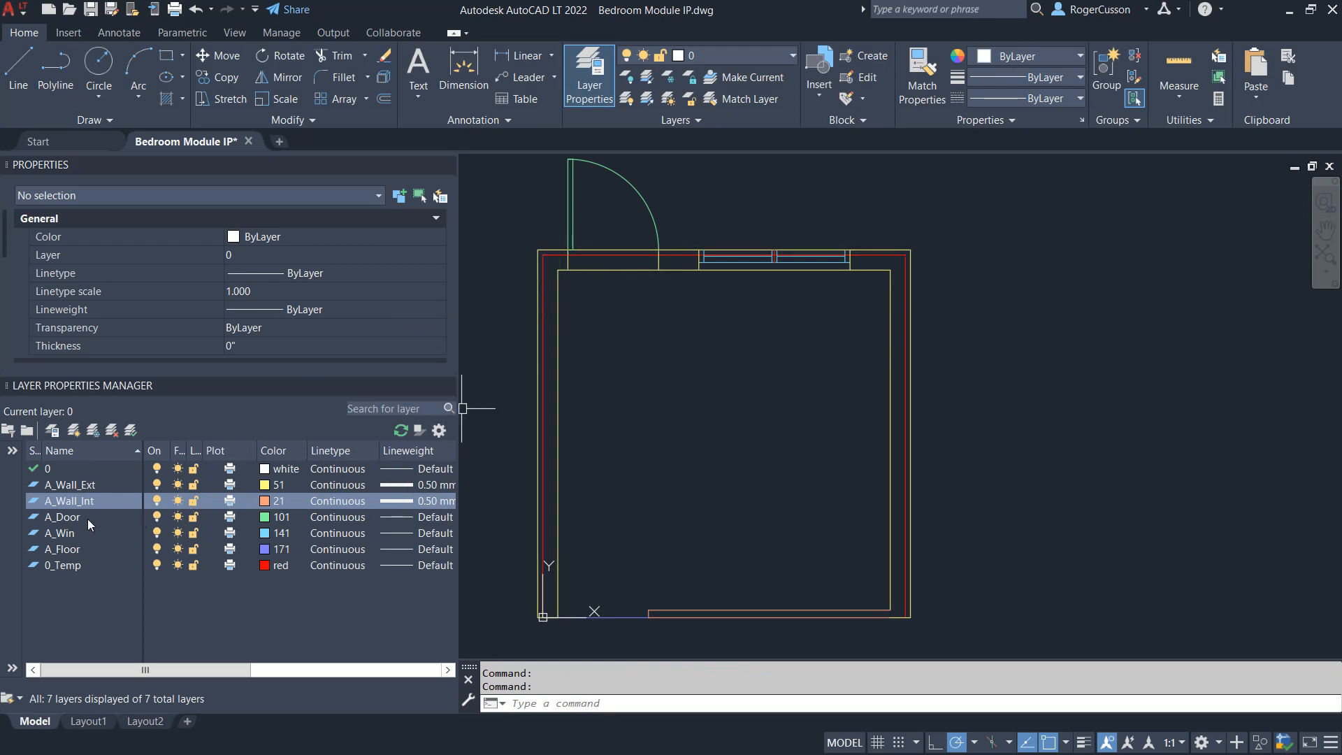
Step: Set the lineweight of layer A_Door to 0.35 mm
{"action": "left_click", "coordinate": [435, 516]}
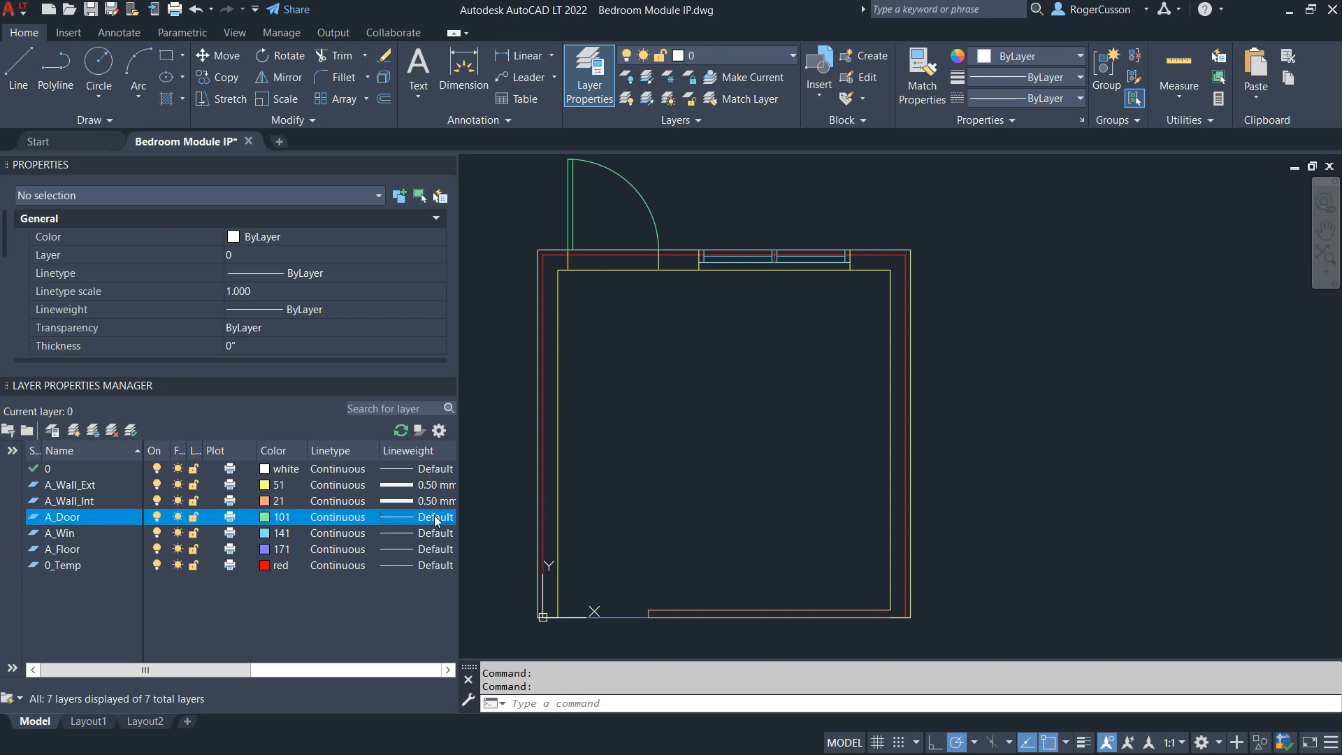
{"action": "left_click", "coordinate": [435, 517]}
{"action": "scroll", "coordinate": [412, 419], "scroll_direction": "down", "scroll_amount": 3}
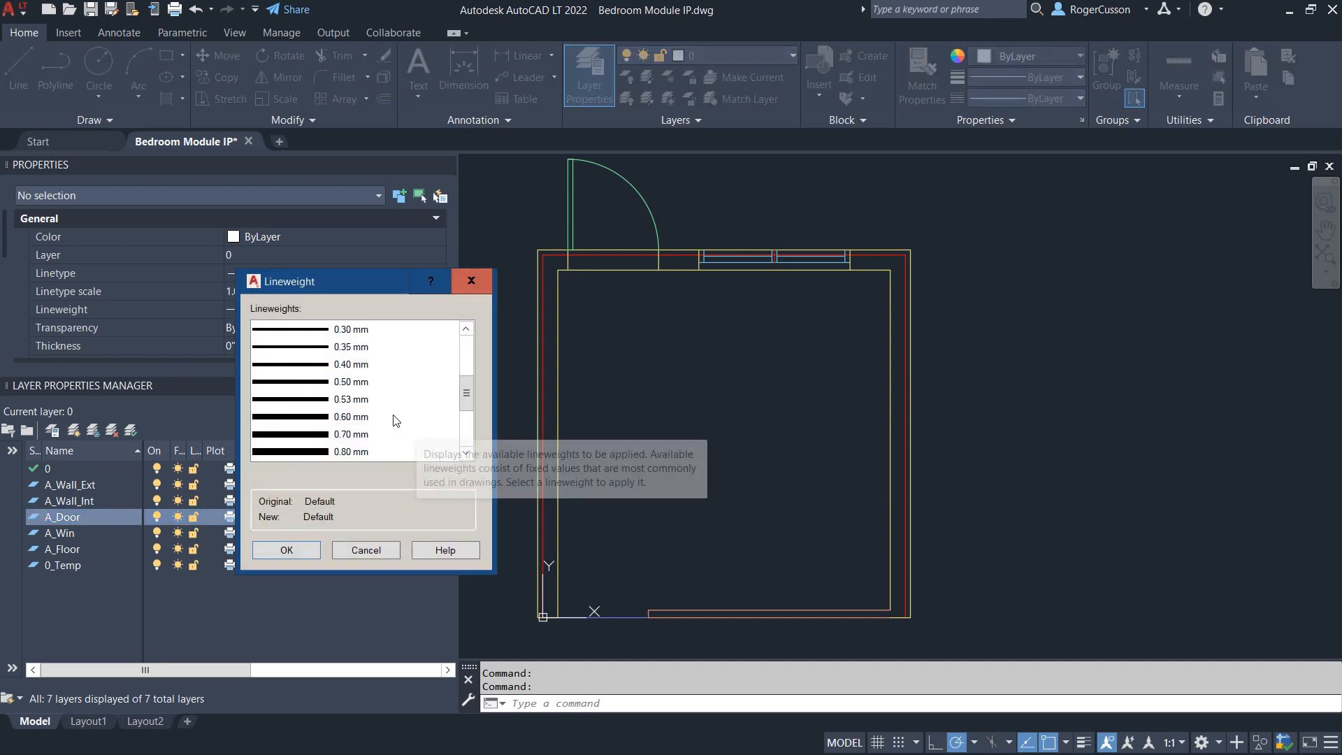
{"action": "left_click", "coordinate": [318, 347]}
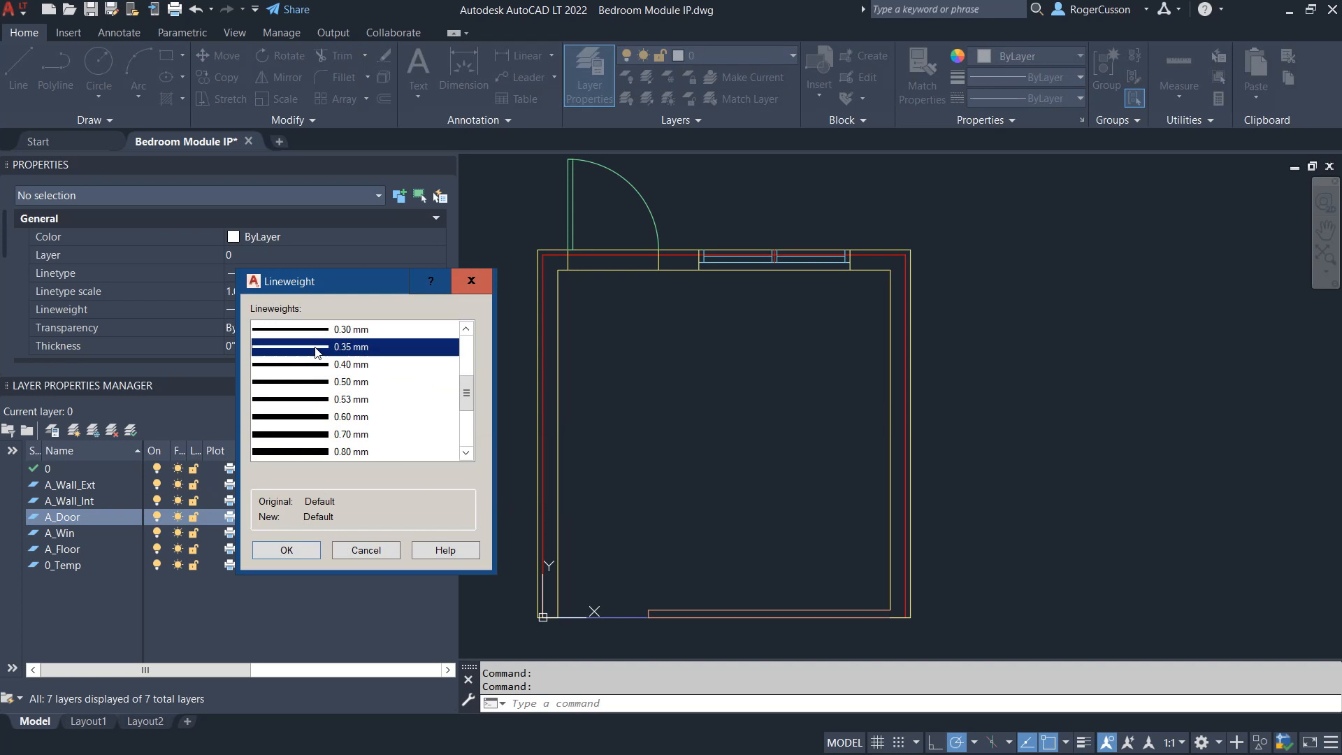
{"action": "left_click", "coordinate": [306, 547]}
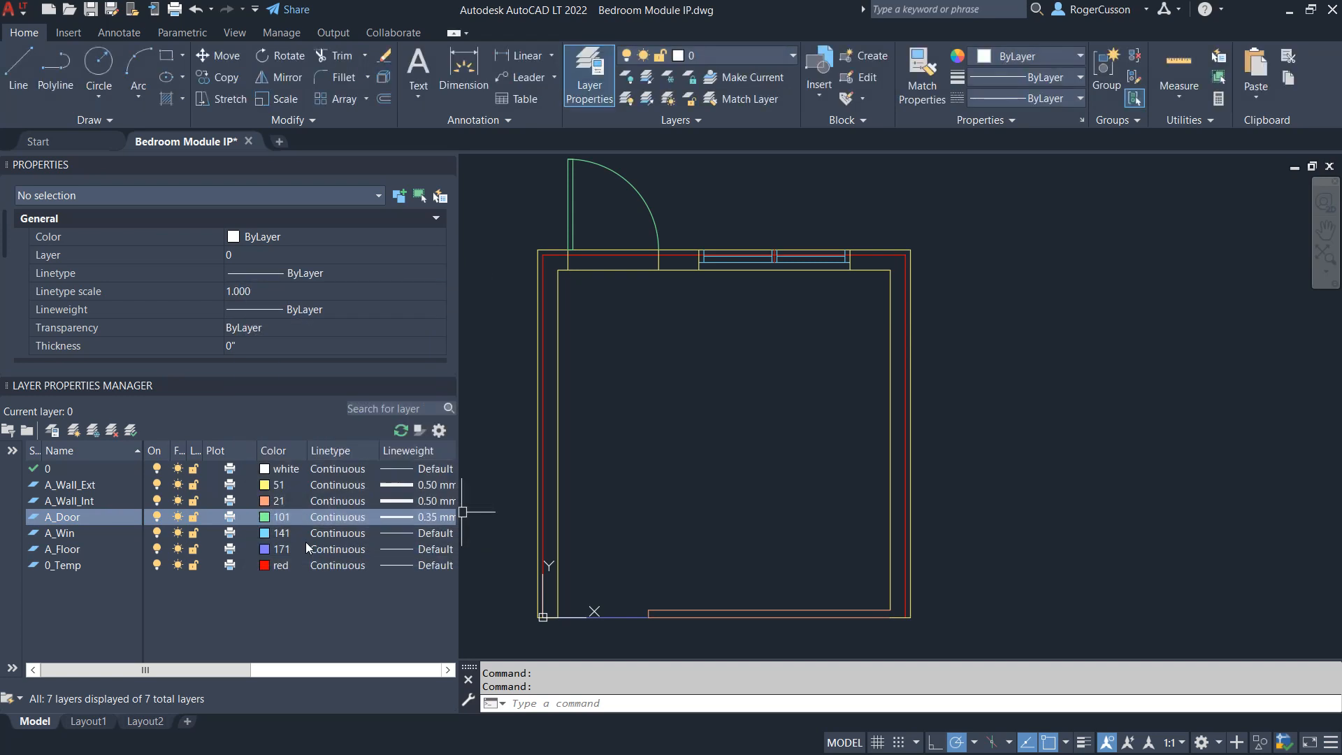
Step: Set the lineweight of layer A_Win to 0.35 mm
{"action": "left_click", "coordinate": [399, 531]}
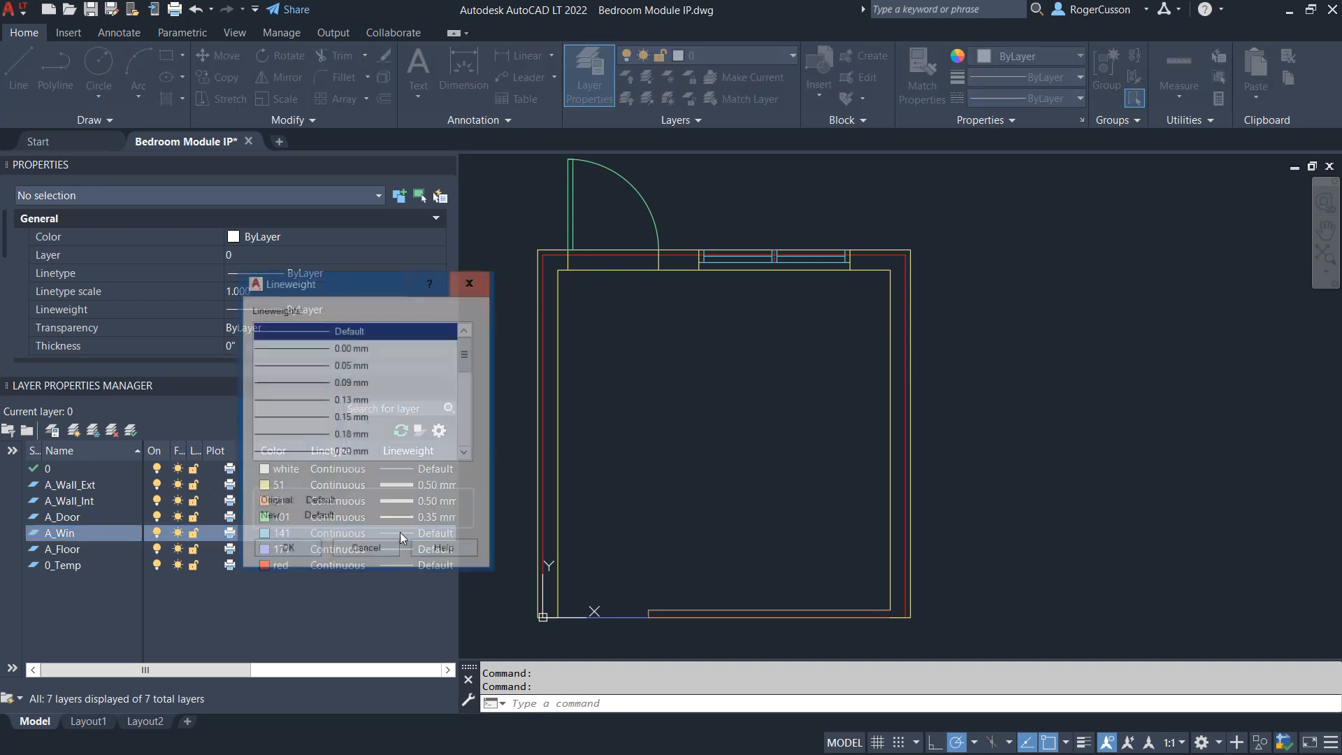
{"action": "scroll", "coordinate": [359, 417], "scroll_direction": "down", "scroll_amount": 2}
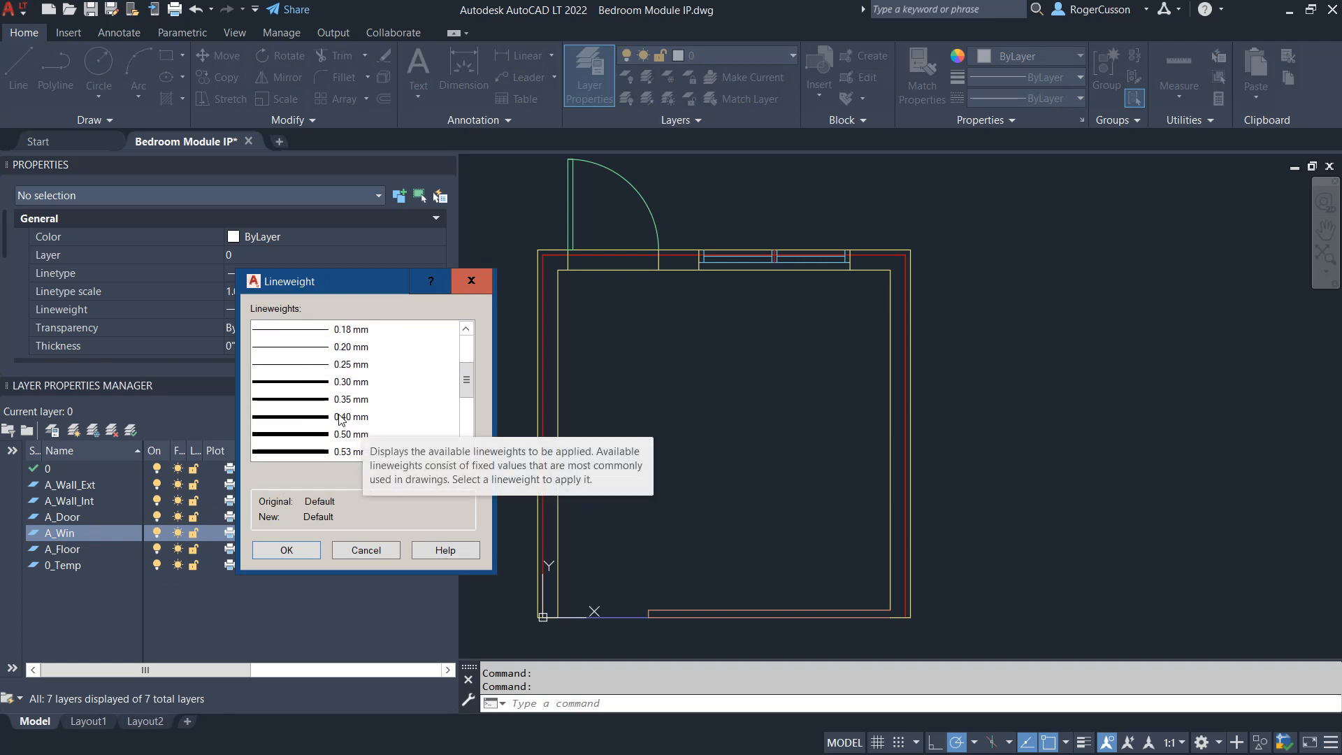
{"action": "left_click", "coordinate": [326, 402]}
{"action": "left_click", "coordinate": [299, 550]}
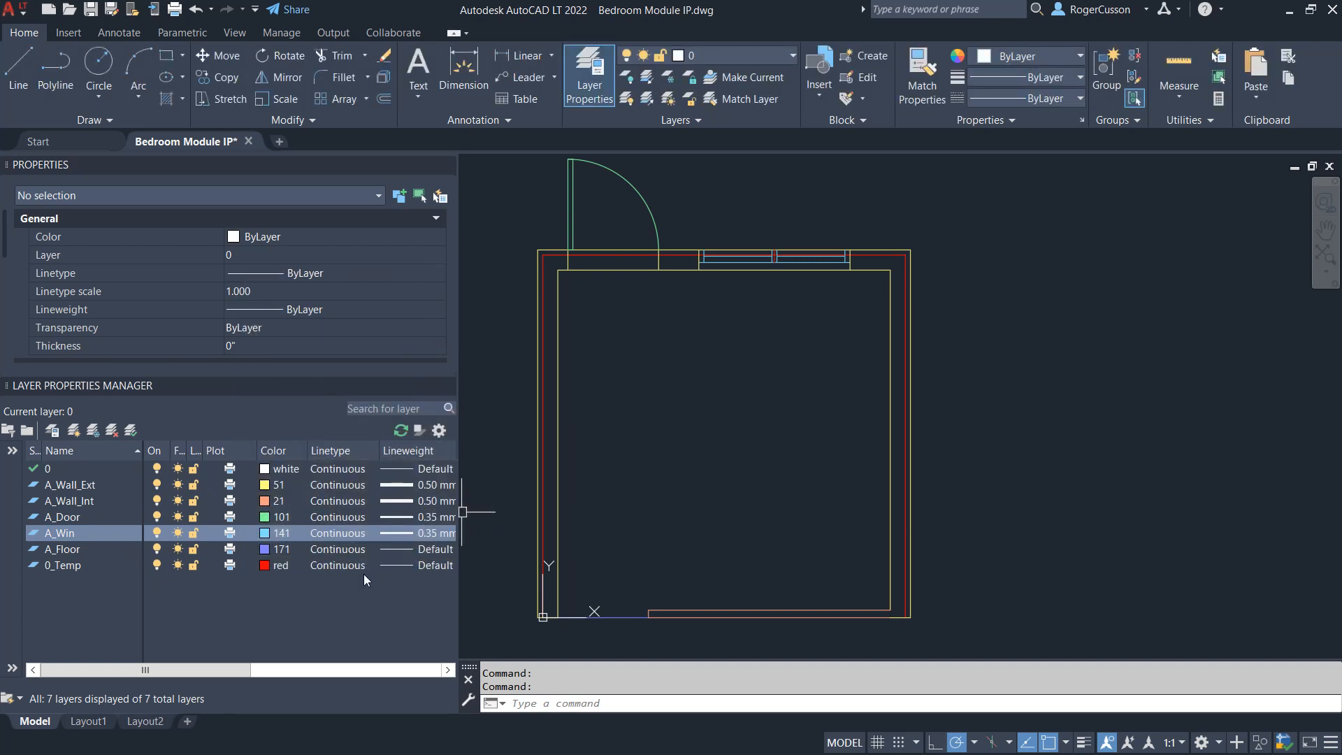
Step: Set the lineweight of layer A_Floor to 0.25 mm
{"action": "left_click", "coordinate": [391, 550]}
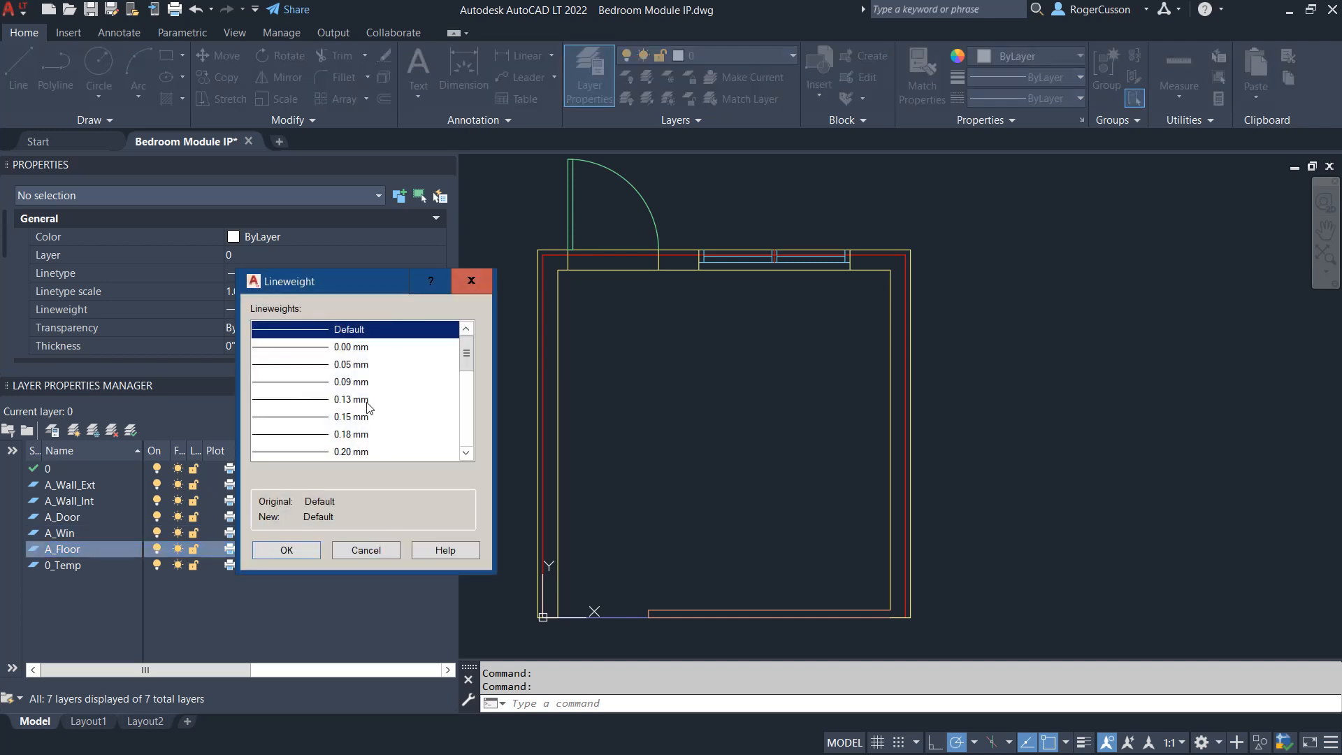
{"action": "scroll", "coordinate": [364, 407], "scroll_direction": "down", "scroll_amount": 1}
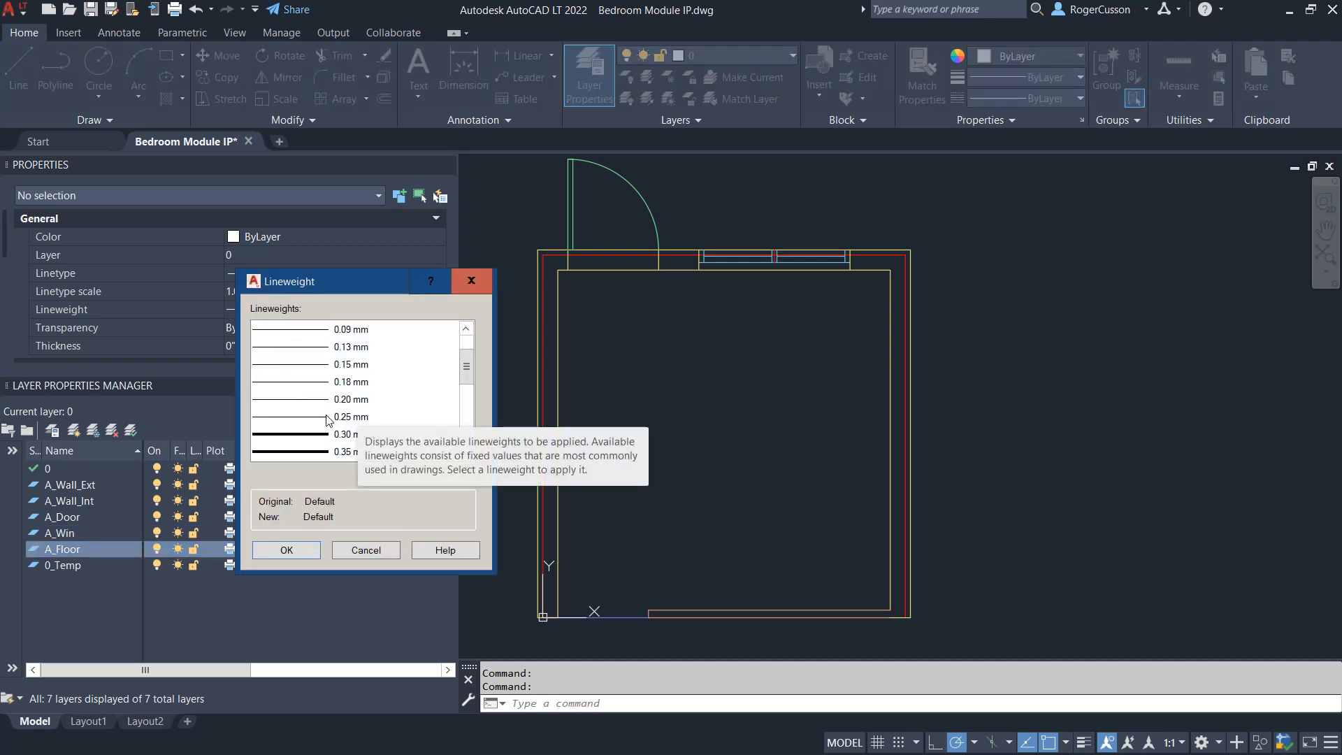
{"action": "left_click", "coordinate": [324, 418]}
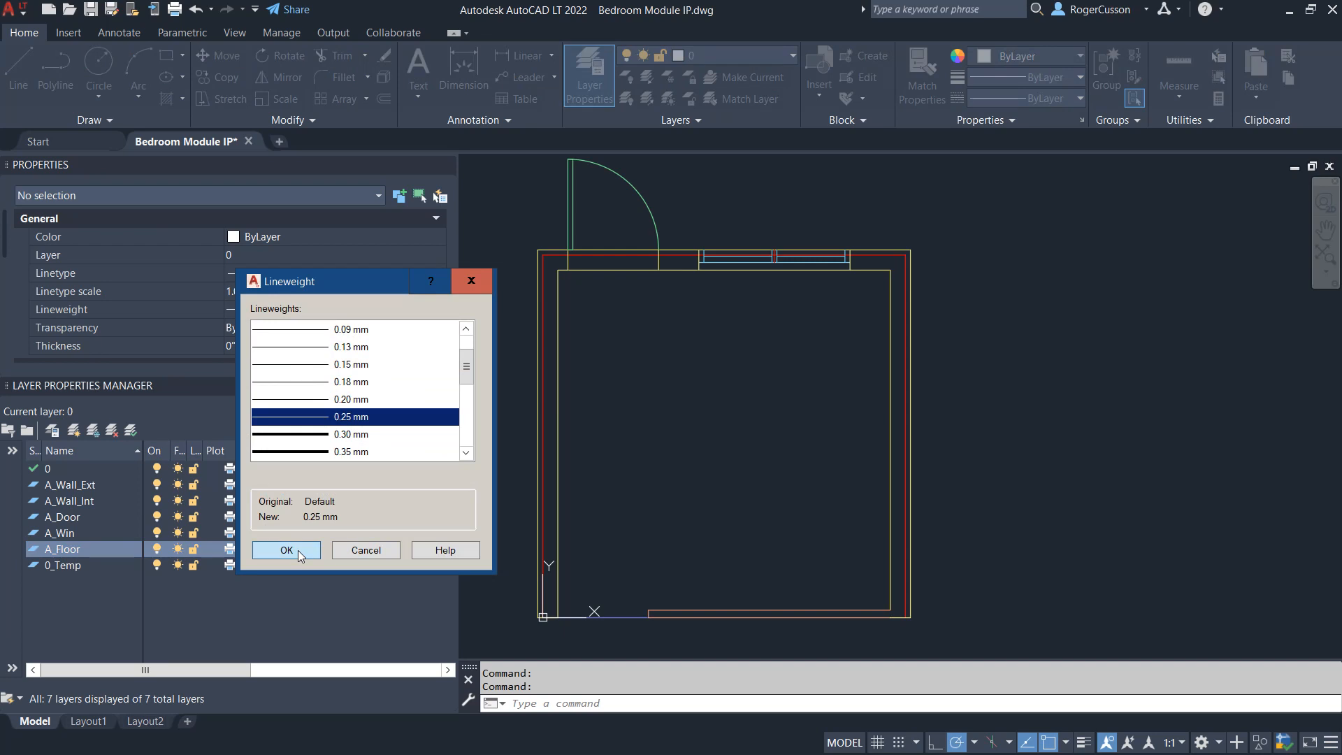
{"action": "left_click", "coordinate": [297, 550]}
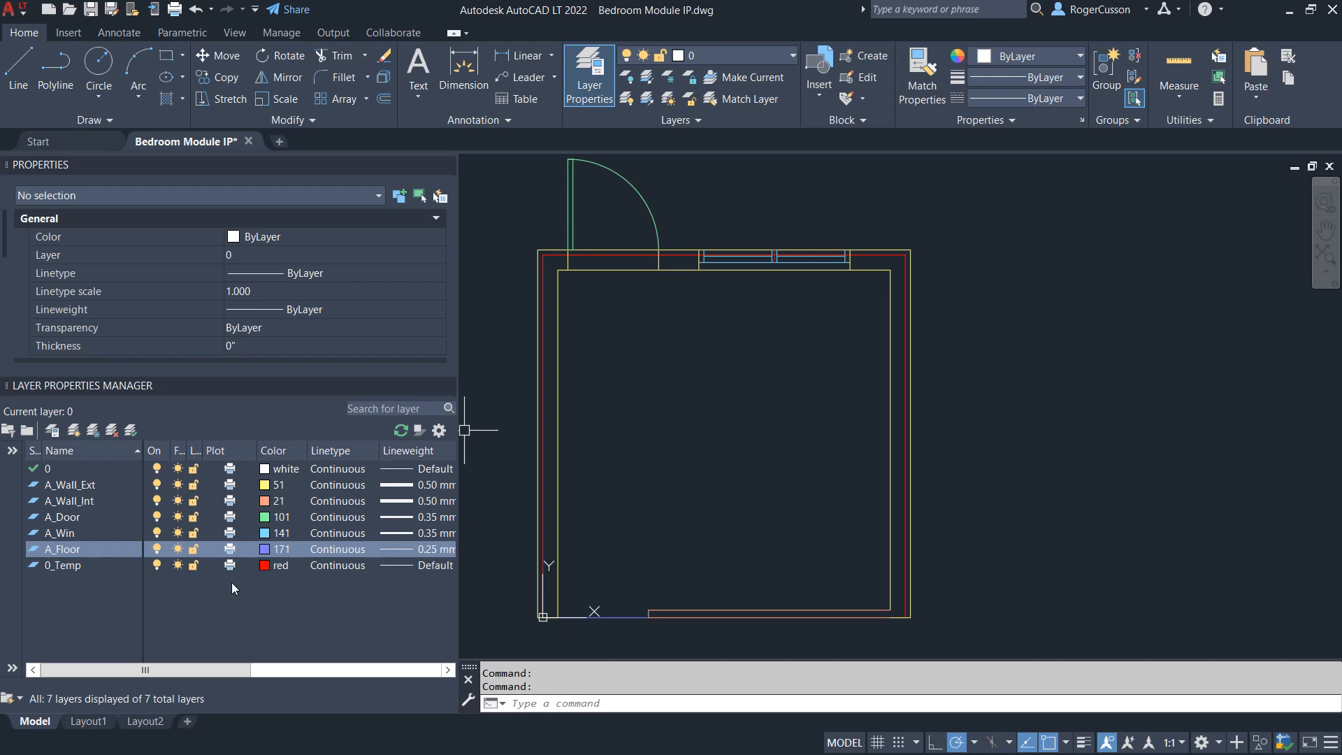
Step: Narrow the Plot column so the lineweight values fit, and turn off plotting for layers 0 and 0_Temp
{"action": "left_click_drag", "start_coordinate": [258, 457], "coordinate": [240, 462]}
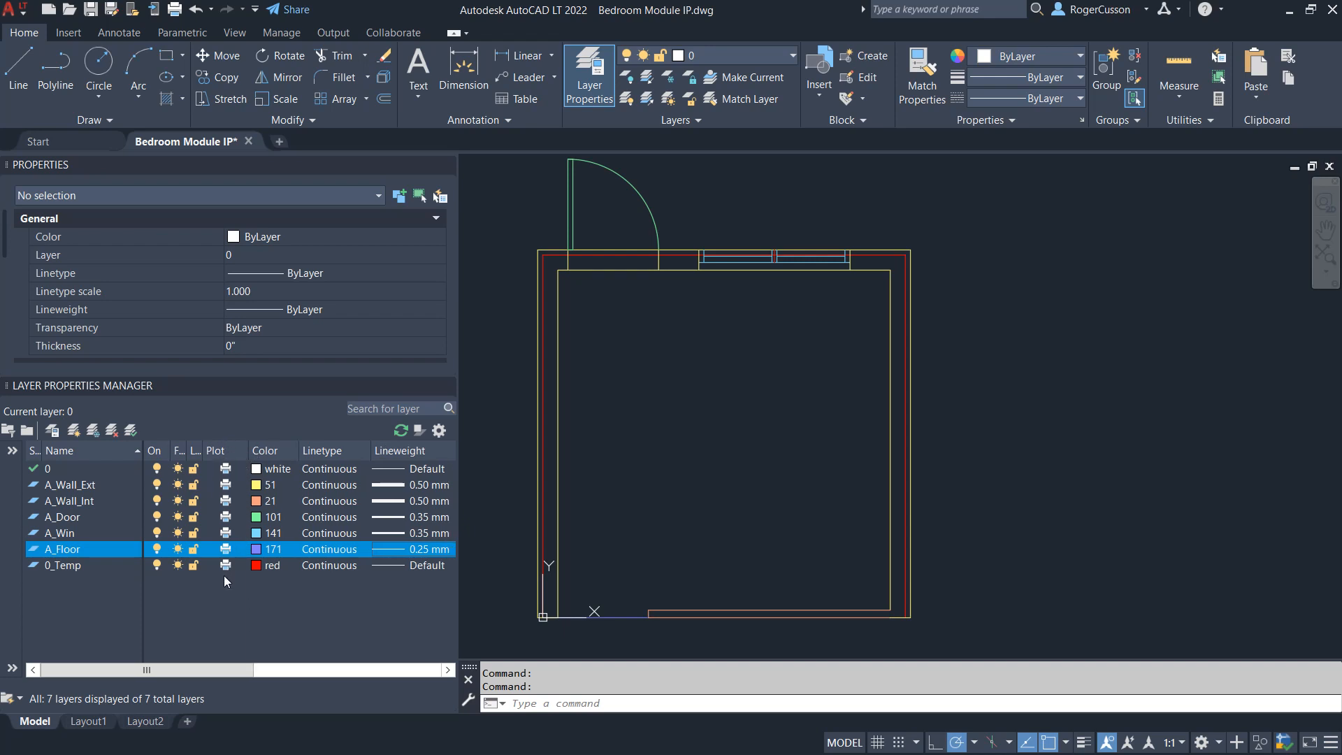
{"action": "left_click", "coordinate": [225, 470]}
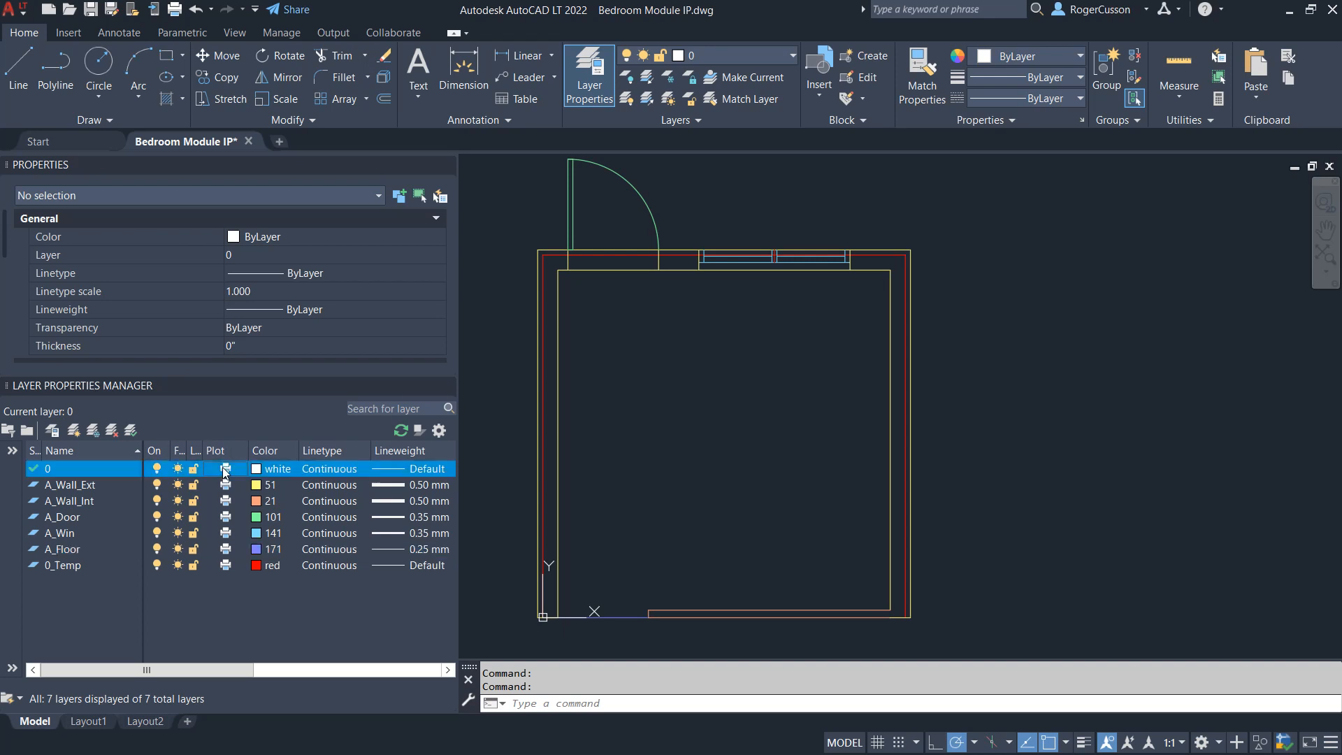
{"action": "left_click", "coordinate": [225, 566]}
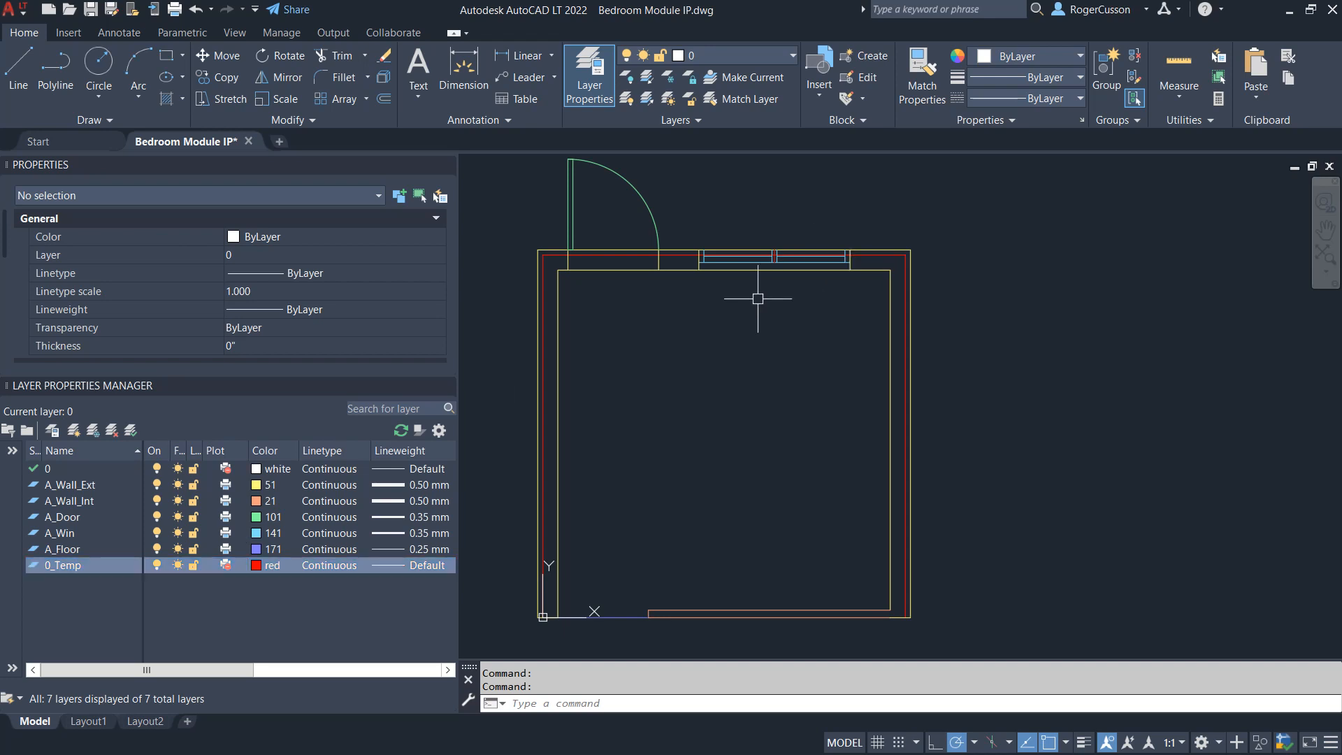
Step: Make 0_Temp the current layer
{"action": "scroll", "coordinate": [765, 265], "scroll_direction": "up", "scroll_amount": 2}
{"action": "mouse_move", "coordinate": [624, 250]}
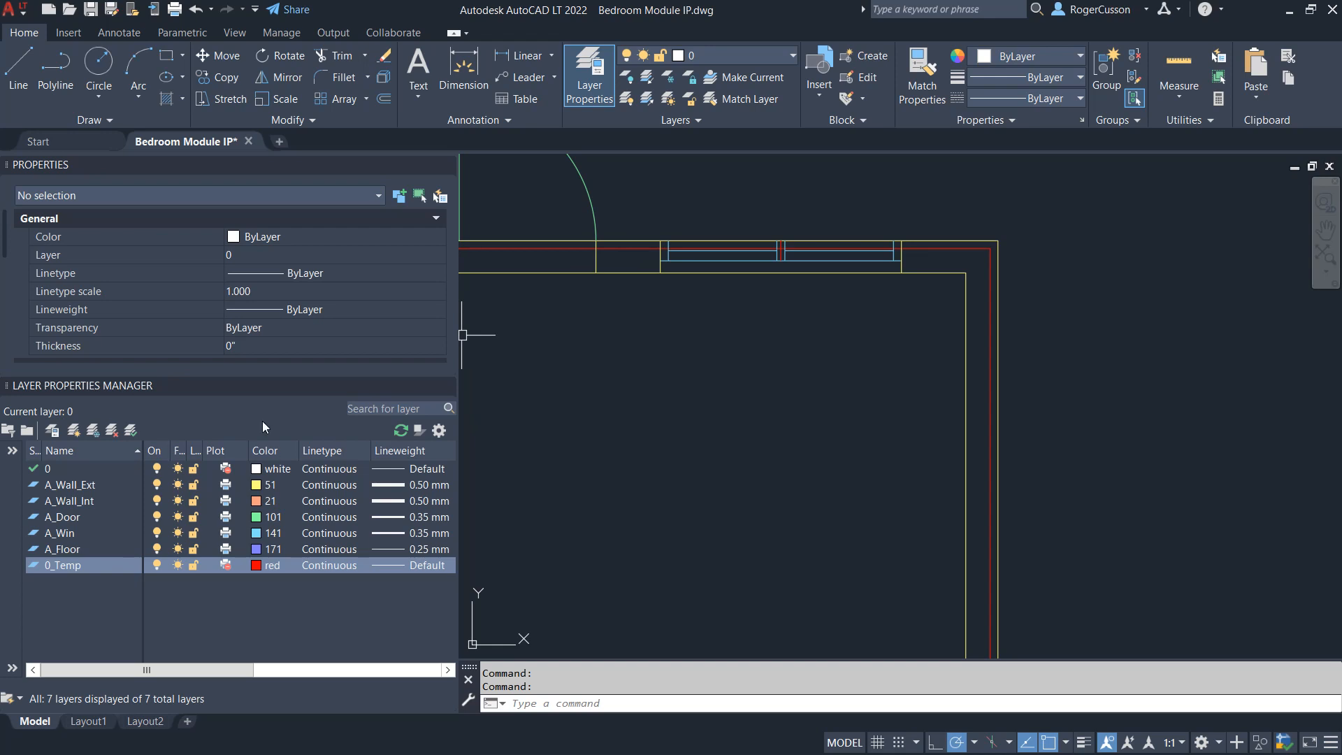
{"action": "double_click", "coordinate": [77, 564]}
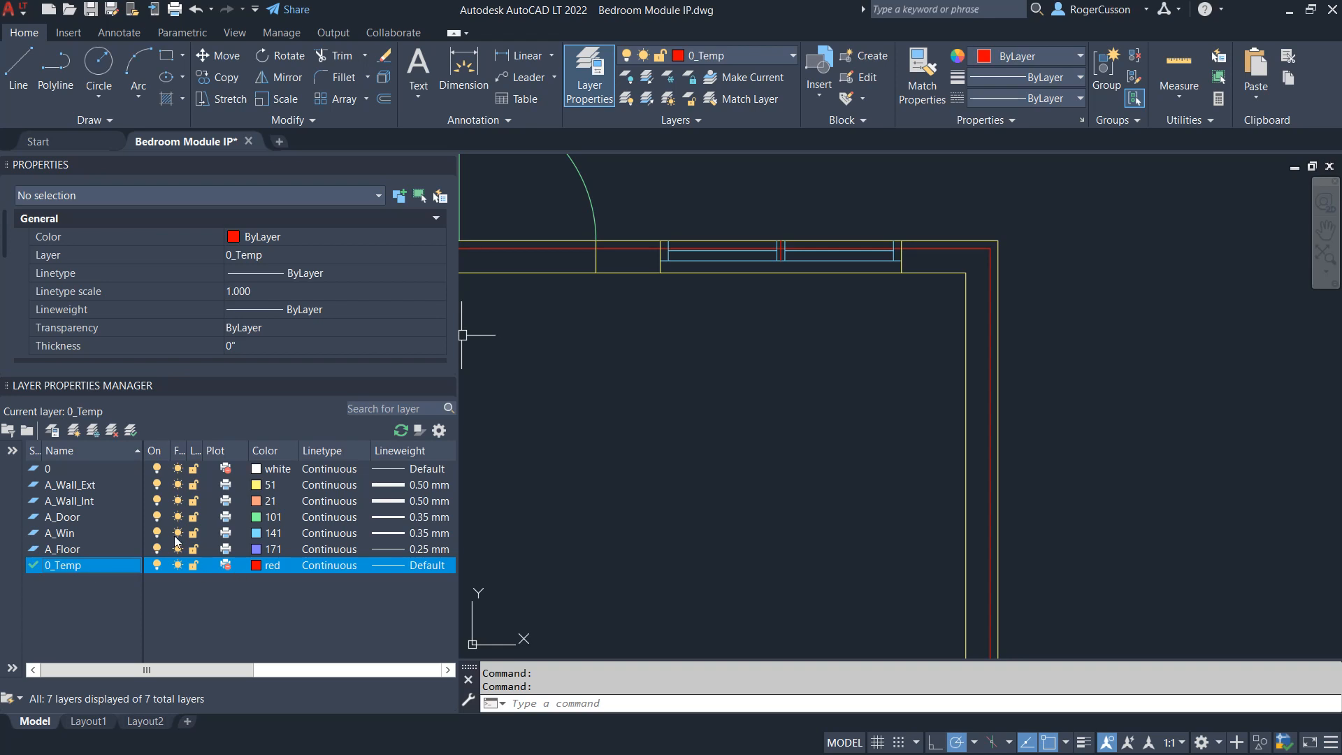
Step: Turn on the display of lineweights in the drawing with the whole bedroom plan in view
{"action": "scroll", "coordinate": [577, 453], "scroll_direction": "down", "scroll_amount": 2}
{"action": "scroll", "coordinate": [577, 453], "scroll_direction": "up", "scroll_amount": 2}
{"action": "middle_click_drag", "start_coordinate": [577, 452], "coordinate": [667, 574]}
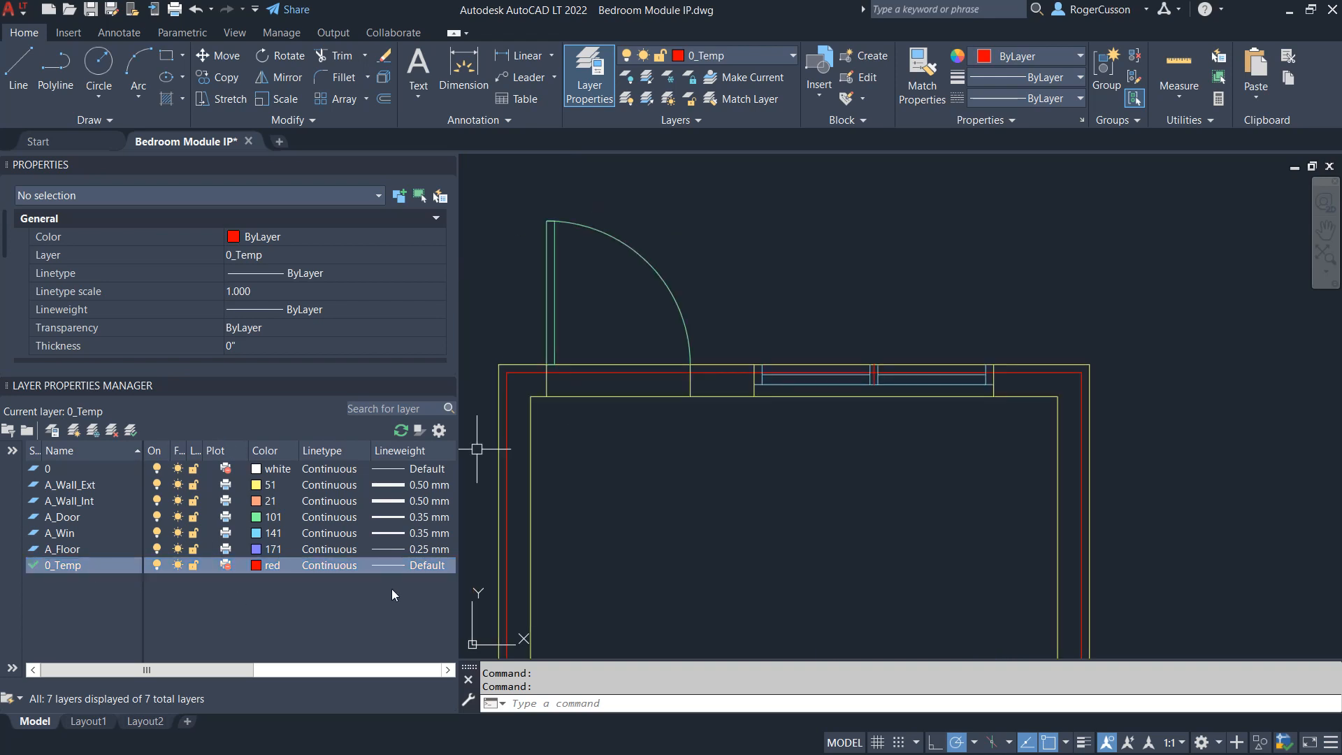
{"action": "scroll", "coordinate": [685, 545], "scroll_direction": "down", "scroll_amount": 2}
{"action": "mouse_move", "coordinate": [689, 453]}
{"action": "middle_mouse_down"}
{"action": "mouse_move", "coordinate": [721, 387]}
{"action": "mouse_move", "coordinate": [719, 347]}
{"action": "mouse_move", "coordinate": [706, 372]}
{"action": "middle_mouse_up"}
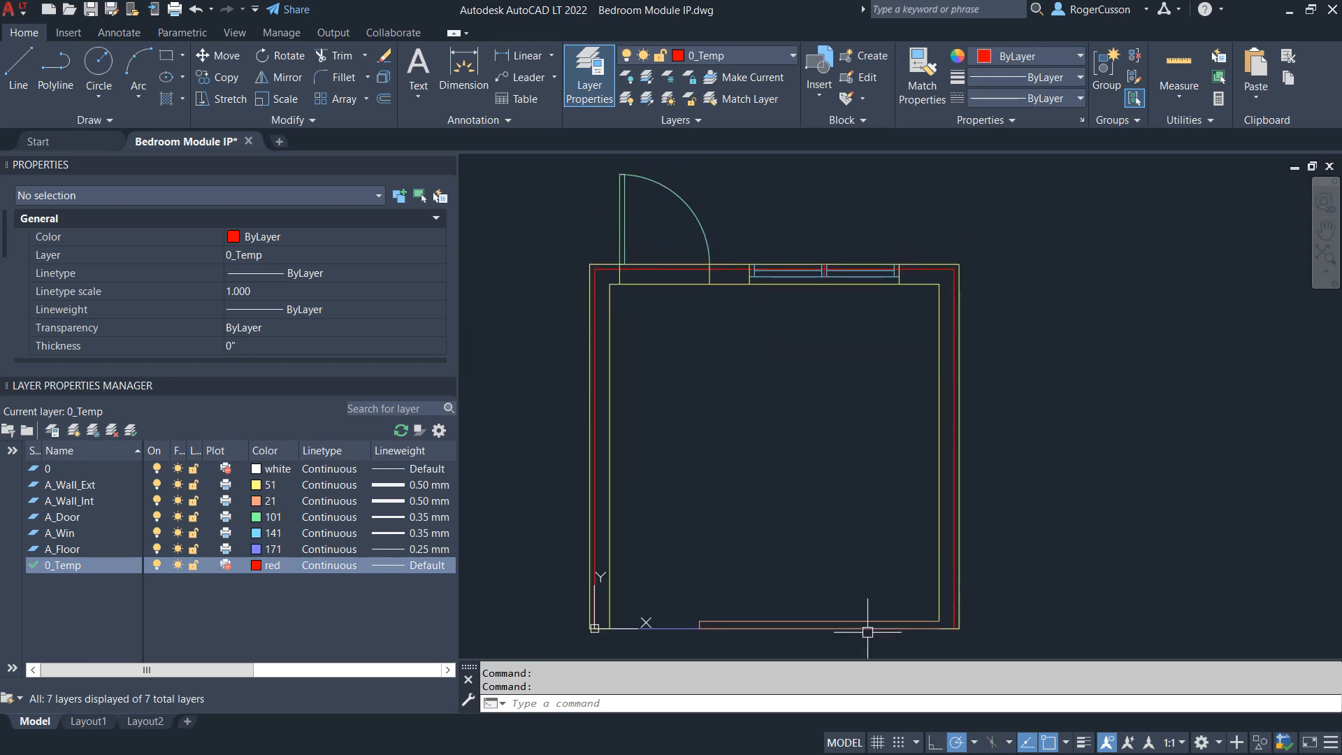
{"action": "left_click", "coordinate": [1084, 742]}
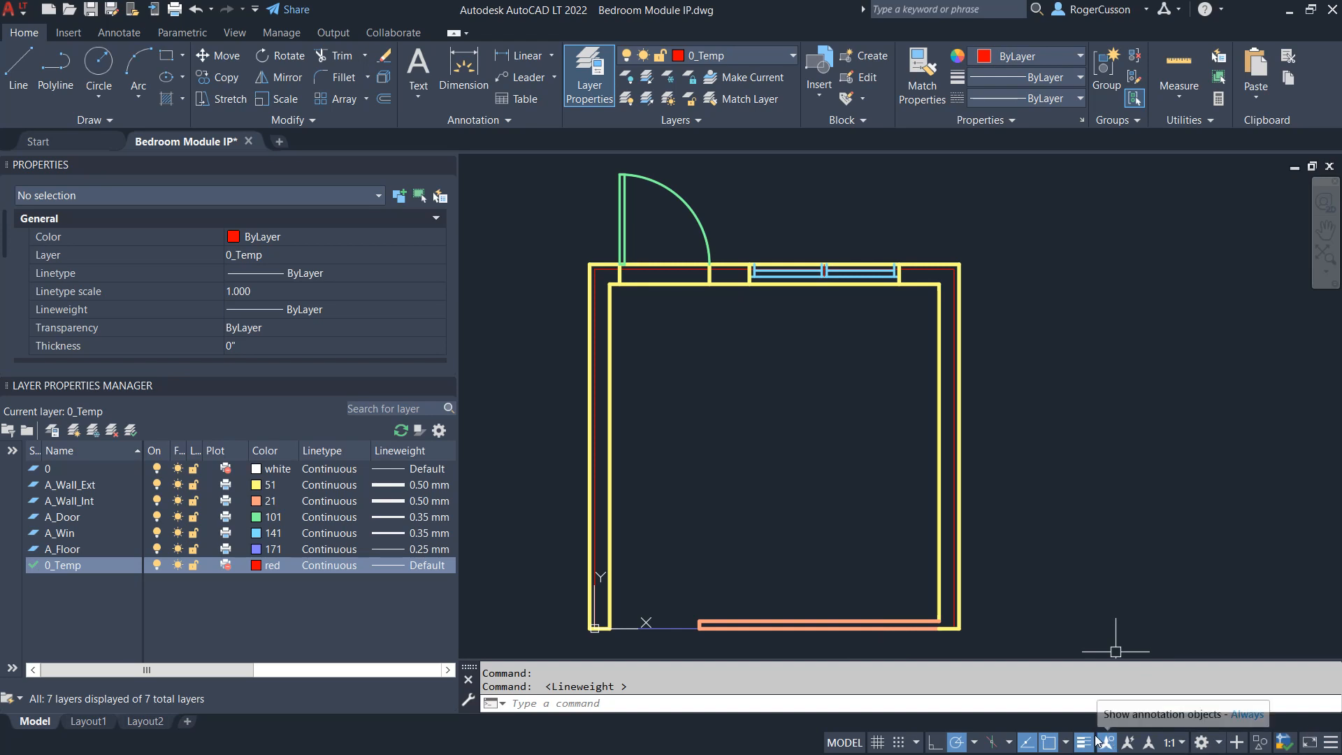
Step: Remove the LineWeight toggle from the status bar and add it back
{"action": "left_click", "coordinate": [1330, 745]}
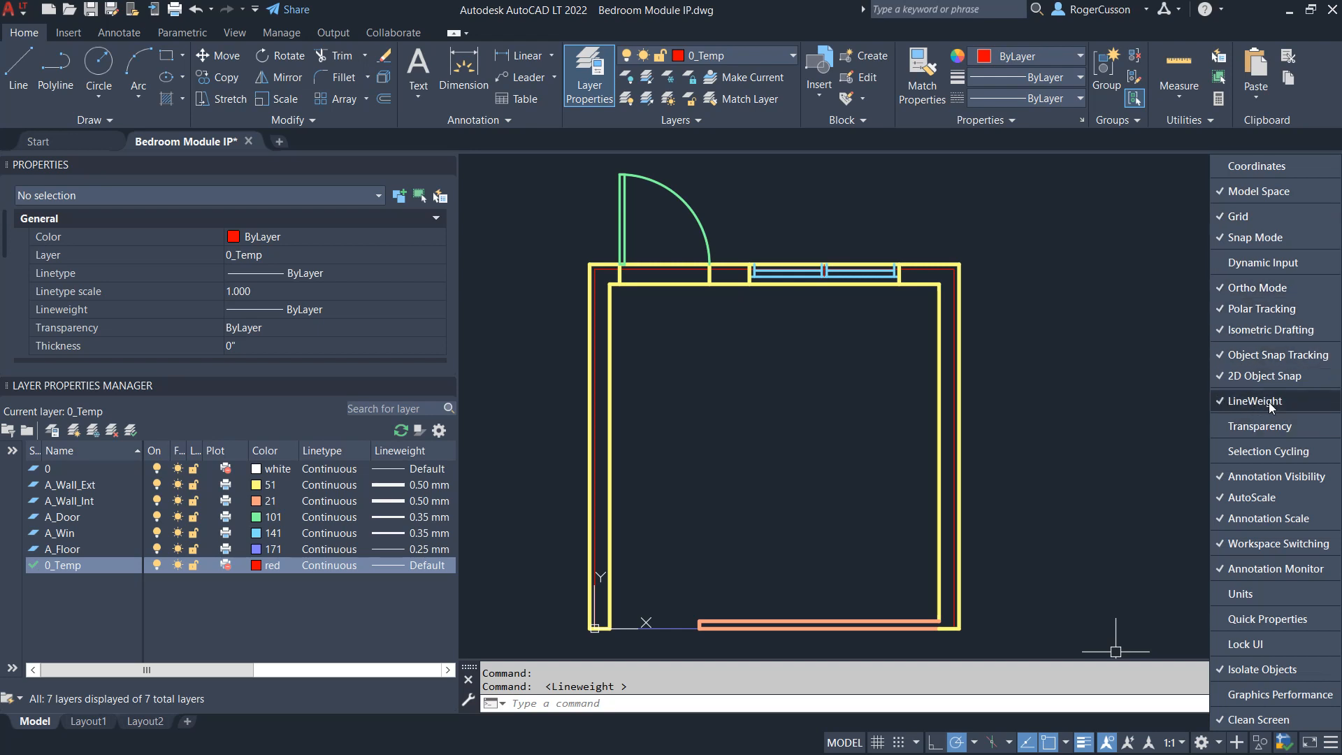
{"action": "left_click", "coordinate": [1238, 400]}
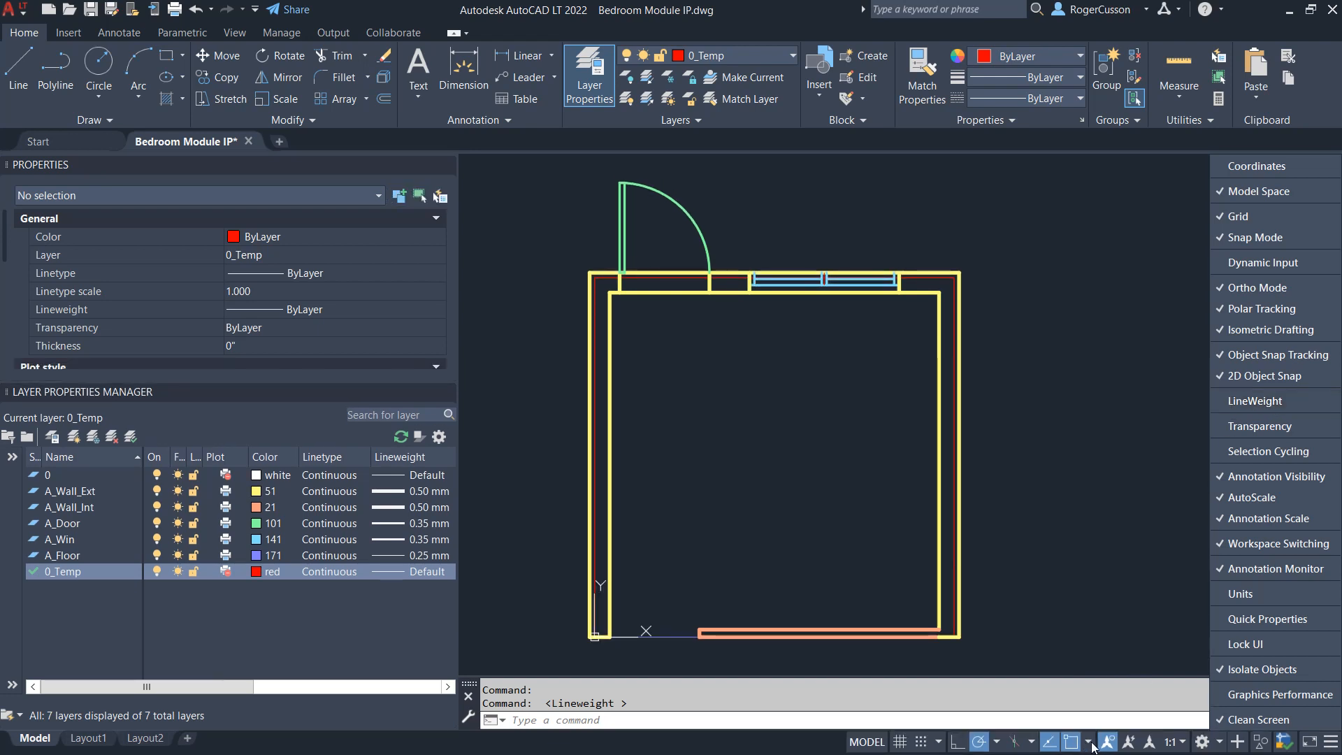
{"action": "left_click", "coordinate": [1246, 402]}
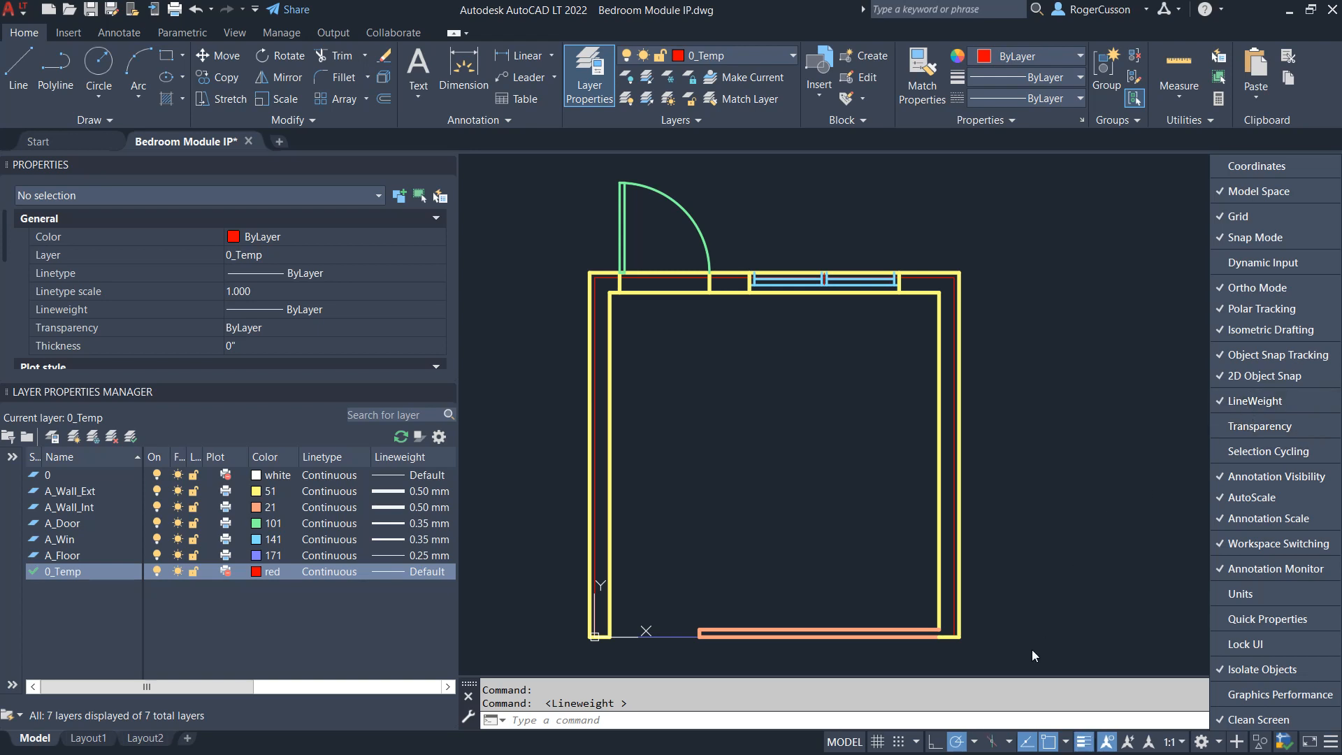
{"action": "left_click", "coordinate": [1091, 486]}
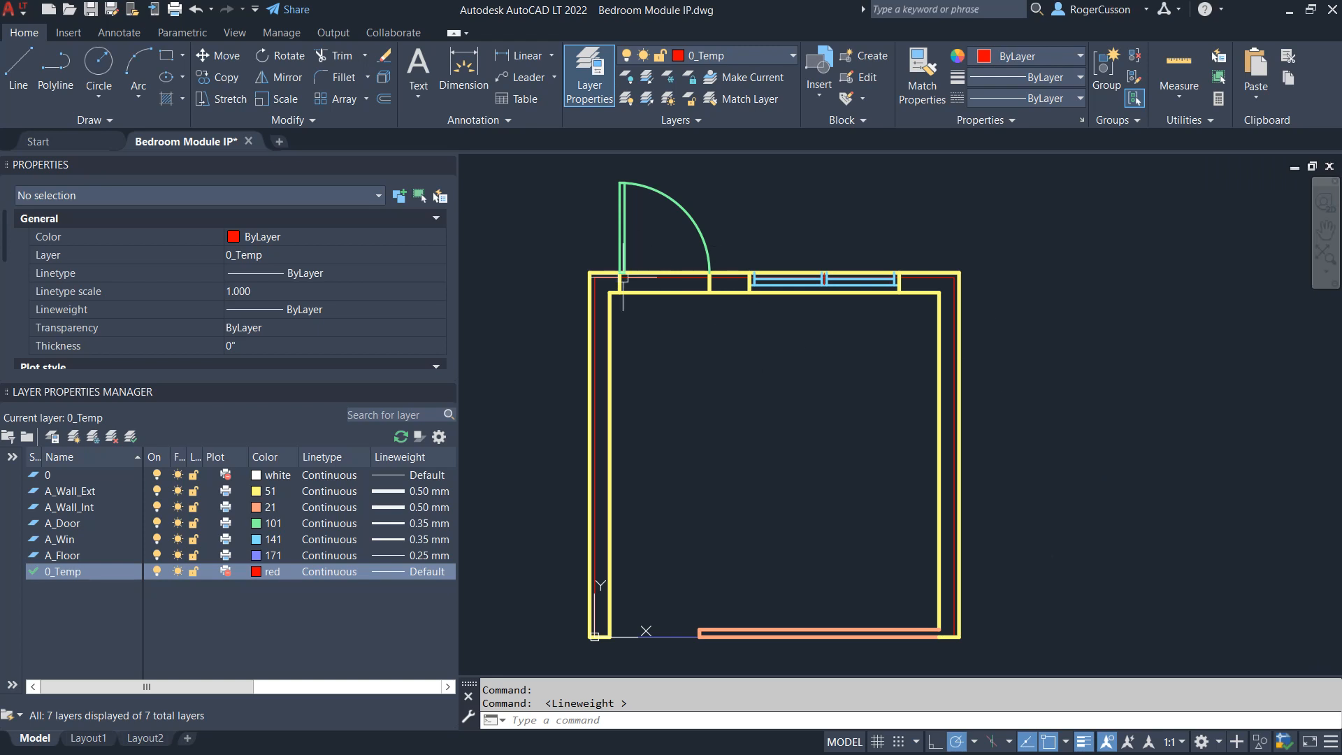
Step: Shorten the upper exterior wall's inner line by stretching its left endpoint to the lower end of the window opening's right end line
{"action": "scroll", "coordinate": [616, 277], "scroll_direction": "up", "scroll_amount": 3}
{"action": "scroll", "coordinate": [970, 327], "scroll_direction": "down", "scroll_amount": 2}
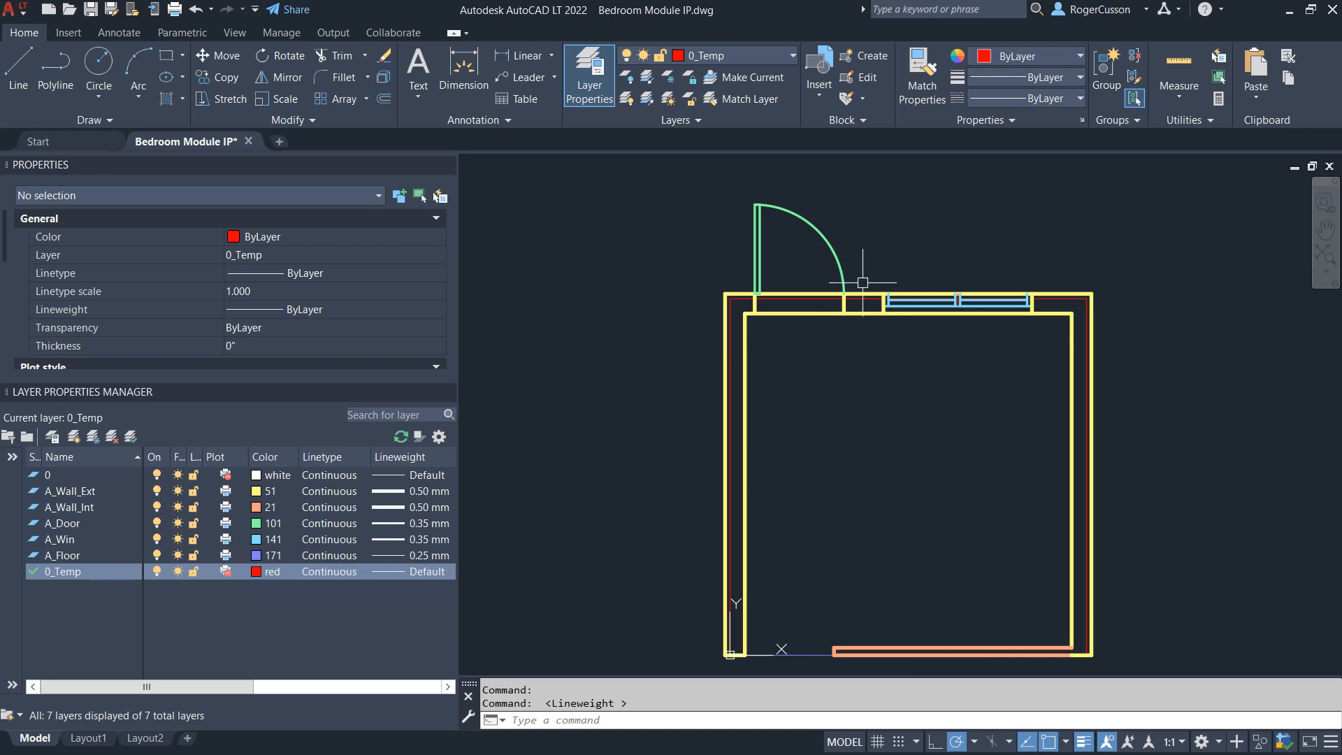
{"action": "scroll", "coordinate": [863, 282], "scroll_direction": "up", "scroll_amount": 2}
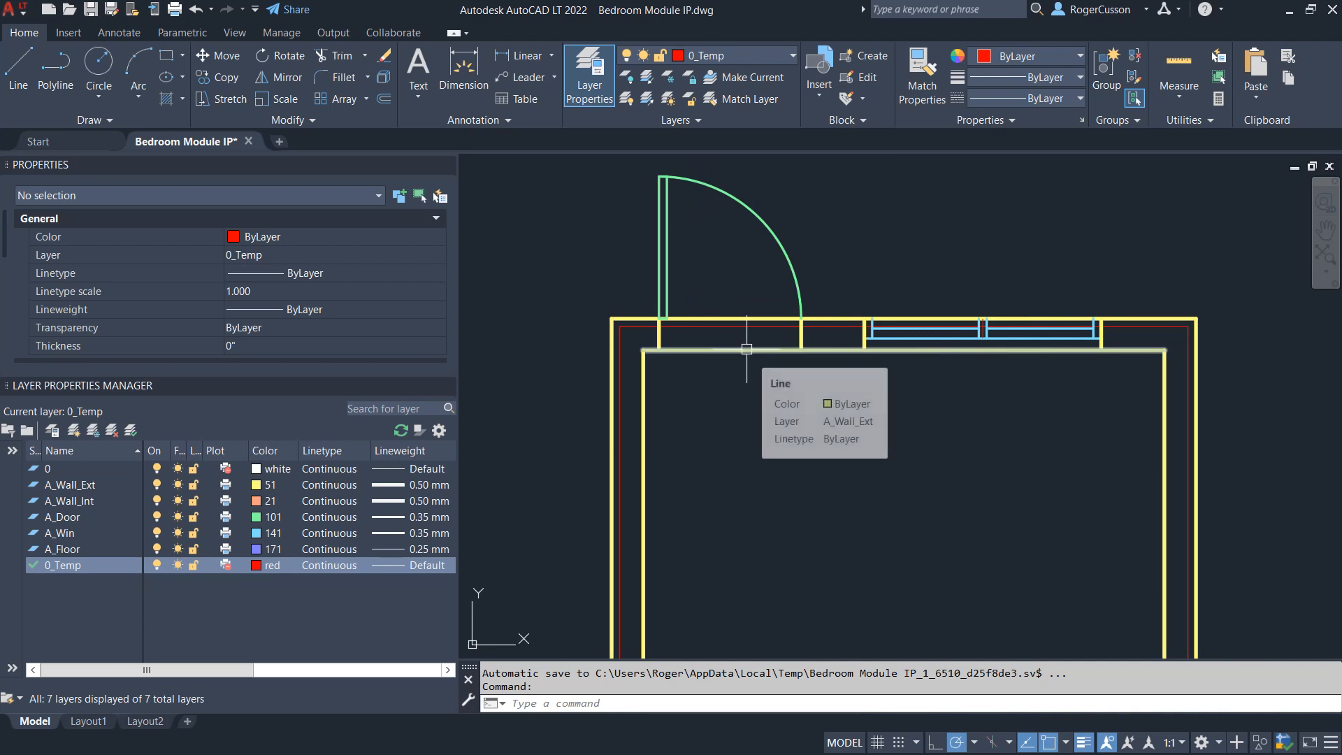
{"action": "left_click", "coordinate": [746, 348]}
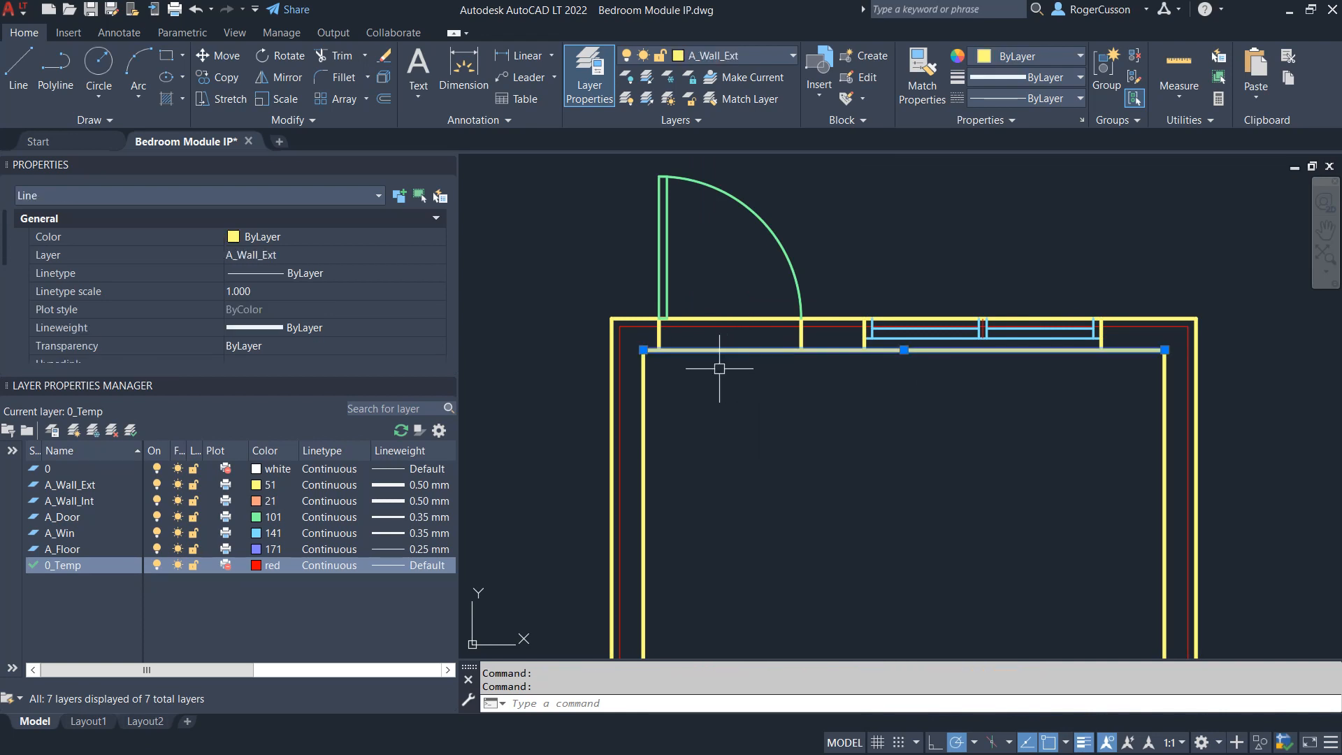
{"action": "left_click", "coordinate": [642, 349]}
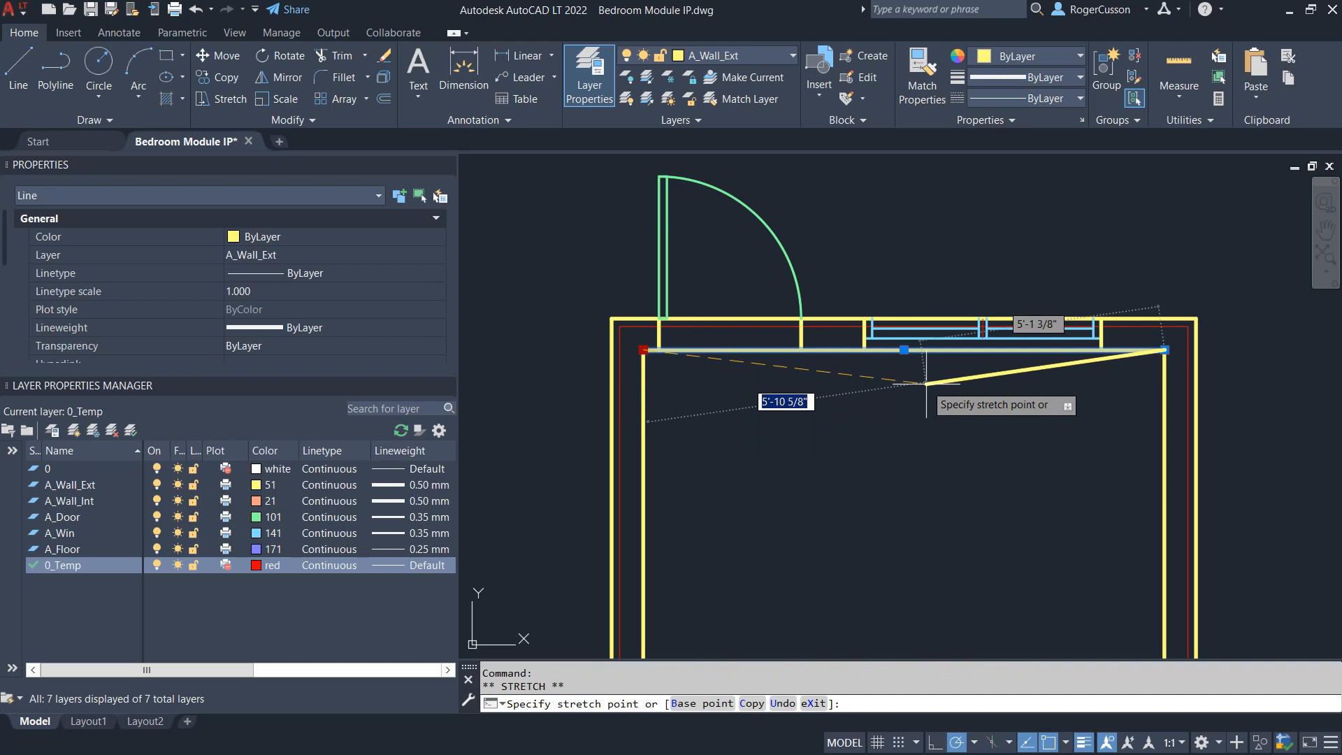
{"action": "left_click", "coordinate": [1101, 350]}
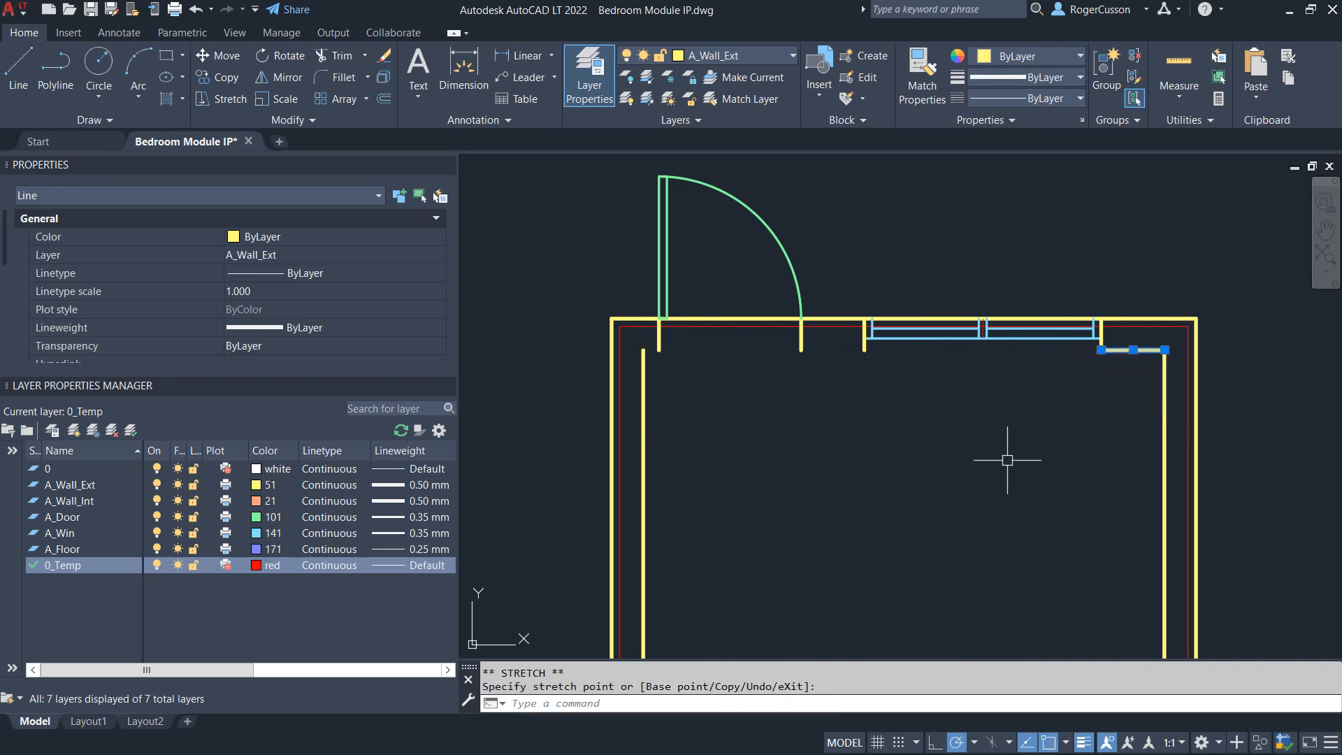
{"action": "key", "text": "Escape"}
Step: Draw connected inner wall lines from the window opening's right end line across the window and door openings to the upper-left inner wall corner
{"action": "scroll", "coordinate": [1000, 369], "scroll_direction": "up", "scroll_amount": 2}
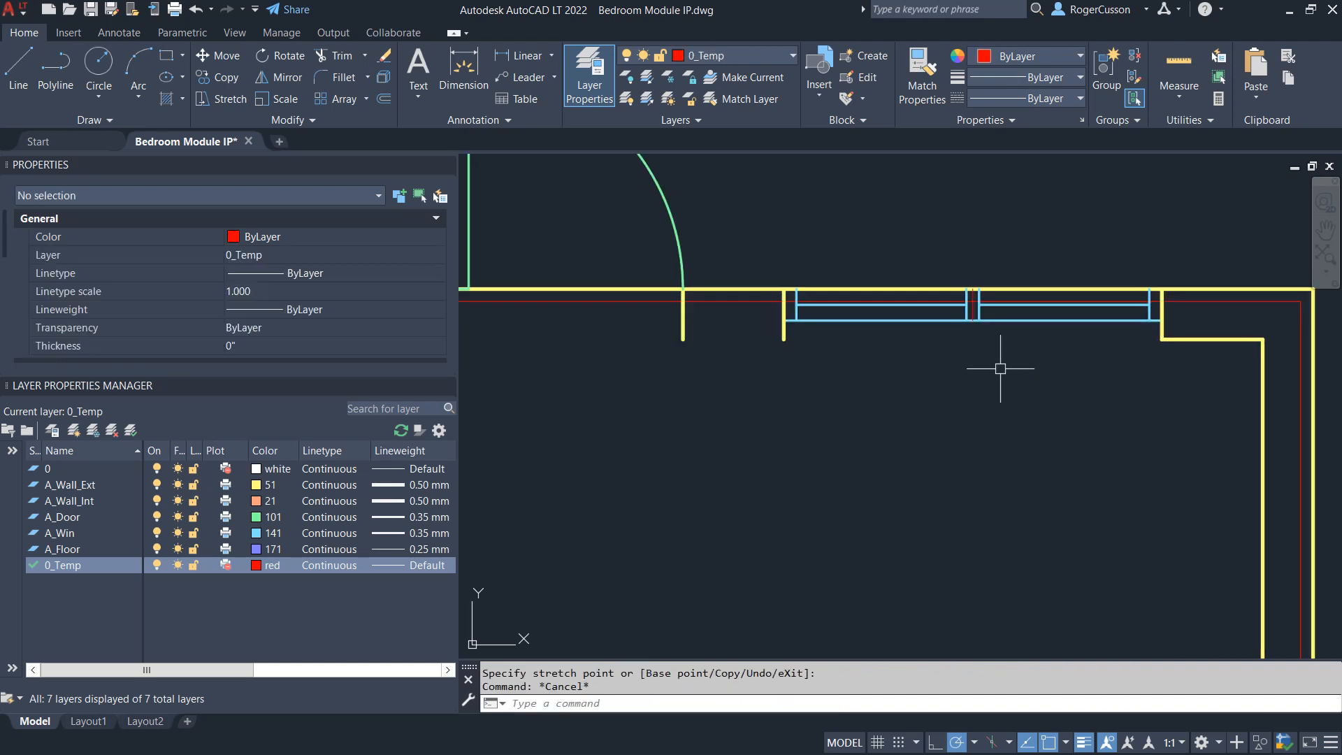
{"action": "type", "text": "L"}
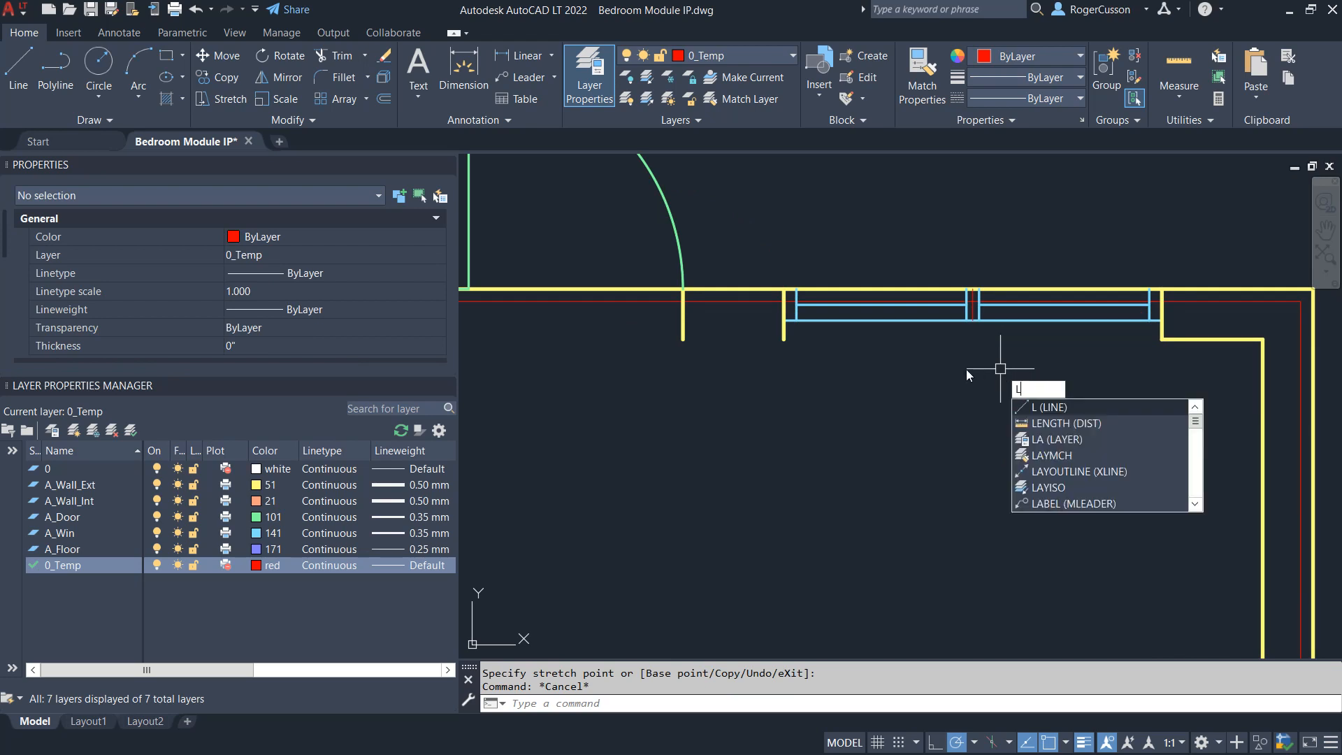
{"action": "key", "text": "Escape"}
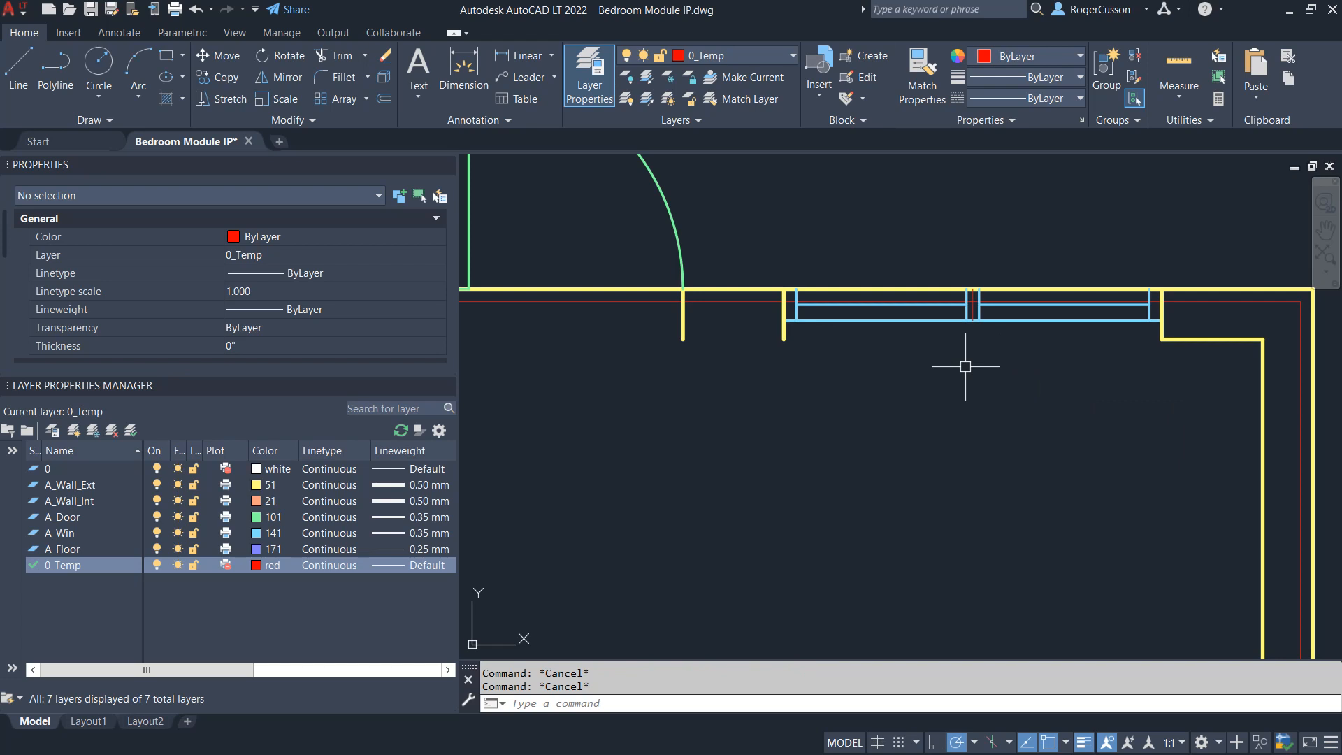
{"action": "type", "text": "L"}
{"action": "key", "text": "Return"}
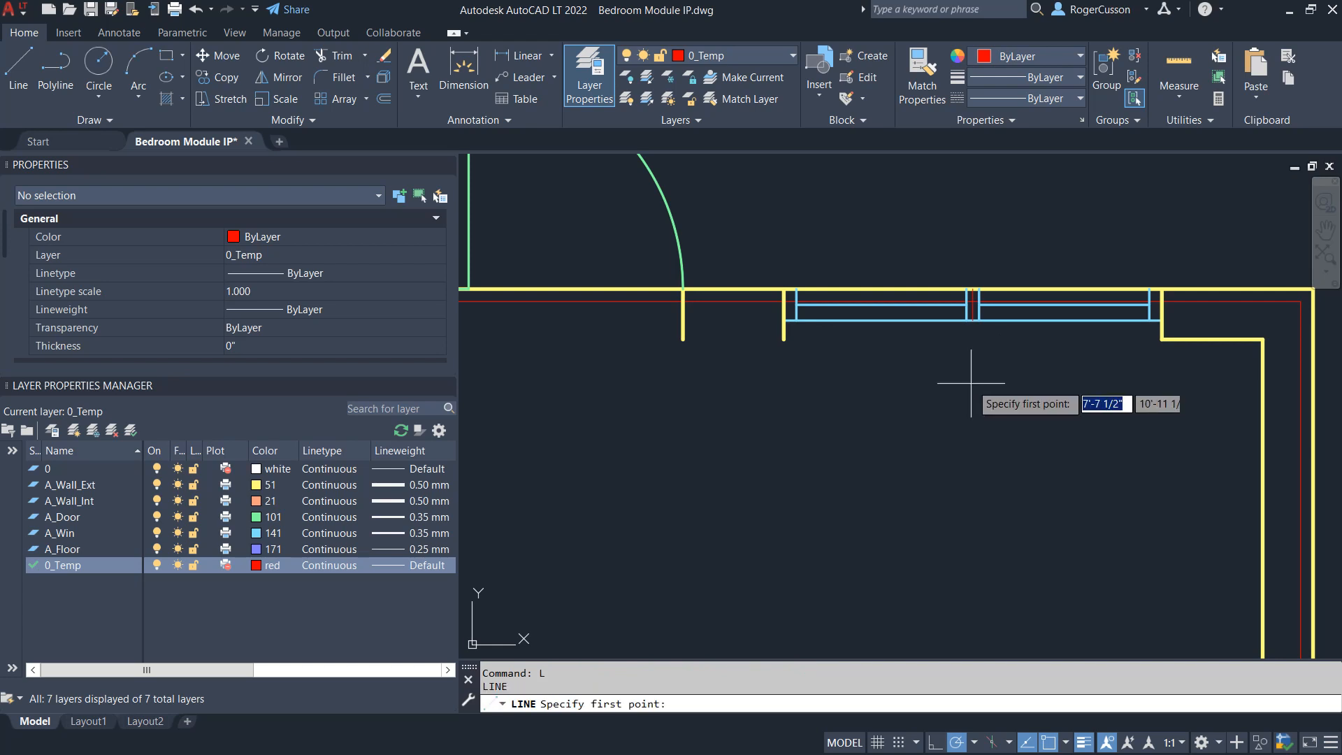
{"action": "left_click", "coordinate": [1161, 339]}
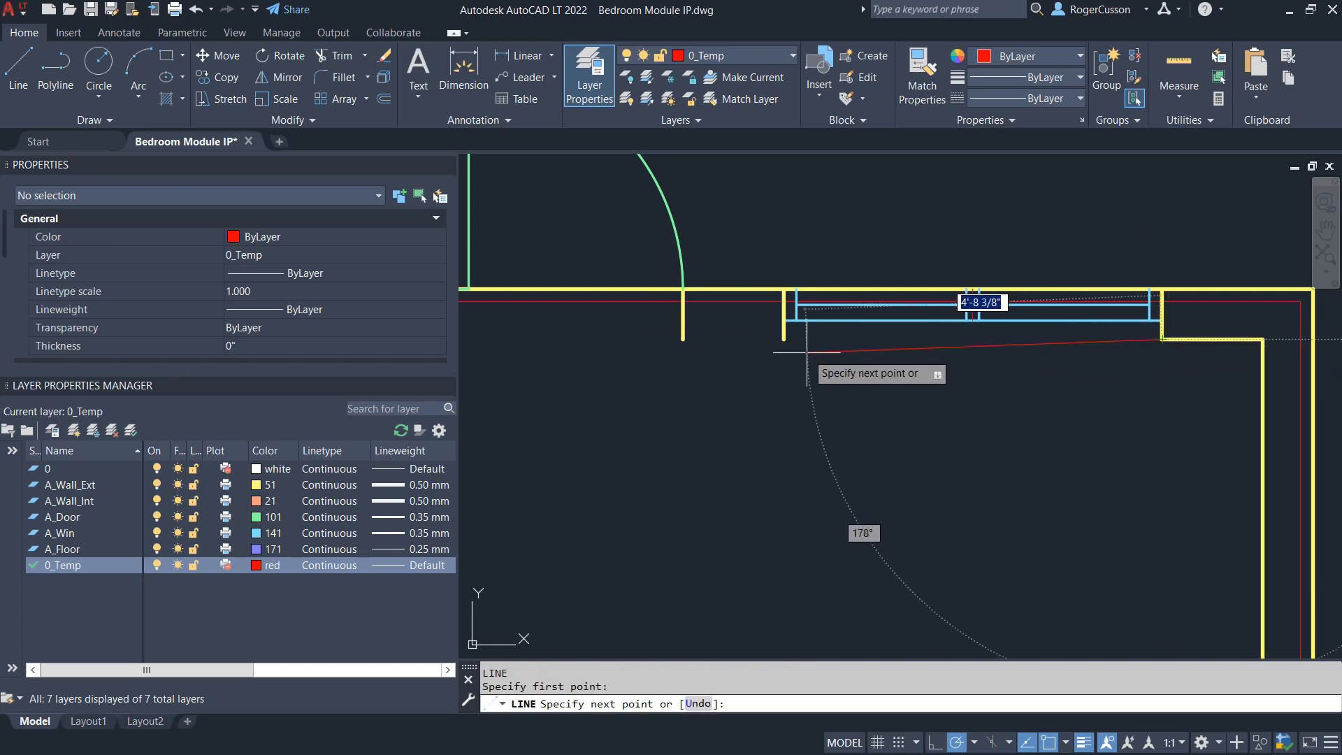
{"action": "left_click", "coordinate": [683, 341]}
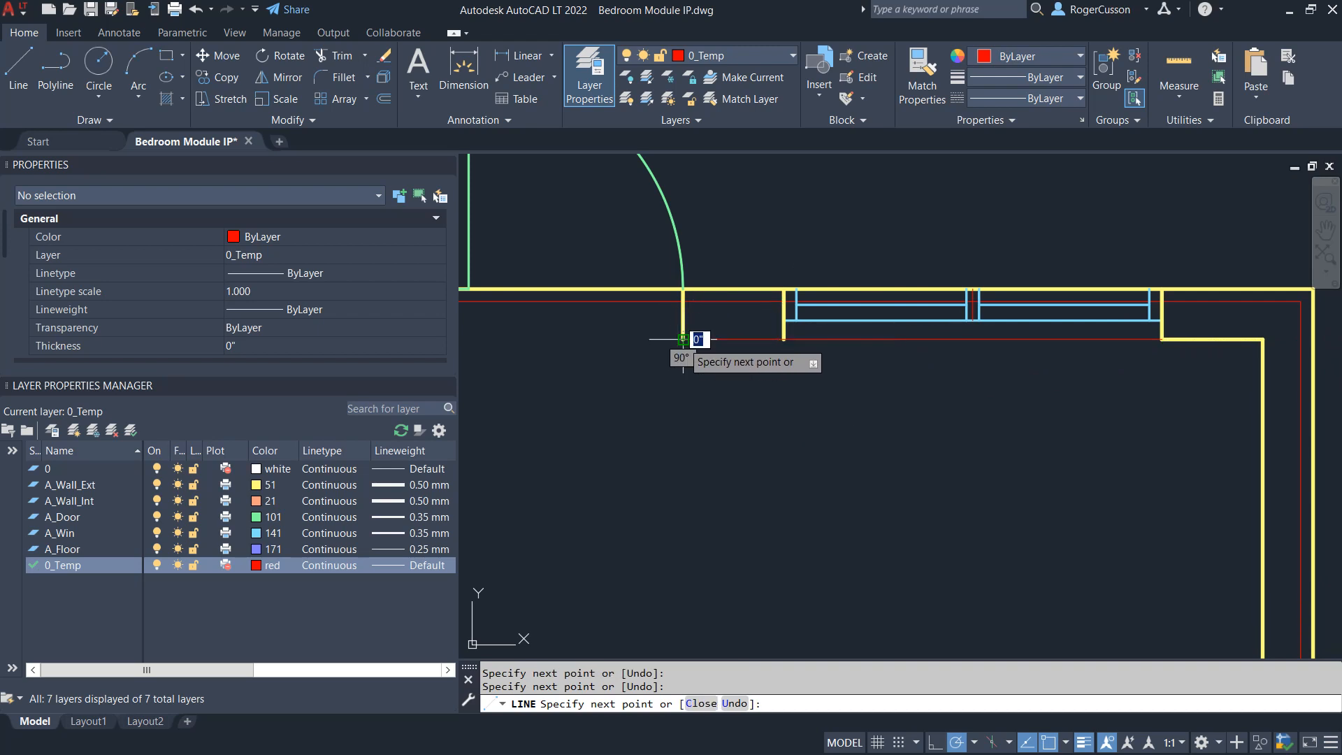
{"action": "middle_click_drag", "start_coordinate": [612, 357], "coordinate": [714, 386]}
{"action": "left_click", "coordinate": [557, 360]}
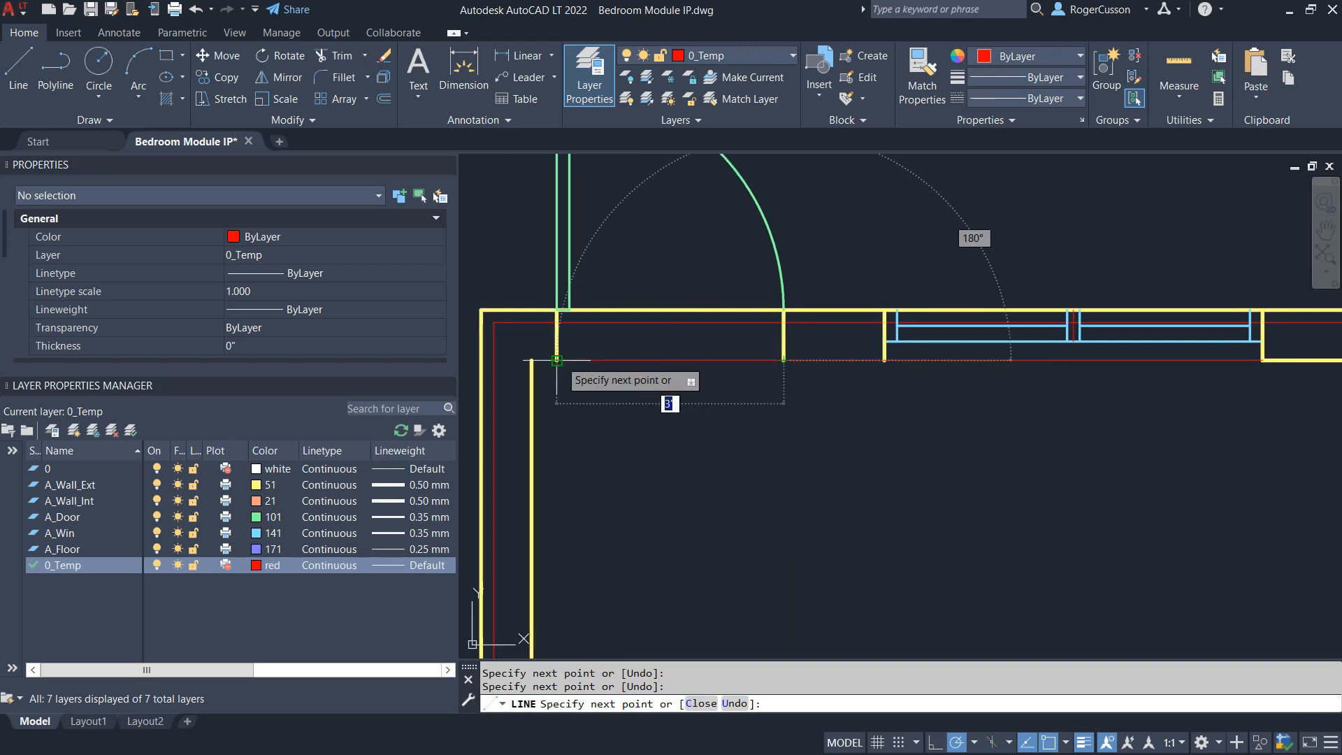
{"action": "left_click", "coordinate": [532, 361]}
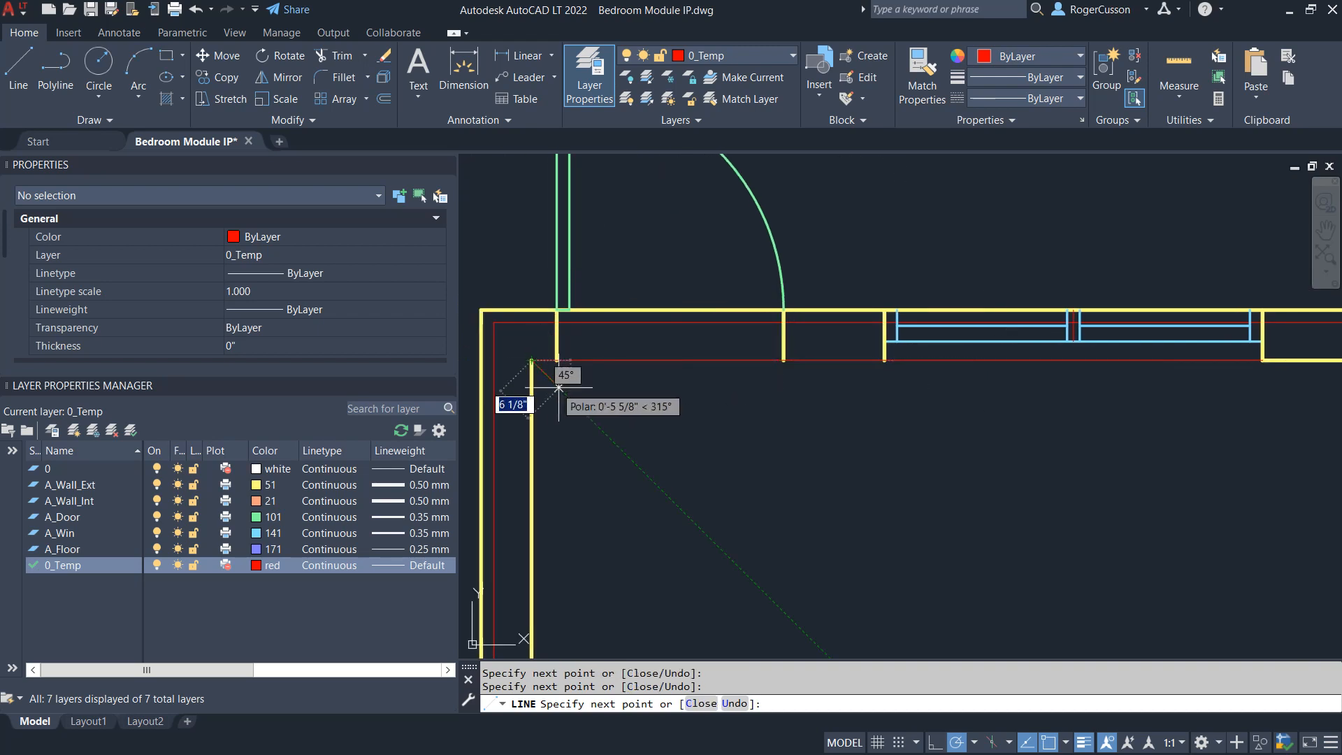
{"action": "key", "text": "Escape"}
Step: Erase the new inner line segment that spans the door opening
{"action": "left_click", "coordinate": [611, 361]}
{"action": "type", "text": "e"}
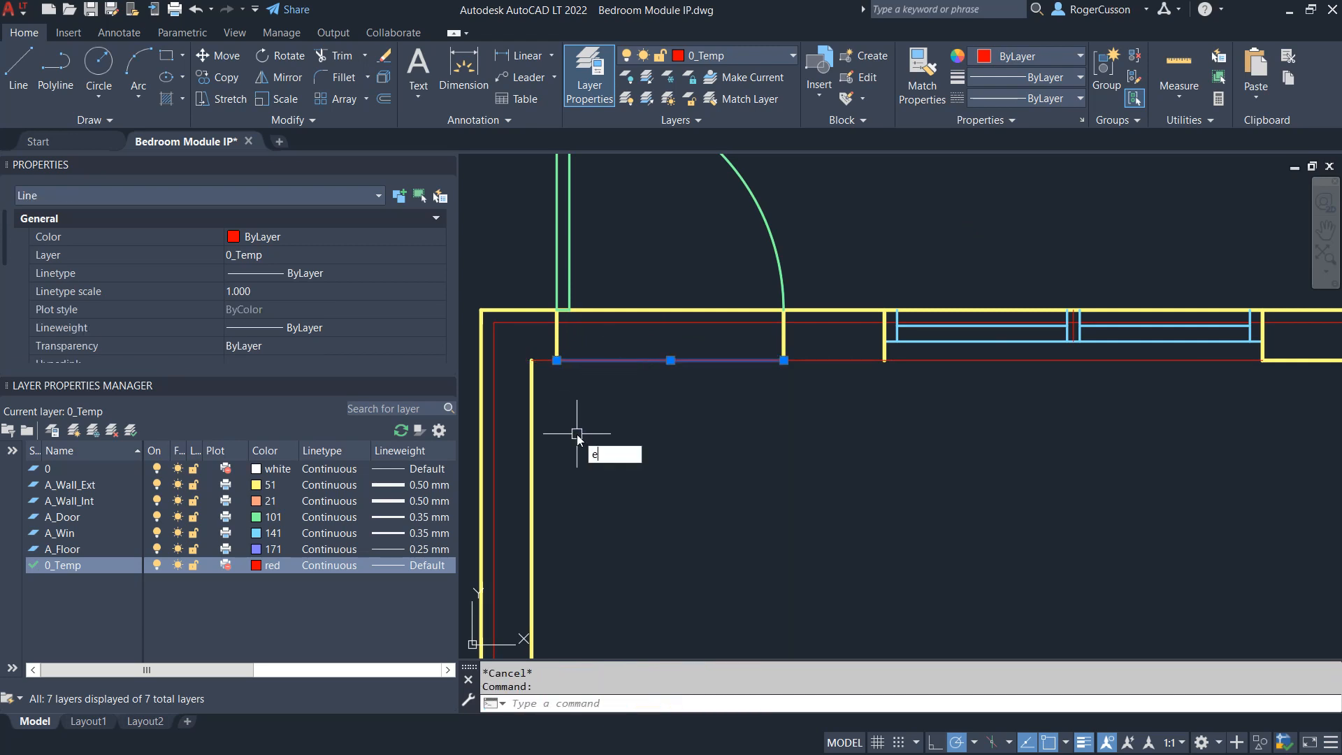
{"action": "key", "text": "Return"}
Step: Match the inner line segments left of the door and between door and window to the A_Wall_Ext layer
{"action": "left_click", "coordinate": [540, 360]}
{"action": "left_click", "coordinate": [829, 361]}
{"action": "scroll", "coordinate": [1194, 372], "scroll_direction": "down", "scroll_amount": 2}
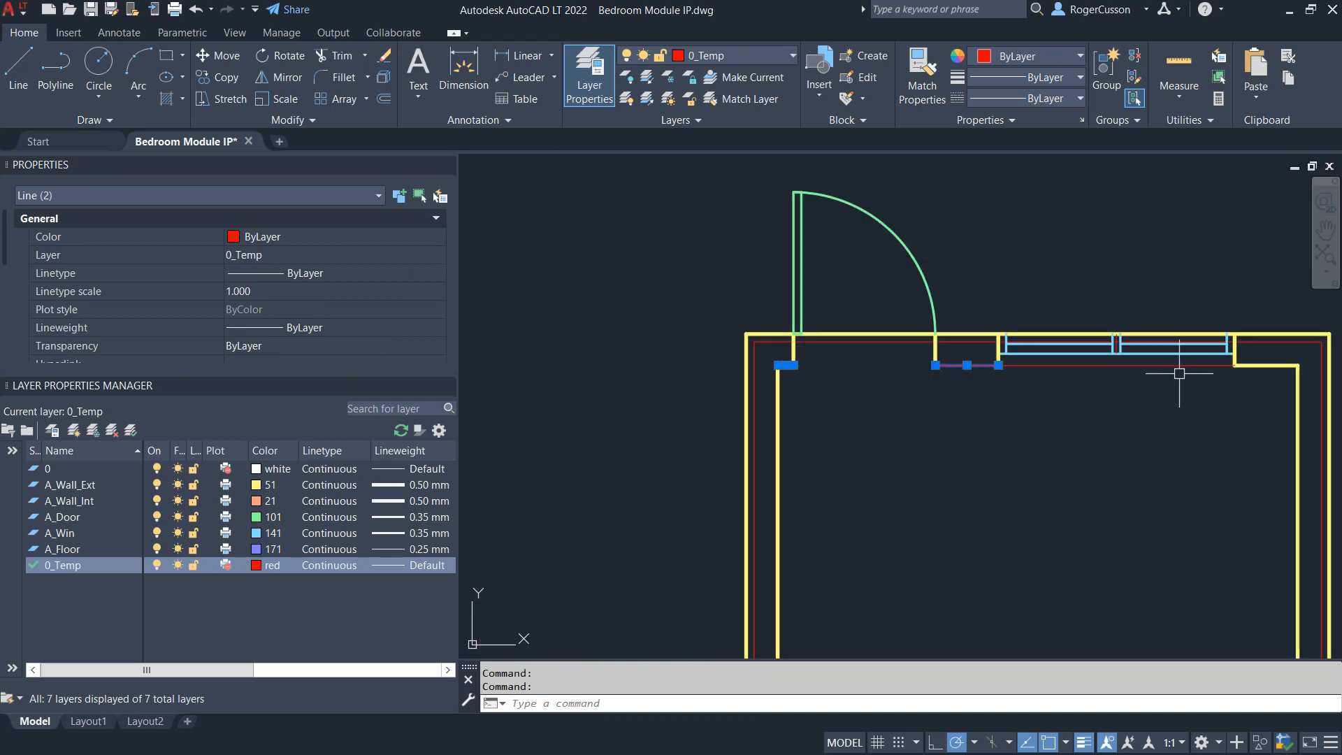
{"action": "left_click", "coordinate": [761, 99]}
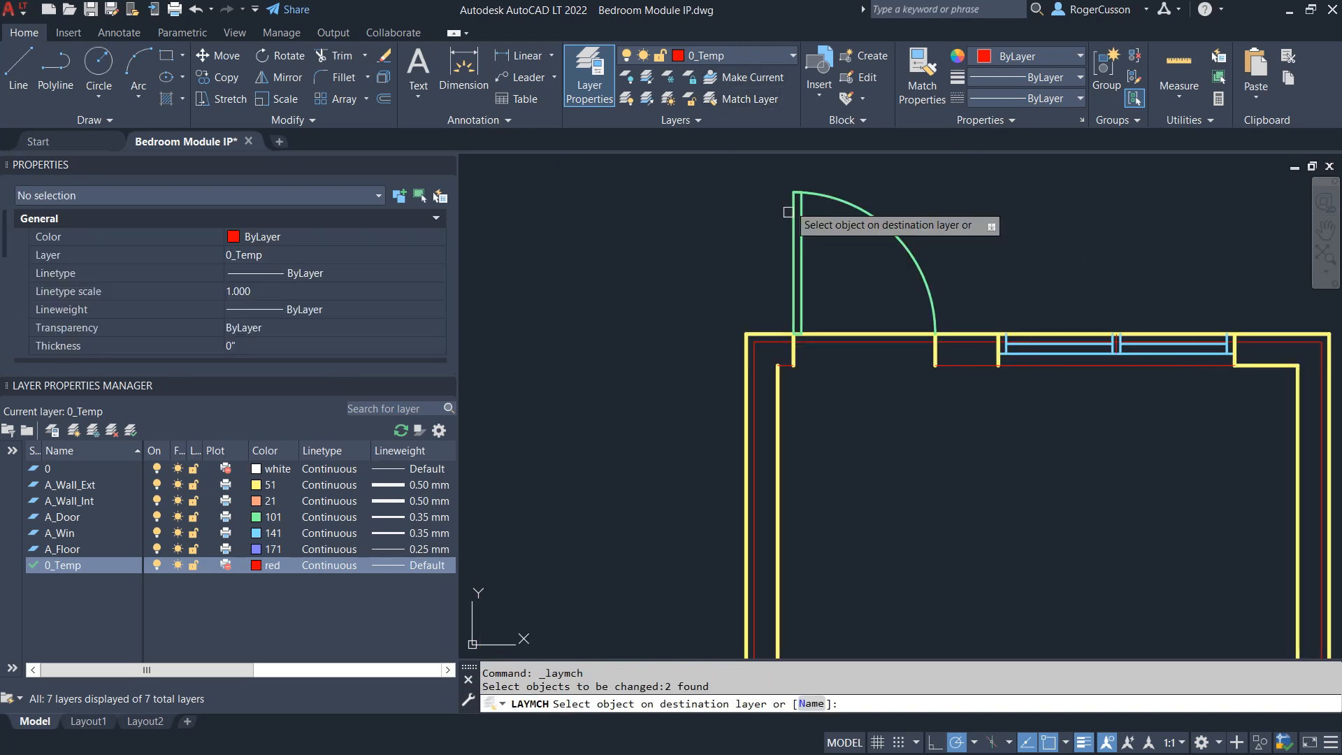
{"action": "left_click", "coordinate": [779, 421]}
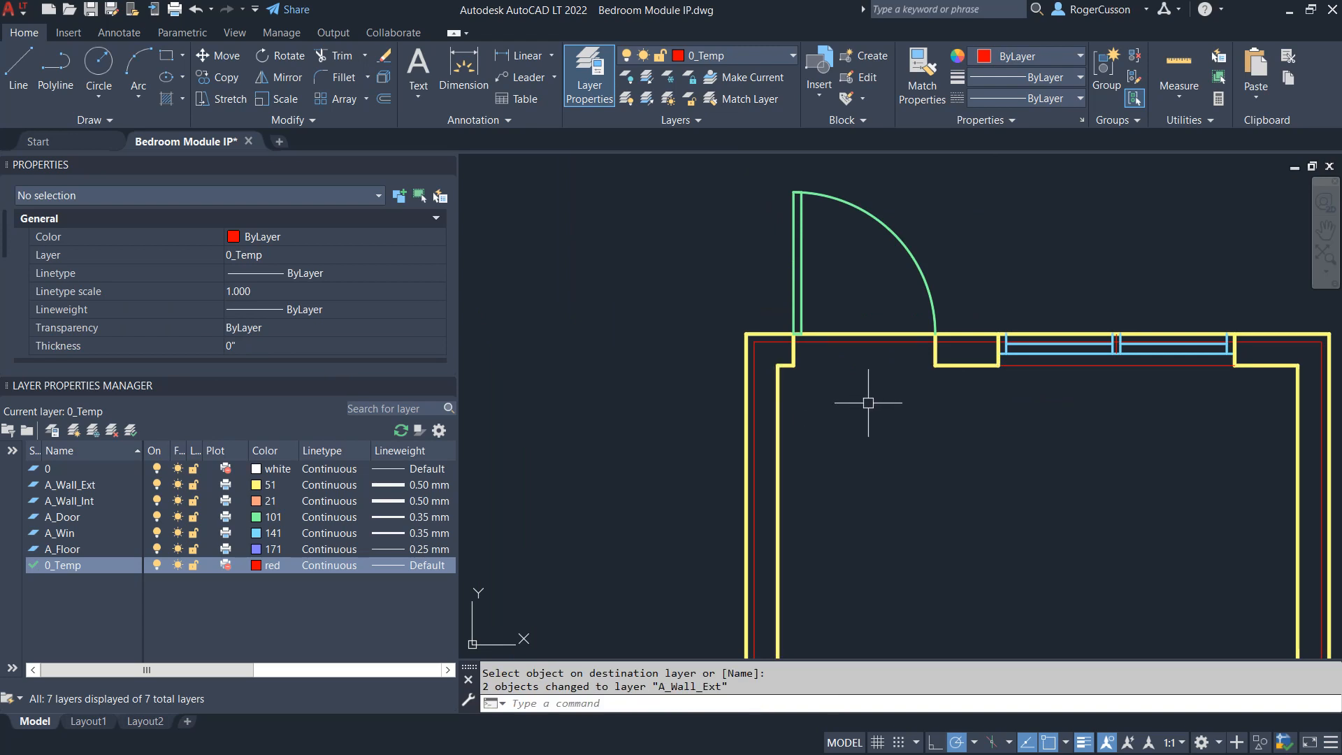
Step: Match the inner line segment across the window opening to the A_Wall_Ext layer
{"action": "scroll", "coordinate": [884, 402], "scroll_direction": "up", "scroll_amount": 2}
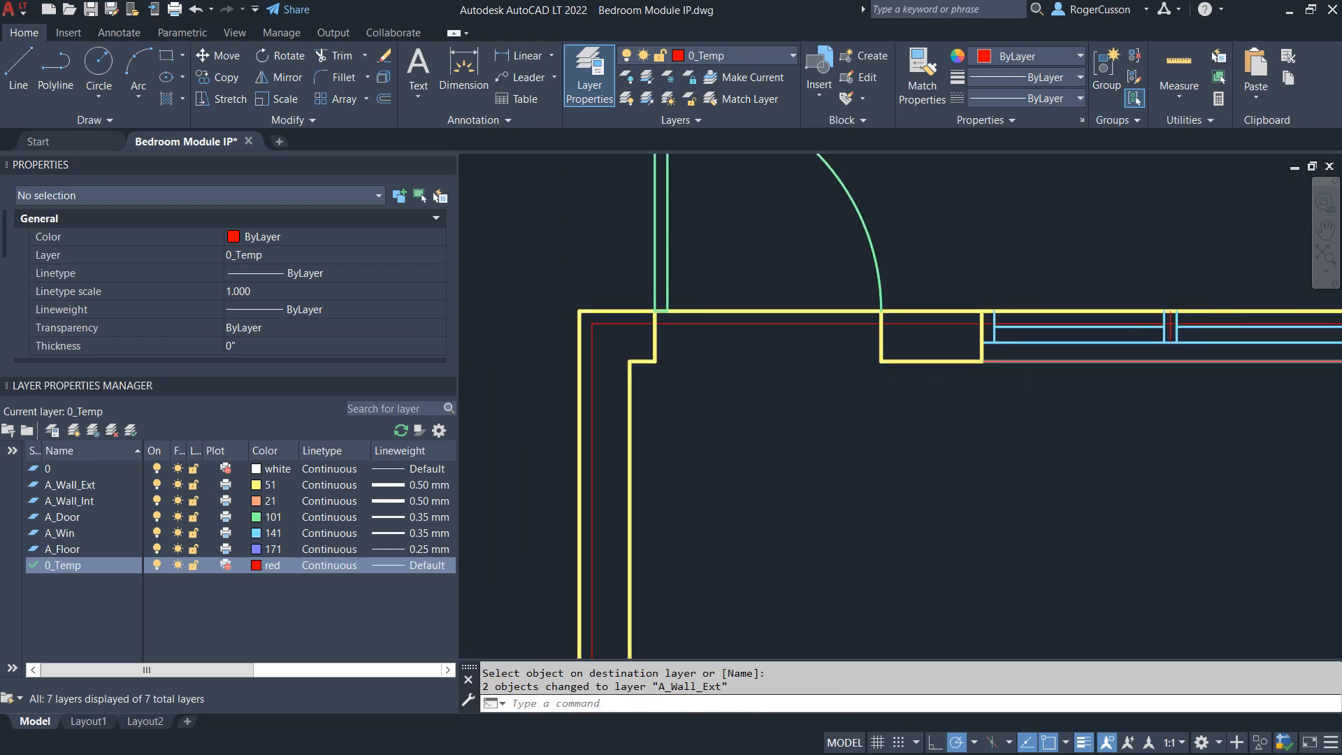
{"action": "scroll", "coordinate": [1034, 360], "scroll_direction": "down", "scroll_amount": 3}
{"action": "scroll", "coordinate": [789, 423], "scroll_direction": "up", "scroll_amount": 4}
{"action": "left_click", "coordinate": [785, 419]}
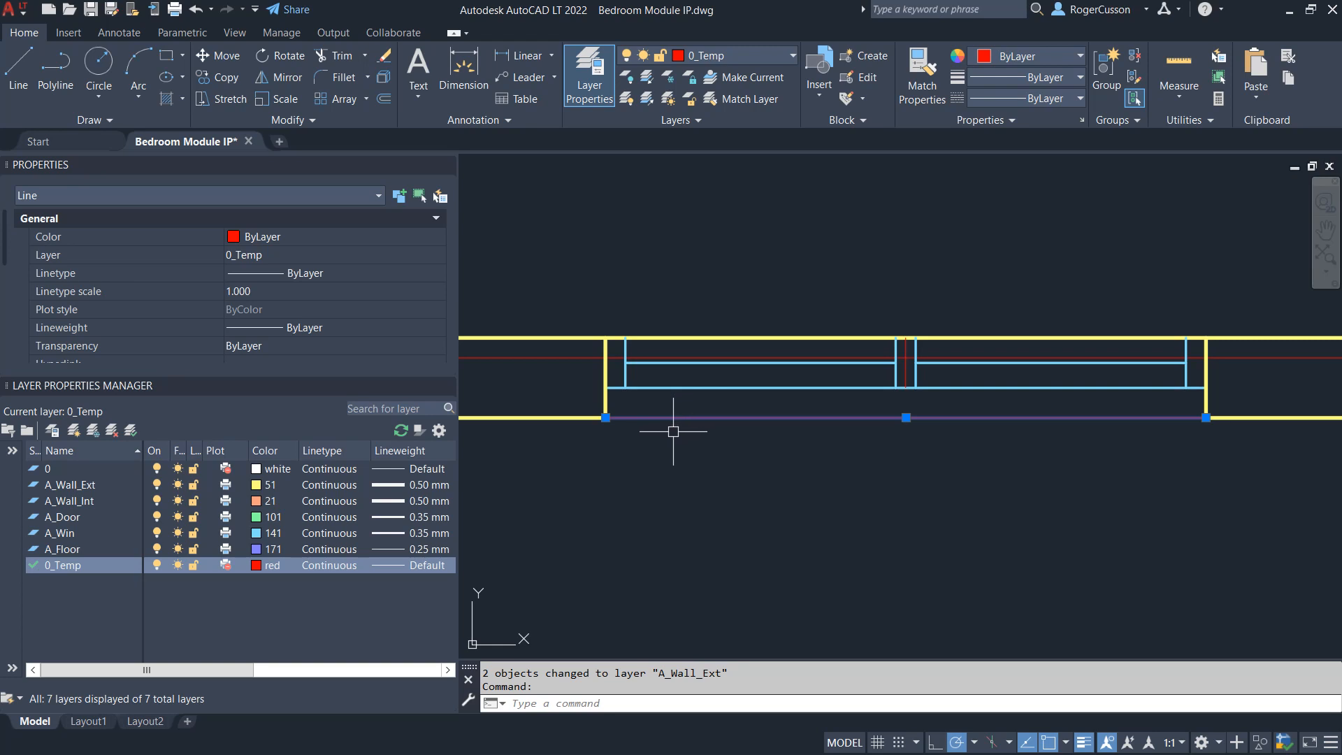
{"action": "scroll", "coordinate": [673, 430], "scroll_direction": "down", "scroll_amount": 2}
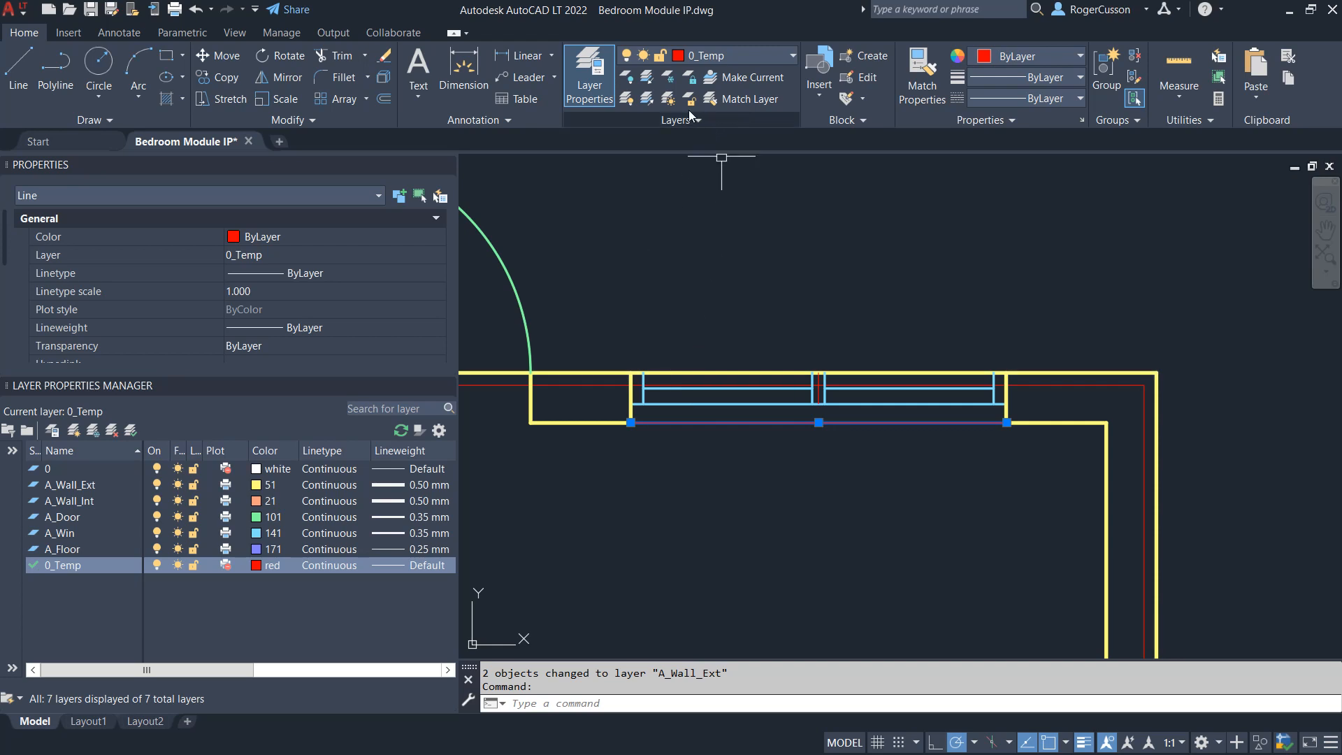
{"action": "left_click", "coordinate": [721, 102]}
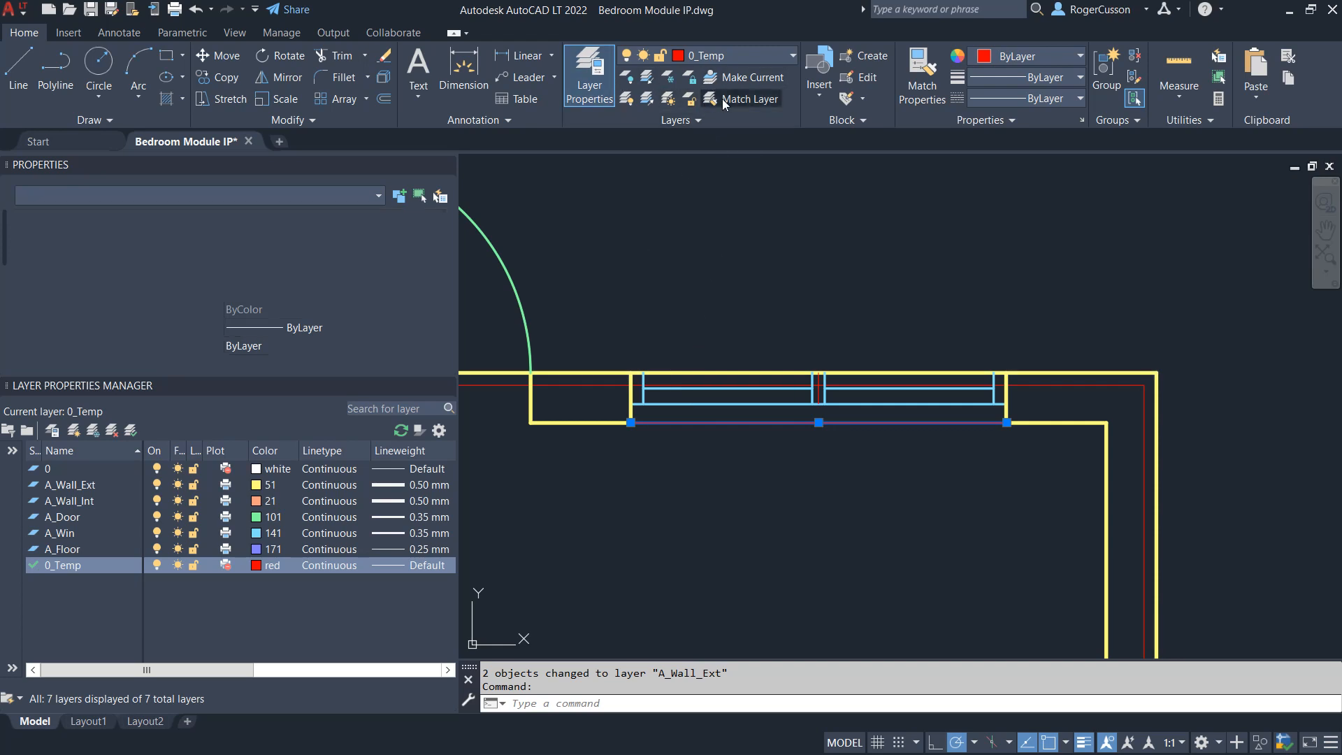
{"action": "left_click", "coordinate": [577, 419]}
Step: Override the lineweight of the inner line across the window opening with 0.25 mm
{"action": "left_click", "coordinate": [691, 422]}
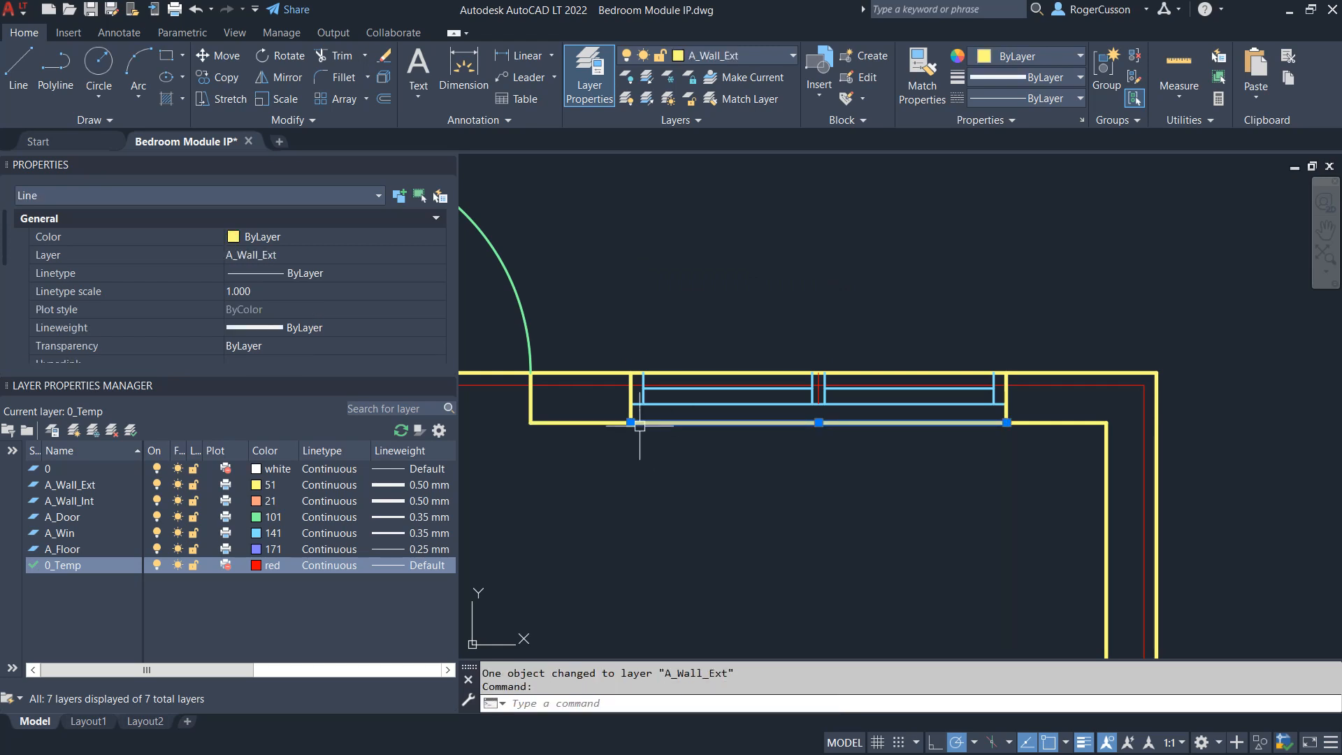
{"action": "scroll", "coordinate": [611, 420], "scroll_direction": "up", "scroll_amount": 2}
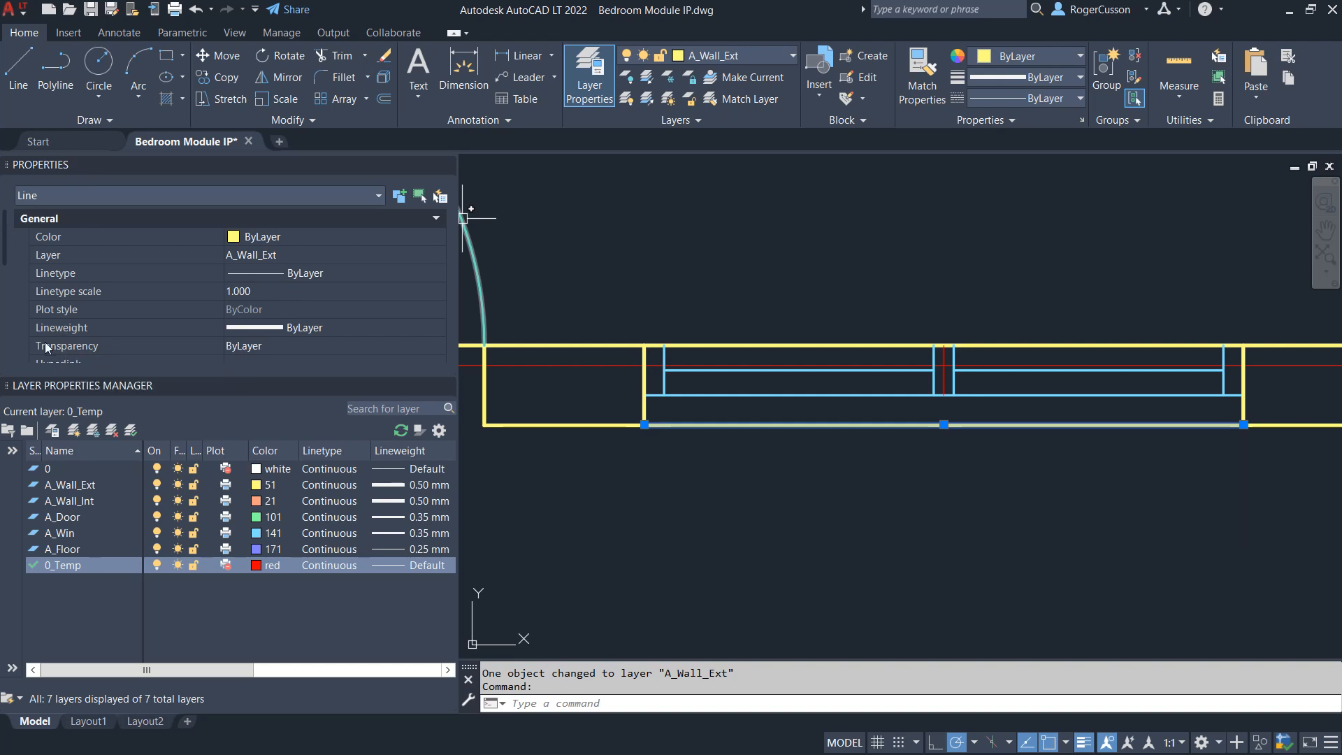
{"action": "left_click", "coordinate": [321, 327]}
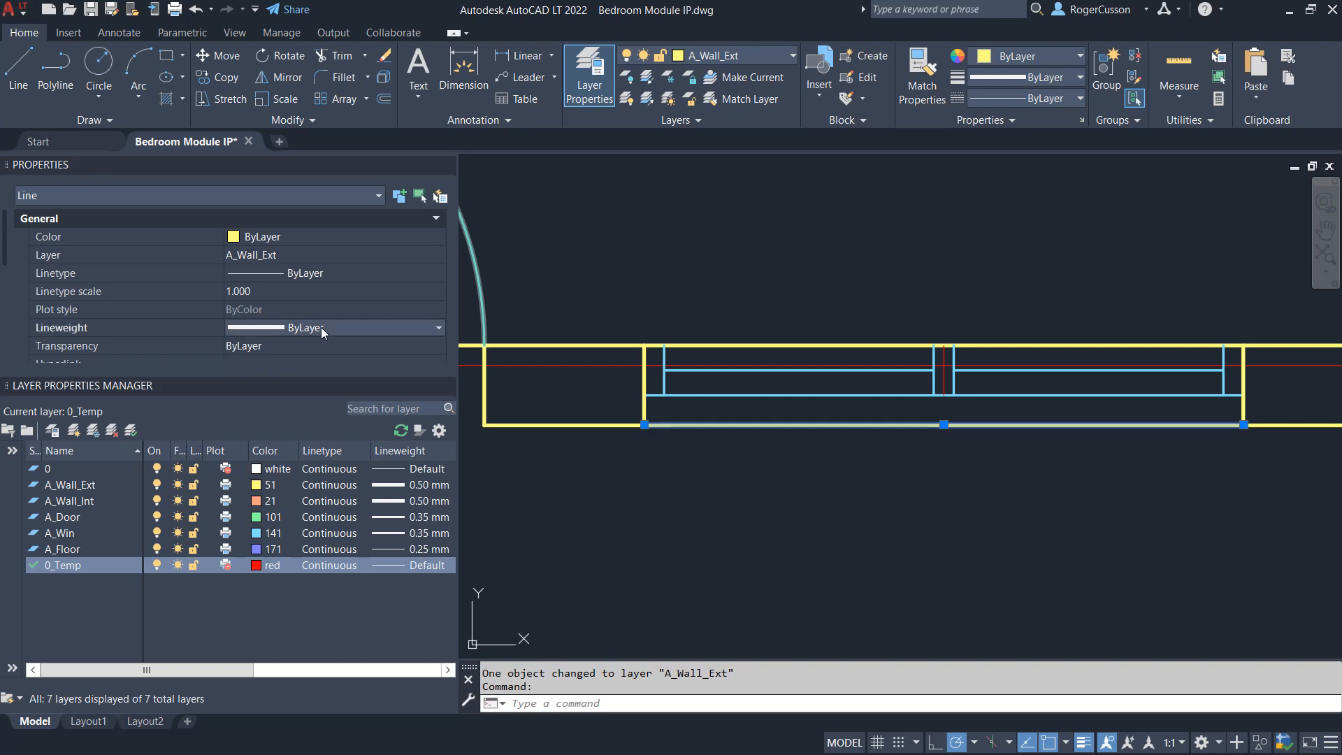
{"action": "left_click", "coordinate": [439, 329]}
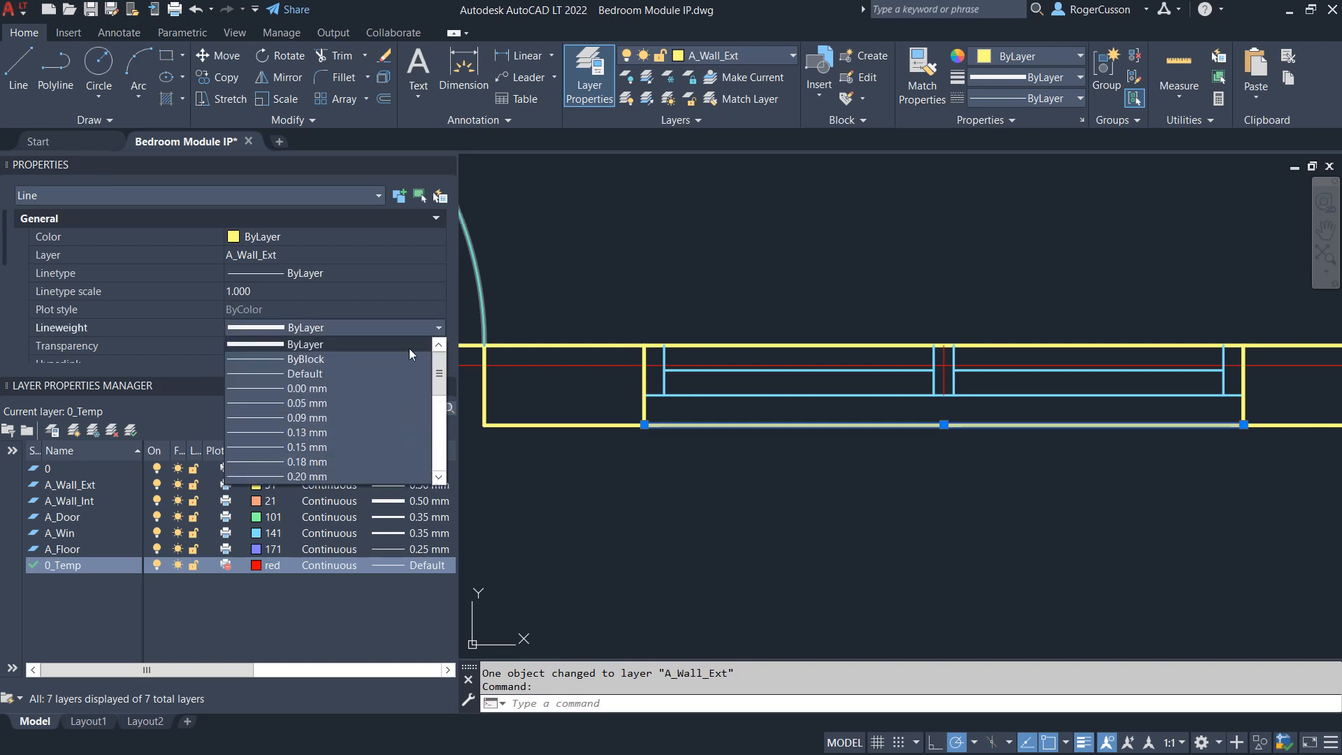
{"action": "scroll", "coordinate": [359, 396], "scroll_direction": "down", "scroll_amount": 2}
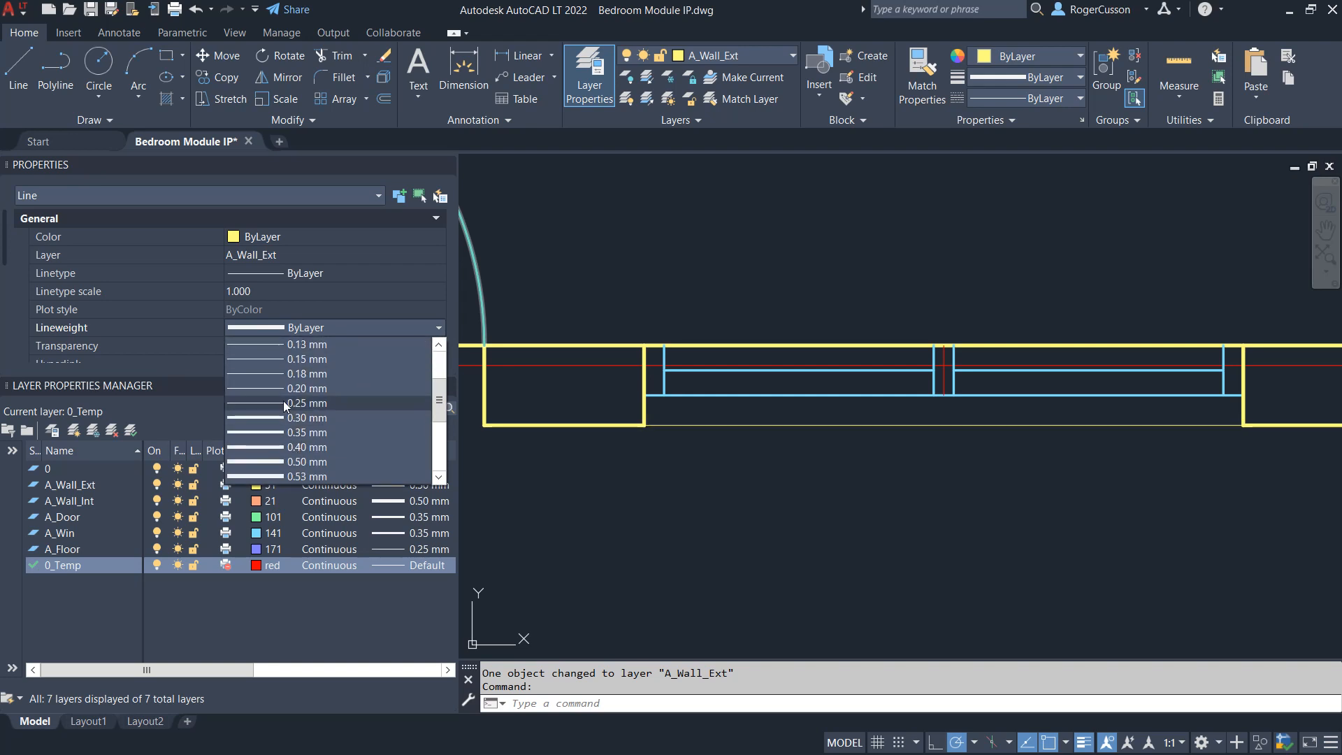
{"action": "left_click", "coordinate": [285, 403]}
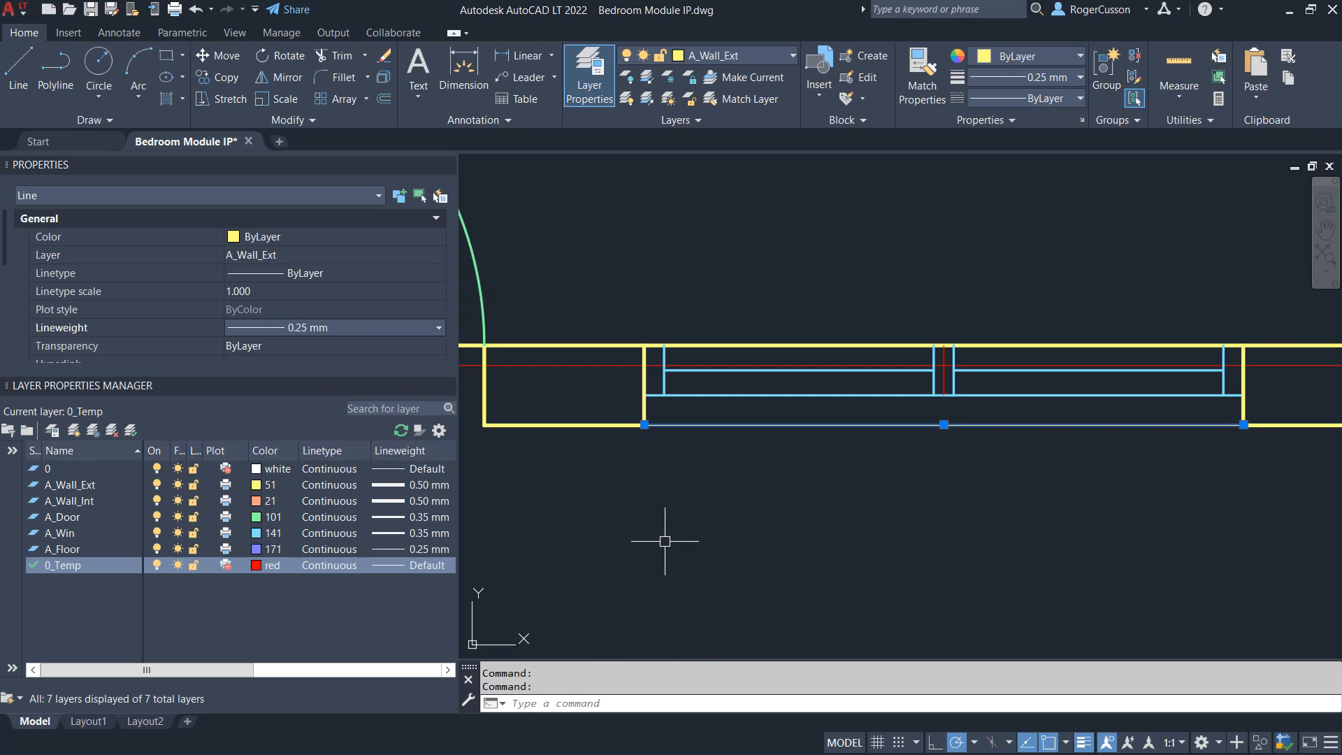
{"action": "key", "text": "Escape"}
Step: Shorten the upper exterior wall's outer line by stretching its left endpoint to the top of the window opening's right end line
{"action": "scroll", "coordinate": [667, 537], "scroll_direction": "down", "scroll_amount": 2}
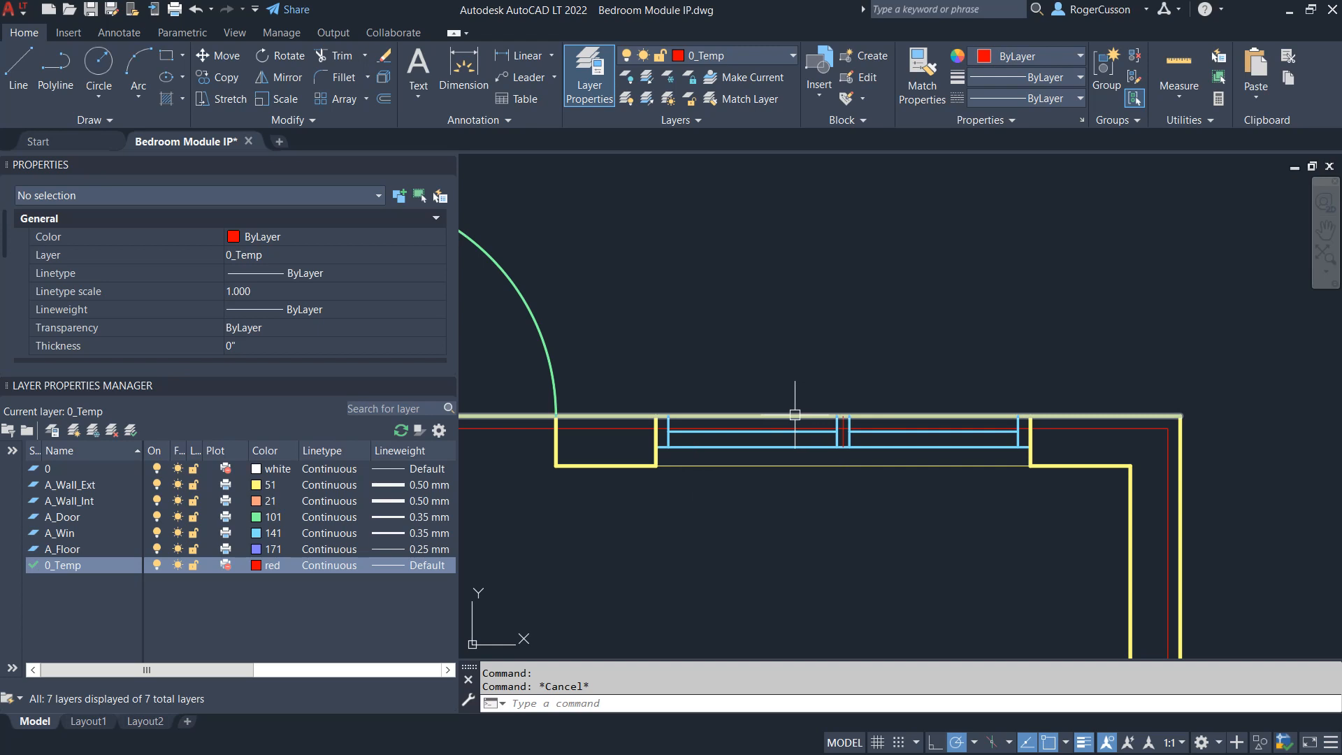
{"action": "scroll", "coordinate": [796, 415], "scroll_direction": "down", "scroll_amount": 1}
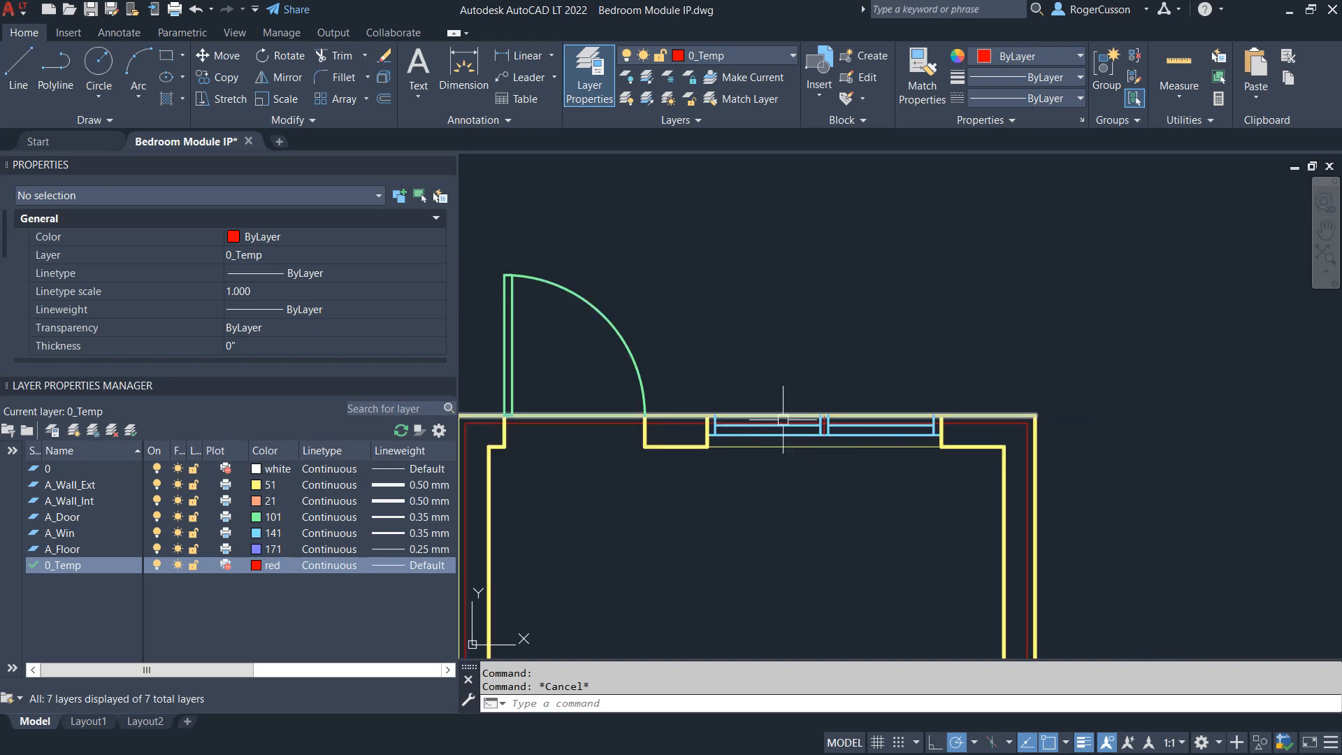
{"action": "left_click", "coordinate": [585, 413]}
{"action": "middle_click_drag", "start_coordinate": [581, 425], "coordinate": [624, 432]}
{"action": "left_click", "coordinate": [500, 422]}
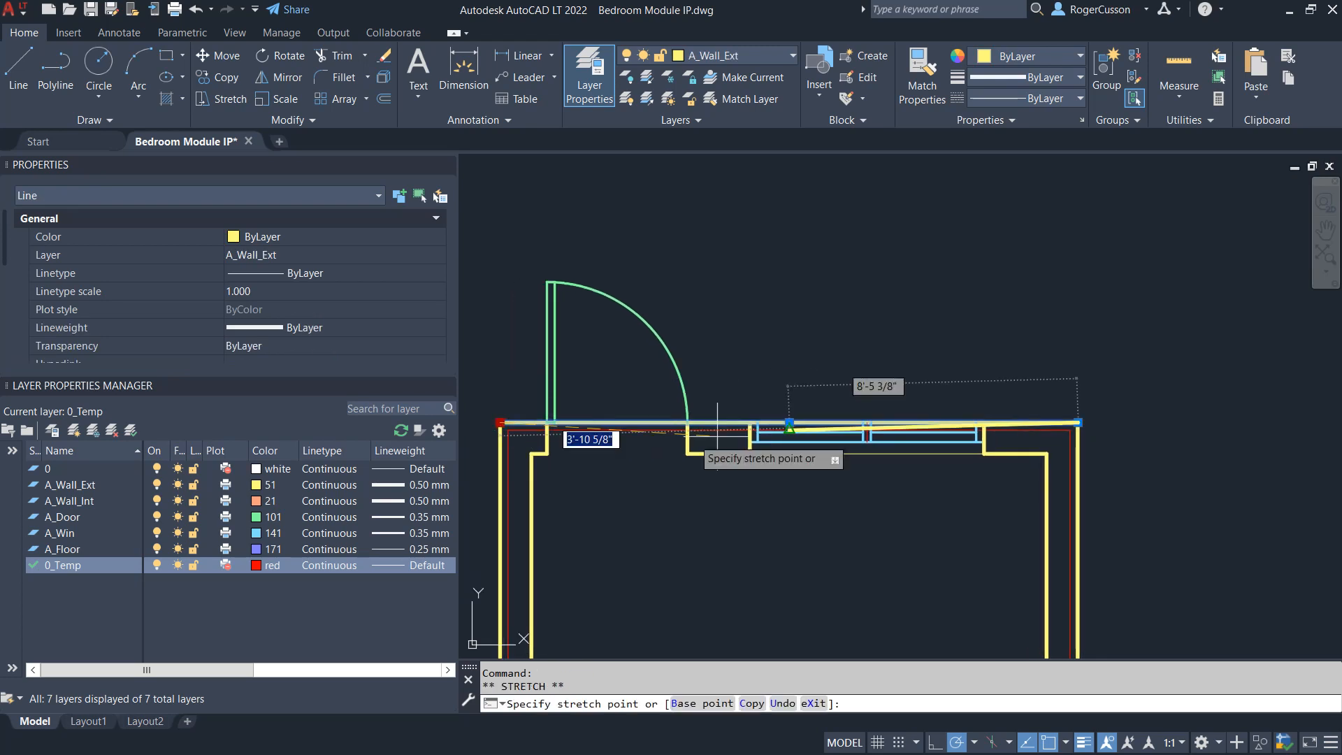
{"action": "left_click", "coordinate": [984, 422]}
{"action": "key", "text": "Escape"}
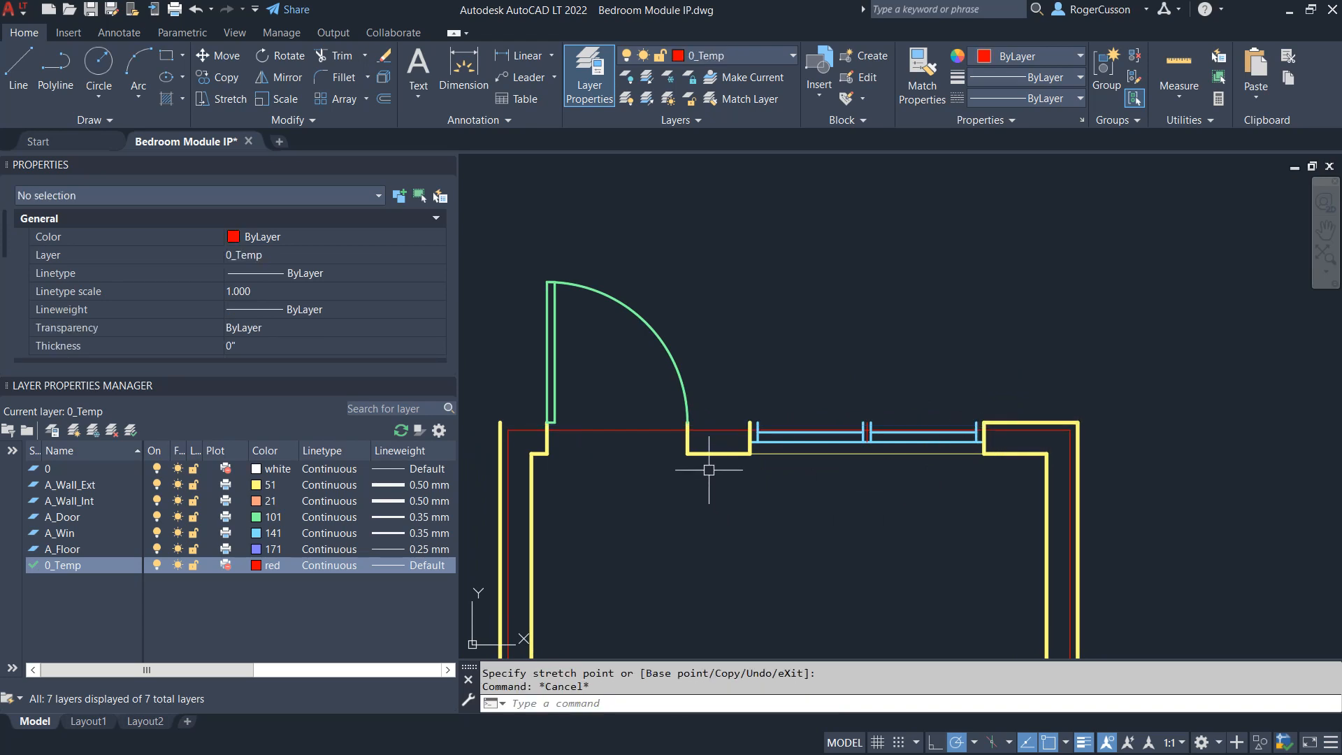
Step: Copy the inner wall segment between door and window up to the outer ends of the opening lines
{"action": "type", "text": "co"}
{"action": "key", "text": "Return"}
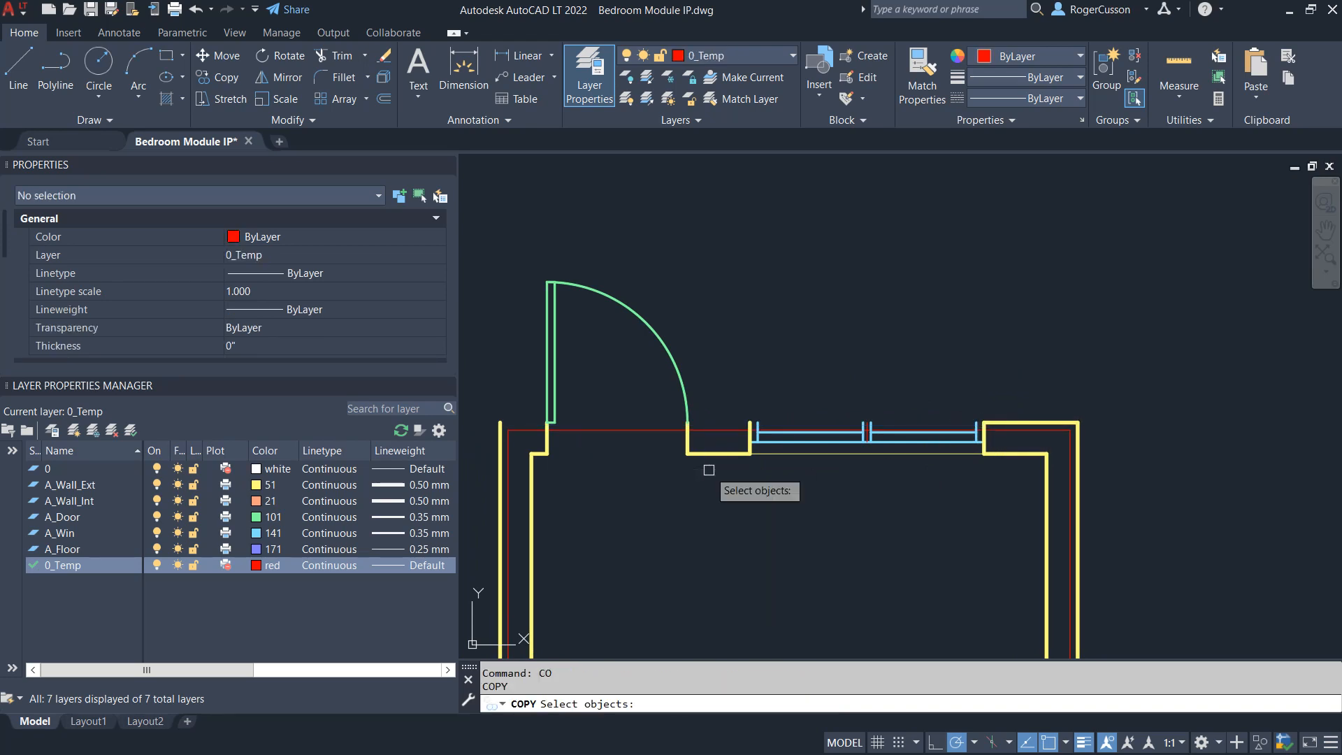
{"action": "left_click", "coordinate": [707, 454]}
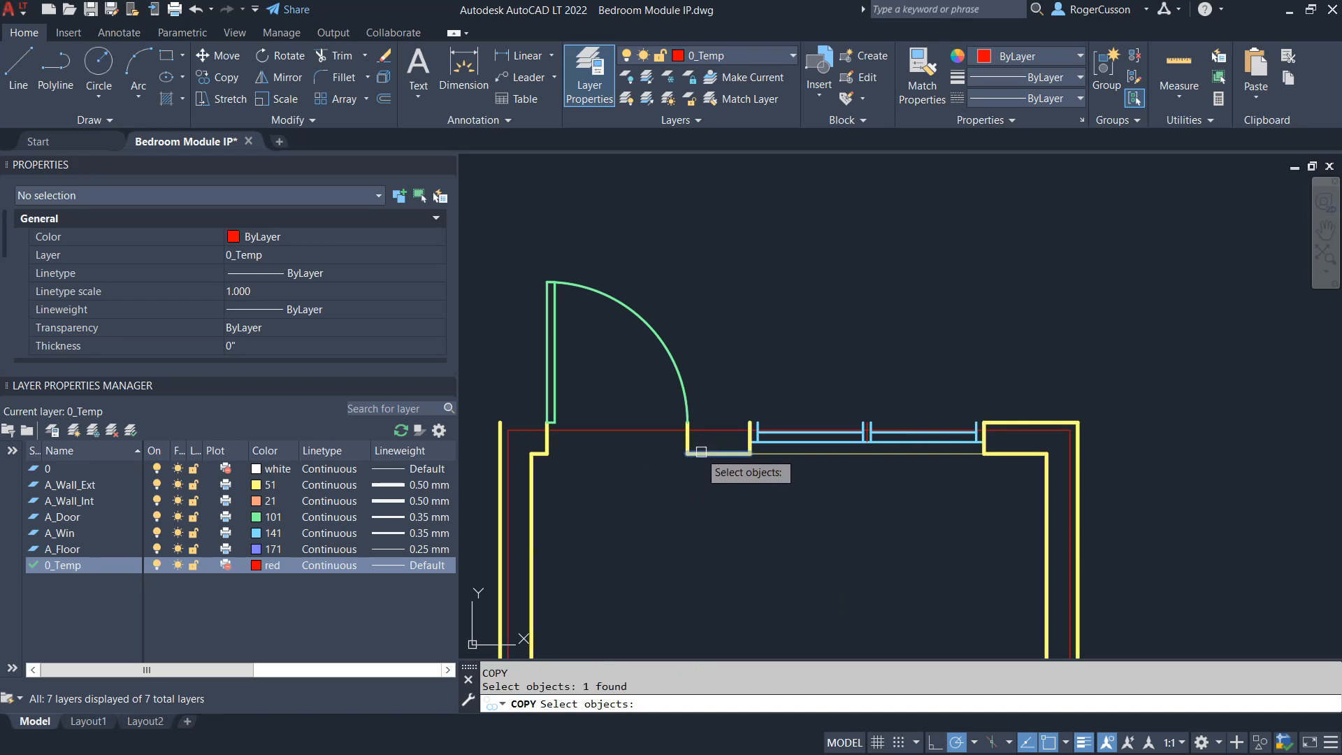
{"action": "scroll", "coordinate": [734, 470], "scroll_direction": "up", "scroll_amount": 5}
{"action": "key", "text": "Return"}
{"action": "left_click", "coordinate": [798, 403]}
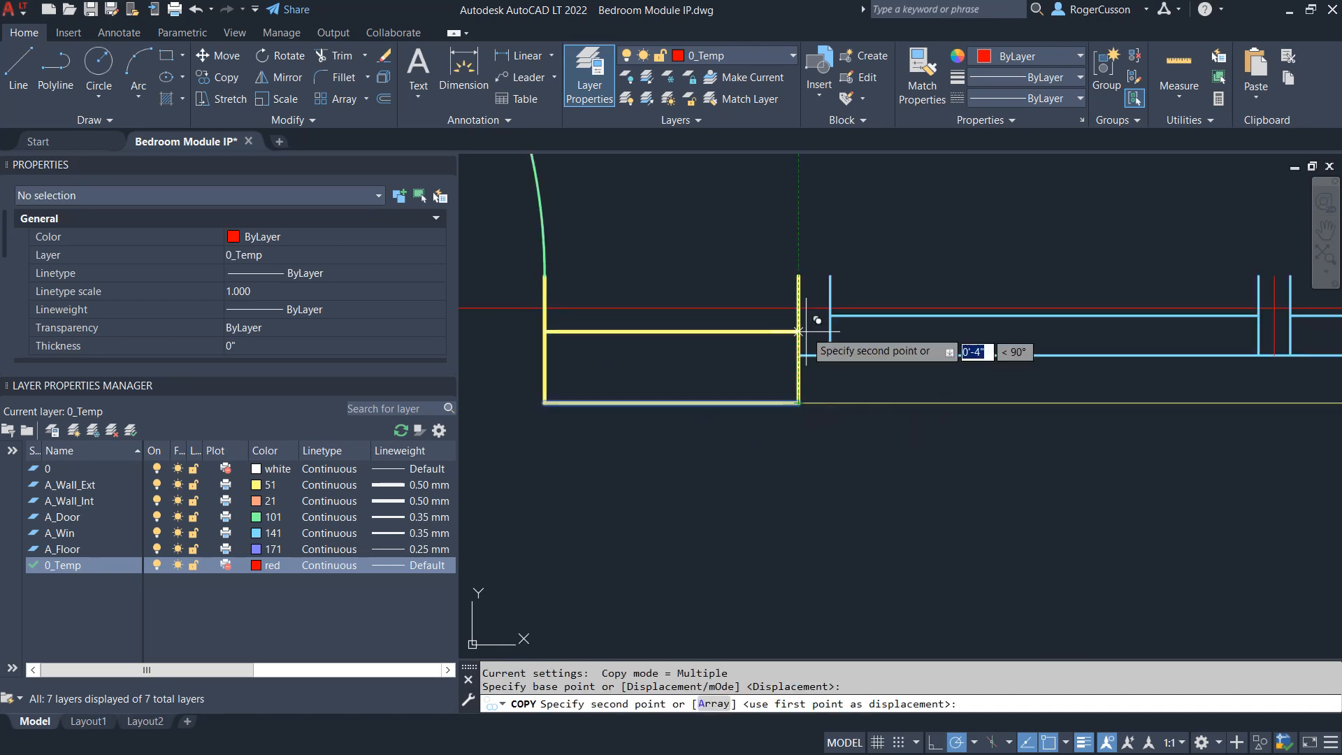
{"action": "left_click", "coordinate": [798, 276]}
{"action": "scroll", "coordinate": [720, 336], "scroll_direction": "down", "scroll_amount": 5}
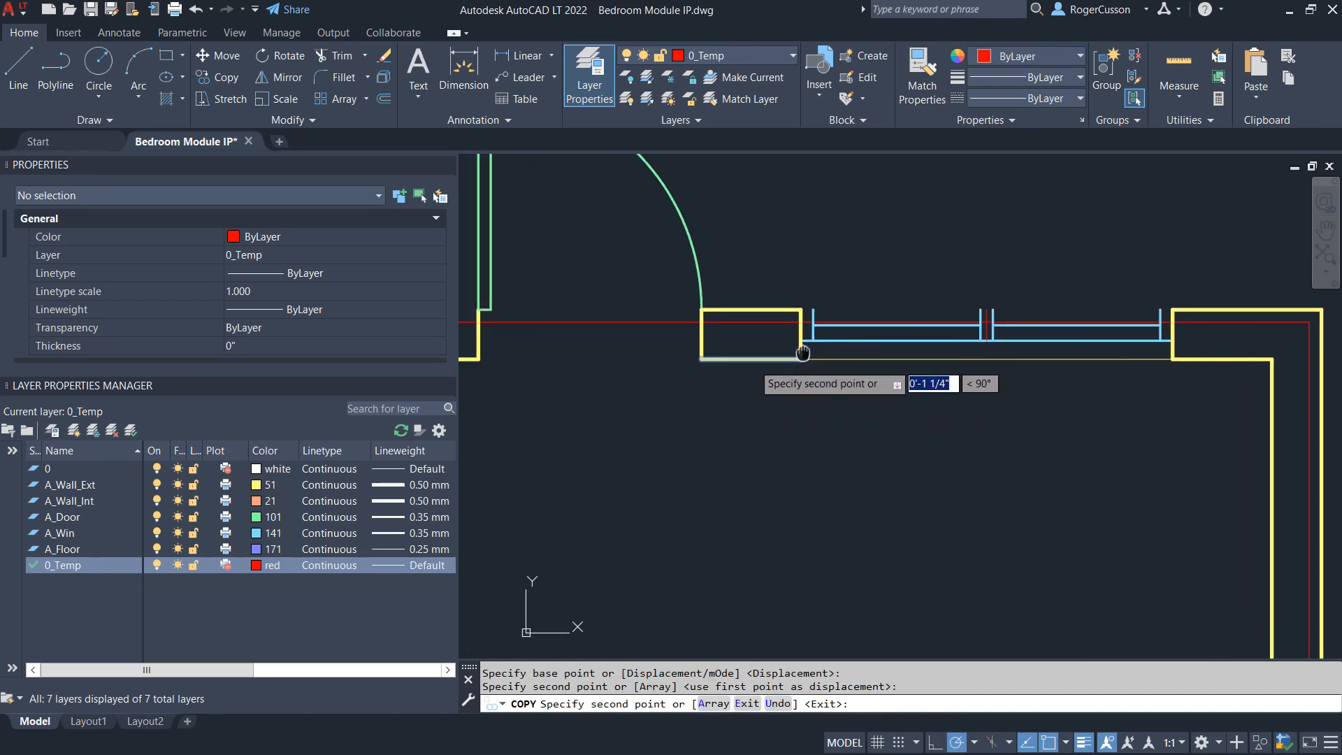
{"action": "key", "text": "Escape"}
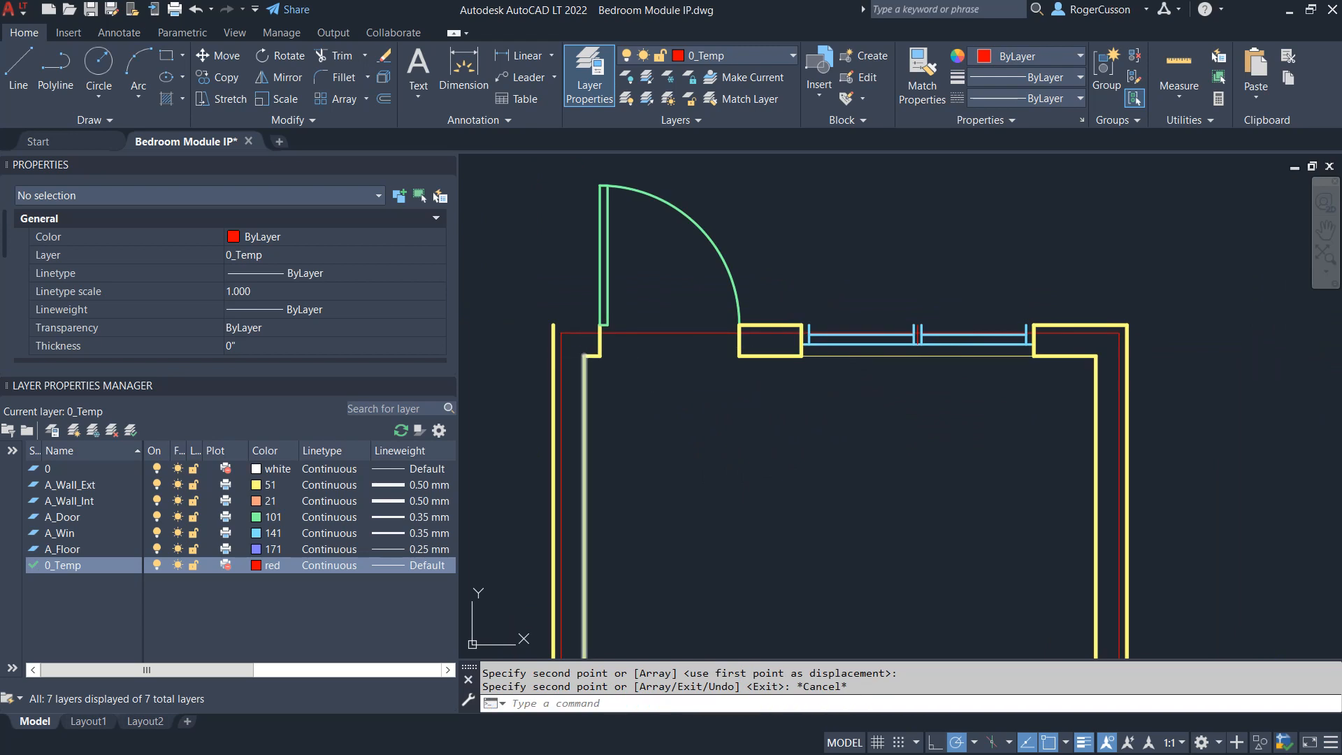
Step: Draw an outer wall line from the top of the door opening's left end line to the upper-left outer wall corner
{"action": "type", "text": "l"}
{"action": "key", "text": "Return"}
{"action": "scroll", "coordinate": [592, 350], "scroll_direction": "up", "scroll_amount": 4}
{"action": "left_click", "coordinate": [609, 292]}
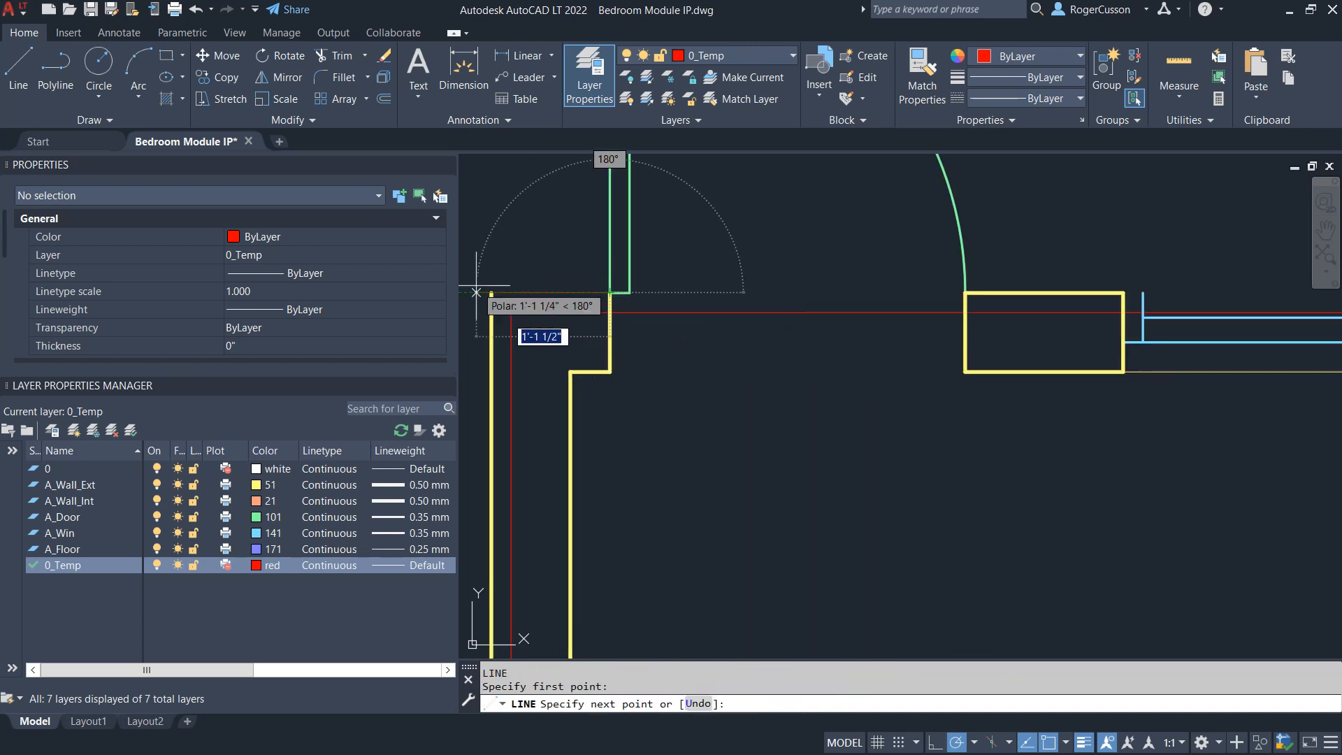
{"action": "left_click", "coordinate": [491, 293]}
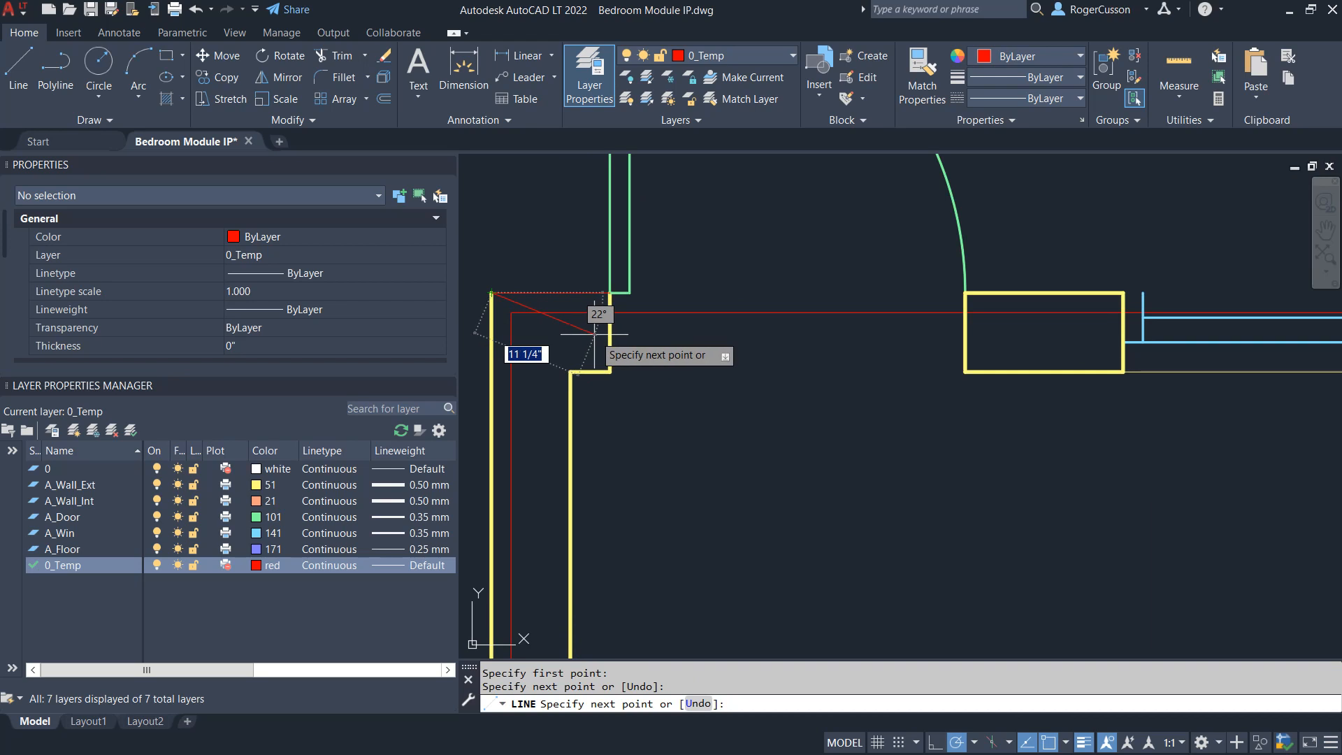
{"action": "key", "text": "Return"}
Step: Draw a line across the outer side of the door opening between the tops of its two end lines
{"action": "key", "text": "Return"}
{"action": "left_click", "coordinate": [610, 293]}
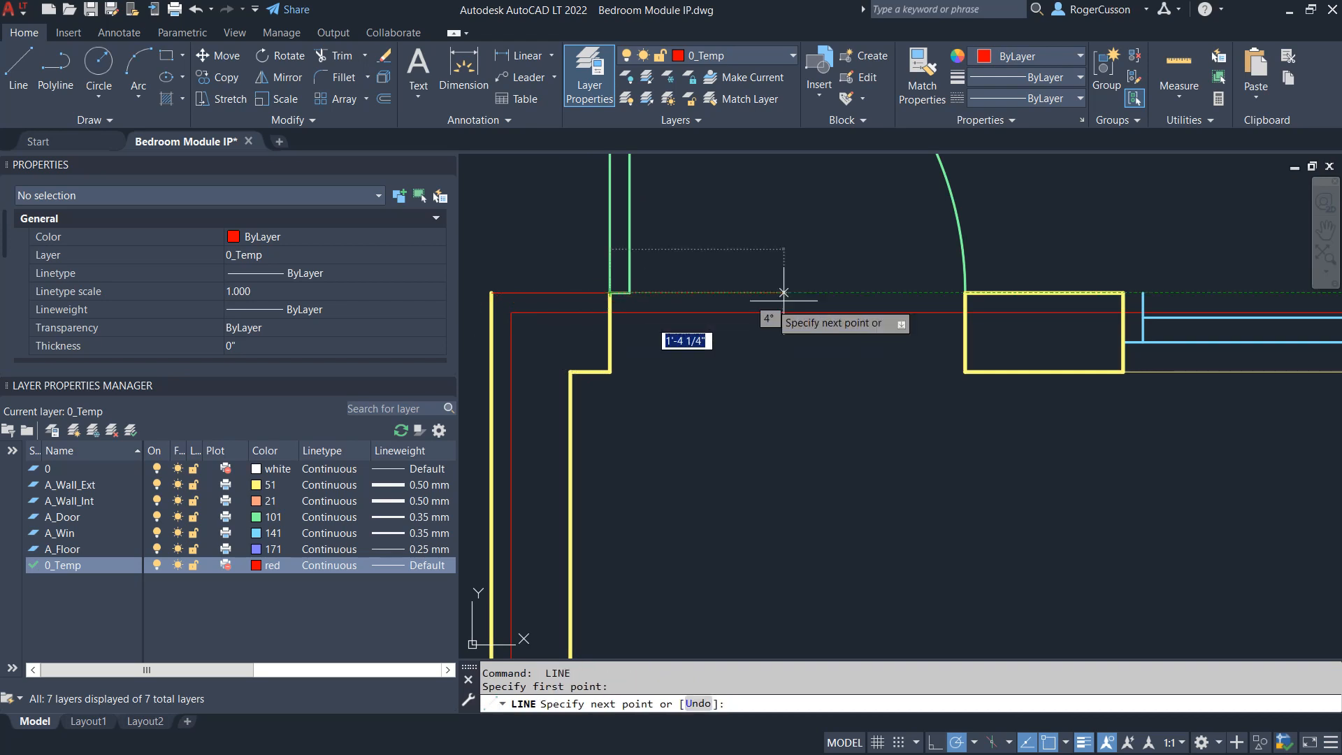
{"action": "left_click", "coordinate": [965, 293]}
{"action": "key", "text": "Return"}
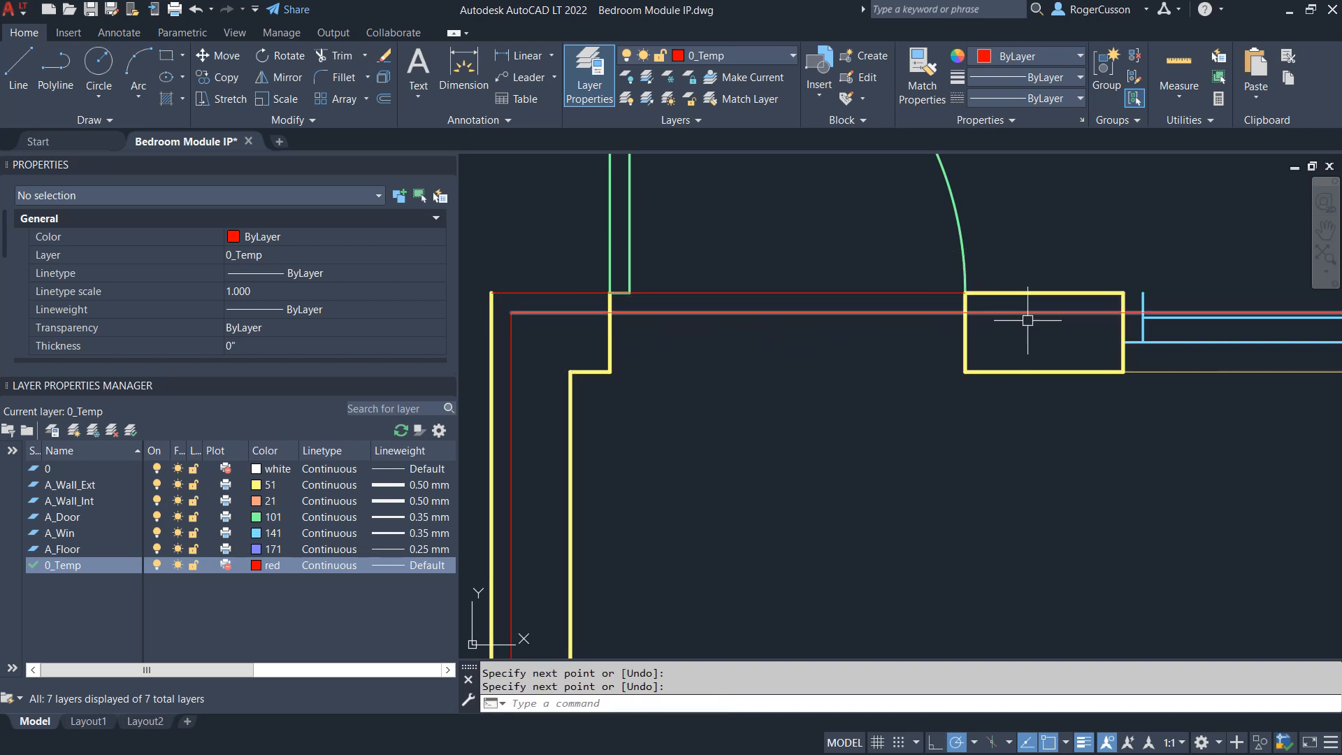
Step: Draw a short line on the wall's outer face from the window opening's left end to the first window frame line
{"action": "scroll", "coordinate": [1041, 324], "scroll_direction": "down", "scroll_amount": 1}
{"action": "middle_click_drag", "start_coordinate": [1040, 325], "coordinate": [702, 395]}
{"action": "scroll", "coordinate": [770, 386], "scroll_direction": "up", "scroll_amount": 1}
{"action": "key", "text": "Return"}
{"action": "left_click", "coordinate": [750, 369]}
{"action": "left_click", "coordinate": [770, 368]}
{"action": "key", "text": "Return"}
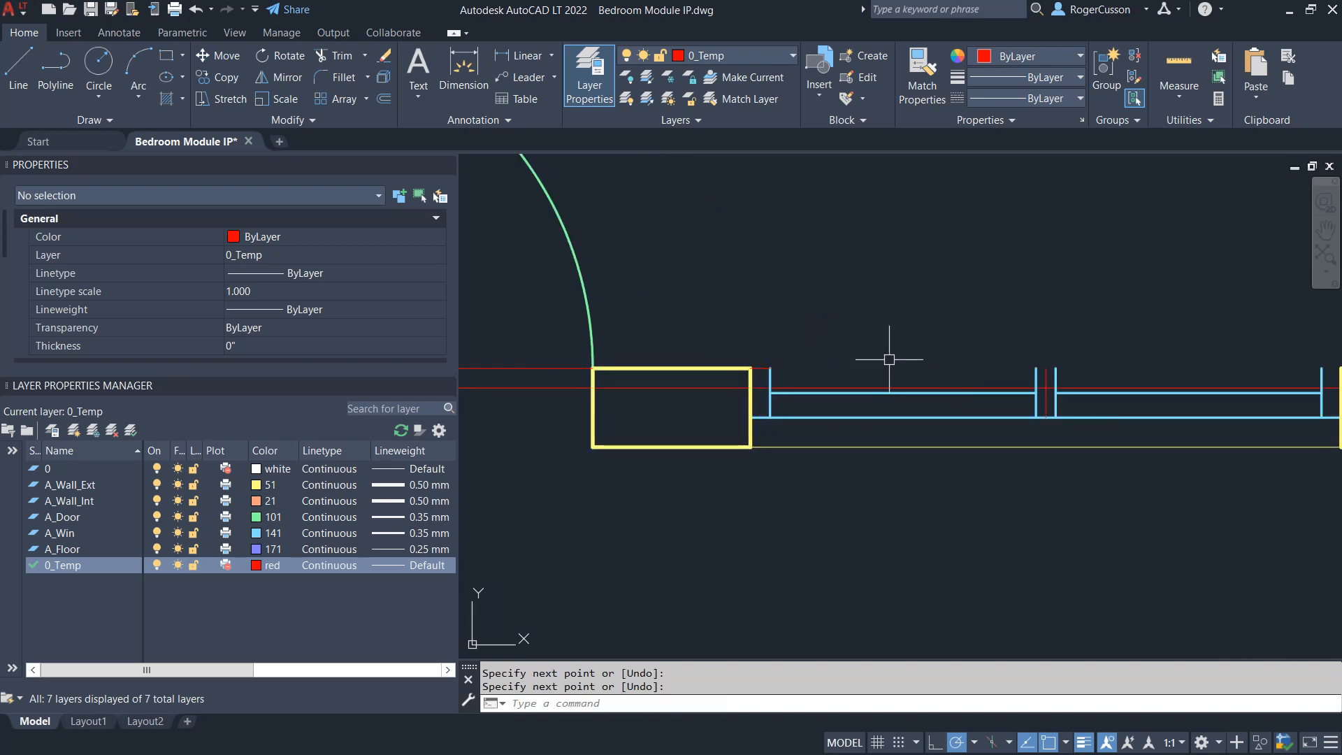
Step: Draw connected outer line segments across the first pane, the center mullion, the second pane and on to the window opening's right end
{"action": "key", "text": "Return"}
{"action": "left_click", "coordinate": [769, 368]}
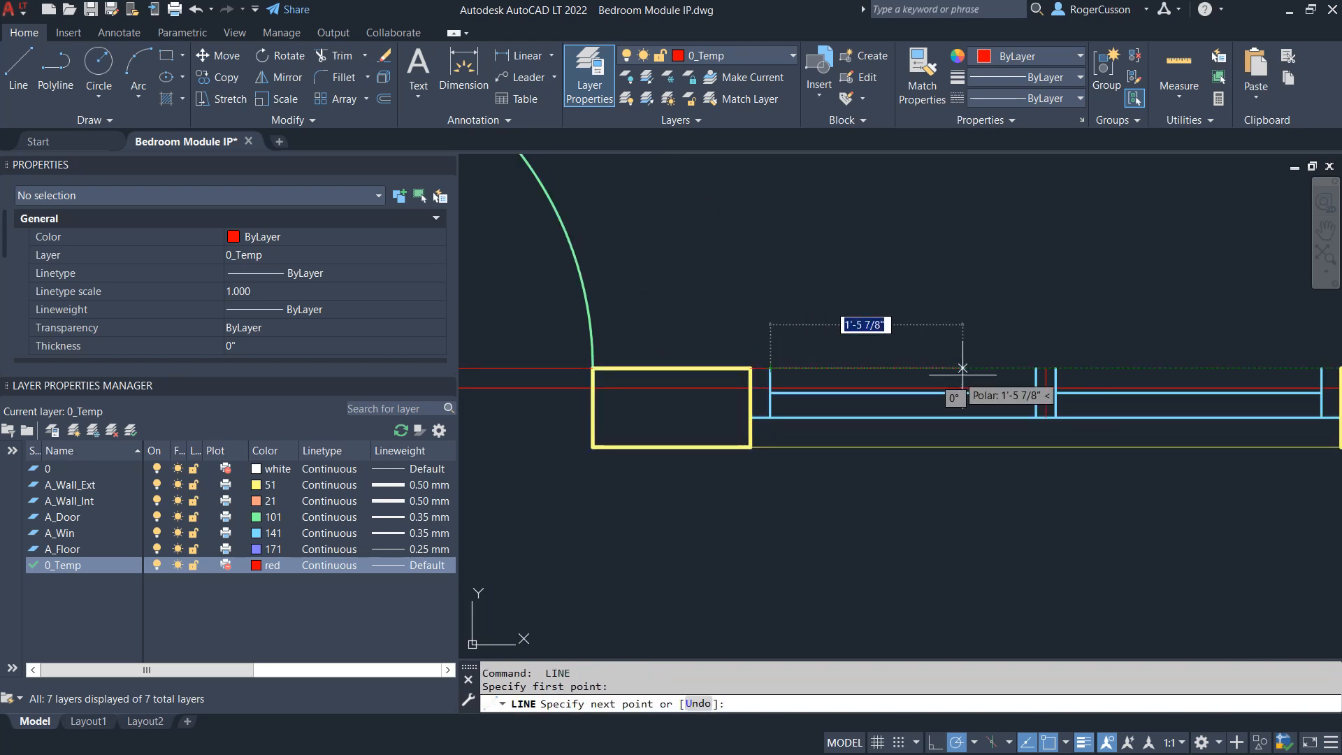
{"action": "left_click", "coordinate": [1035, 368]}
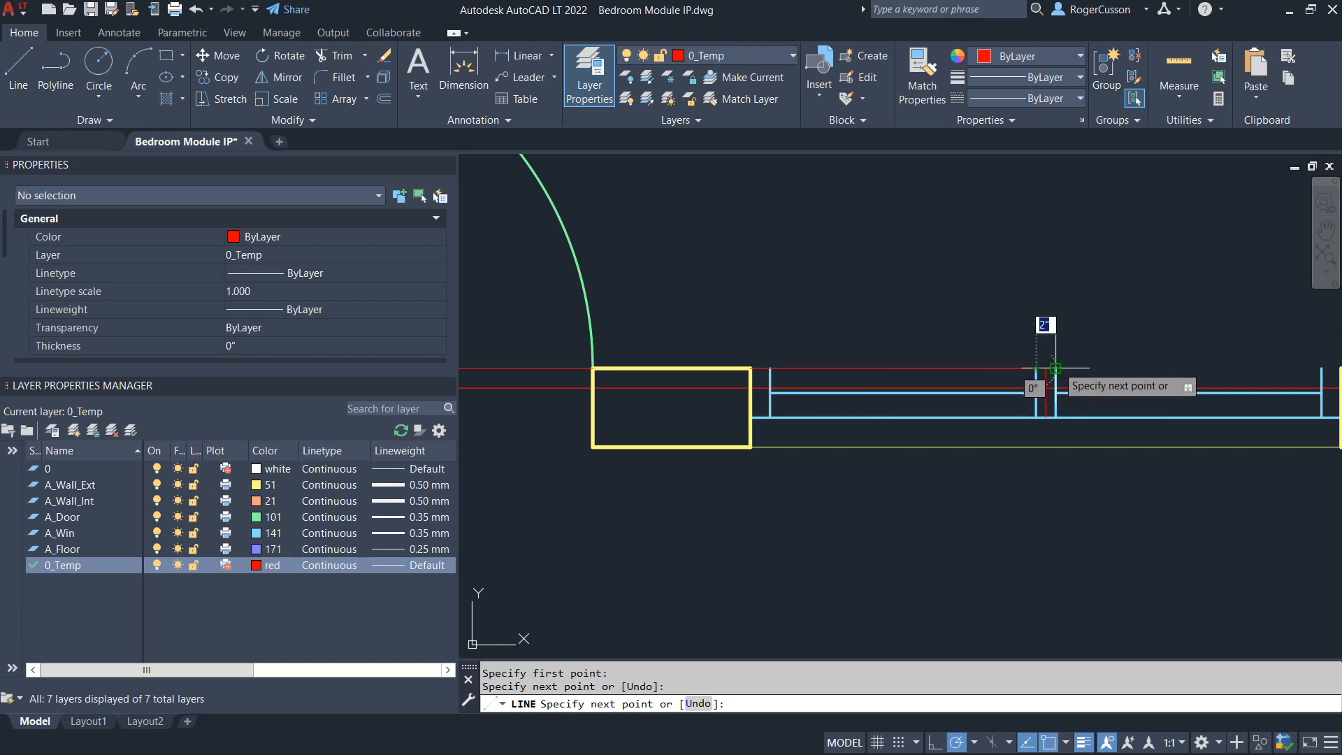
{"action": "left_click", "coordinate": [1056, 368]}
{"action": "scroll", "coordinate": [1188, 368], "scroll_direction": "down", "scroll_amount": 2}
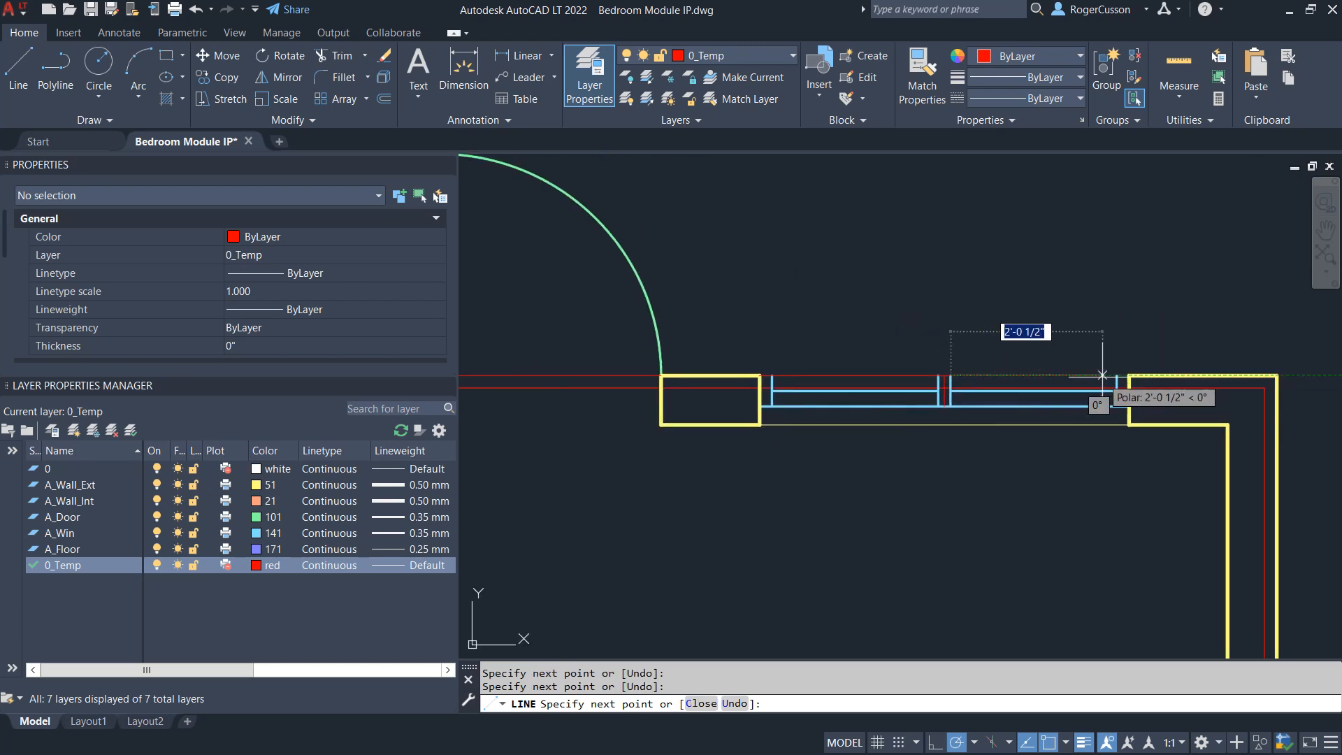
{"action": "left_click", "coordinate": [1117, 375]}
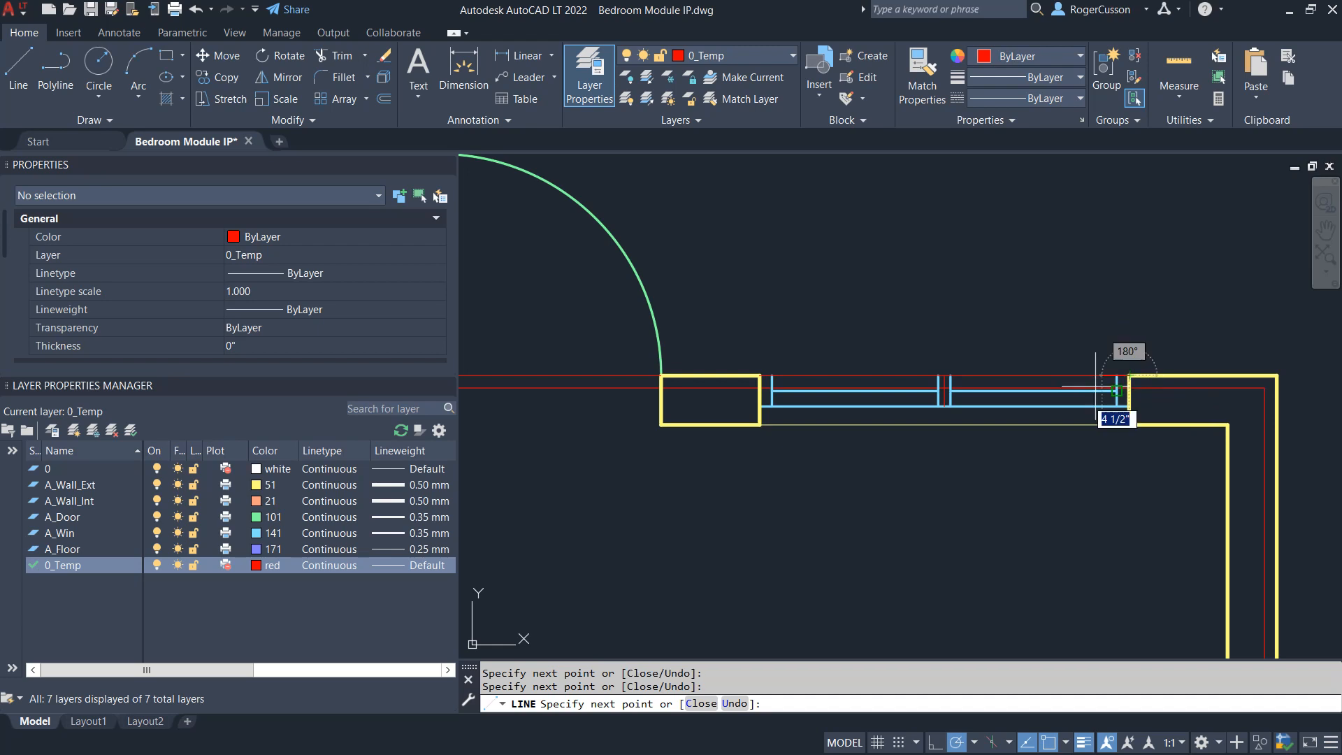
{"action": "key", "text": "Escape"}
Step: Match the layer of the short outer wall line left of the door opening to the A_Wall_Ext inner wall line
{"action": "middle_click_drag", "start_coordinate": [644, 420], "coordinate": [795, 368]}
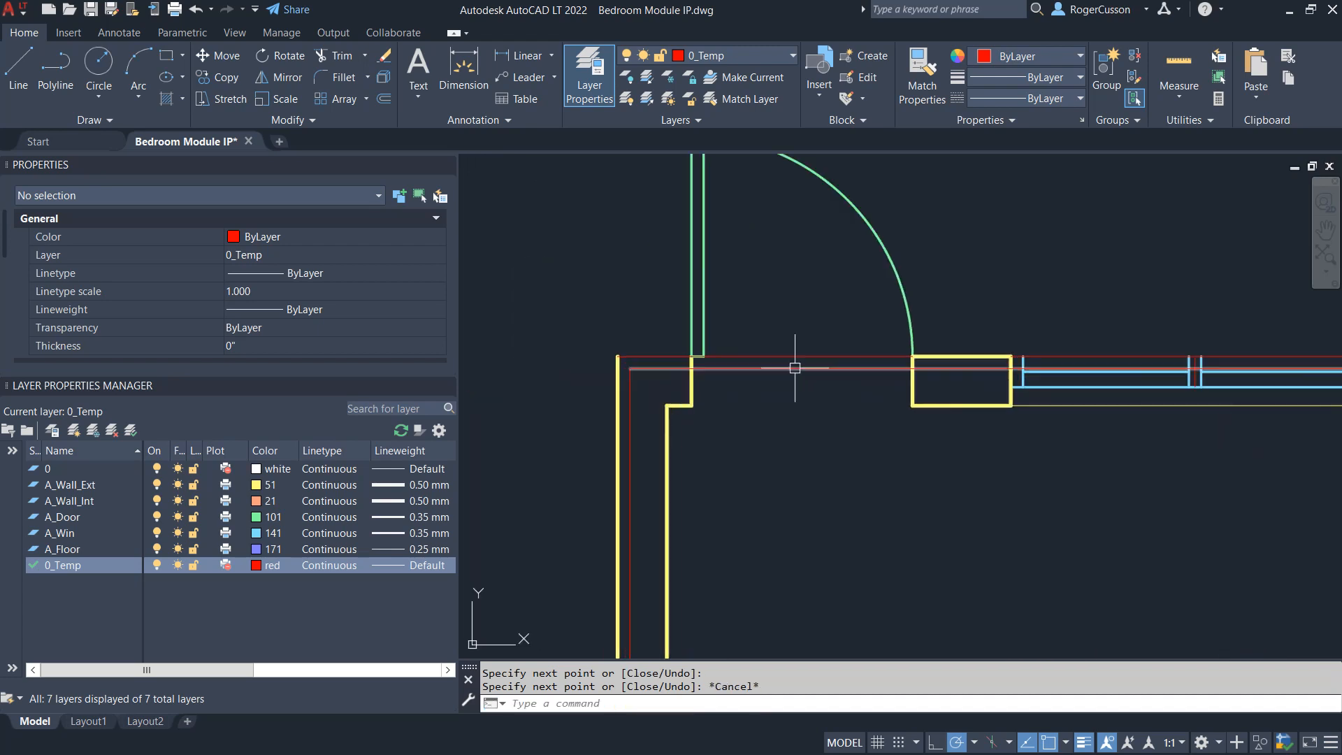
{"action": "left_click", "coordinate": [655, 356]}
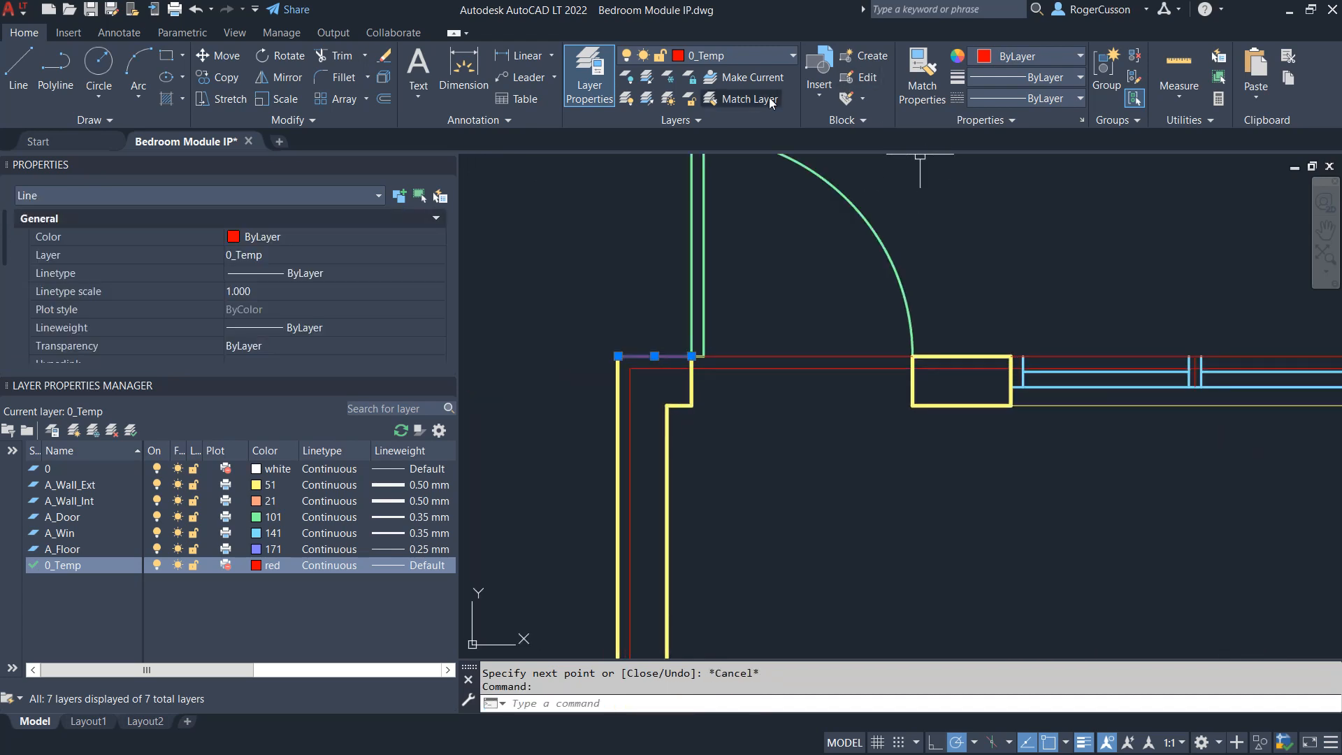
{"action": "left_click", "coordinate": [748, 99]}
{"action": "left_click", "coordinate": [667, 447]}
{"action": "scroll", "coordinate": [788, 458], "scroll_direction": "down", "scroll_amount": 2}
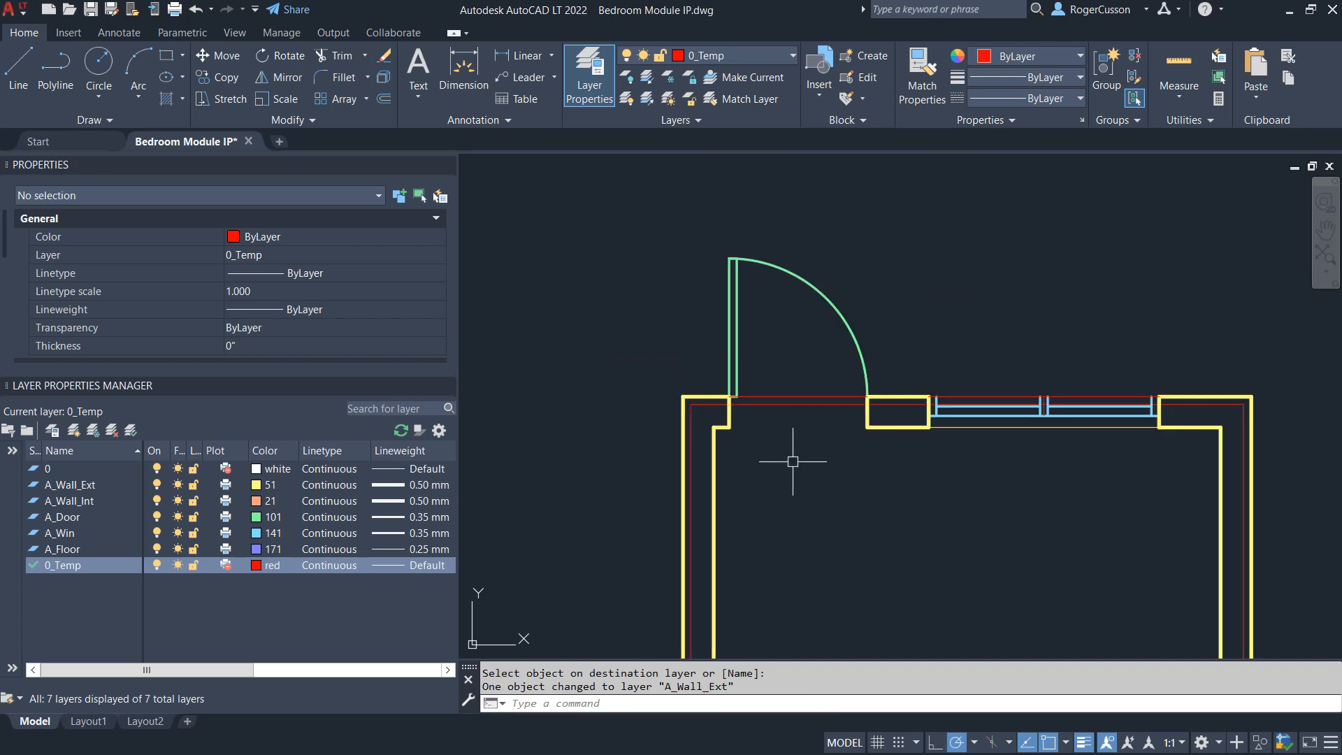
Step: Match the layer of the five line segments along the window's outer side to the window's inner A_Win line
{"action": "scroll", "coordinate": [728, 372], "scroll_direction": "up", "scroll_amount": 3}
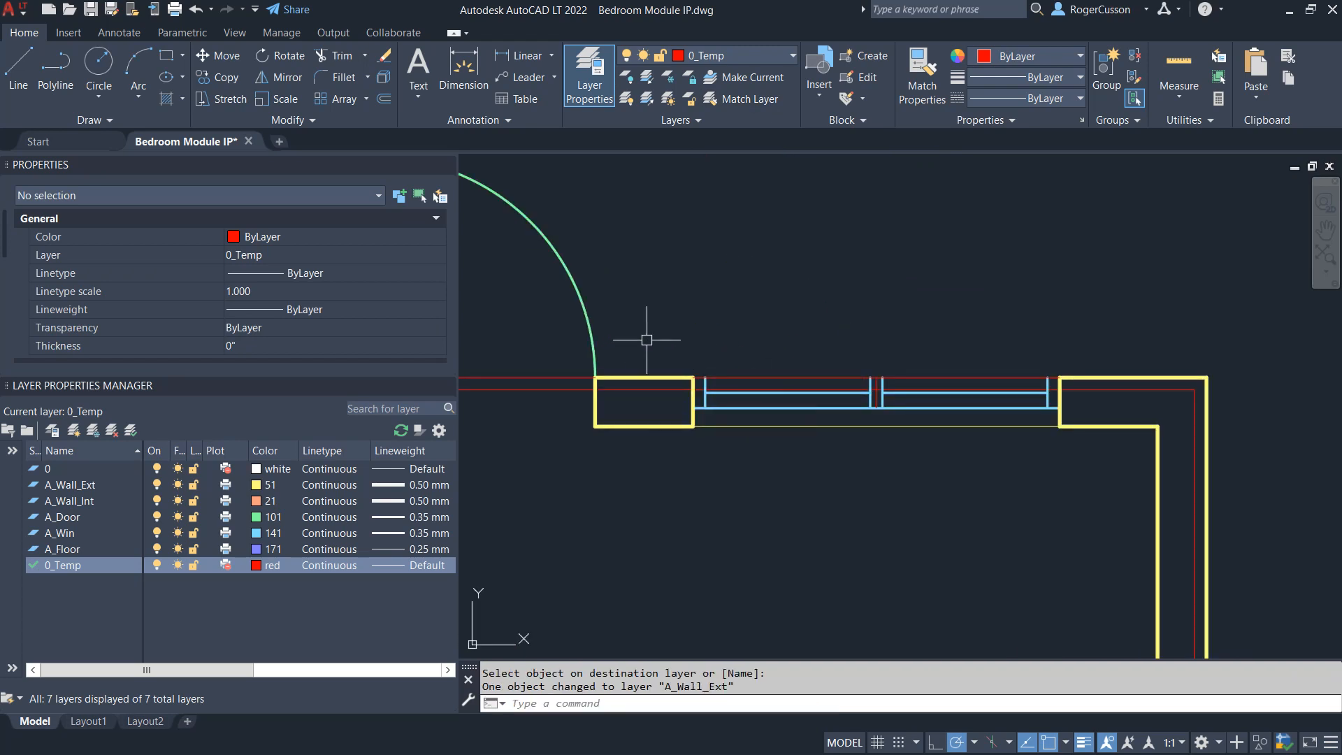
{"action": "left_click", "coordinate": [670, 337]}
{"action": "left_click", "coordinate": [1083, 373]}
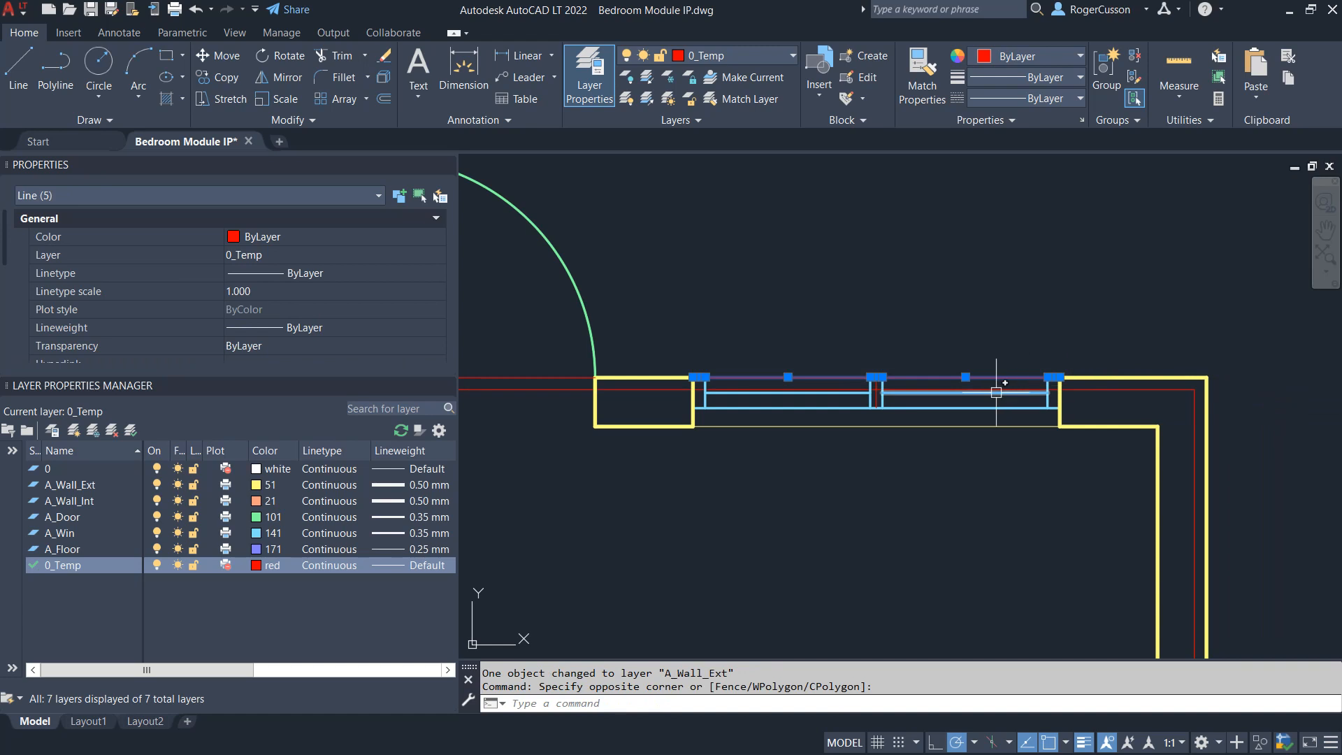
{"action": "left_click", "coordinate": [760, 98]}
{"action": "left_click", "coordinate": [772, 408]}
{"action": "scroll", "coordinate": [772, 409], "scroll_direction": "up", "scroll_amount": 3}
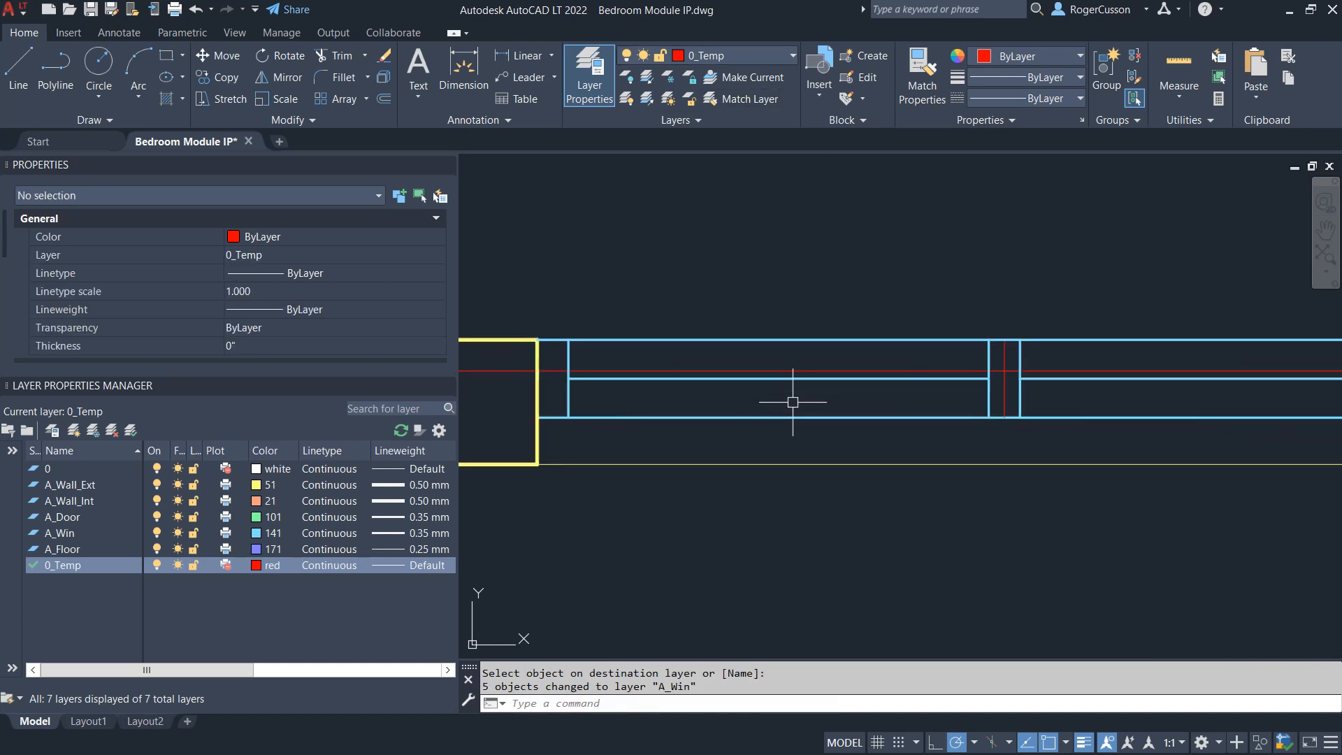
Step: Set the lineweight of the two long outer segments along the window panes to 0.25 mm
{"action": "scroll", "coordinate": [793, 402], "scroll_direction": "down", "scroll_amount": 2}
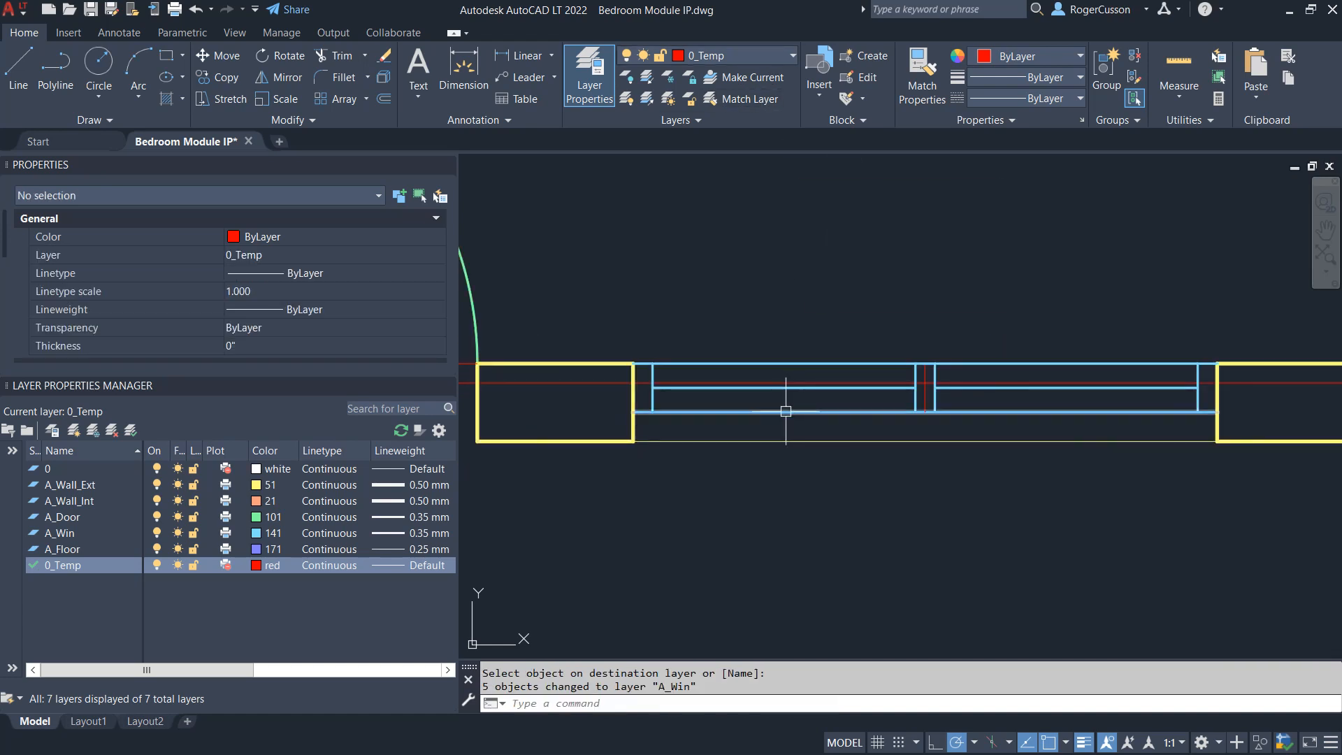
{"action": "left_click", "coordinate": [785, 362]}
{"action": "left_click", "coordinate": [986, 361]}
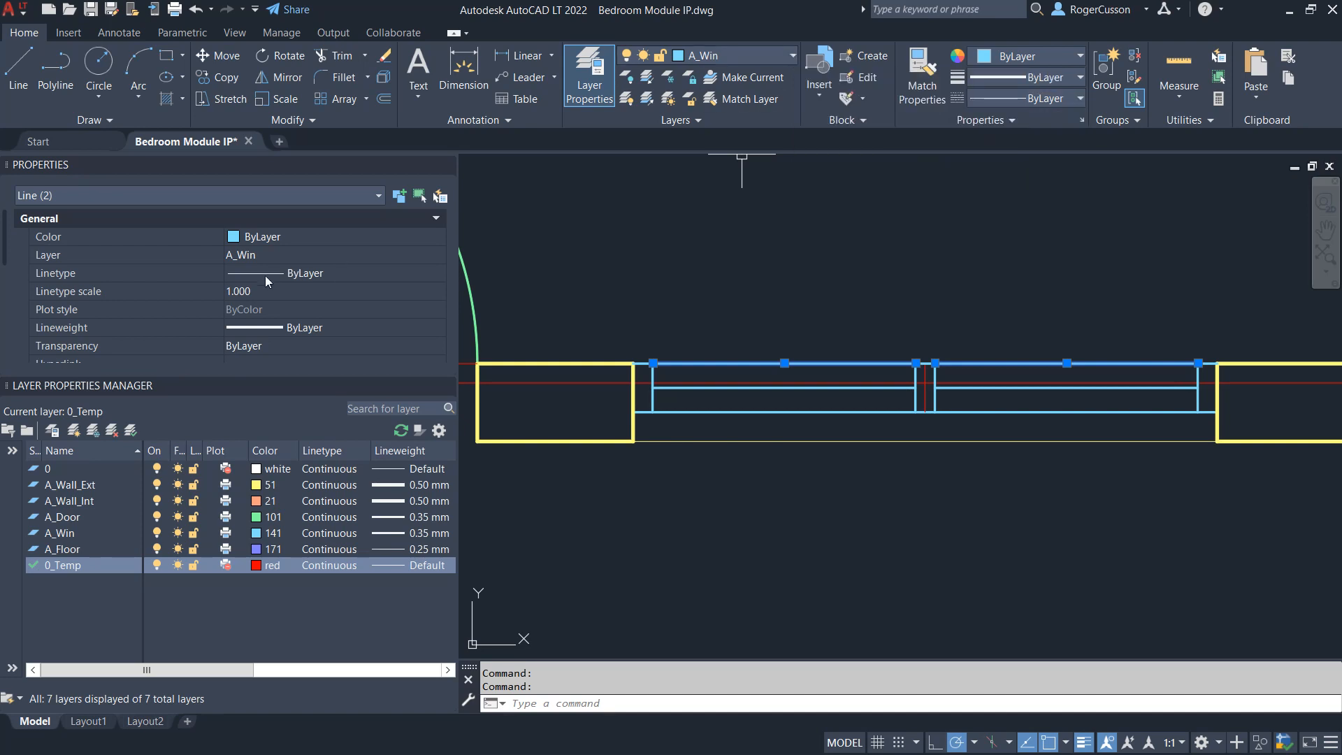
{"action": "left_click", "coordinate": [262, 325]}
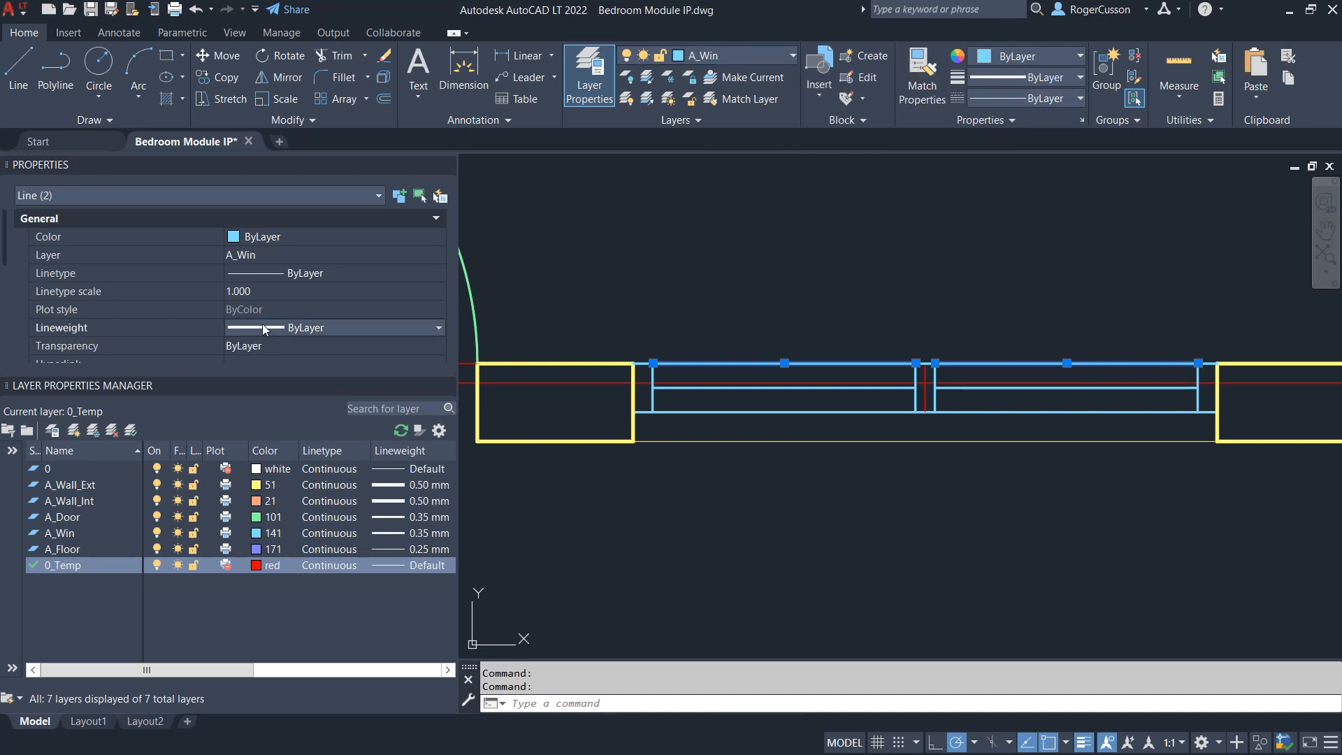
{"action": "left_click", "coordinate": [353, 326]}
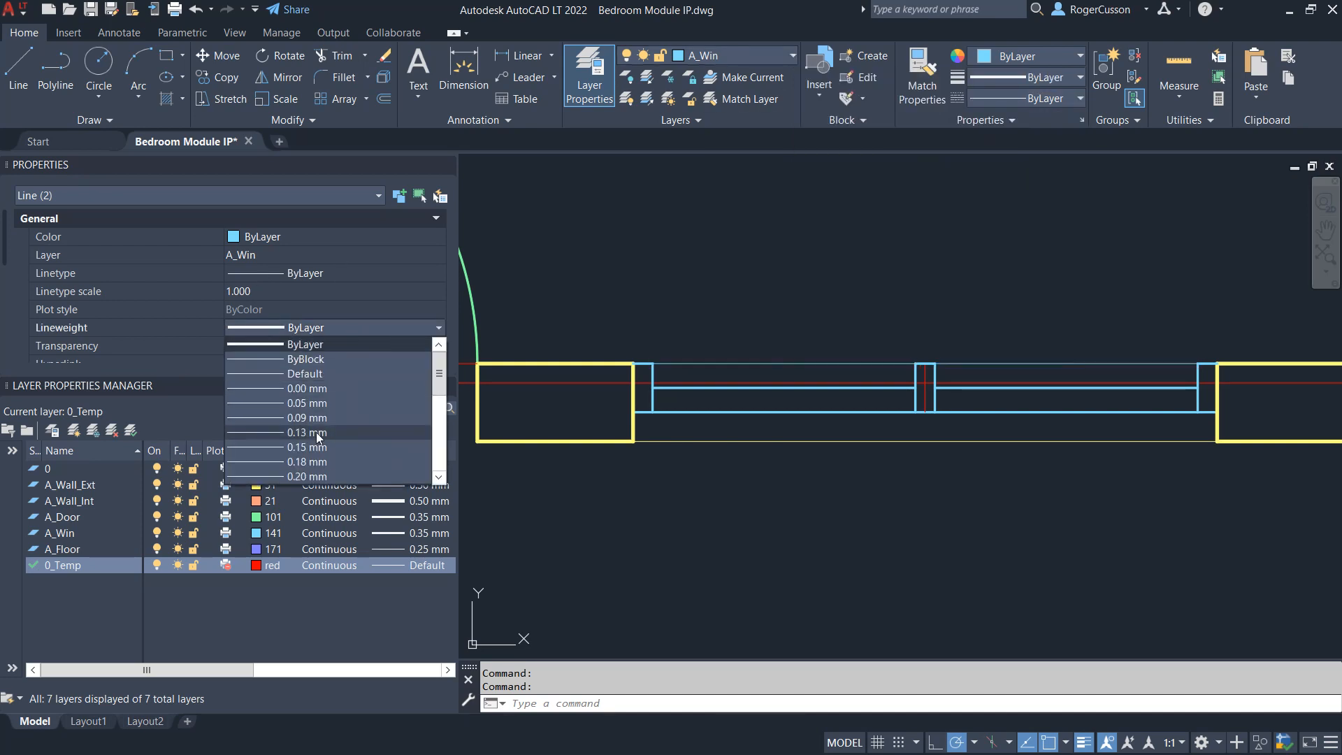
{"action": "scroll", "coordinate": [316, 446], "scroll_direction": "down", "scroll_amount": 1}
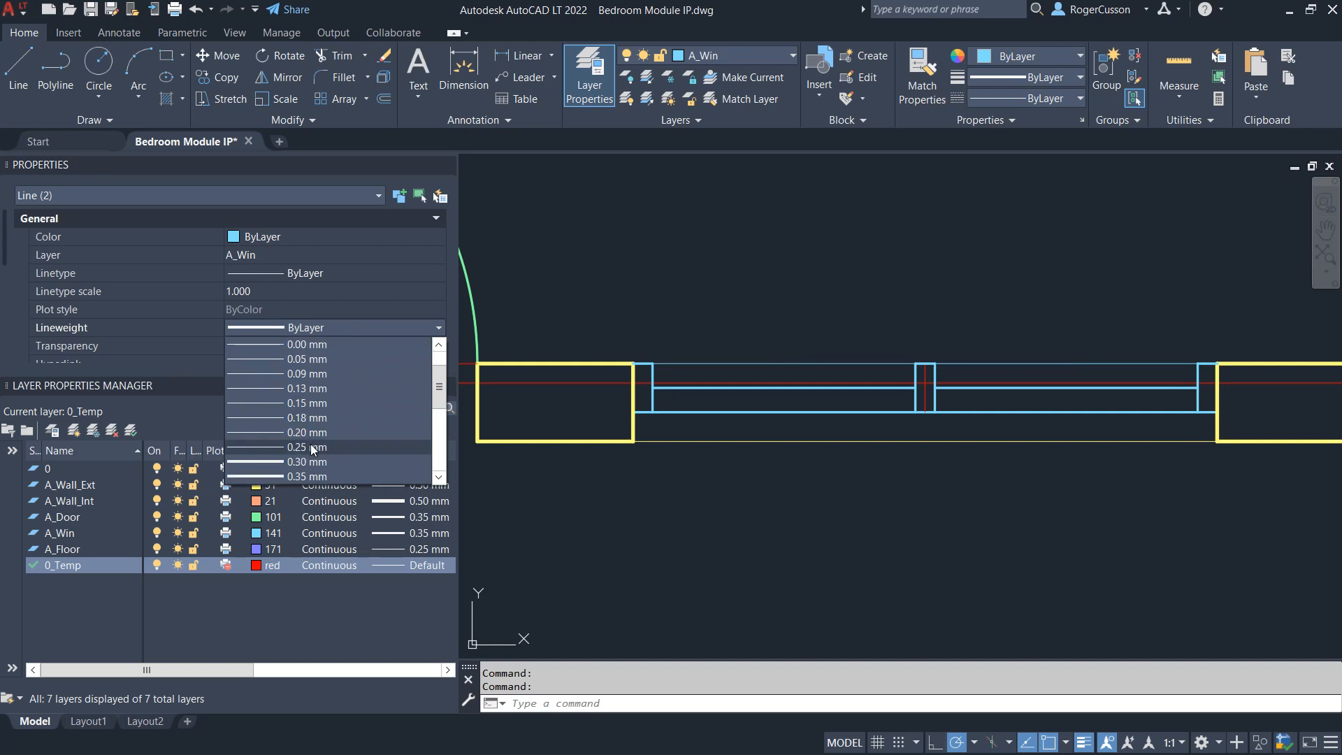
{"action": "left_click", "coordinate": [311, 447]}
{"action": "key", "text": "Escape"}
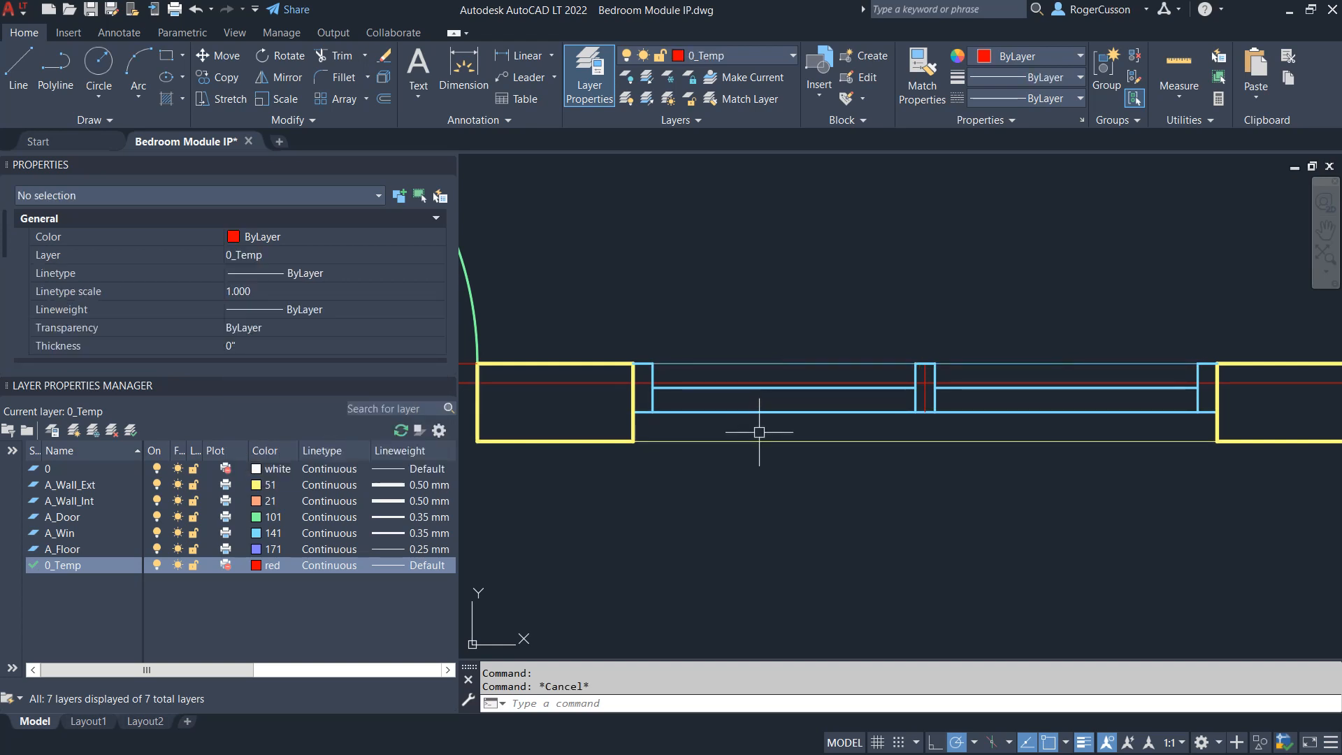
Step: Erase the window's continuous inner line and copy the five outer segments down to the inner ends of the frame lines
{"action": "left_click", "coordinate": [762, 412]}
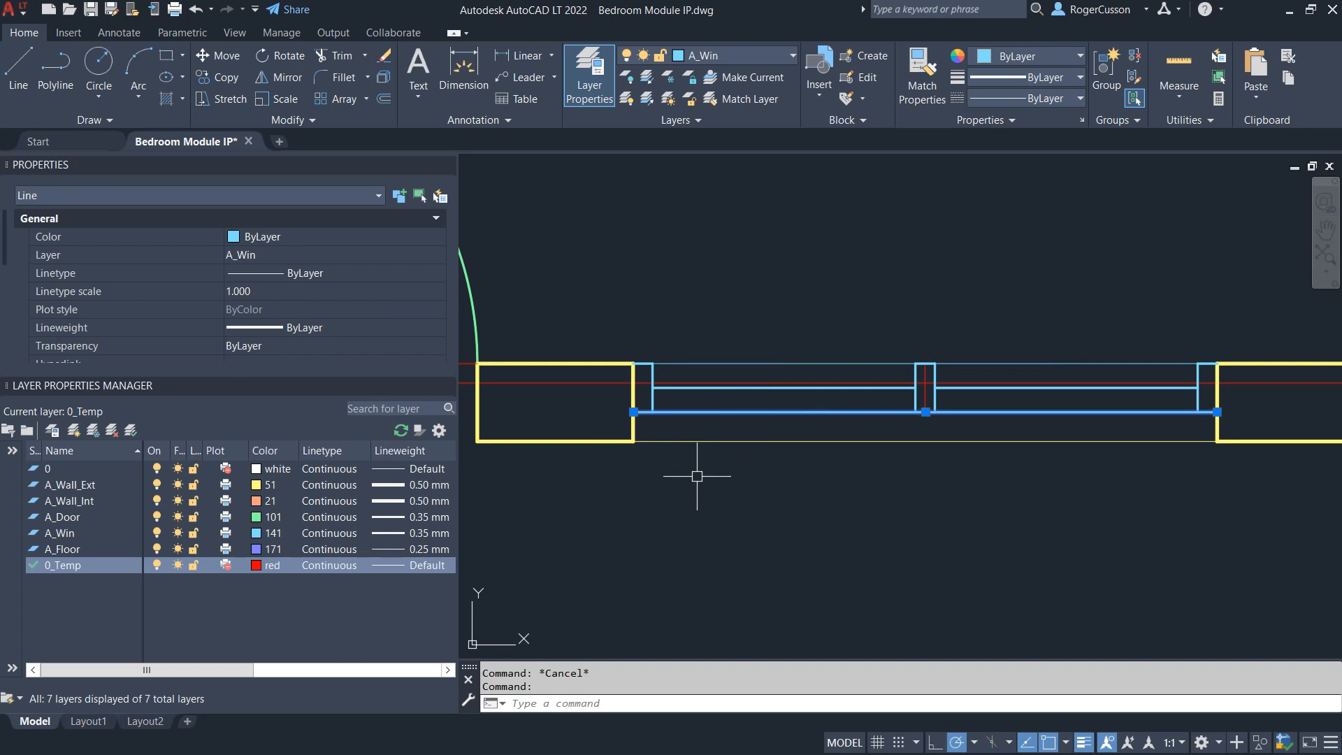
{"action": "key", "text": "Return"}
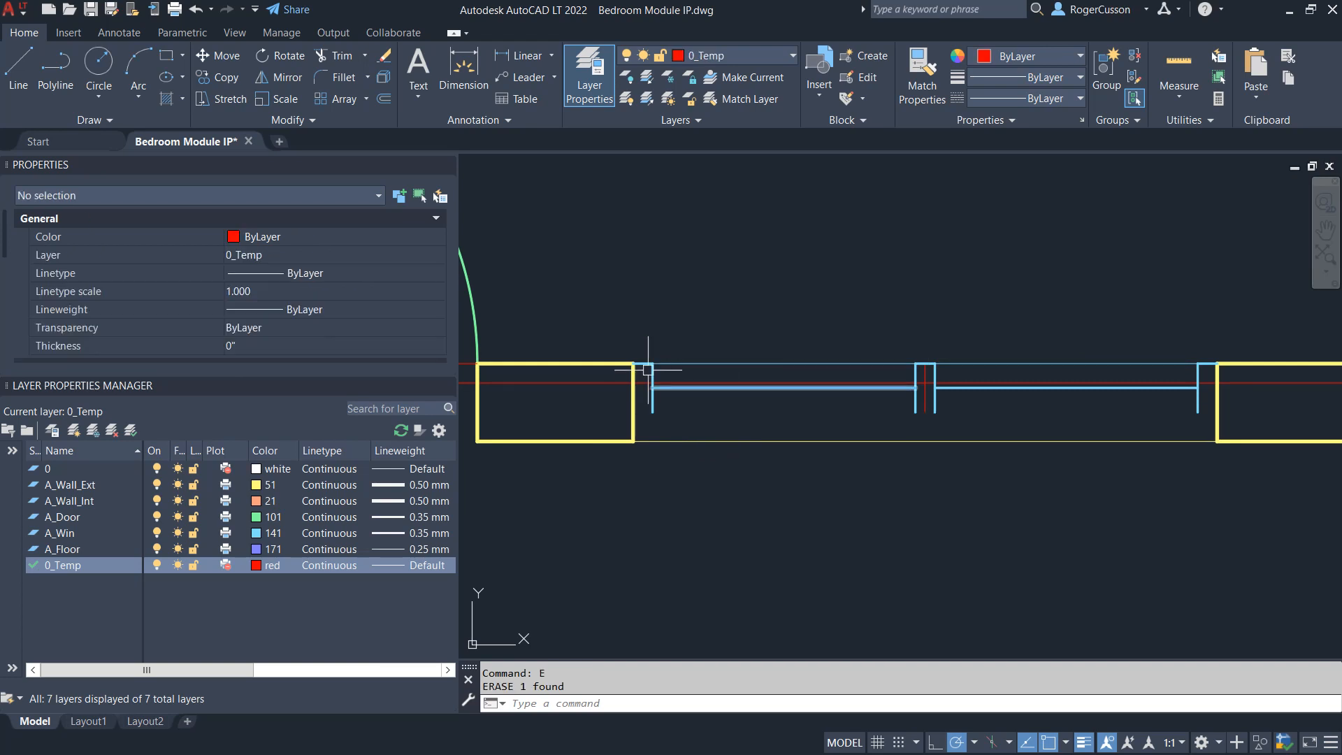
{"action": "type", "text": "co"}
{"action": "key", "text": "Return"}
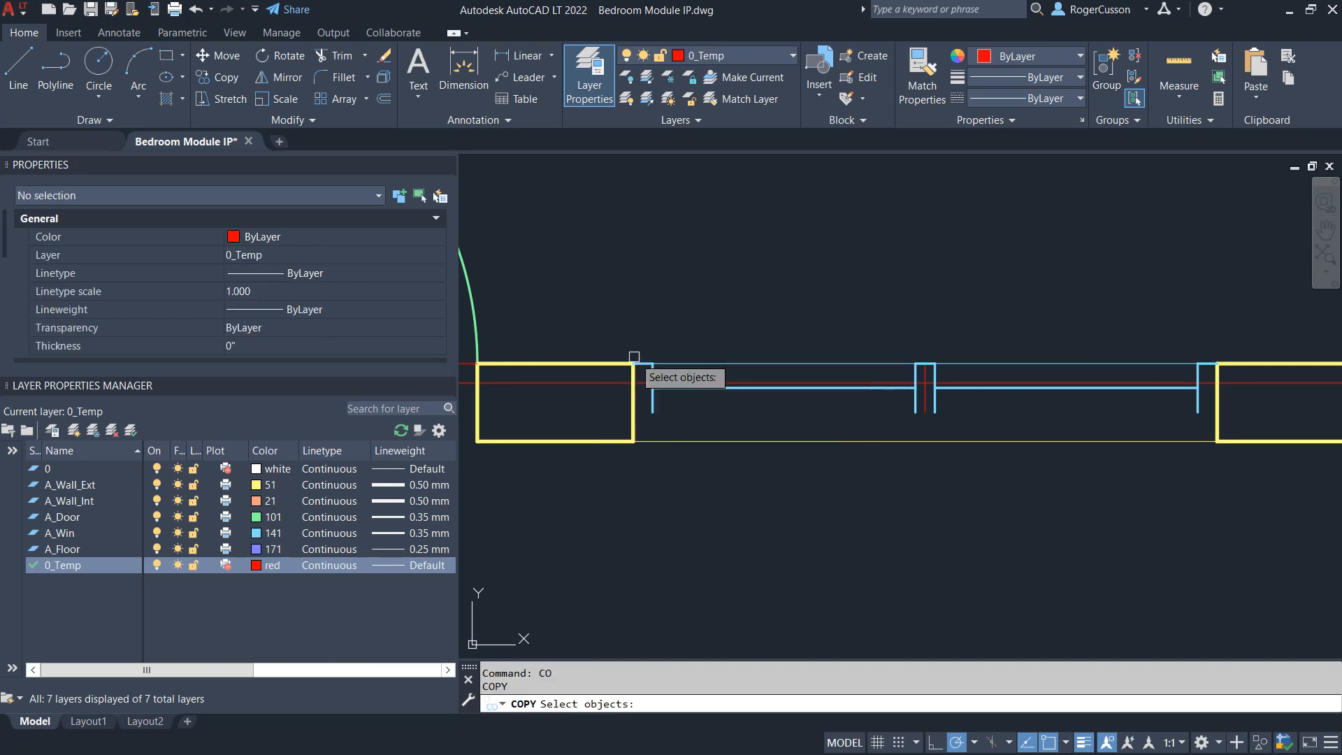
{"action": "type", "text": "w"}
{"action": "key", "text": "Return"}
{"action": "left_click", "coordinate": [608, 317]}
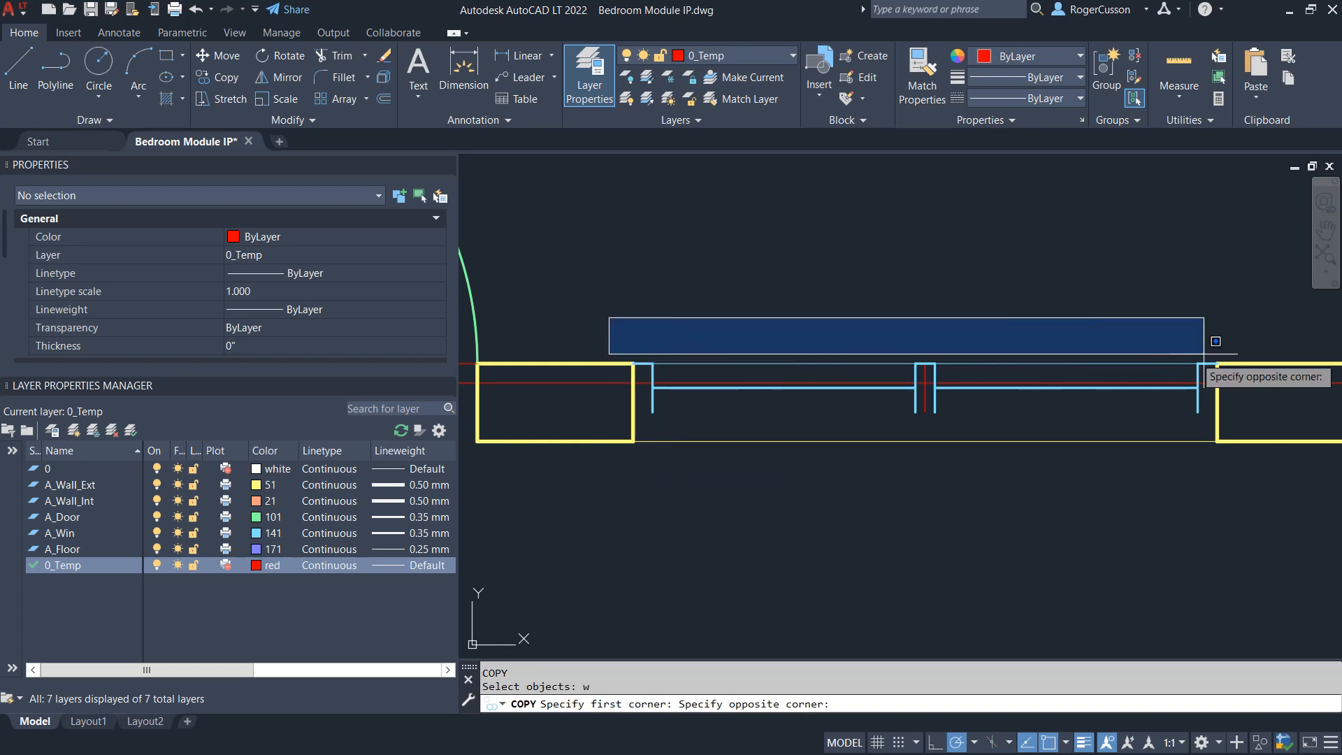
{"action": "left_click", "coordinate": [1199, 363]}
{"action": "key", "text": "Return"}
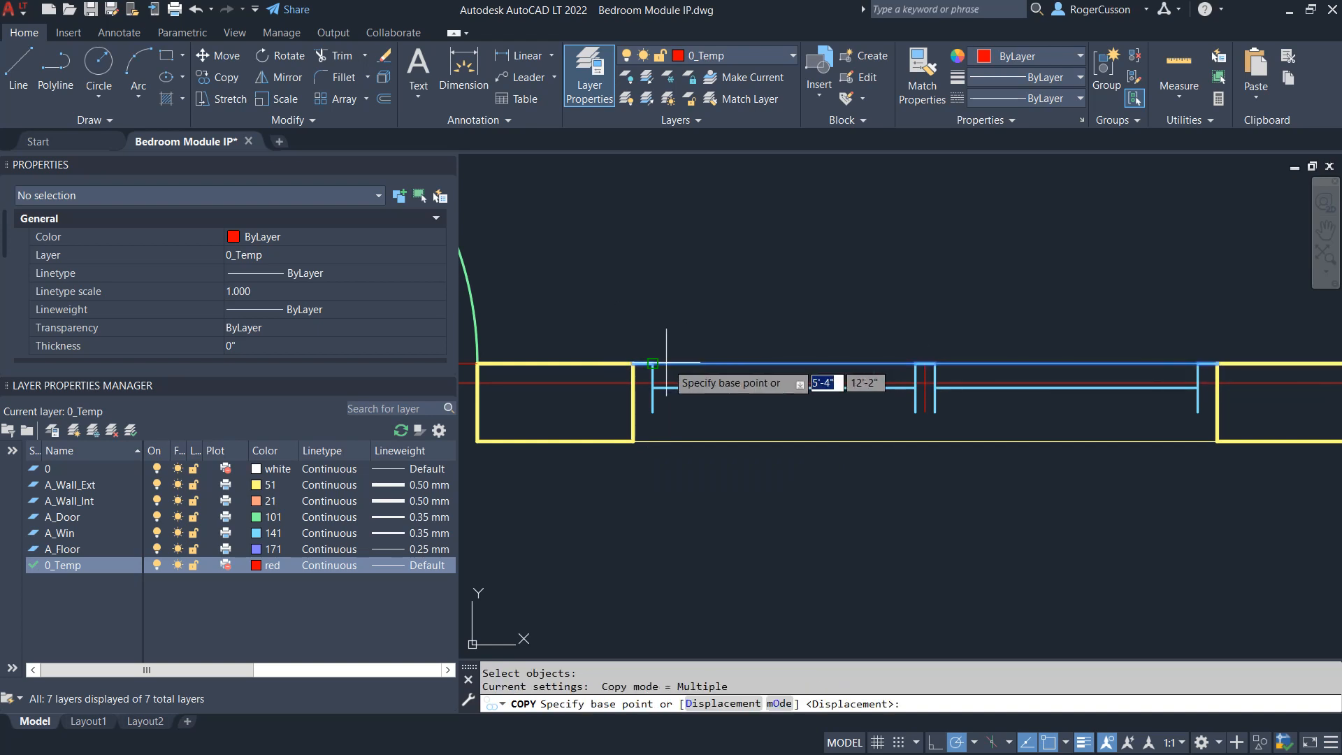
{"action": "left_click", "coordinate": [653, 364]}
{"action": "left_click", "coordinate": [653, 412]}
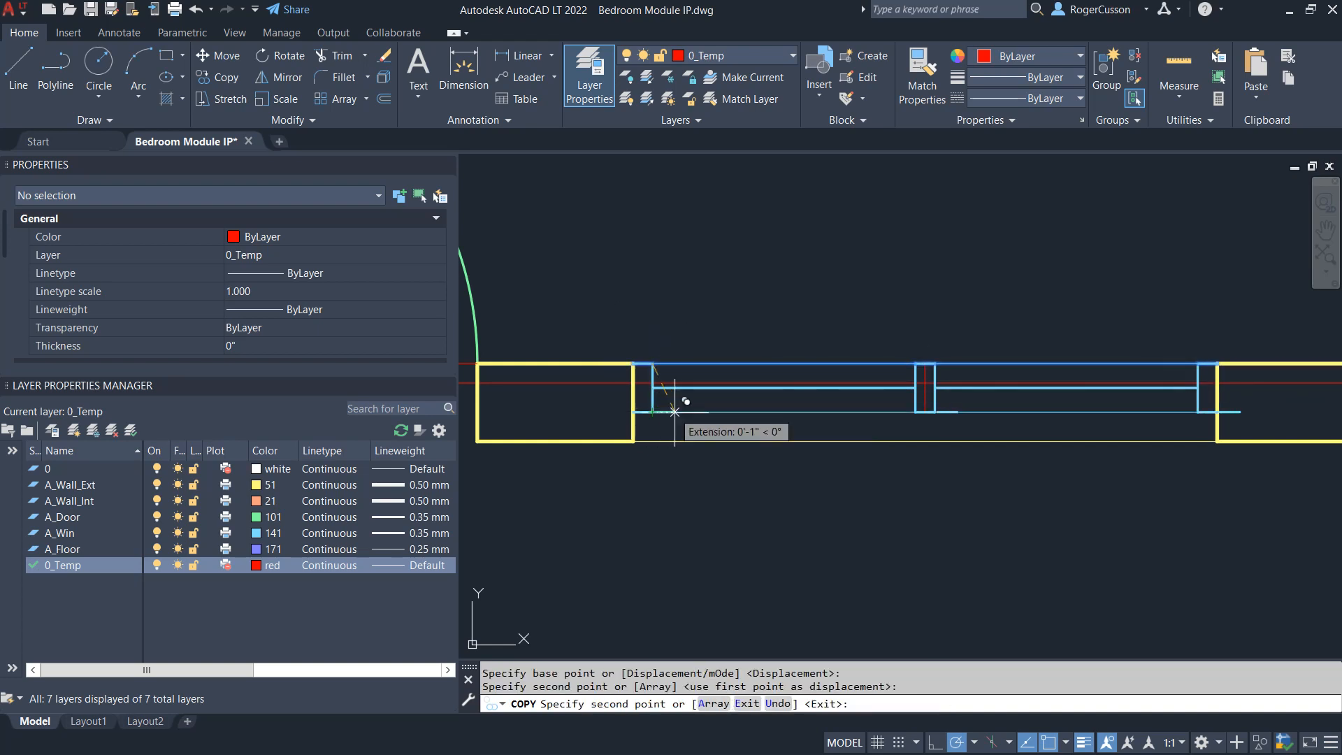
{"action": "key", "text": "Escape"}
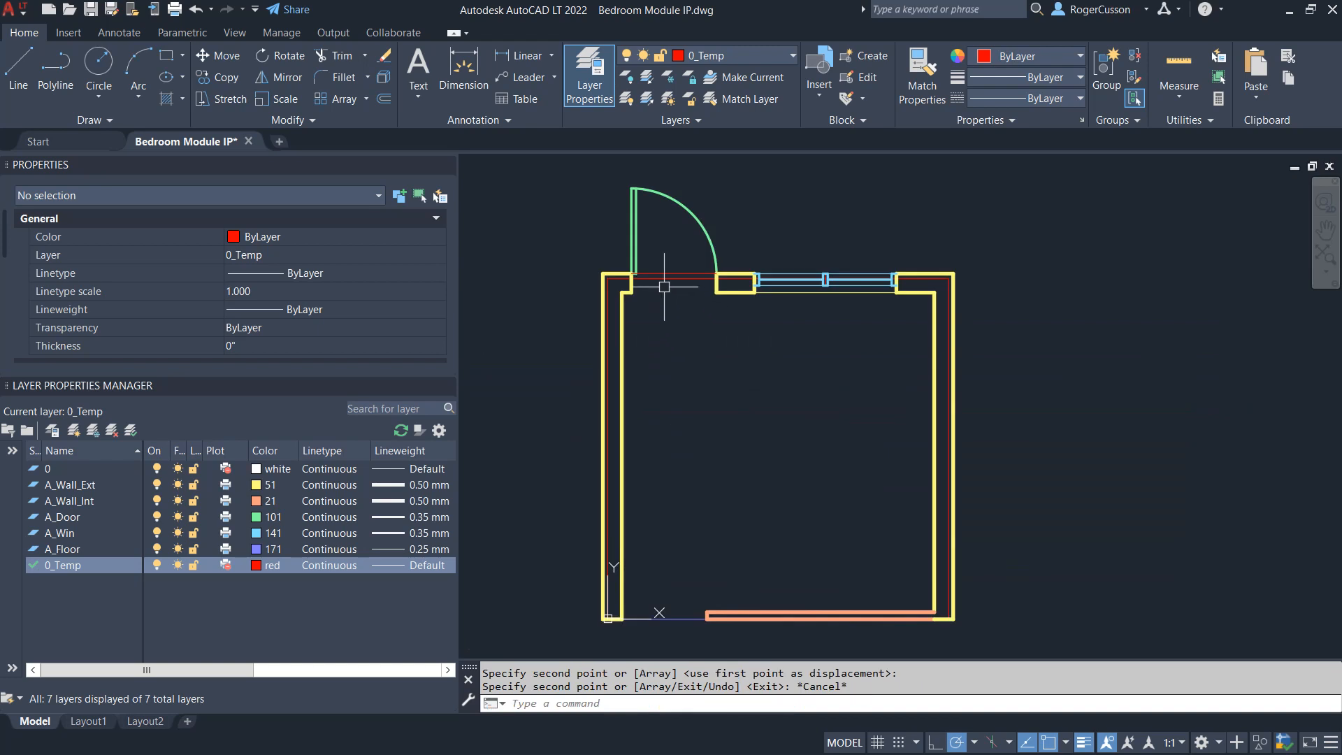
Step: Assign the line across the outer side of the door opening to the A_Floor layer
{"action": "scroll", "coordinate": [664, 286], "scroll_direction": "up", "scroll_amount": 3}
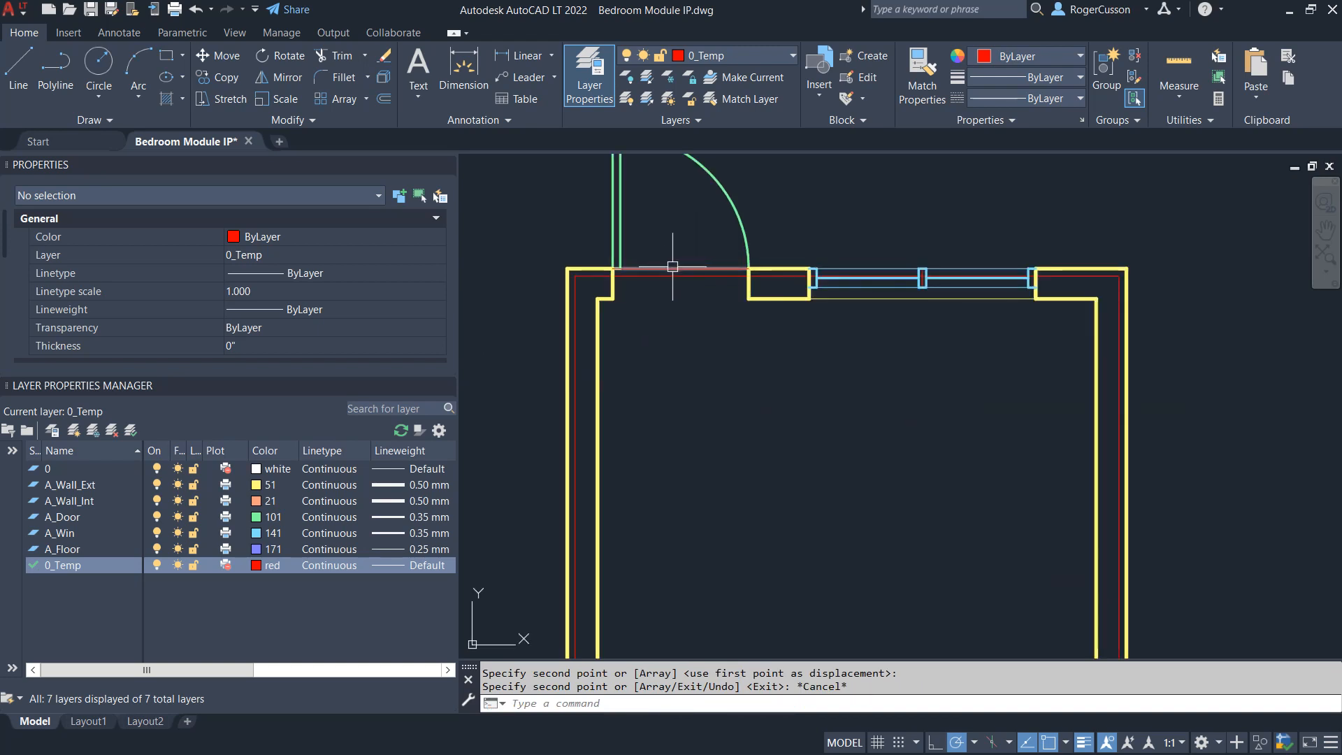
{"action": "left_click", "coordinate": [672, 268]}
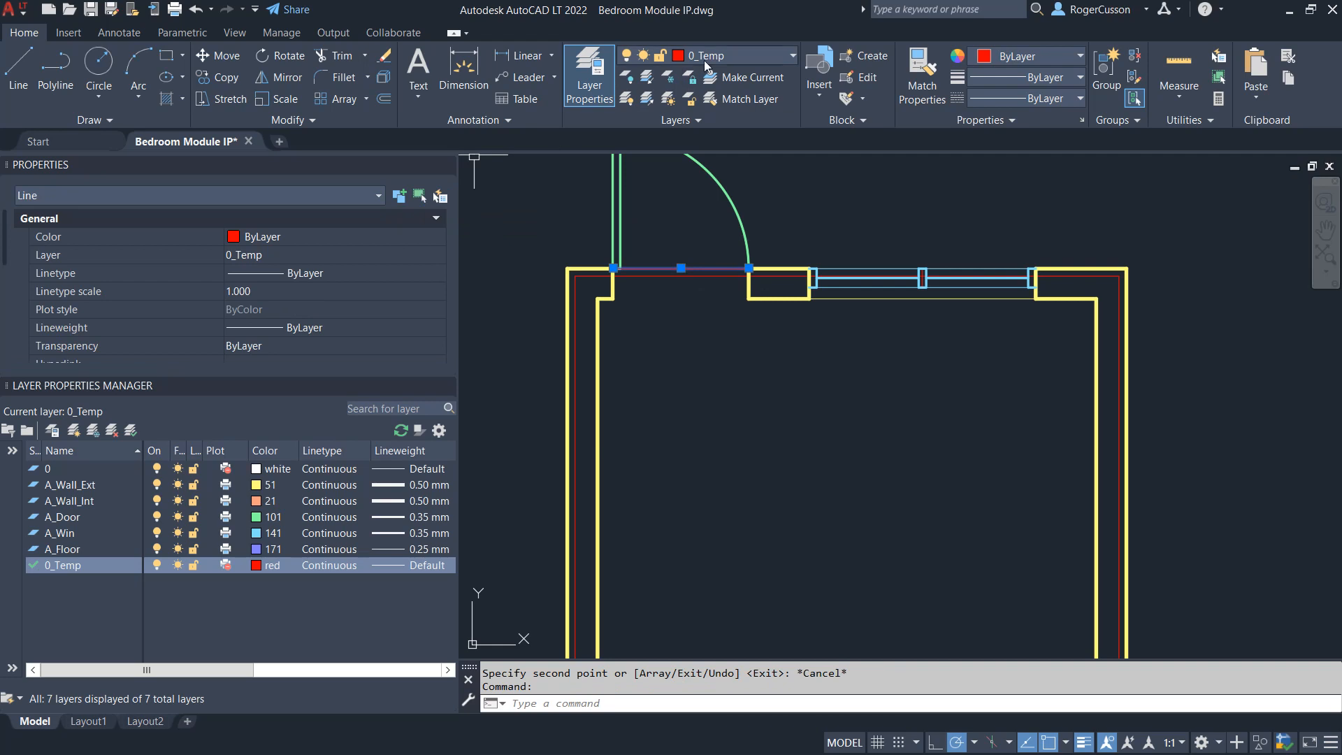
{"action": "left_click", "coordinate": [724, 51]}
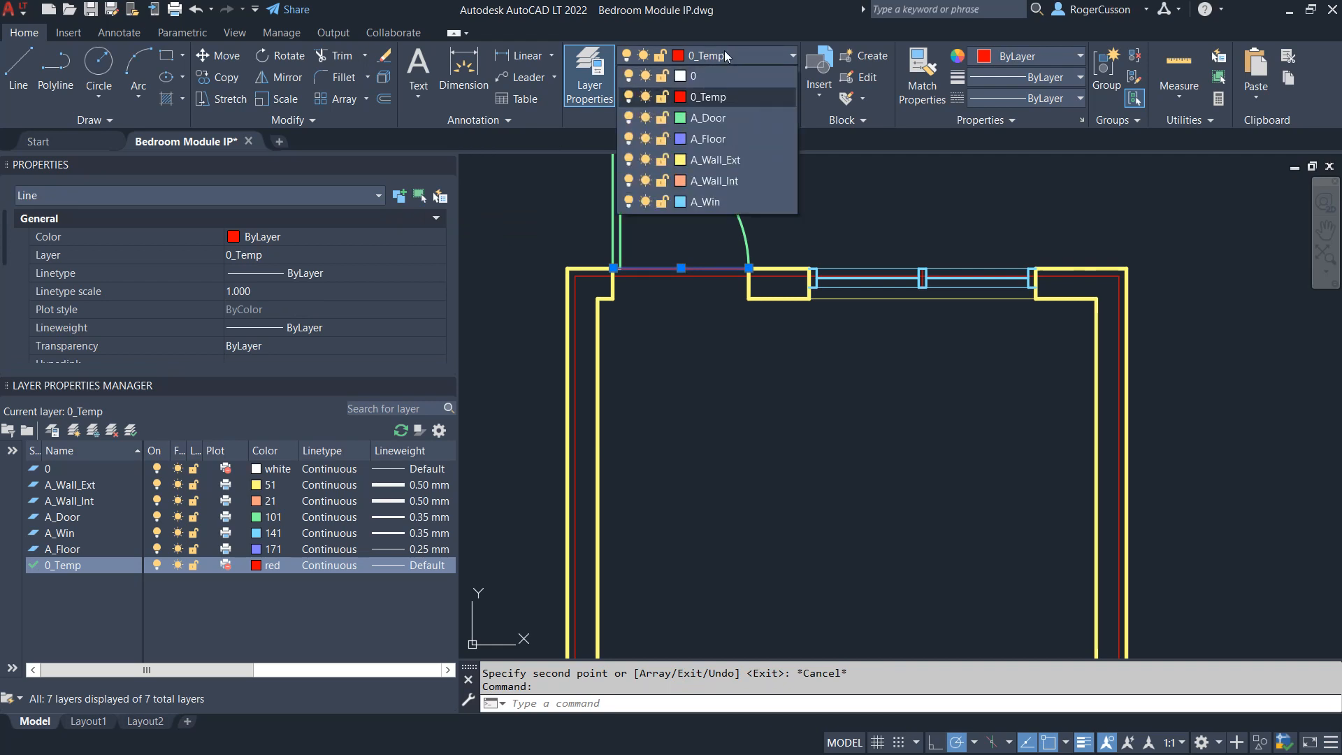
{"action": "left_click", "coordinate": [708, 136]}
{"action": "key", "text": "Escape"}
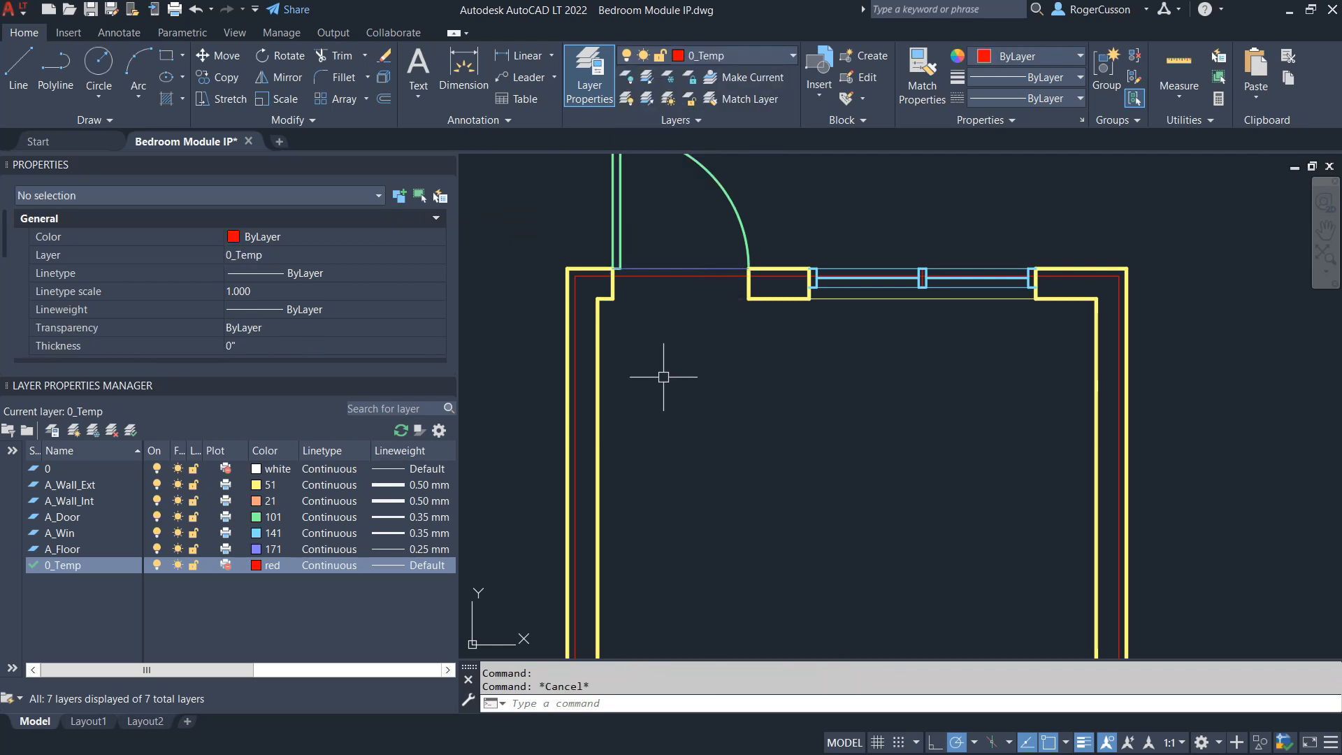
Step: Set the lineweight of the door swing arc to 0.15 mm
{"action": "scroll", "coordinate": [670, 374], "scroll_direction": "down", "scroll_amount": 2}
{"action": "middle_click_drag", "start_coordinate": [714, 447], "coordinate": [729, 413]}
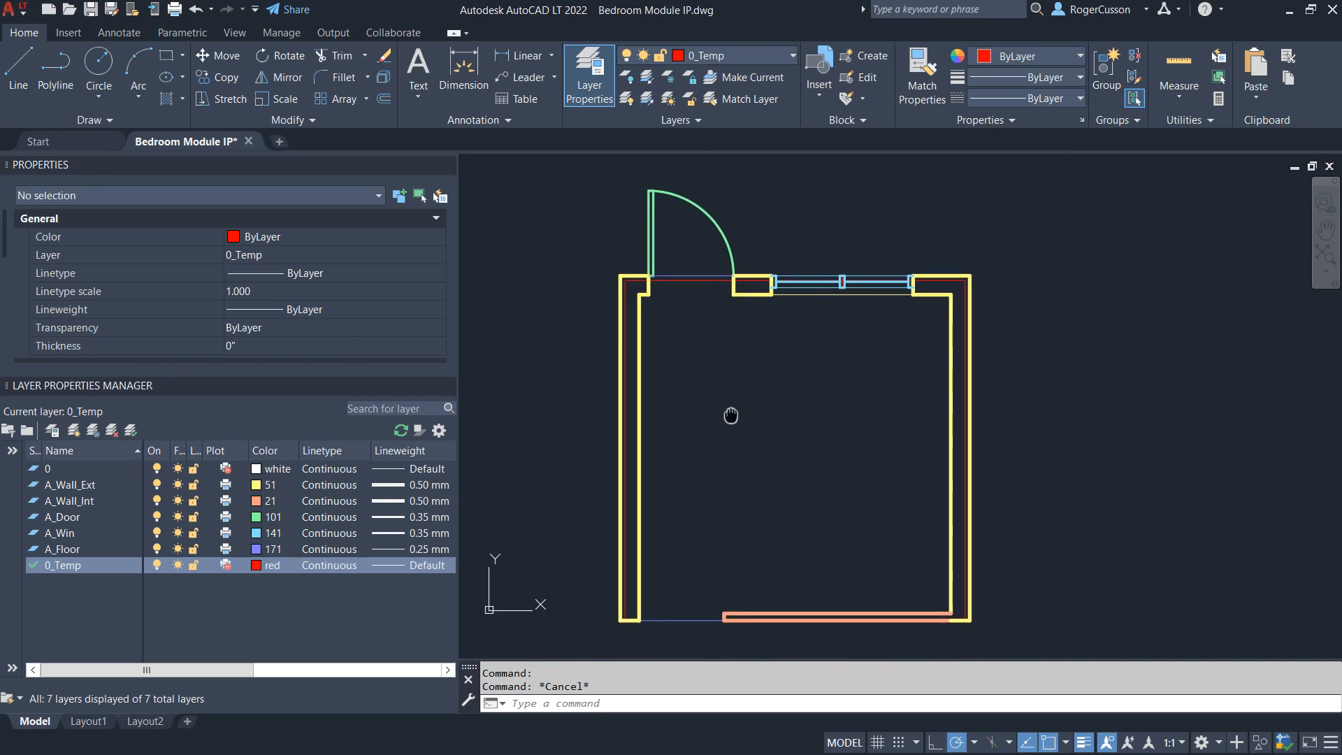
{"action": "left_click", "coordinate": [701, 209]}
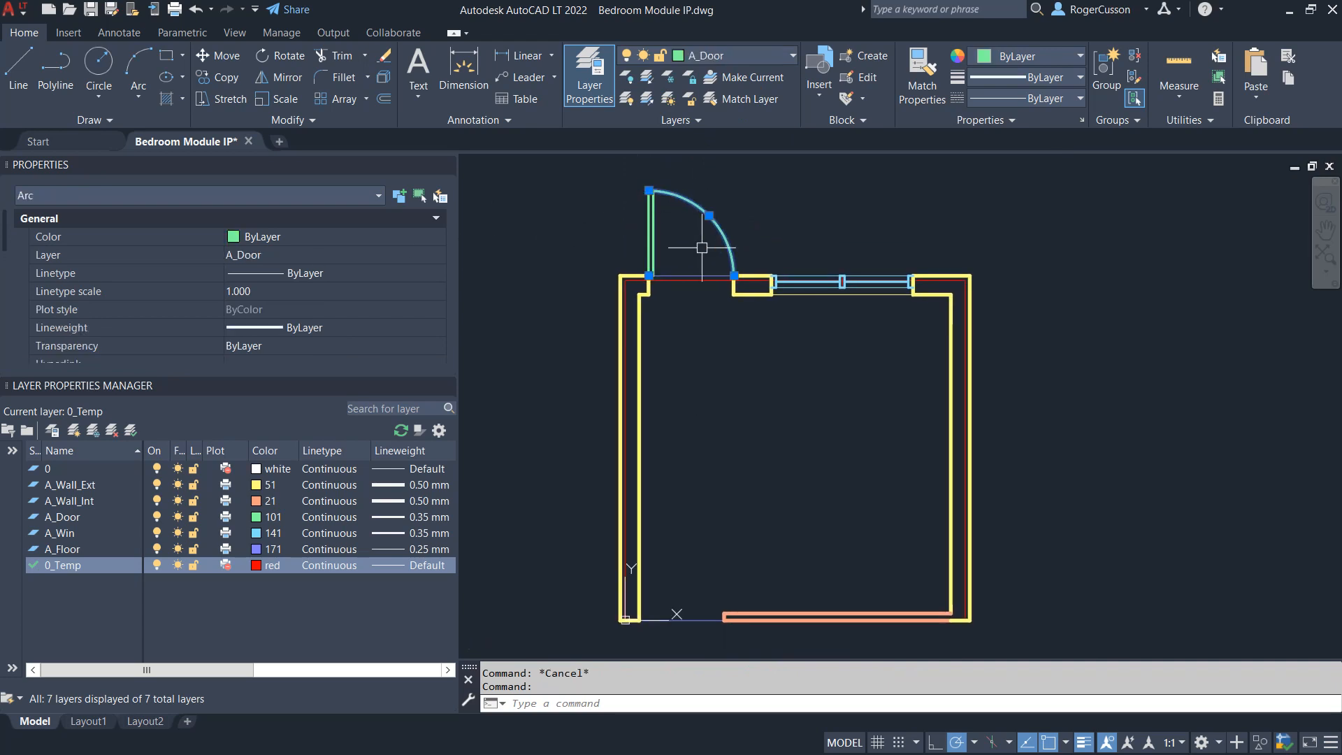
{"action": "left_click", "coordinate": [272, 255]}
{"action": "left_click", "coordinate": [439, 256]}
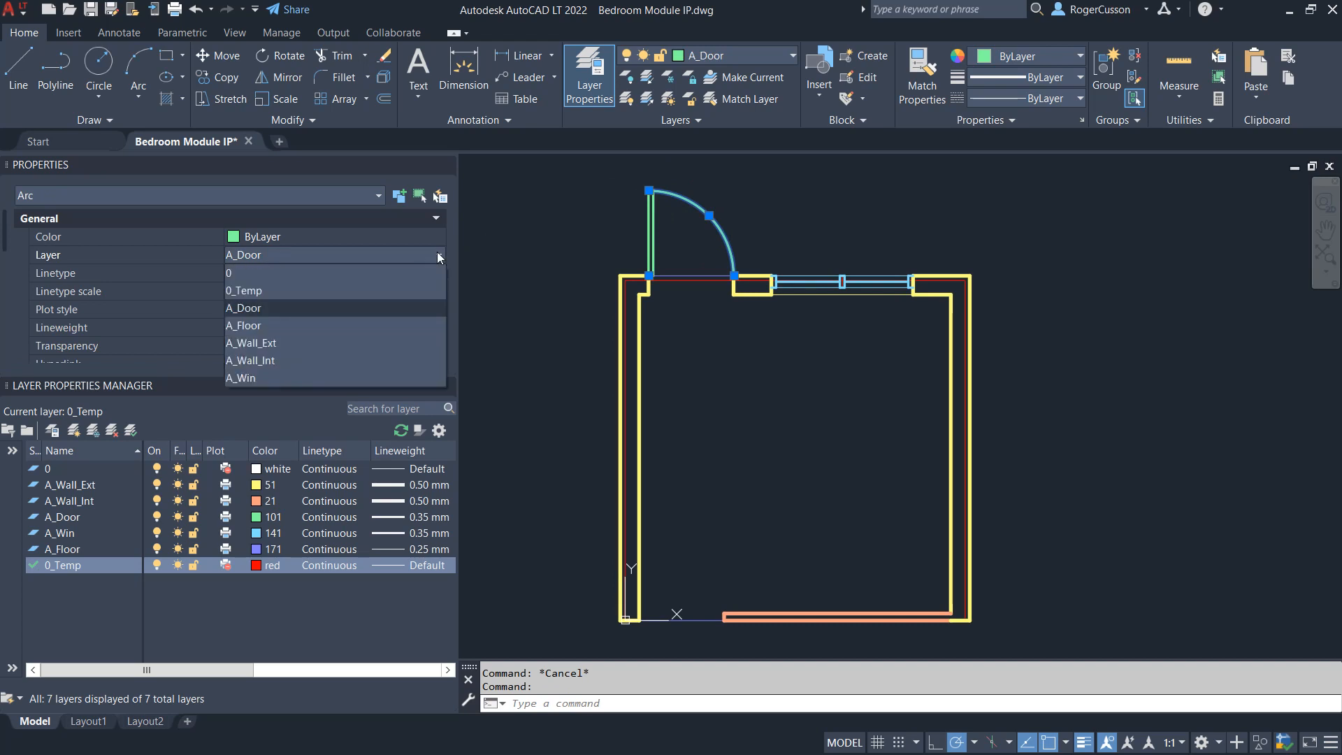
{"action": "left_click", "coordinate": [440, 256]}
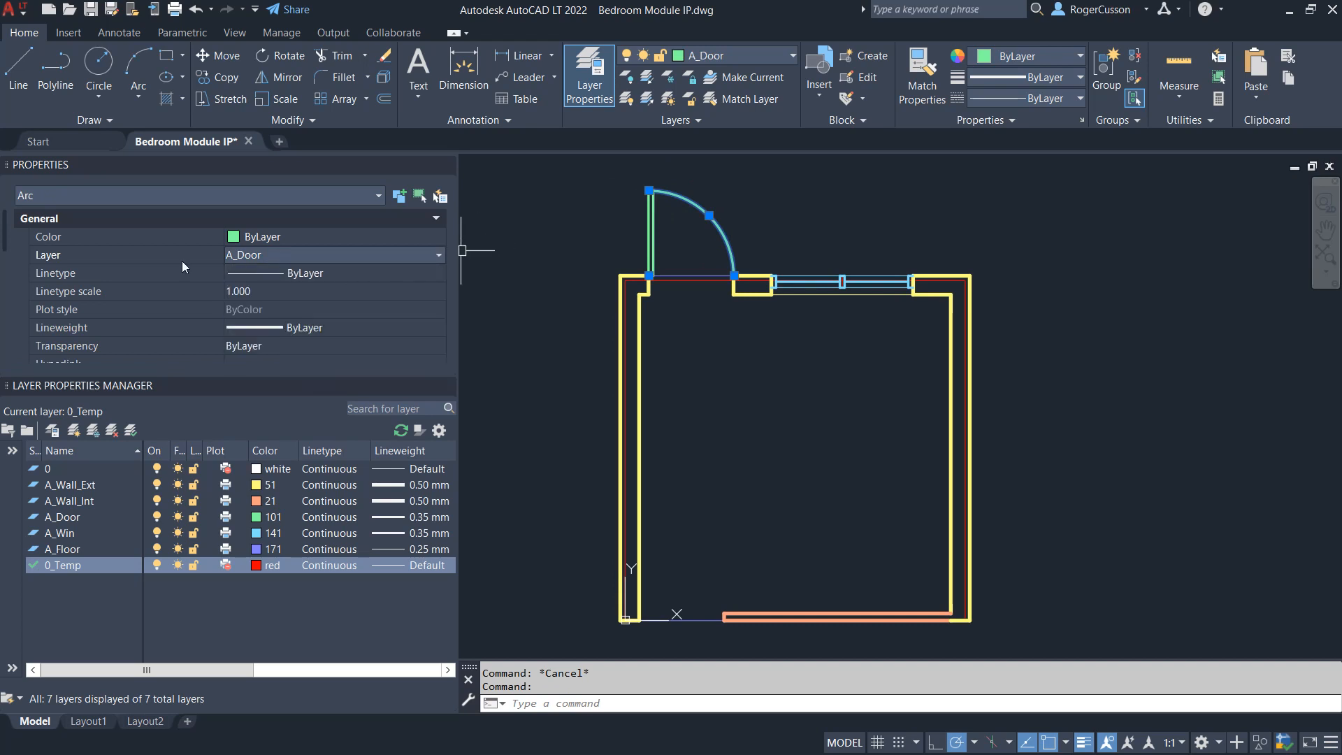
{"action": "left_click", "coordinate": [258, 326]}
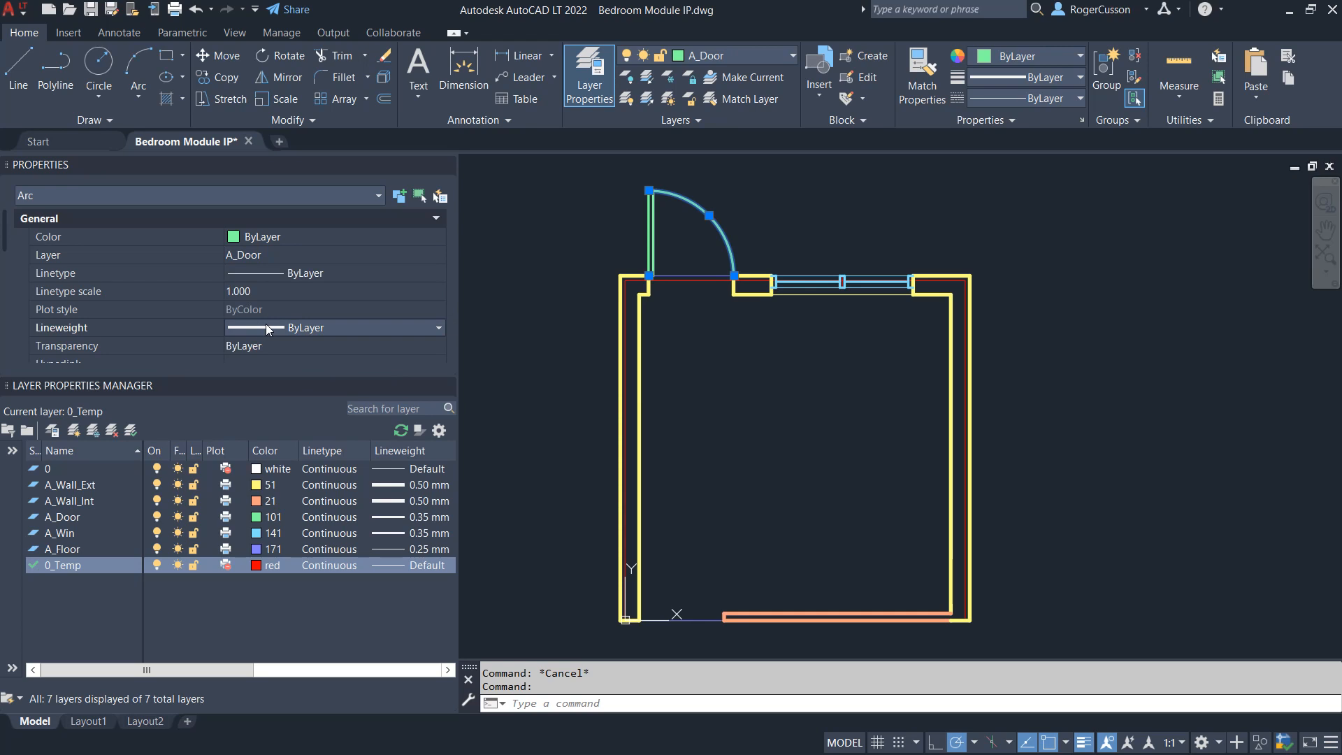
{"action": "left_click", "coordinate": [267, 326]}
{"action": "left_click", "coordinate": [287, 447]}
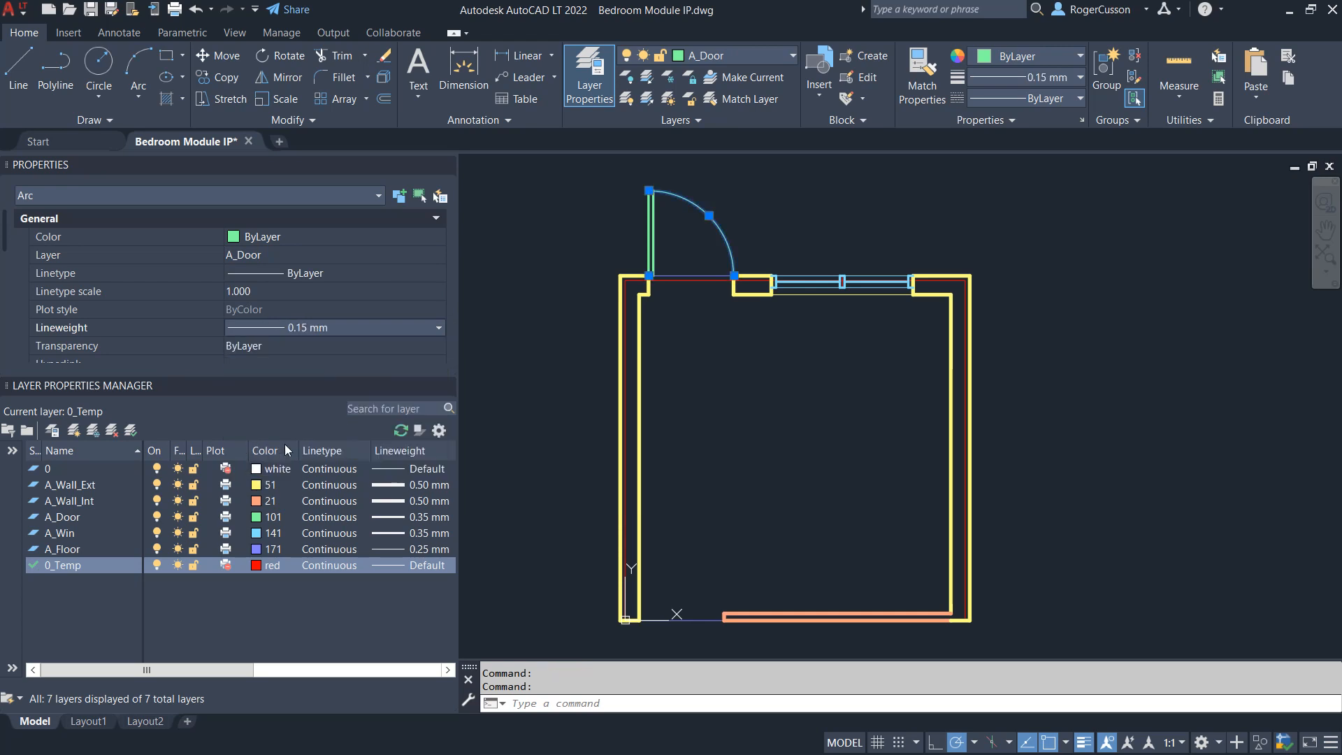
{"action": "key", "text": "Escape"}
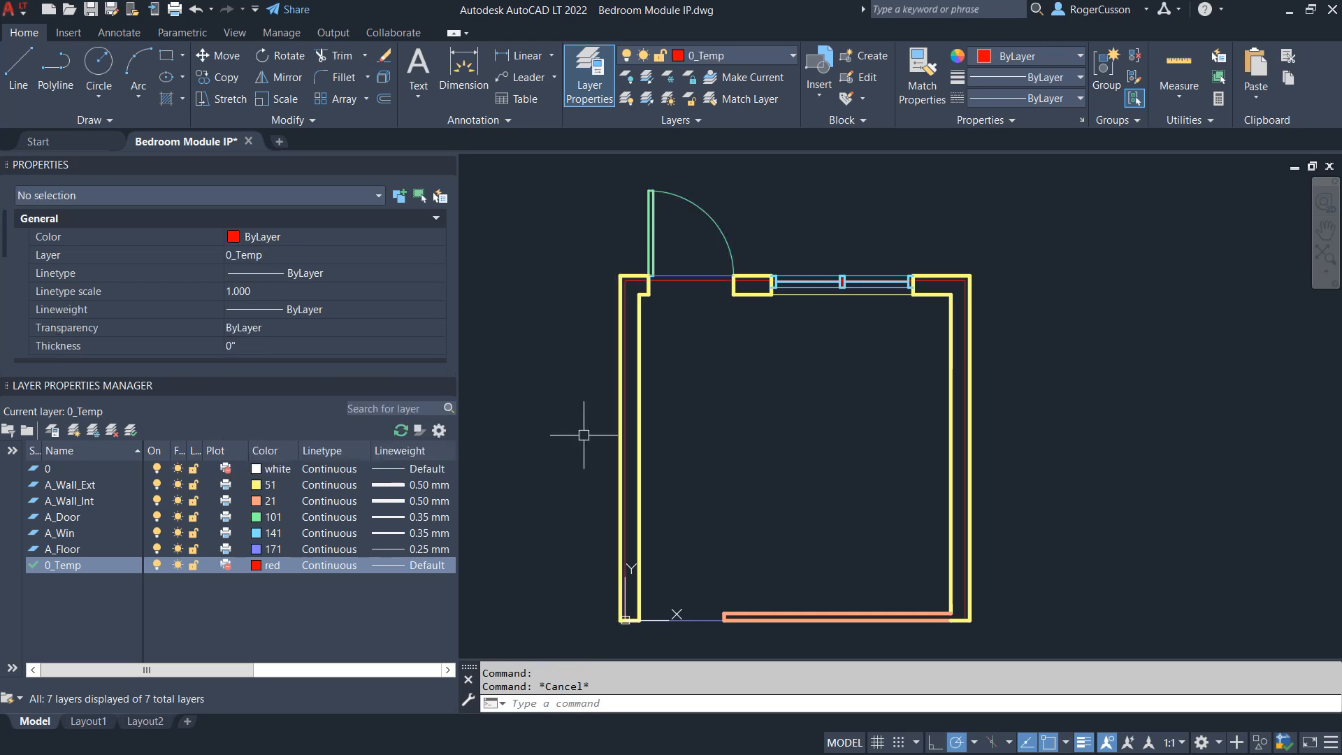